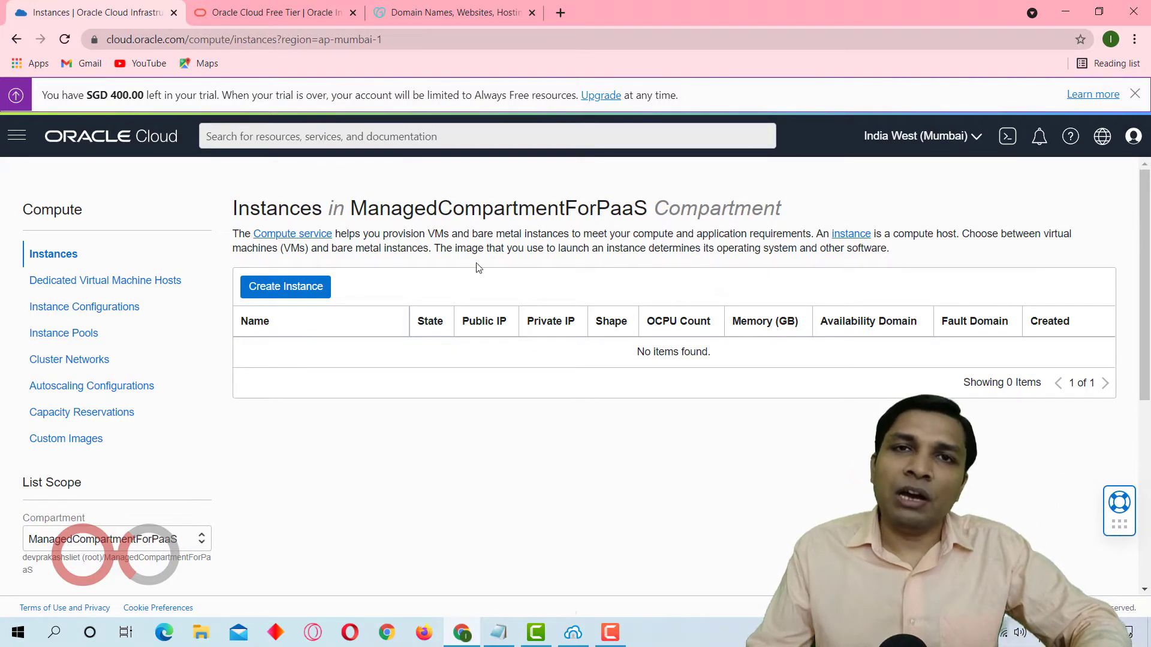
# Switch the instance list's scope to the root compartment.
pyautogui.scroll(-3, 402, 303)
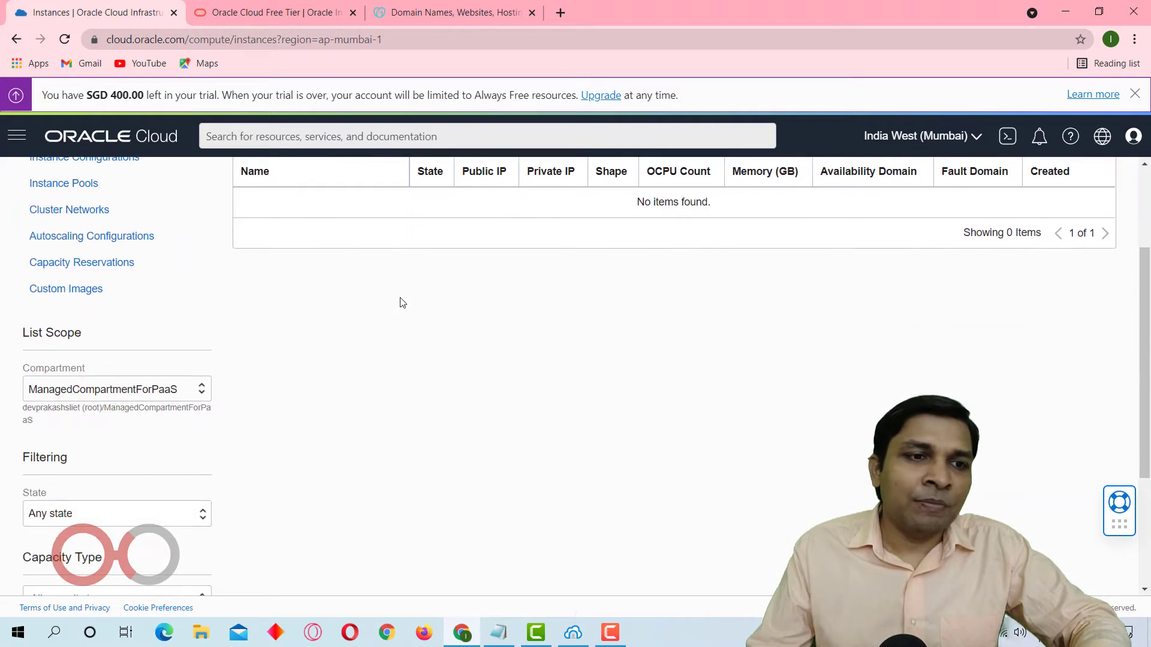
pyautogui.click(54, 397)
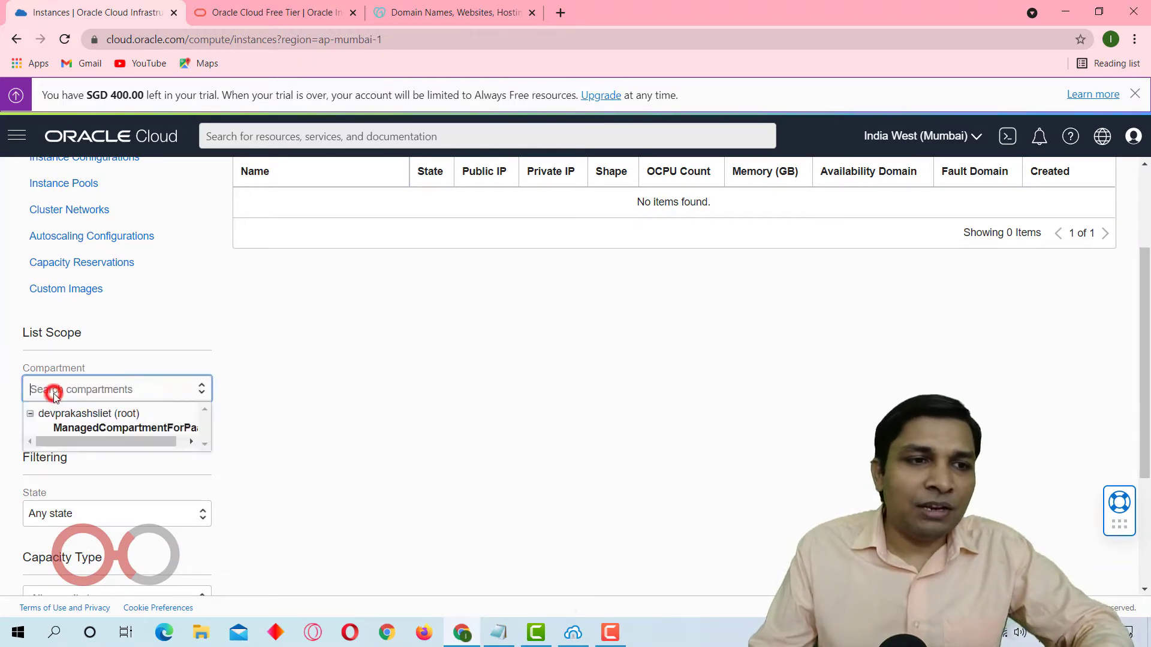
pyautogui.click(103, 415)
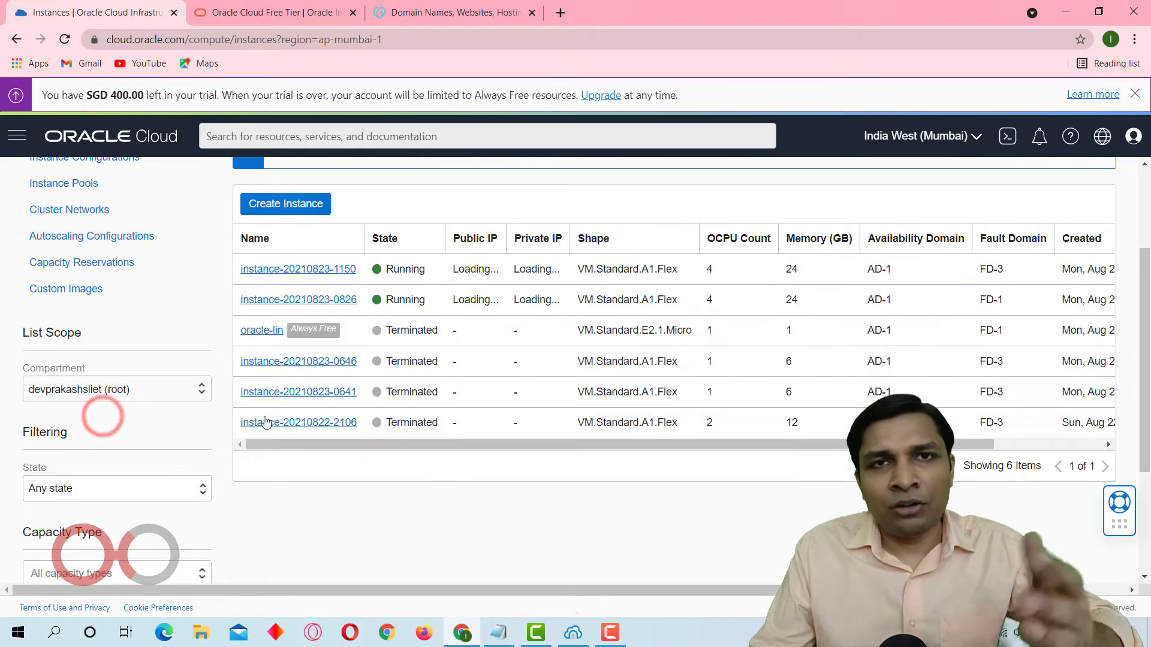
pyautogui.scroll(2, 364, 442)
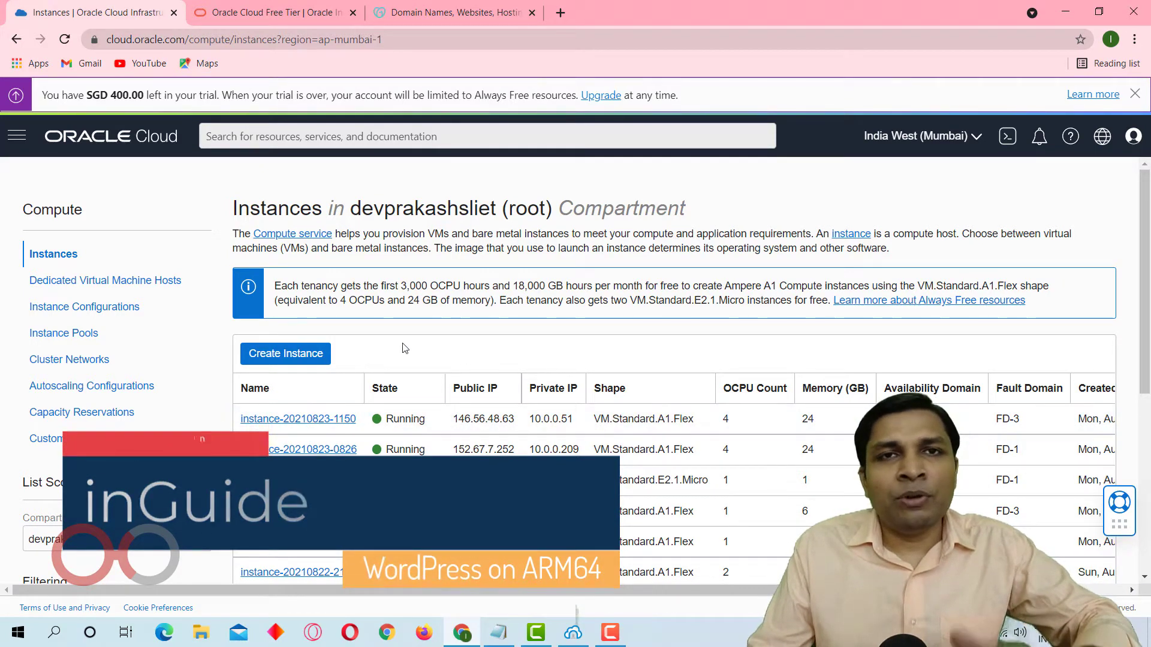
# Start creating a compute instance in the root compartment and name it wordpress.
pyautogui.click(286, 354)
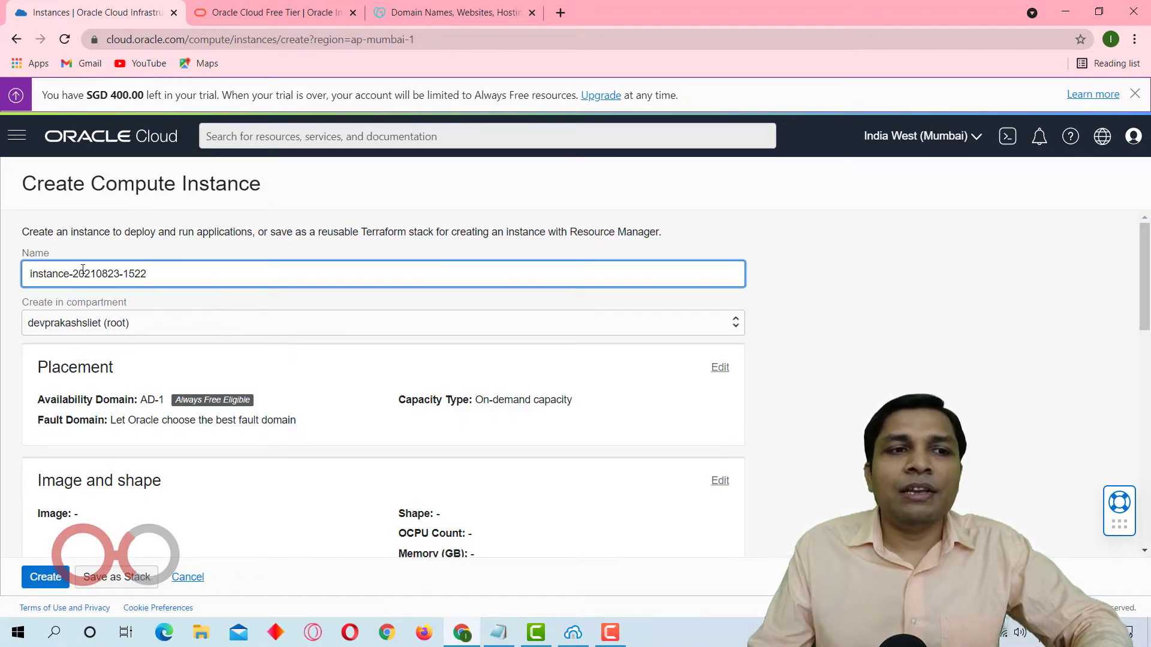
pyautogui.moveTo(27, 276); pyautogui.dragTo(289, 278)
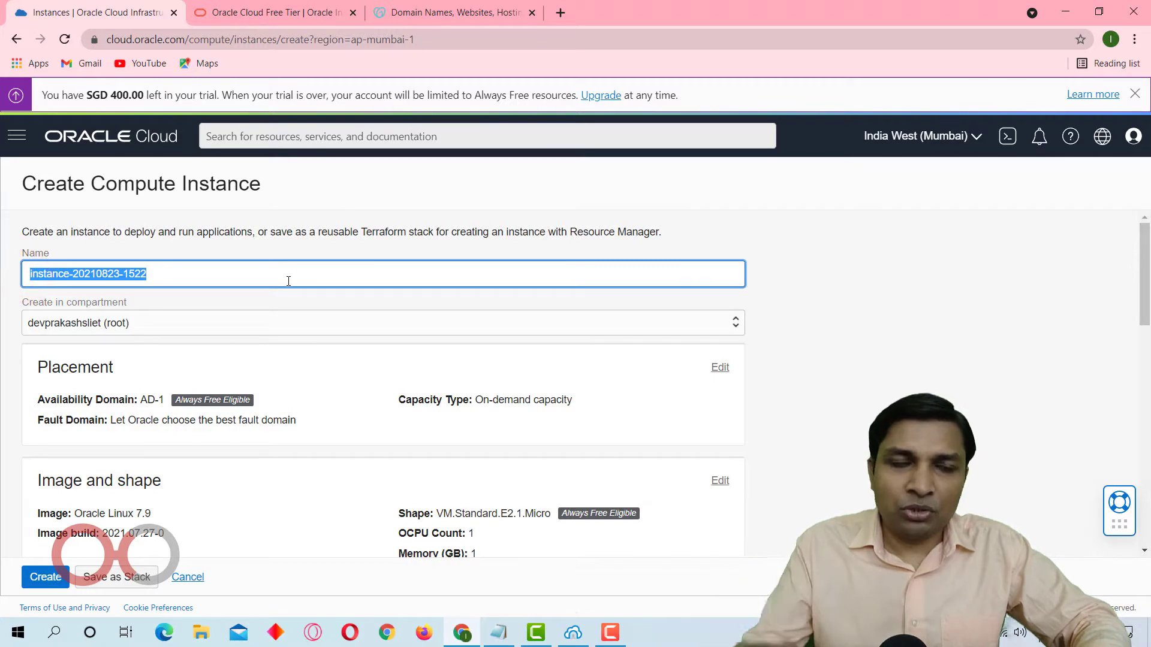
pyautogui.write('wordpress')
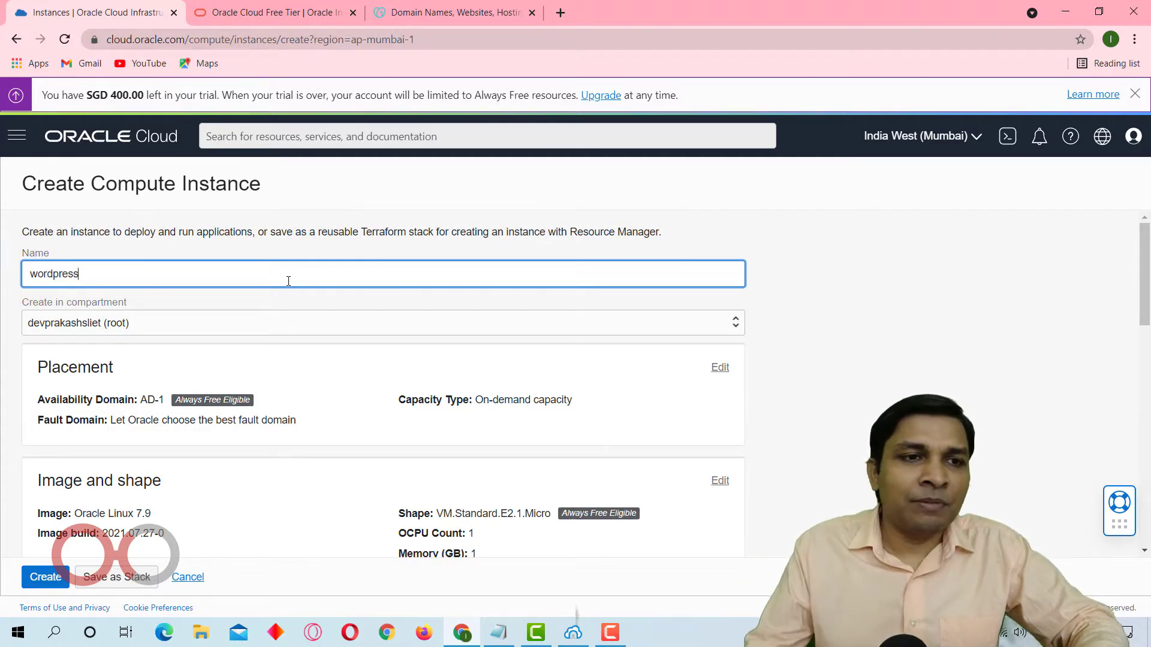
pyautogui.scroll(-3, 287, 293)
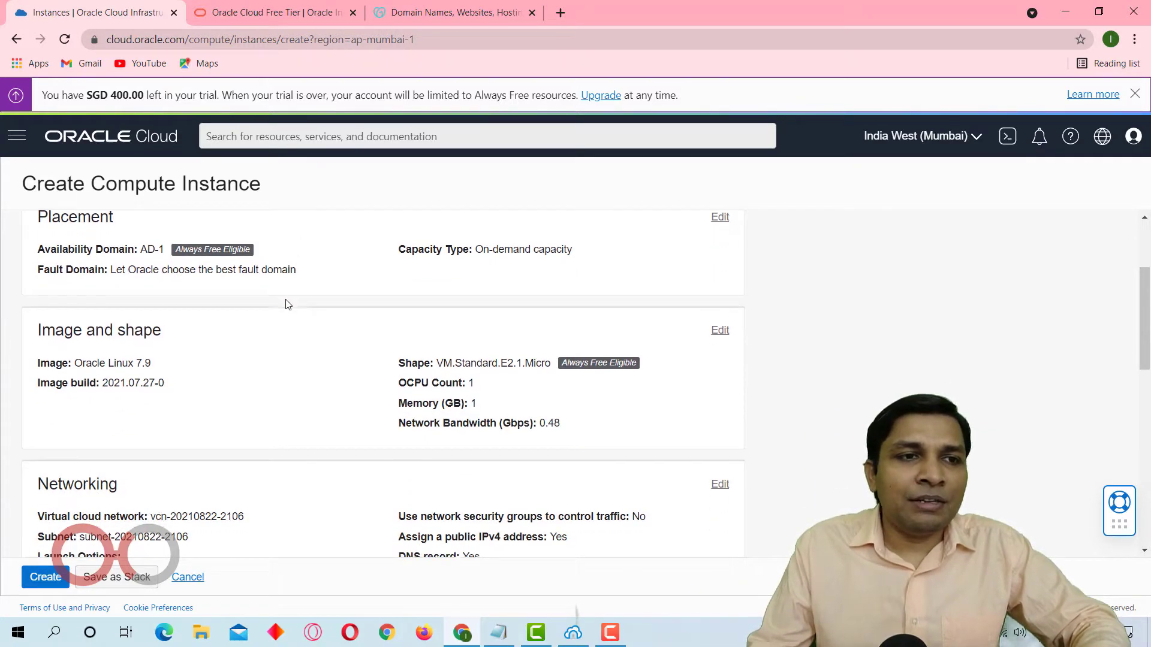
pyautogui.scroll(1, 286, 303)
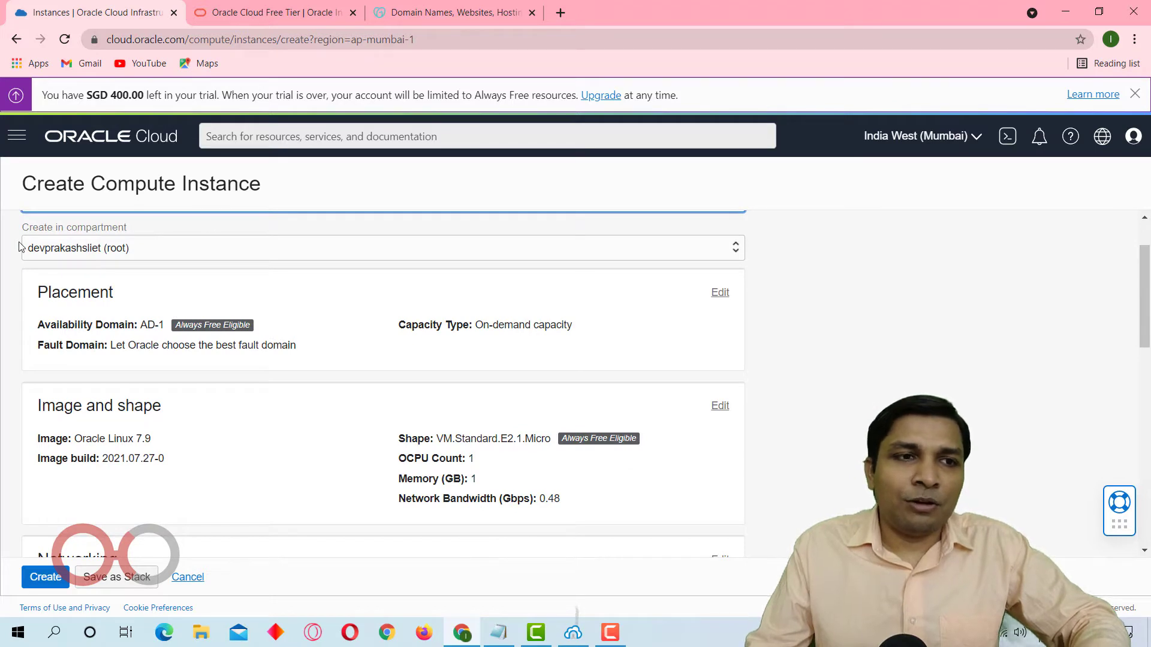
pyautogui.scroll(1, 21, 247)
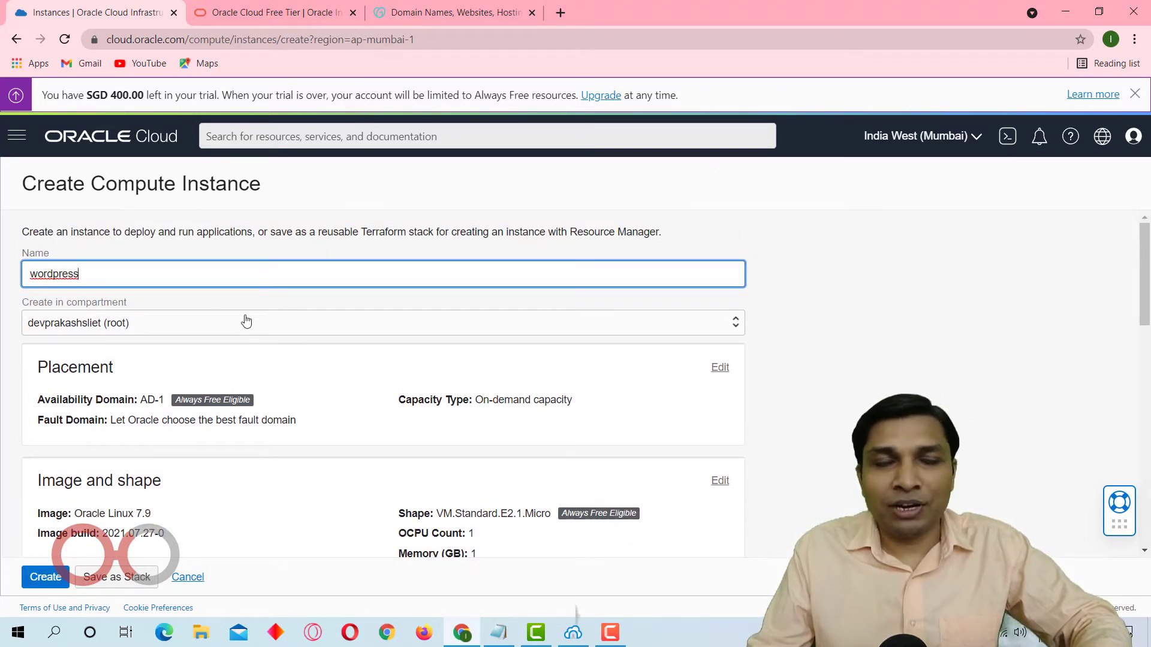
# Edit the instance's image and shape settings and choose the VM.Standard.A1.Flex shape from the Ampere series.
pyautogui.scroll(-2, 247, 322)
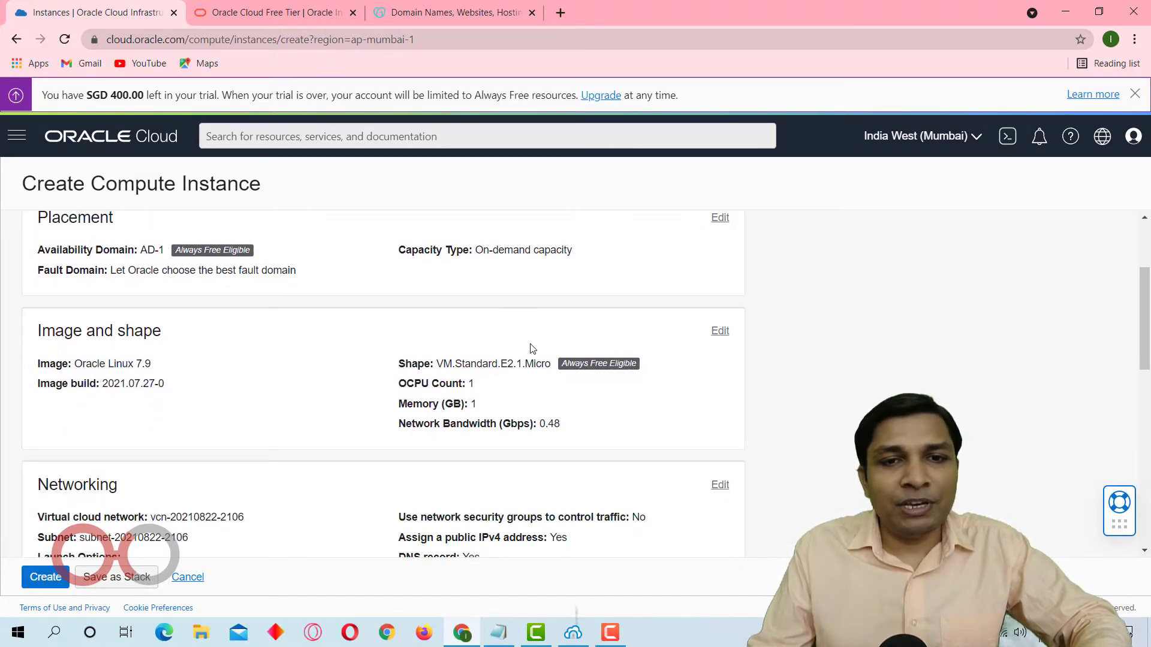
pyautogui.click(720, 332)
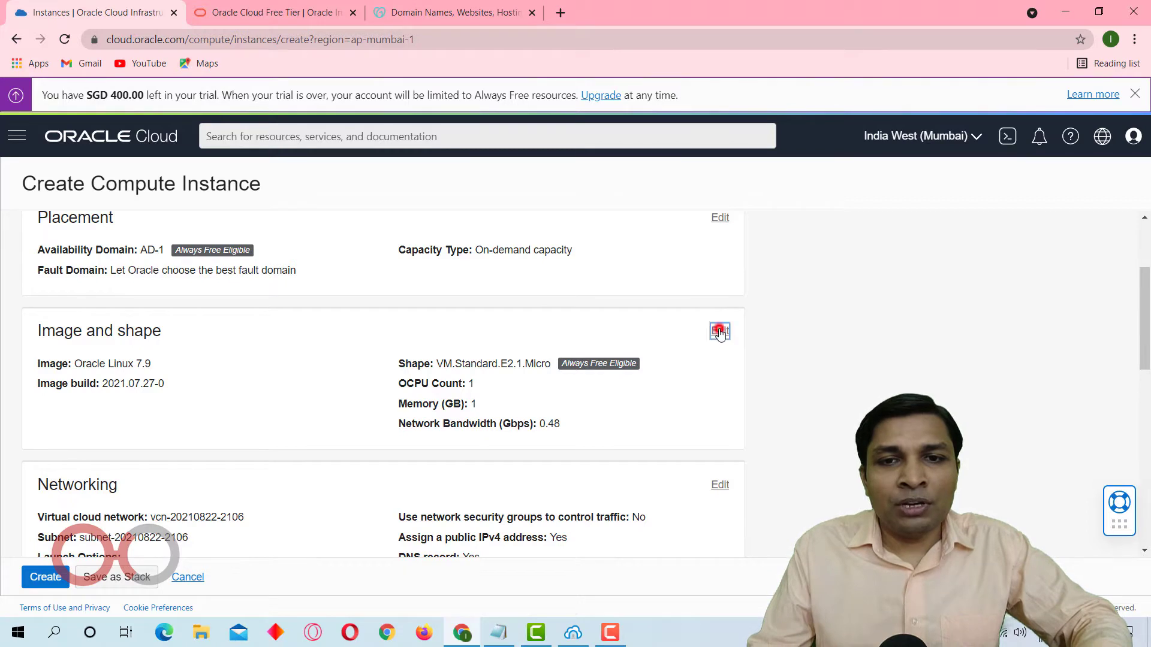
pyautogui.scroll(-2, 720, 335)
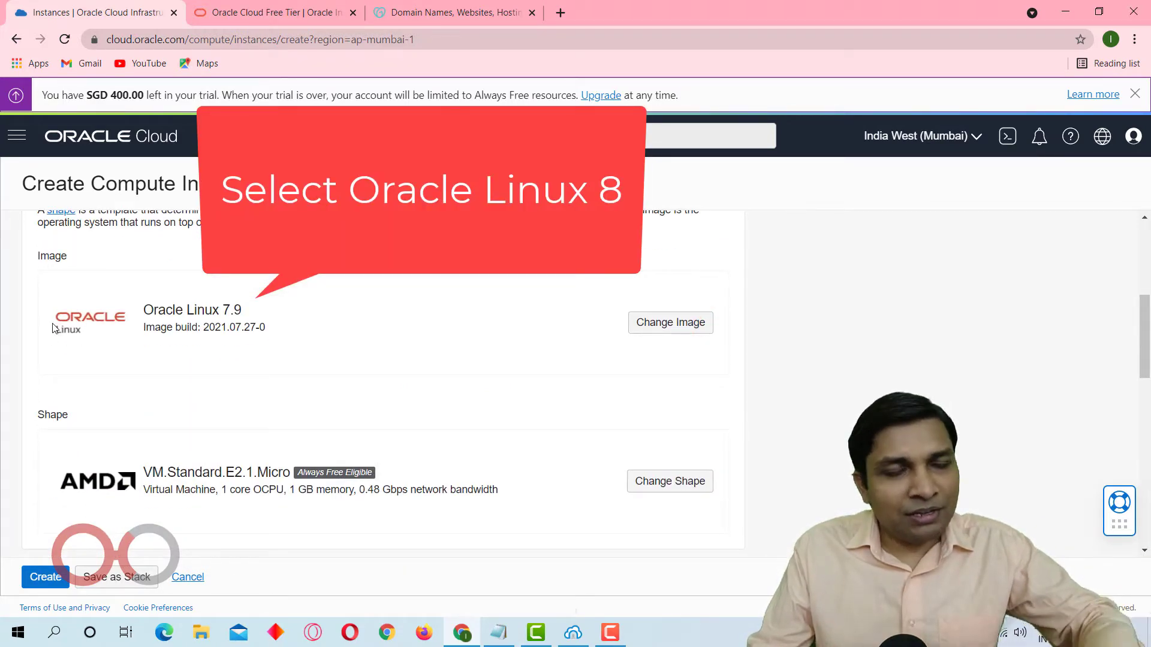
pyautogui.scroll(-3, 205, 308)
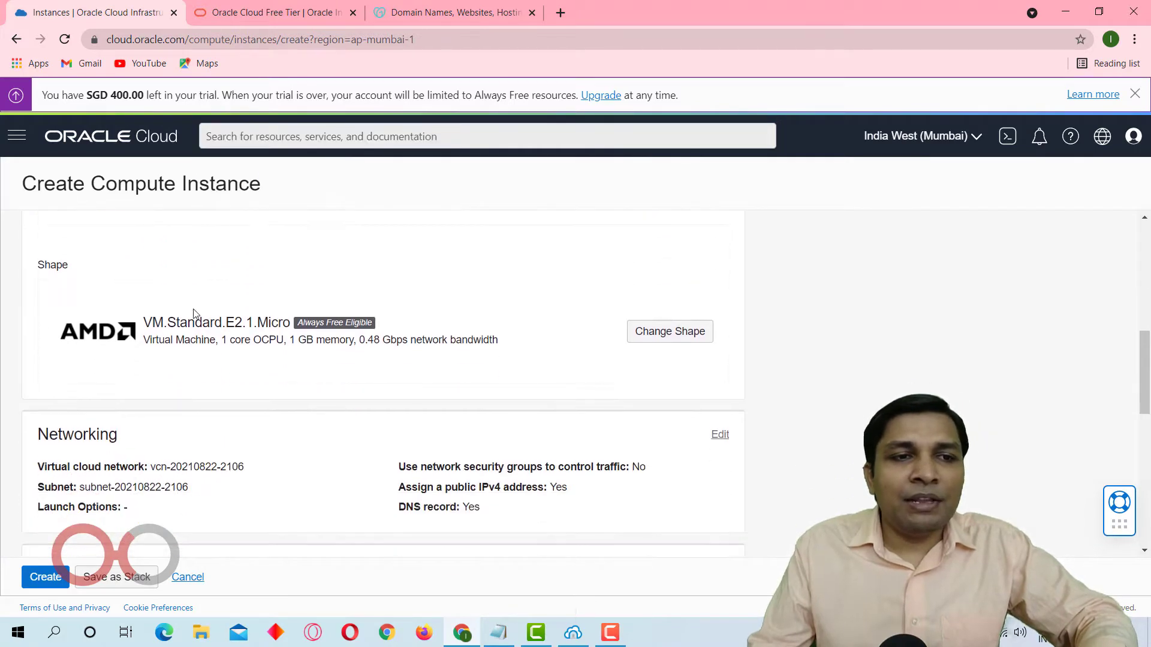
pyautogui.click(681, 339)
pyautogui.scroll(-2, 681, 339)
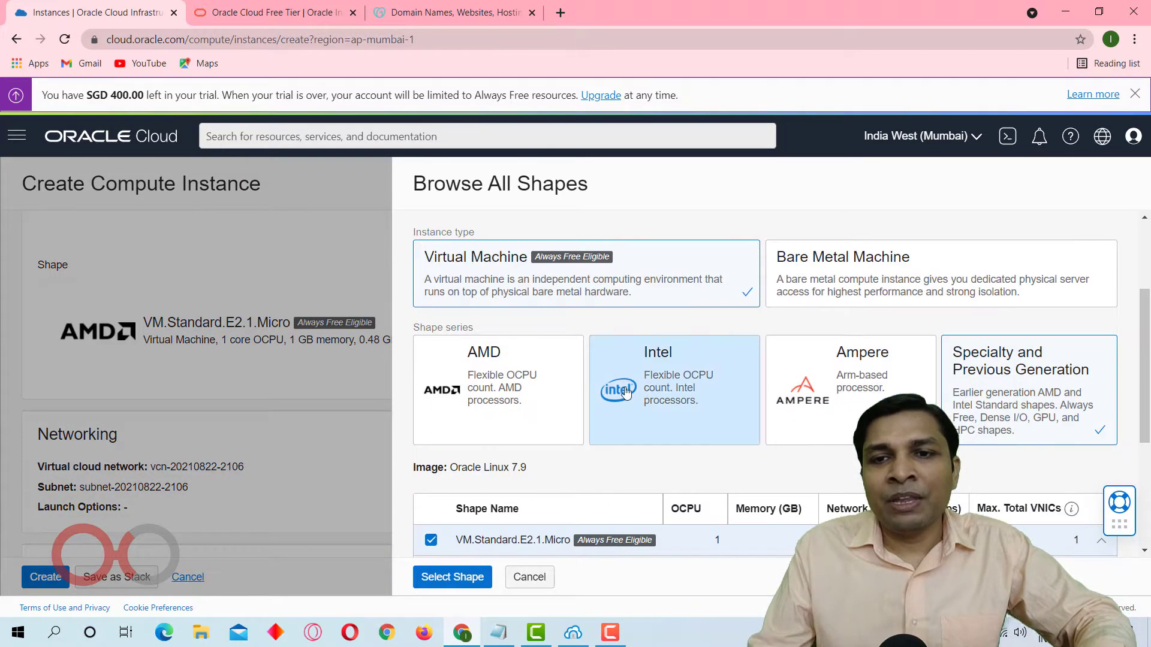
pyautogui.click(869, 393)
pyautogui.scroll(-1, 863, 389)
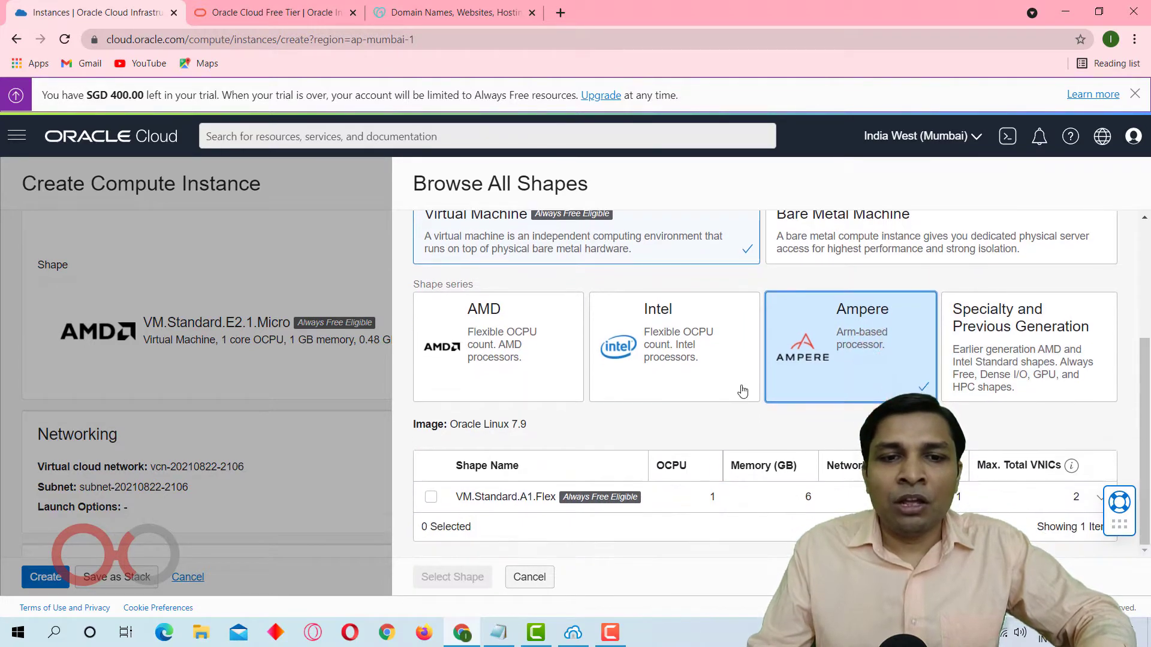
pyautogui.click(431, 499)
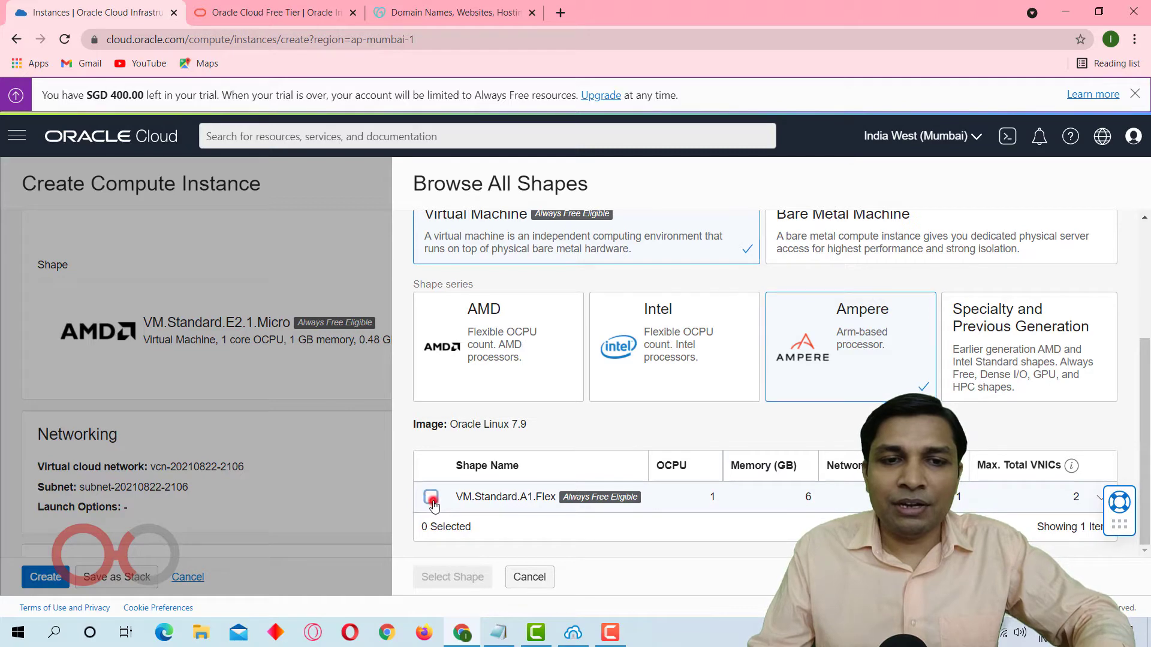
pyautogui.scroll(-3, 433, 505)
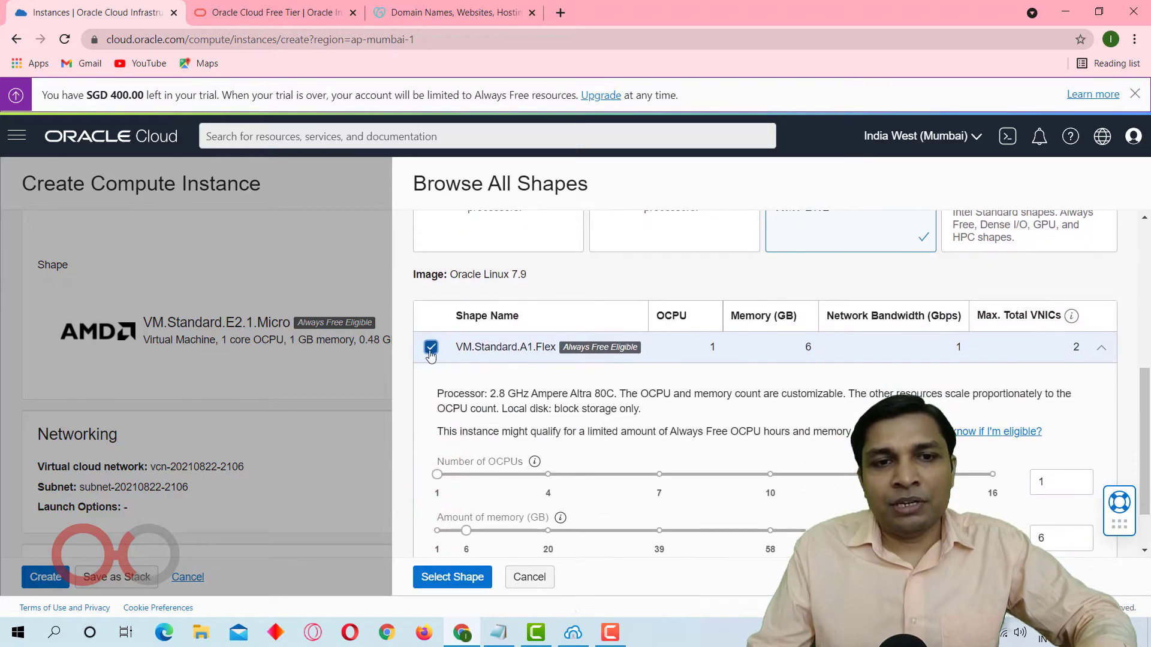
pyautogui.scroll(-1, 720, 390)
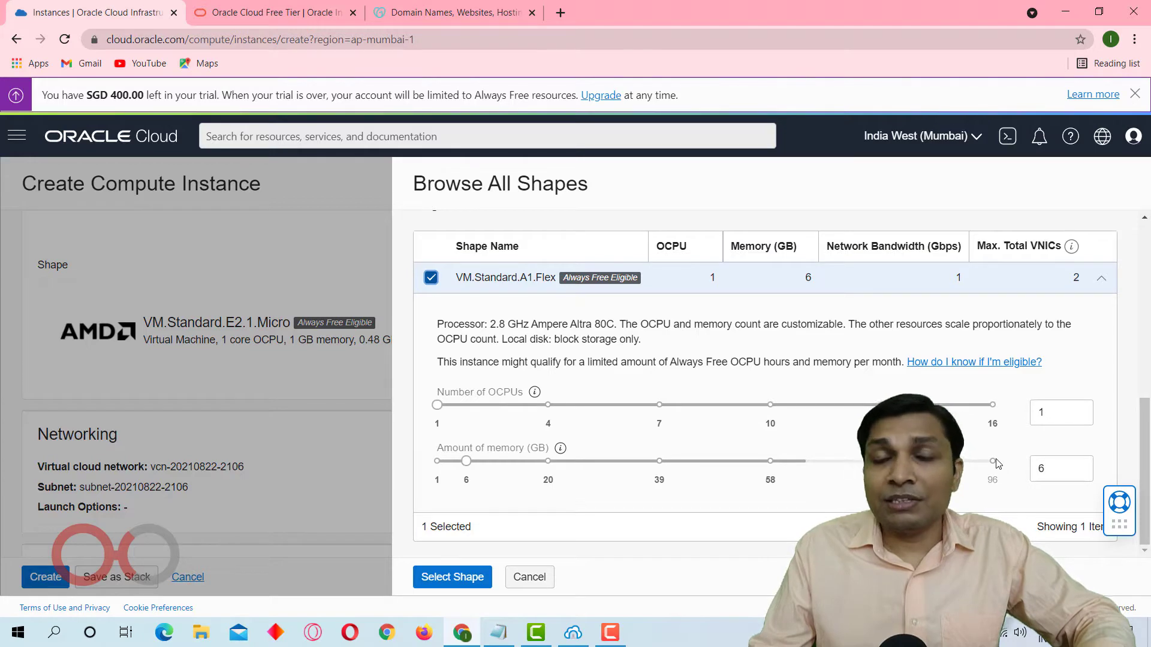
# Review the Always Free infrastructure limits for Arm-based Ampere A1 cores and memory on the Oracle Cloud Free Tier page.
pyautogui.click(282, 6)
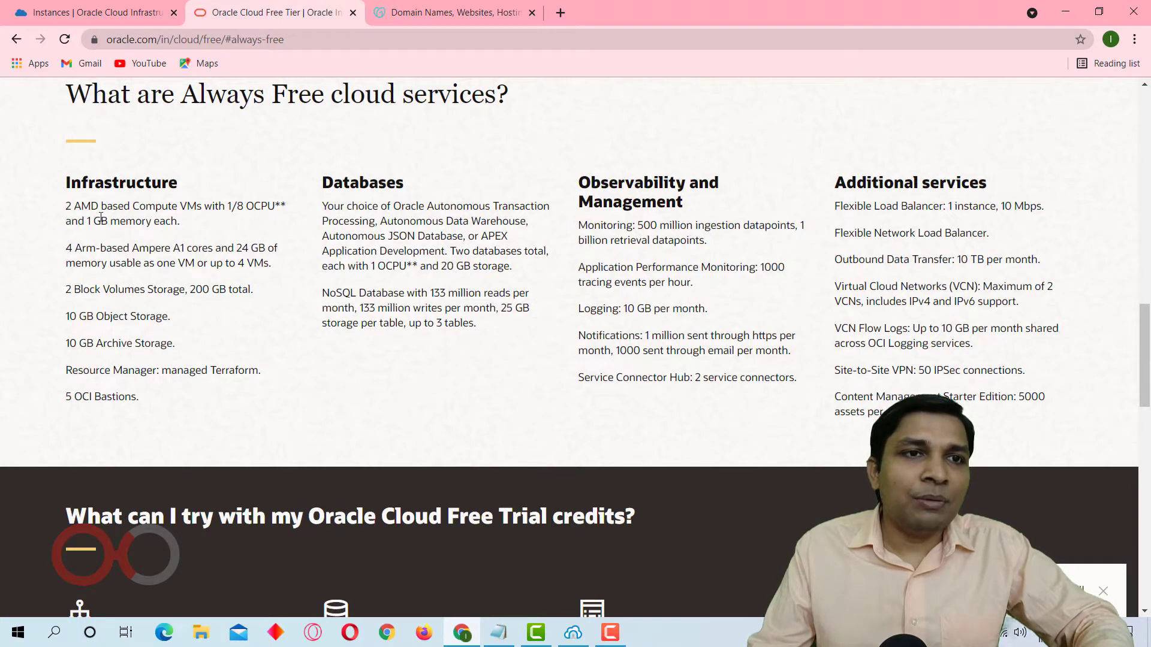
pyautogui.click(187, 94)
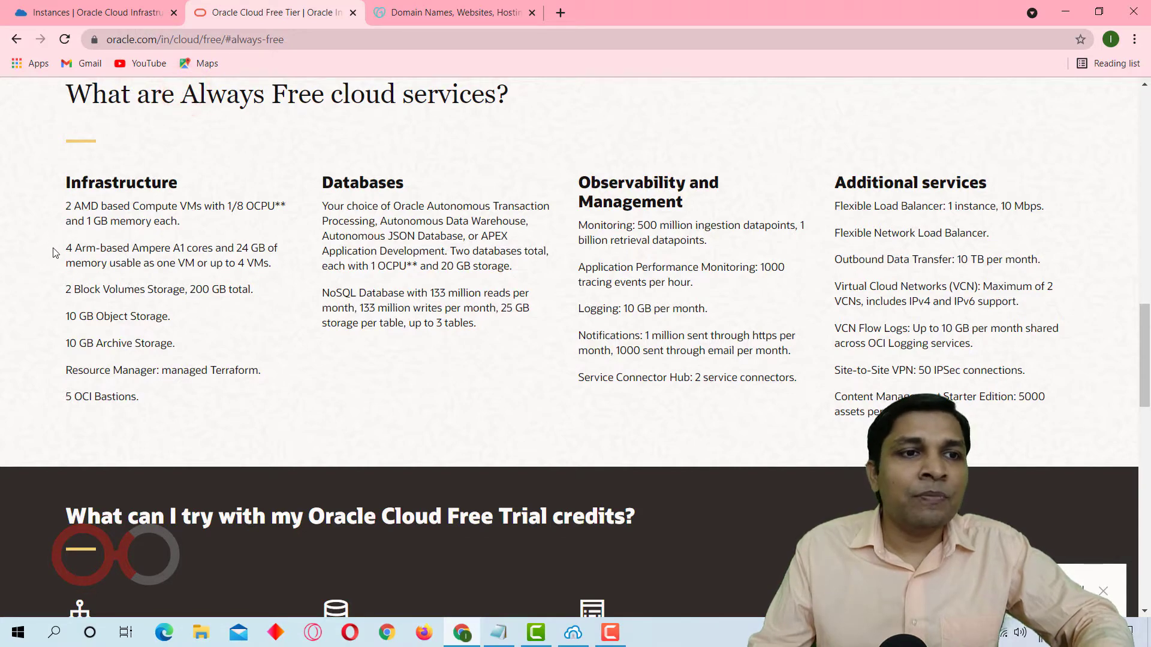
pyautogui.moveTo(59, 247); pyautogui.dragTo(112, 250)
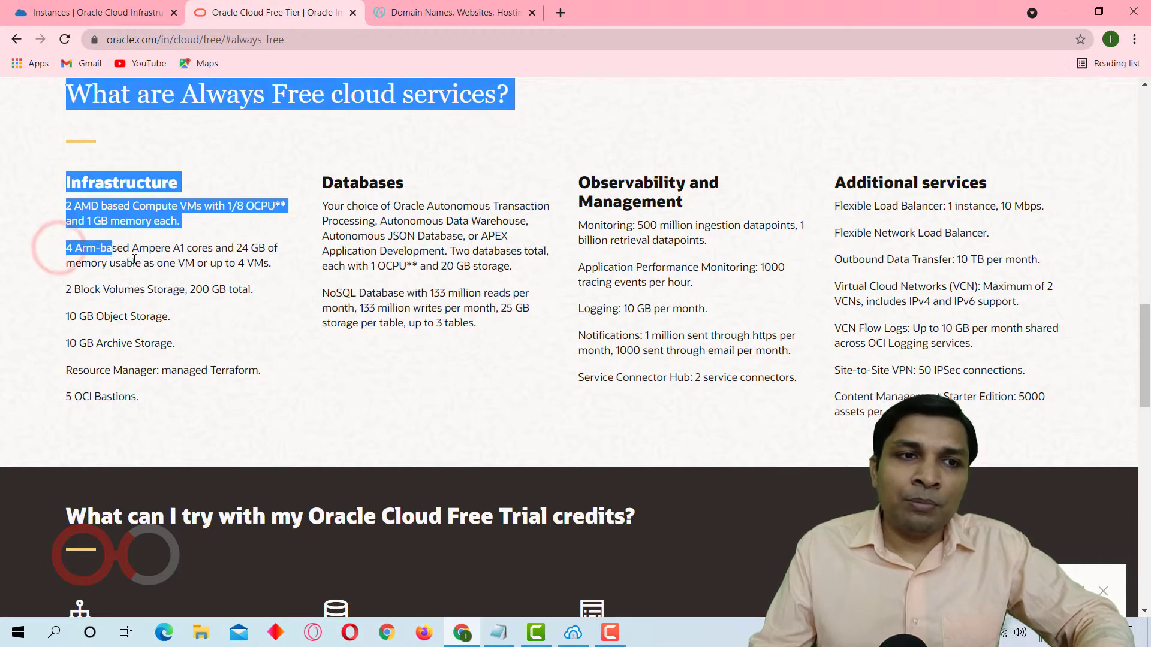
pyautogui.click(133, 259)
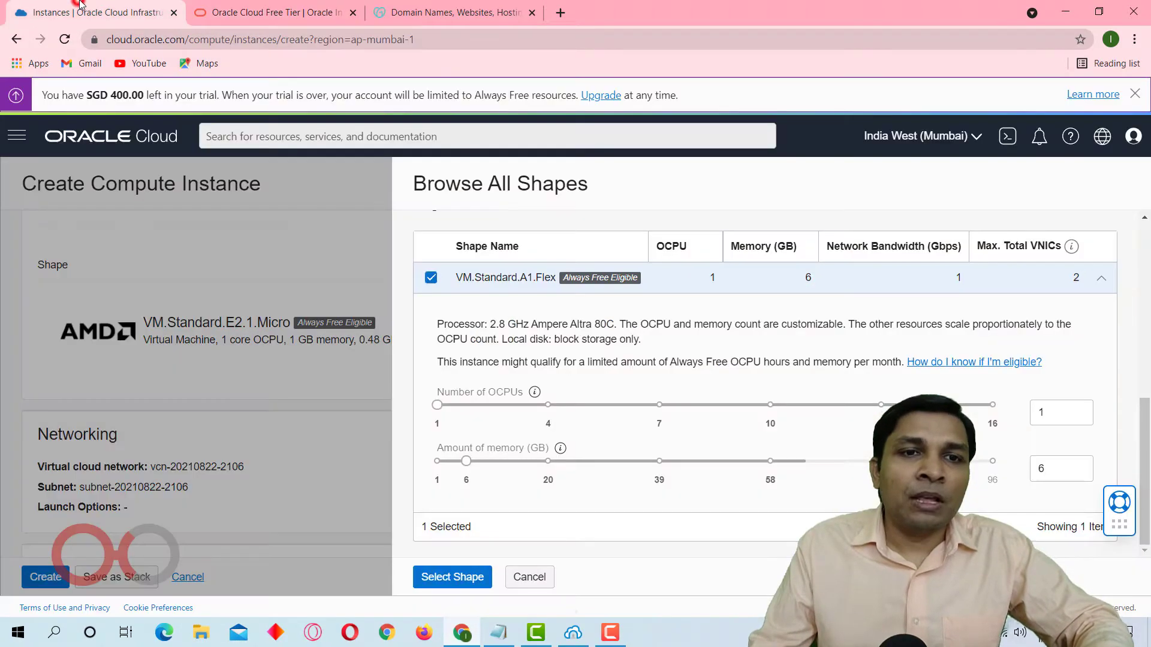
# Return to the instance setup, give the A1.Flex shape 4 OCPUs with 24 GB of memory, and apply it.
pyautogui.click(90, 12)
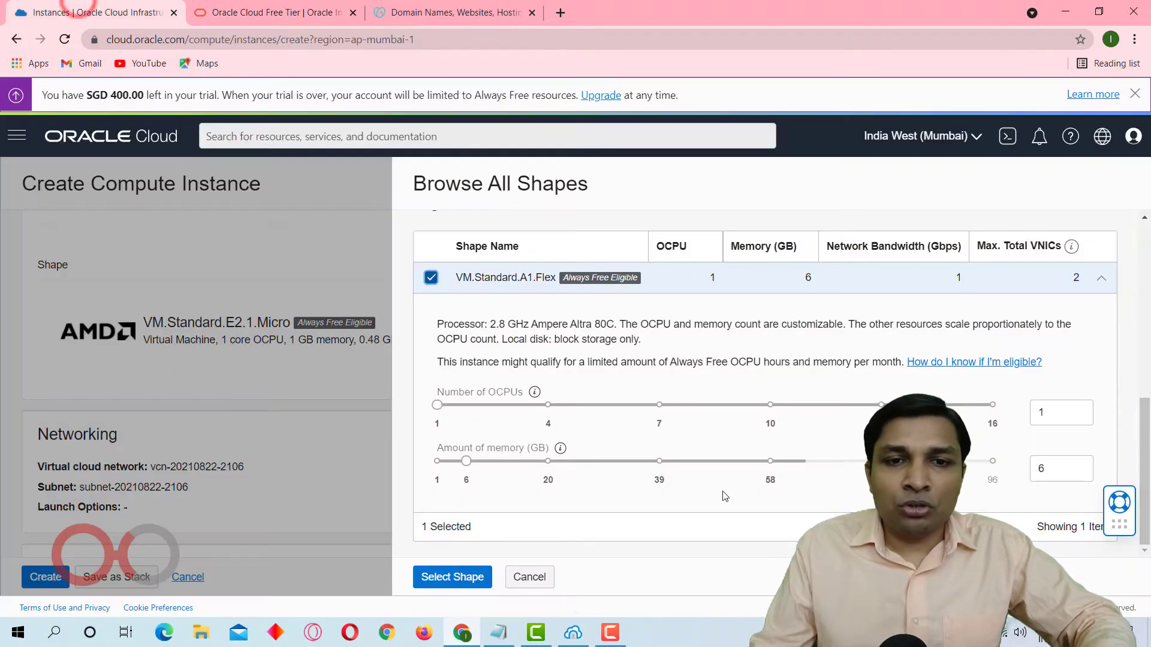
pyautogui.click(548, 406)
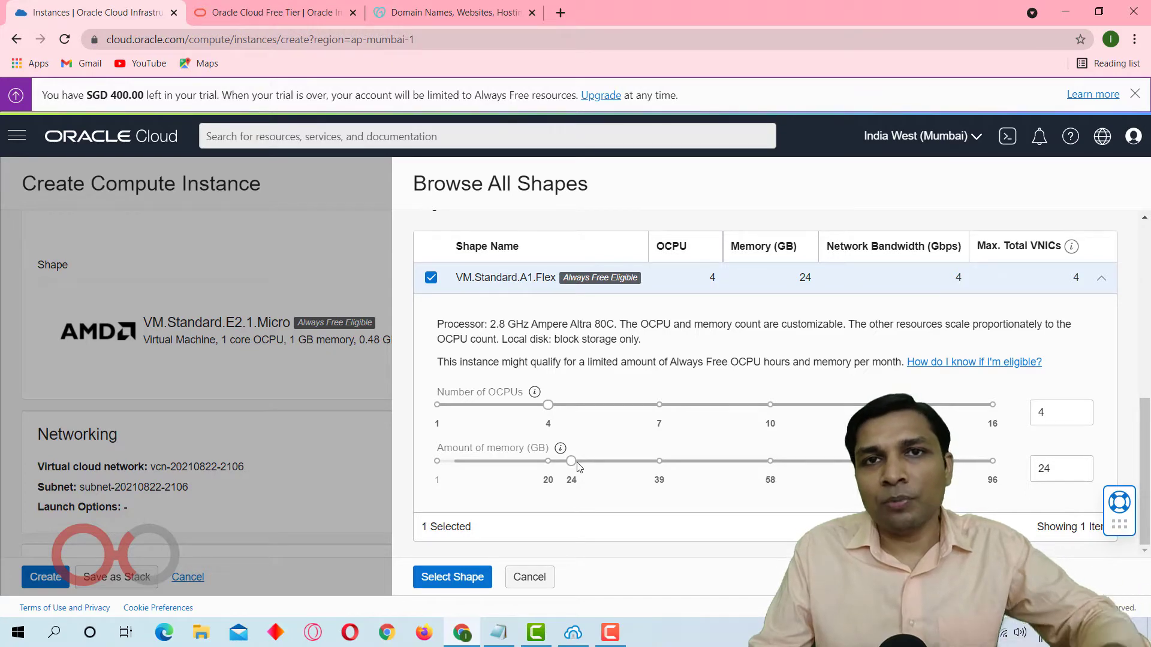
pyautogui.click(438, 582)
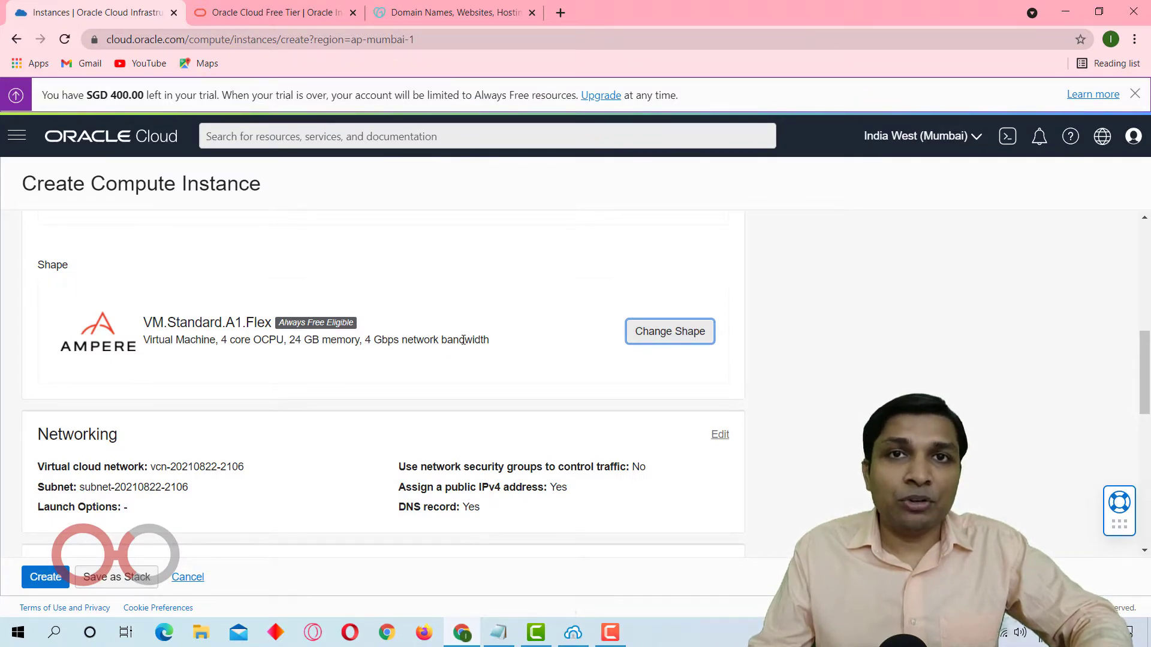
# Edit the networking settings to create a new virtual cloud network named vcn-wp.
pyautogui.scroll(-3, 464, 341)
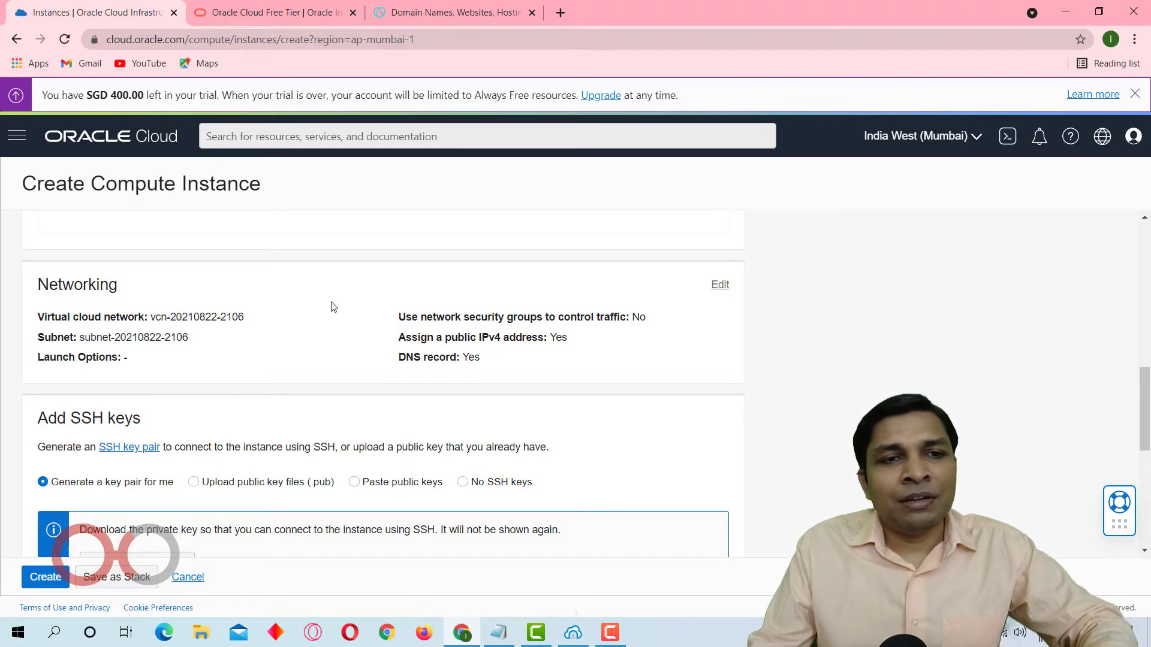
pyautogui.click(718, 285)
pyautogui.scroll(-2, 719, 288)
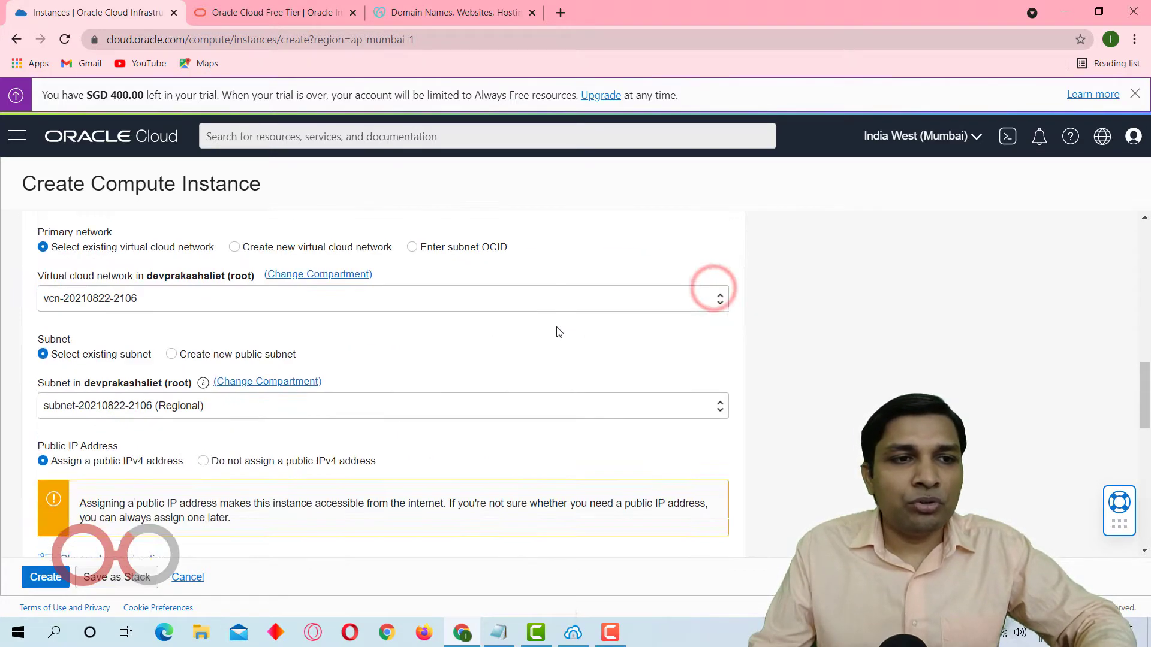
pyautogui.scroll(1, 558, 330)
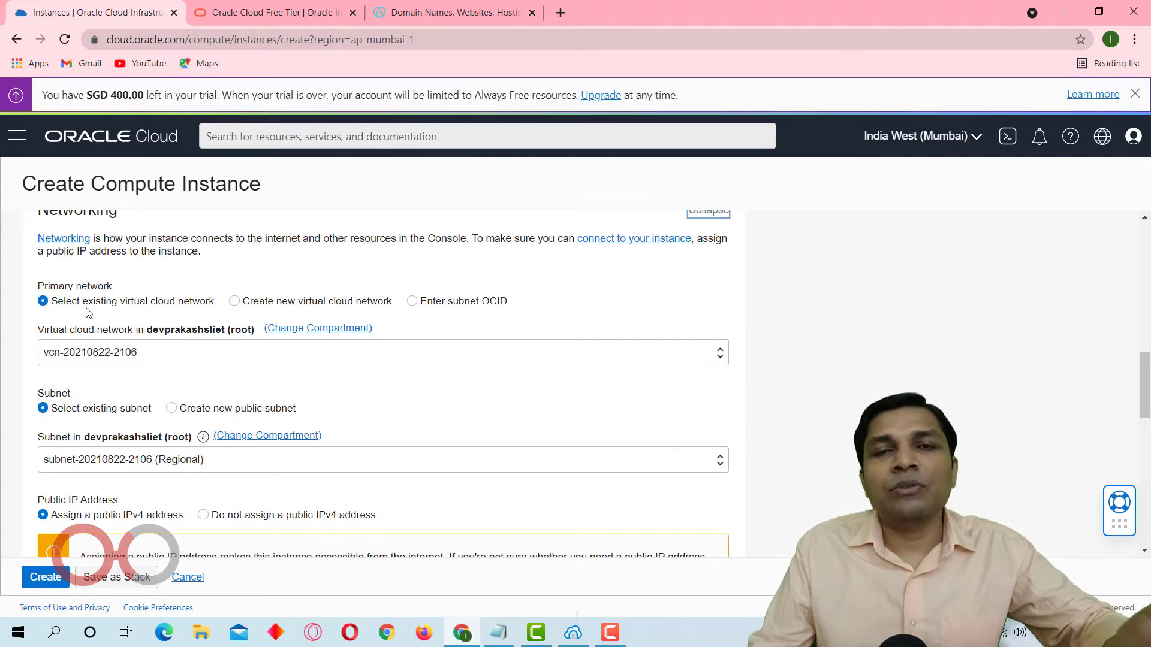
pyautogui.click(235, 301)
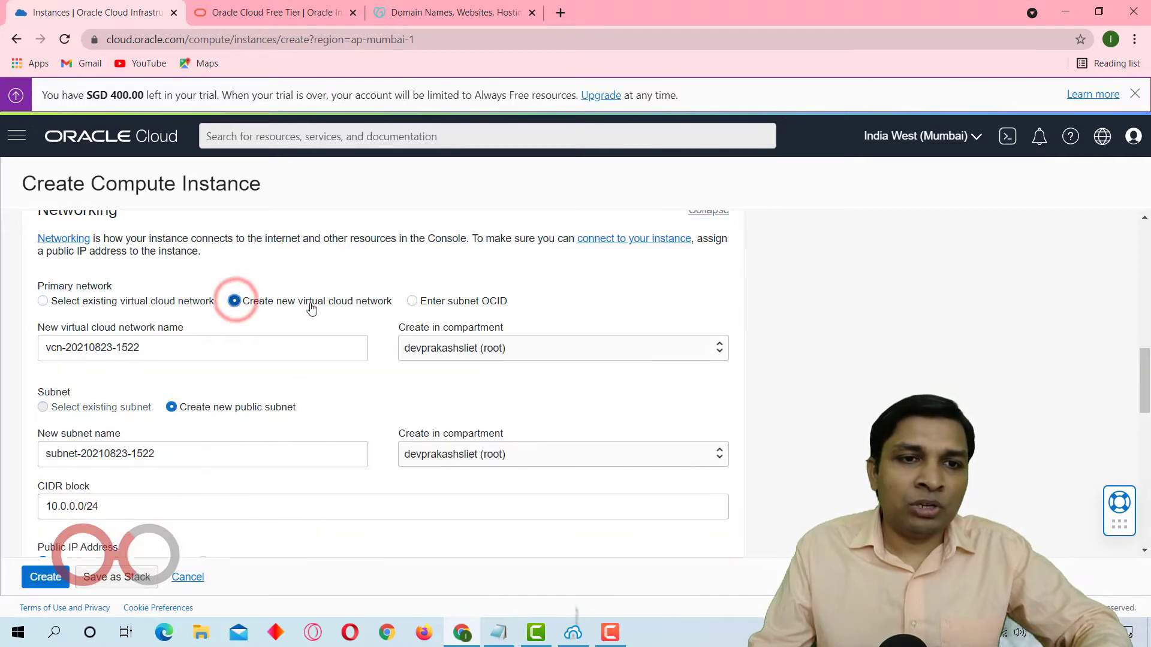
pyautogui.scroll(-1, 272, 339)
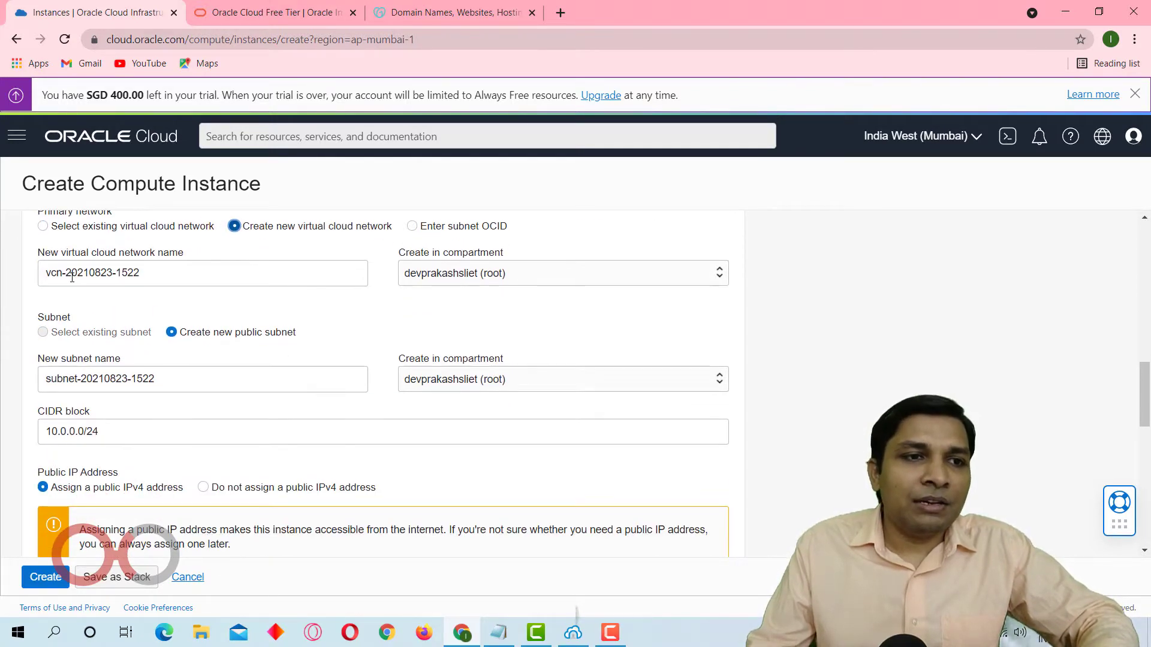
pyautogui.moveTo(68, 277); pyautogui.dragTo(282, 279)
pyautogui.write('wp')
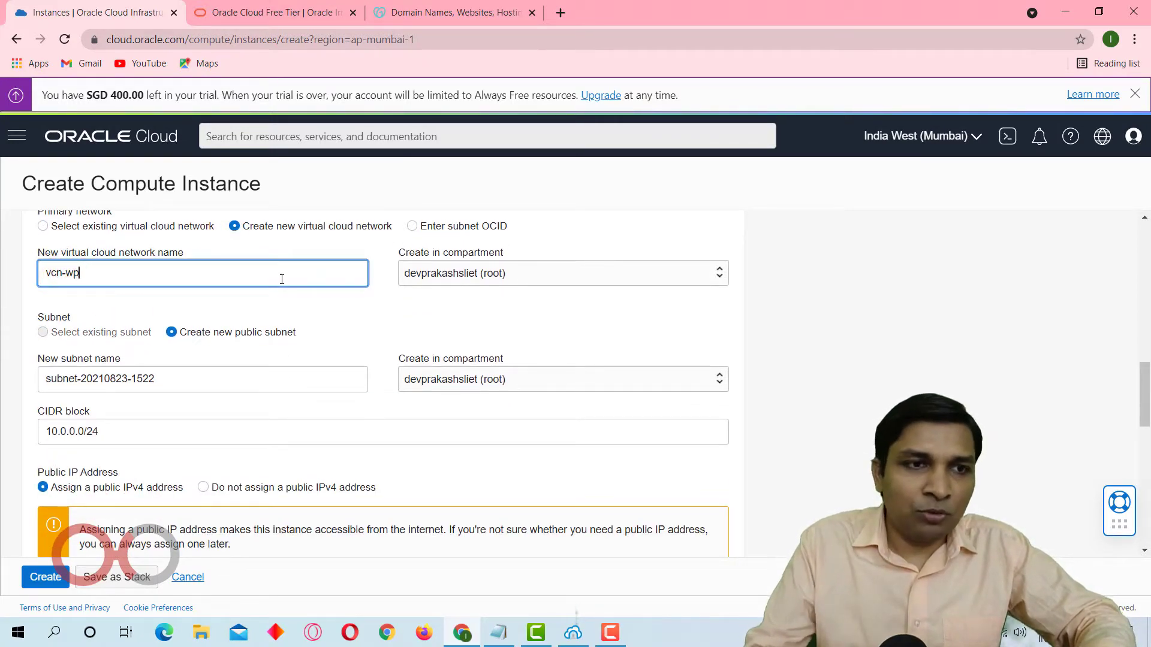
# Download the private key of the SSH key pair generated for the instance.
pyautogui.scroll(-1, 334, 296)
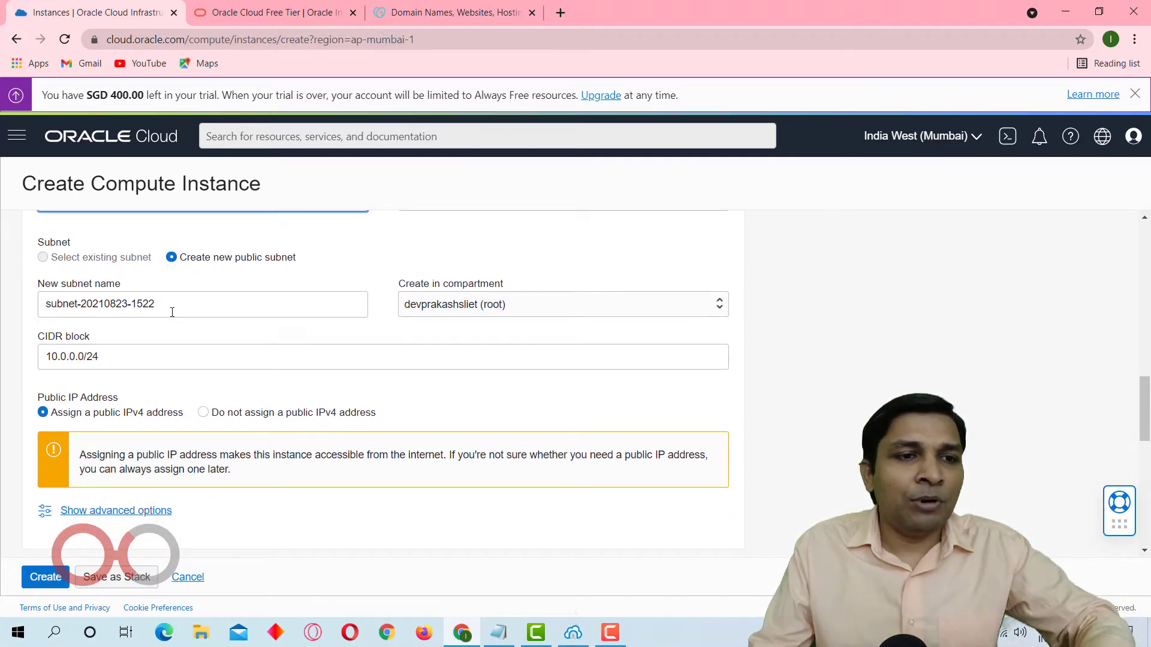
pyautogui.scroll(-2, 170, 308)
pyautogui.scroll(-2, 208, 338)
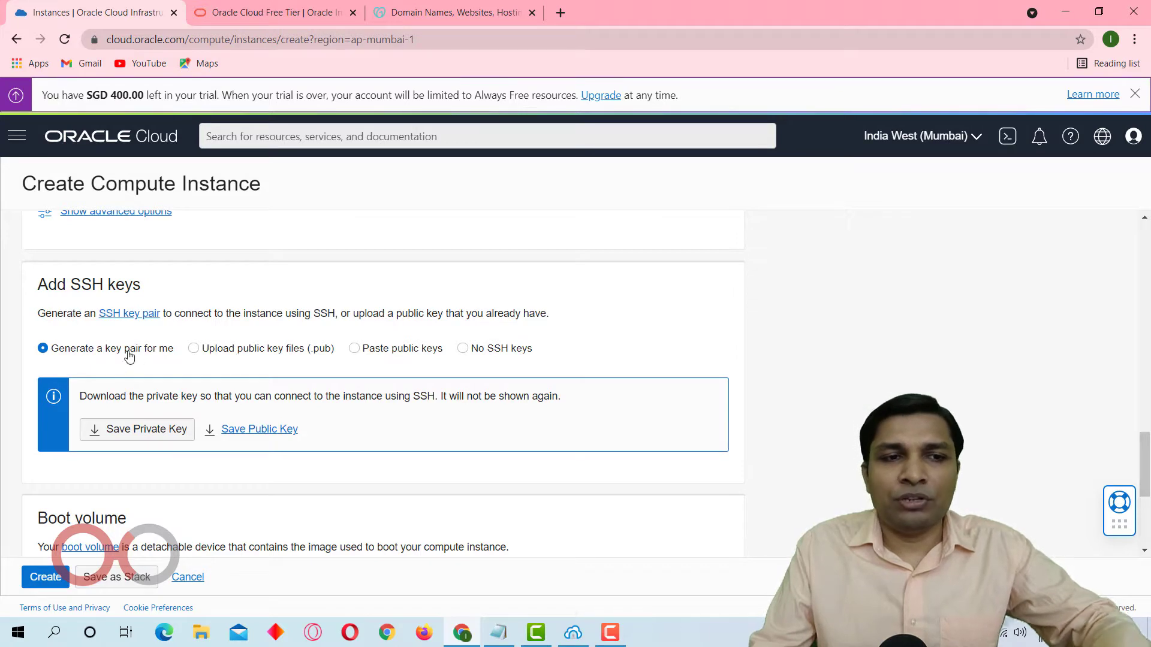
pyautogui.click(126, 426)
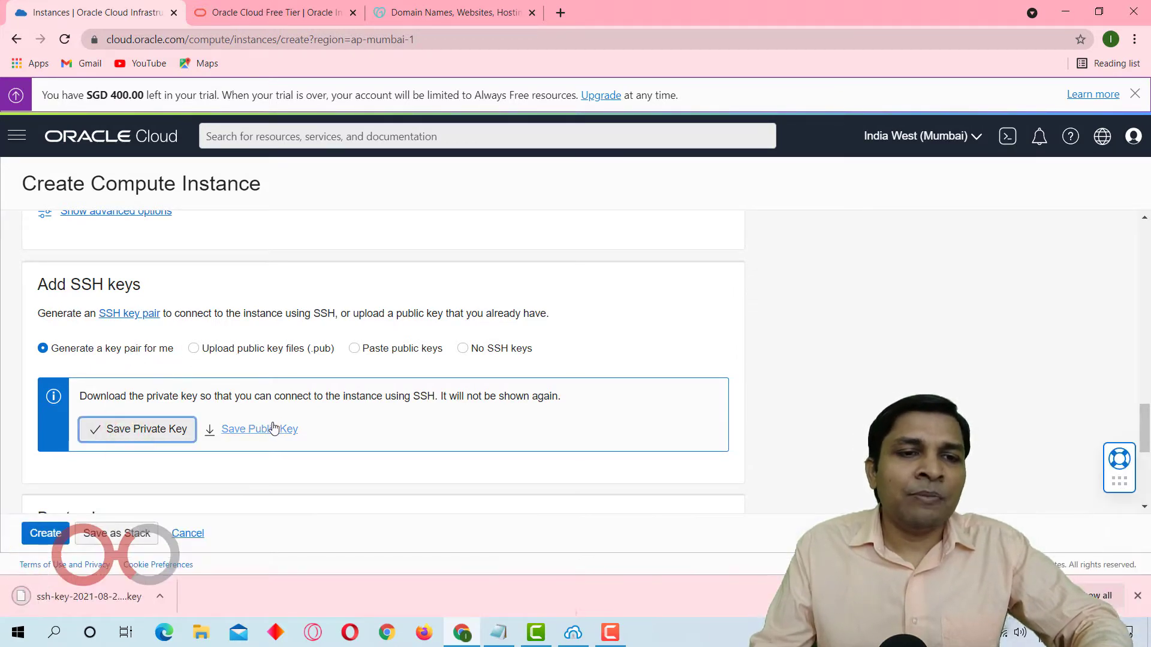
# Download the public key of the SSH key pair generated for the instance.
pyautogui.scroll(-2, 274, 428)
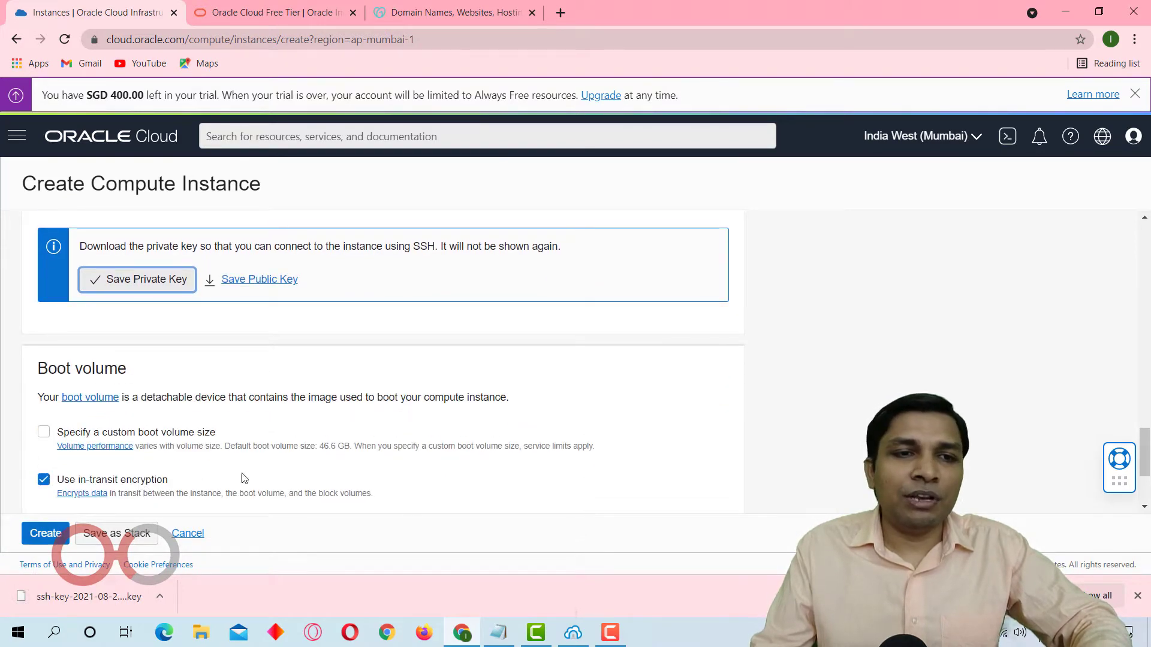
pyautogui.scroll(1, 244, 477)
pyautogui.click(260, 355)
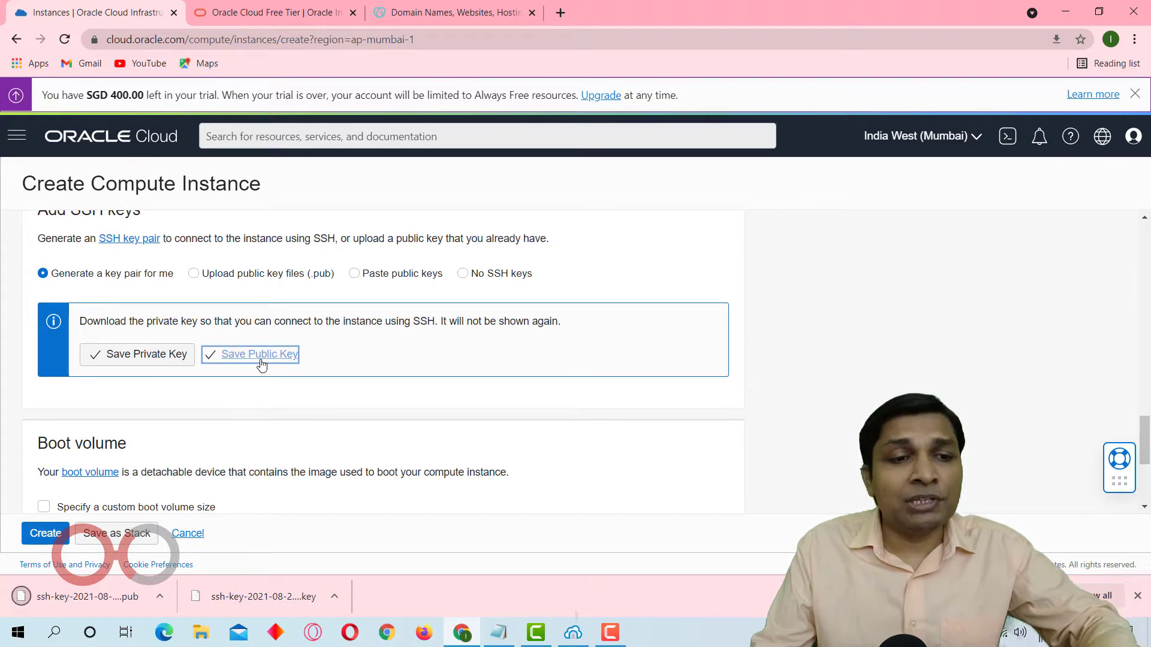
pyautogui.scroll(-2, 262, 364)
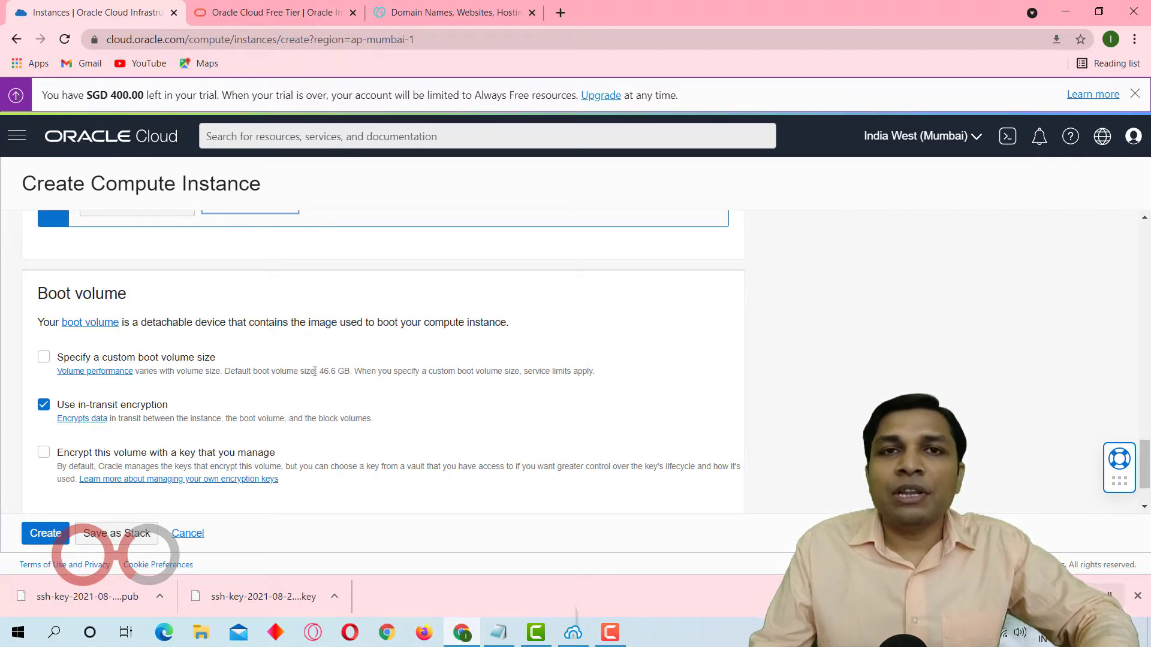
pyautogui.click(44, 358)
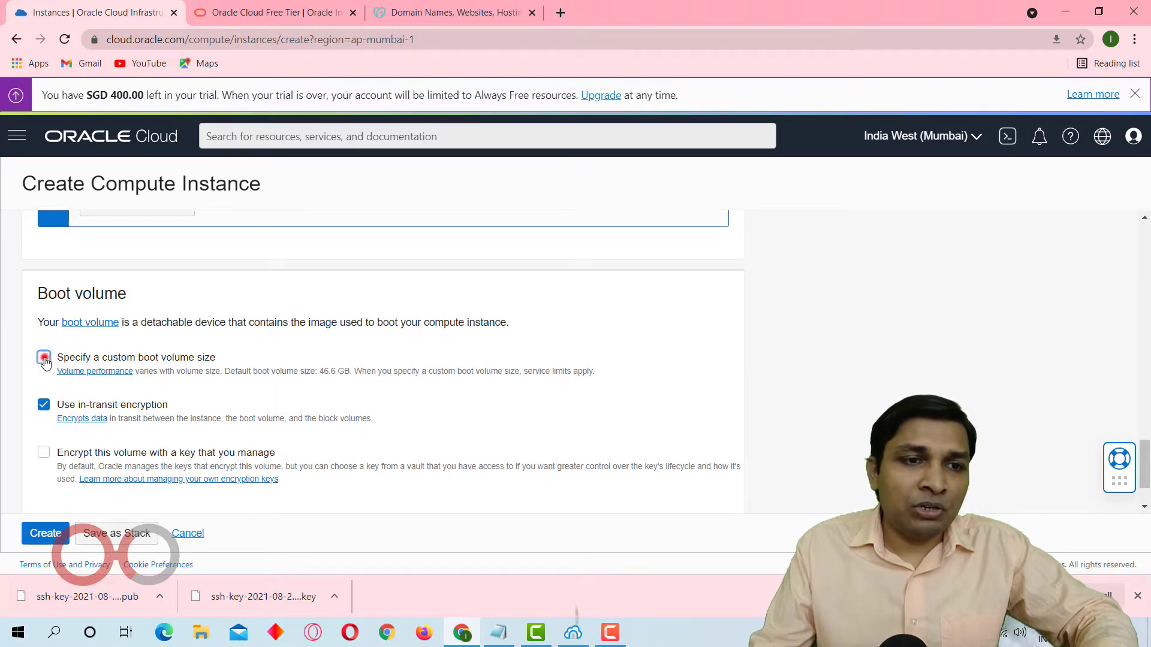
pyautogui.click(142, 426)
pyautogui.write('100')
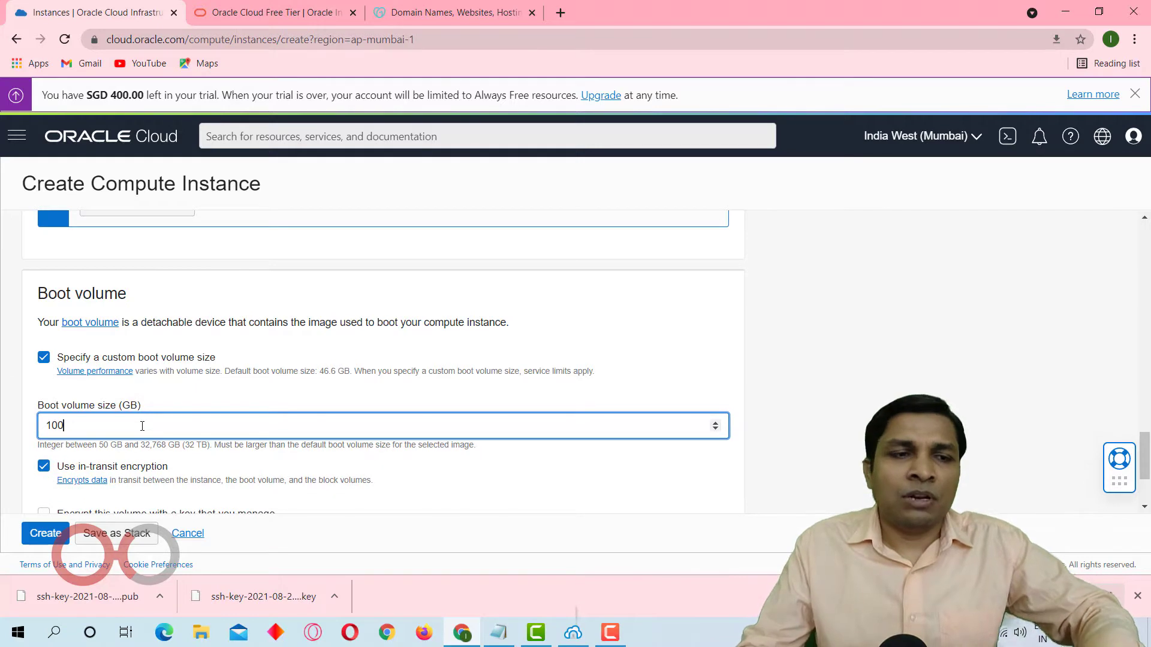
pyautogui.press('BackSpace')
pyautogui.press('BackSpace')
pyautogui.press('BackSpace')
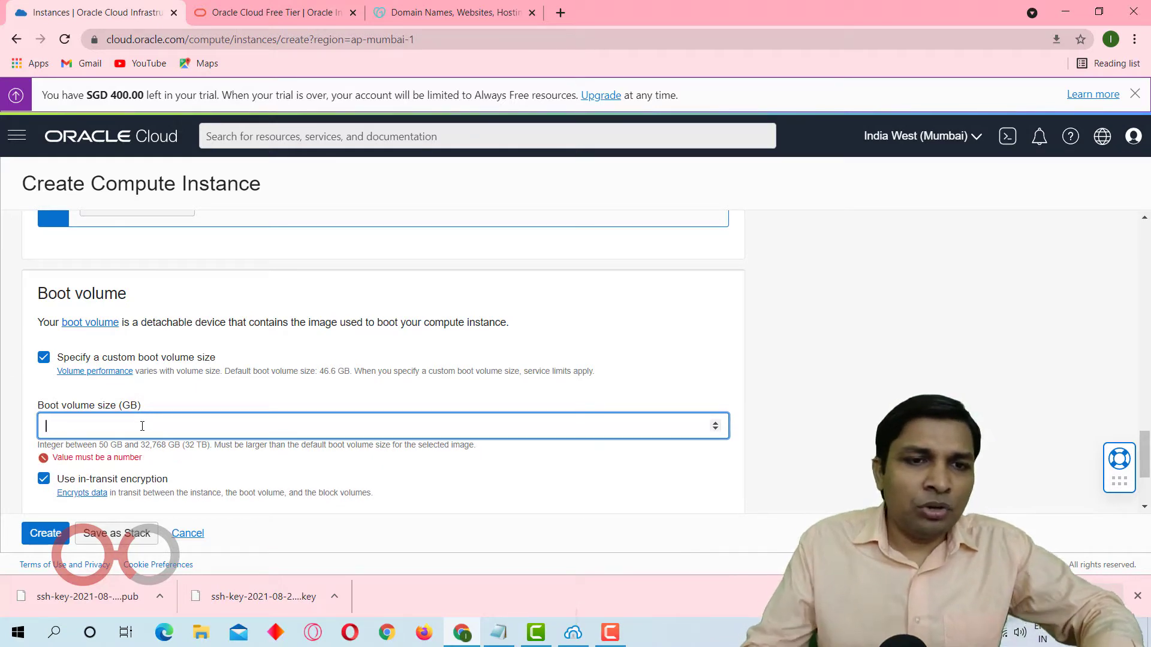
pyautogui.click(42, 360)
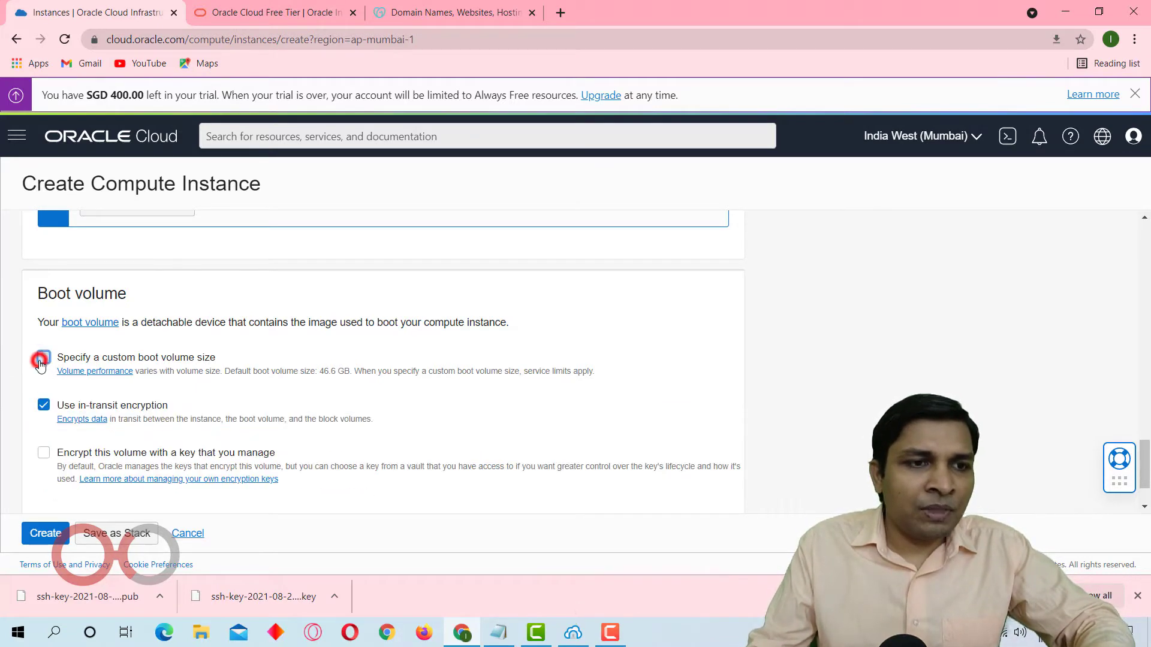
# Create the wordpress compute instance with the default boot volume size.
pyautogui.click(45, 533)
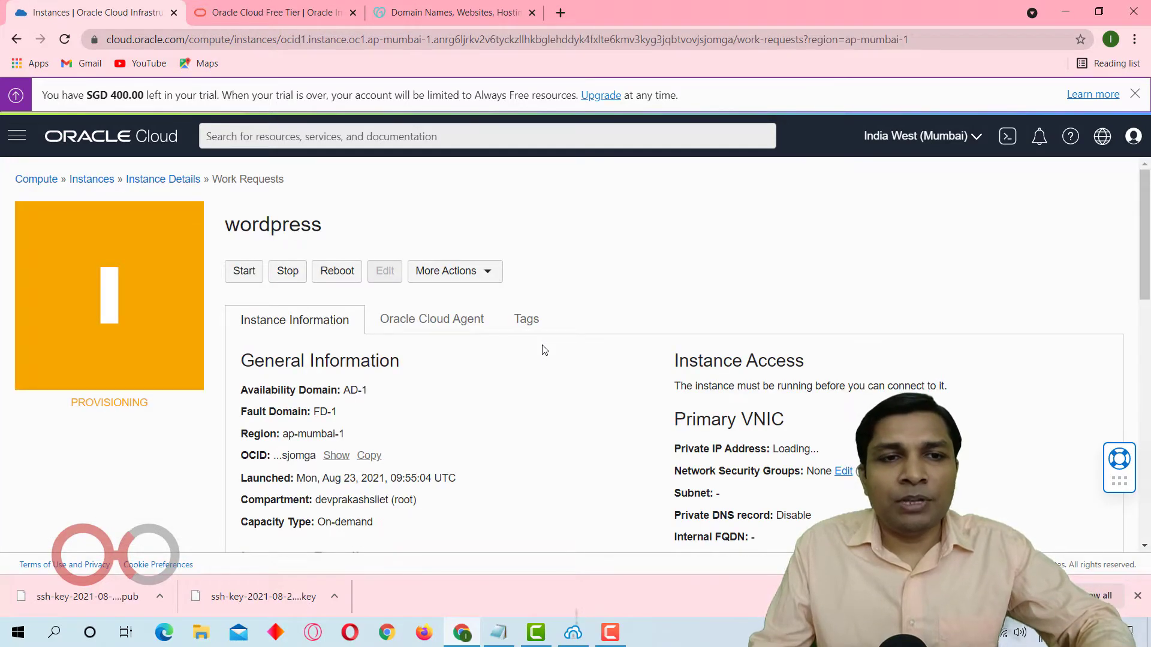
pyautogui.scroll(-1, 545, 351)
pyautogui.scroll(1, 545, 351)
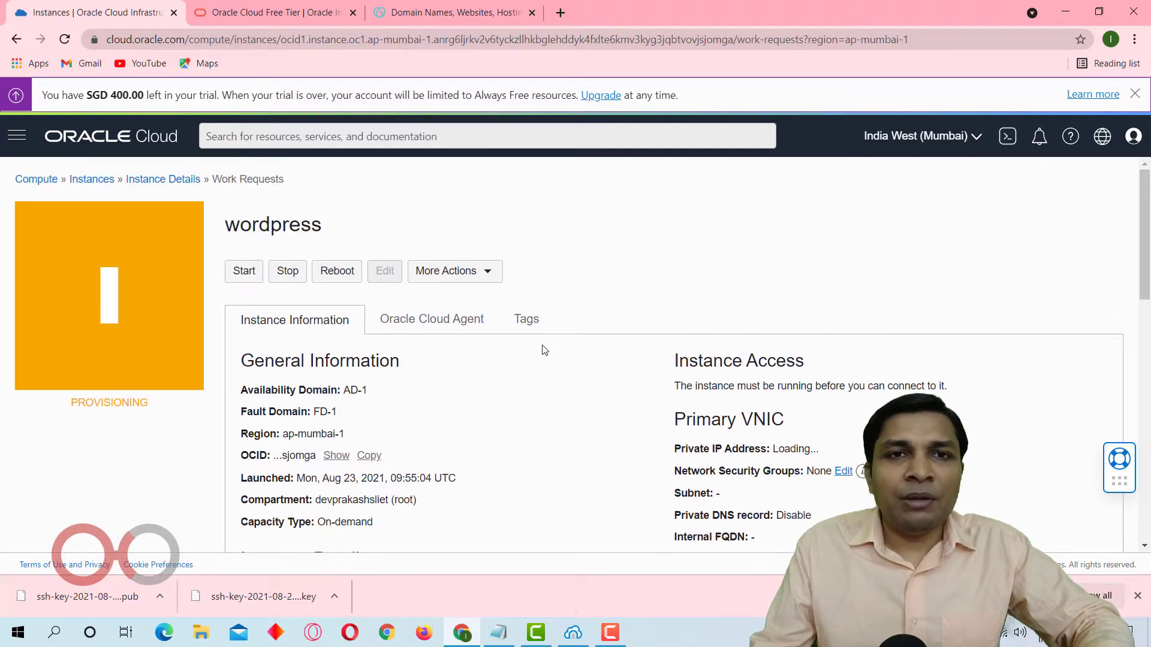
# Search Google for bitvise in a new browser tab.
pyautogui.click(560, 13)
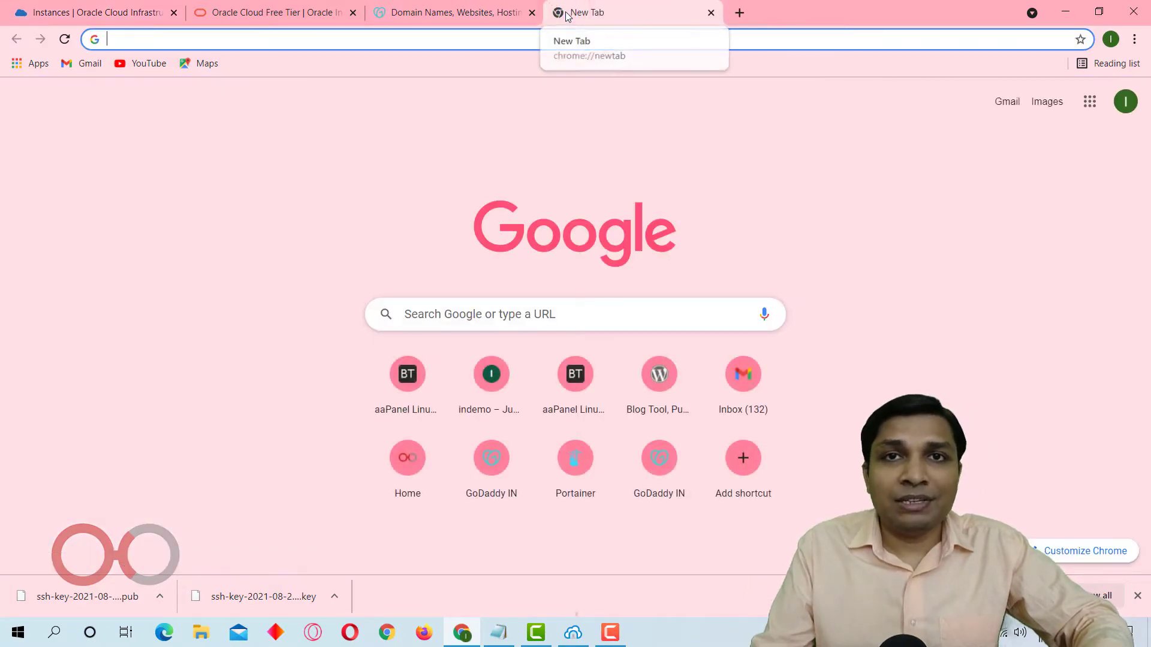
pyautogui.write('bitvi')
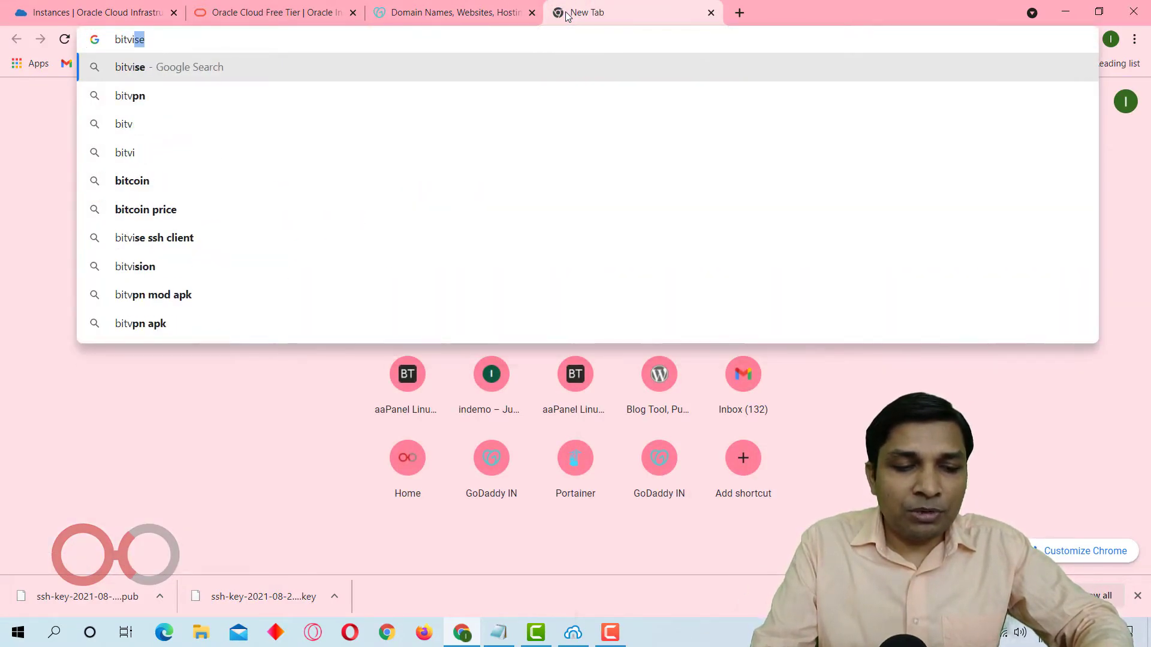
pyautogui.write('se')
pyautogui.press('Return')
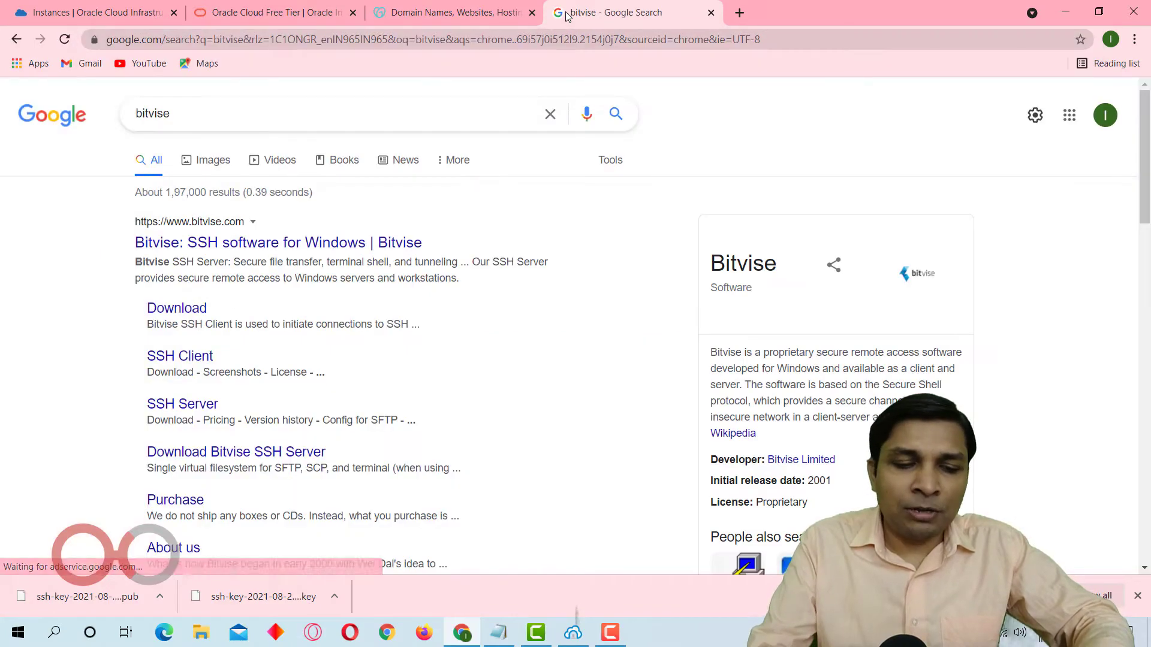
# Search Google for putty in a separate browser tab and close that tab.
pyautogui.hotkey('ctrl', 't')
pyautogui.write('putt')
pyautogui.write('y')
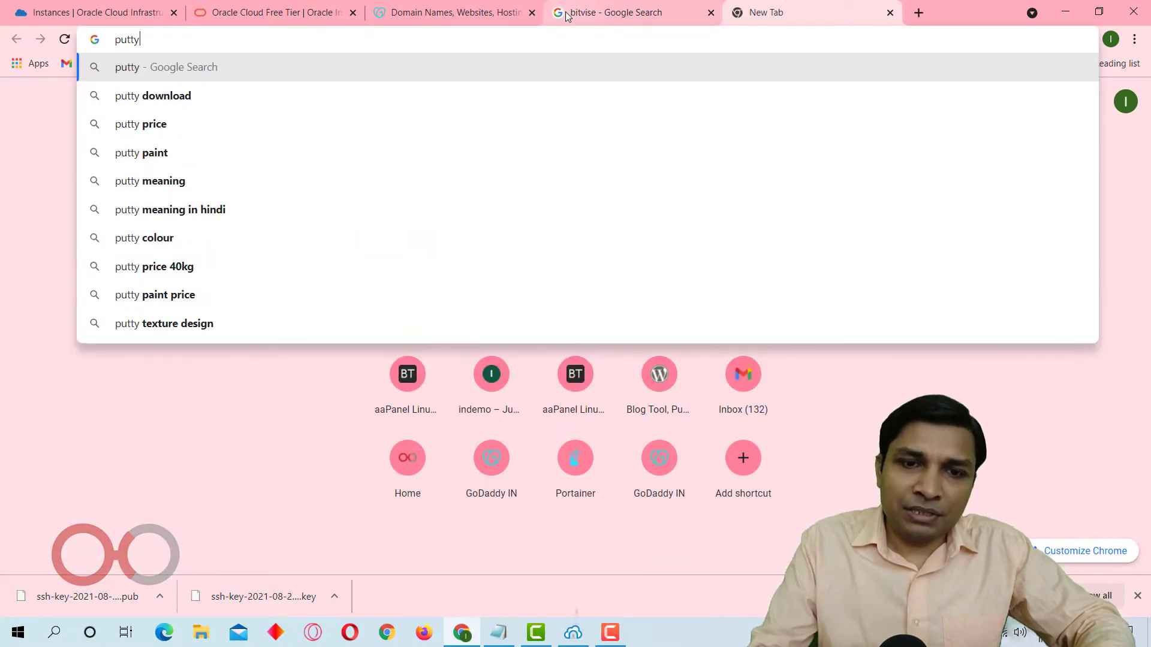
pyautogui.press('Return')
pyautogui.hotkey('ctrl', 'w')
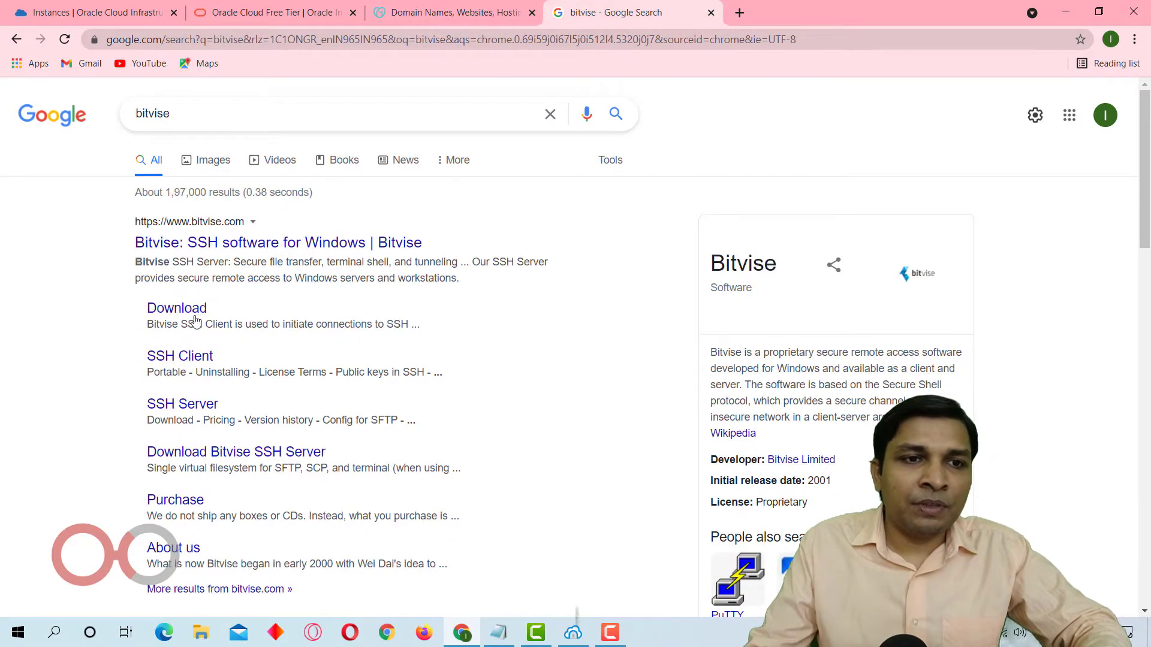
# Download the Bitvise SSH Client installer from the Bitvise website.
pyautogui.click(193, 312)
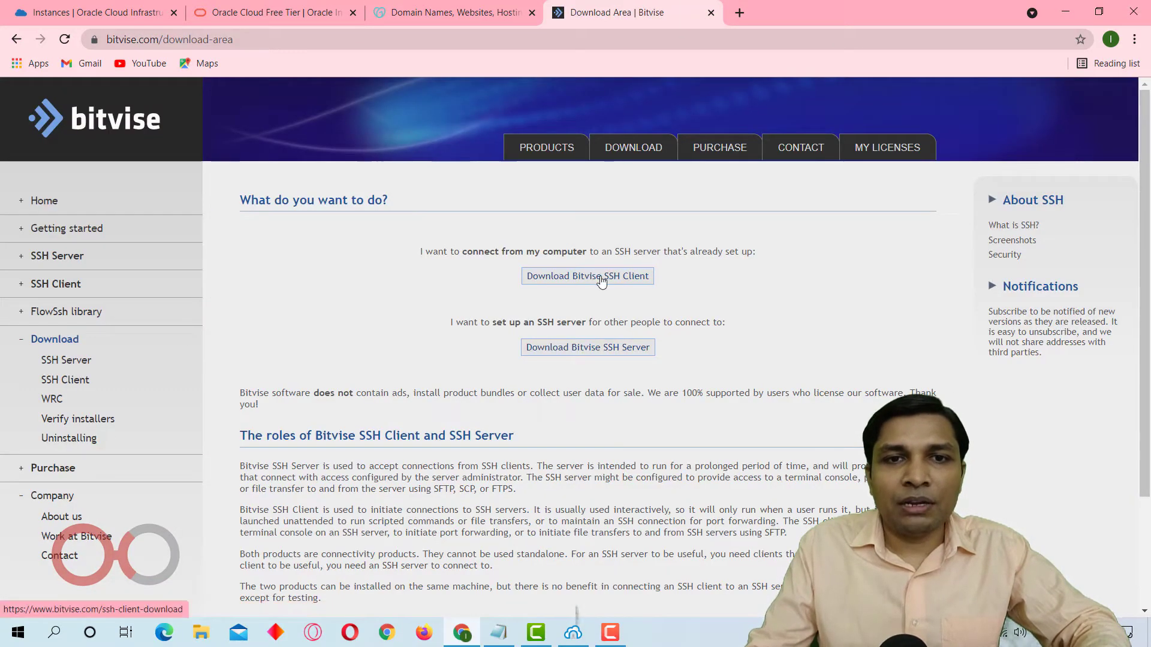
pyautogui.click(601, 280)
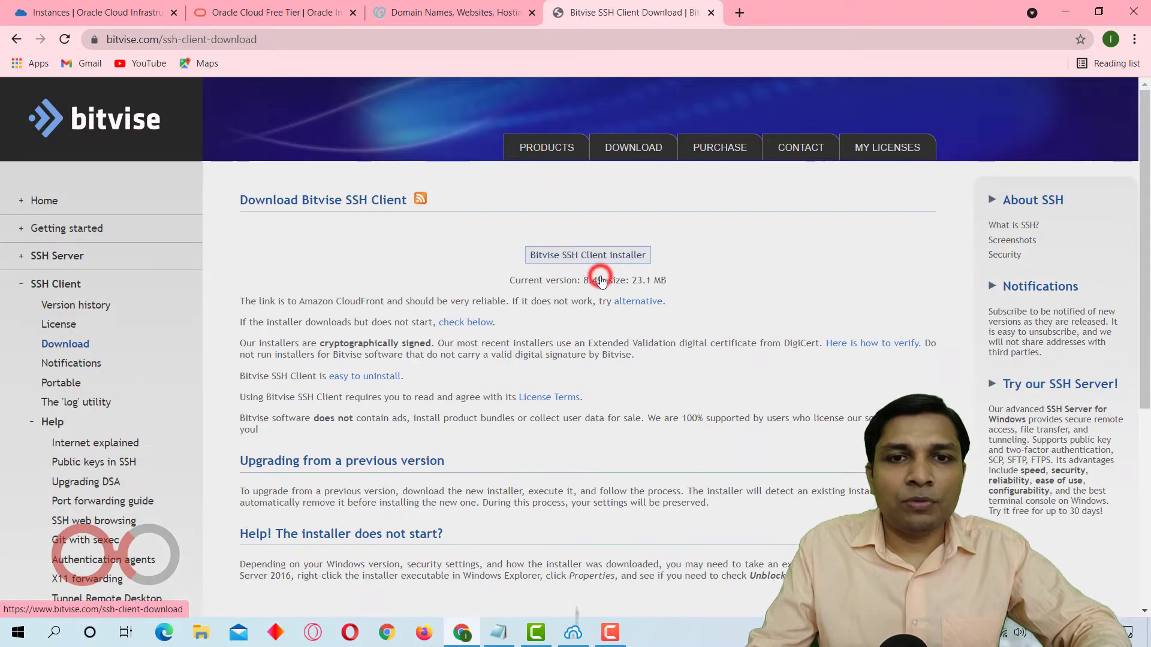
pyautogui.click(552, 250)
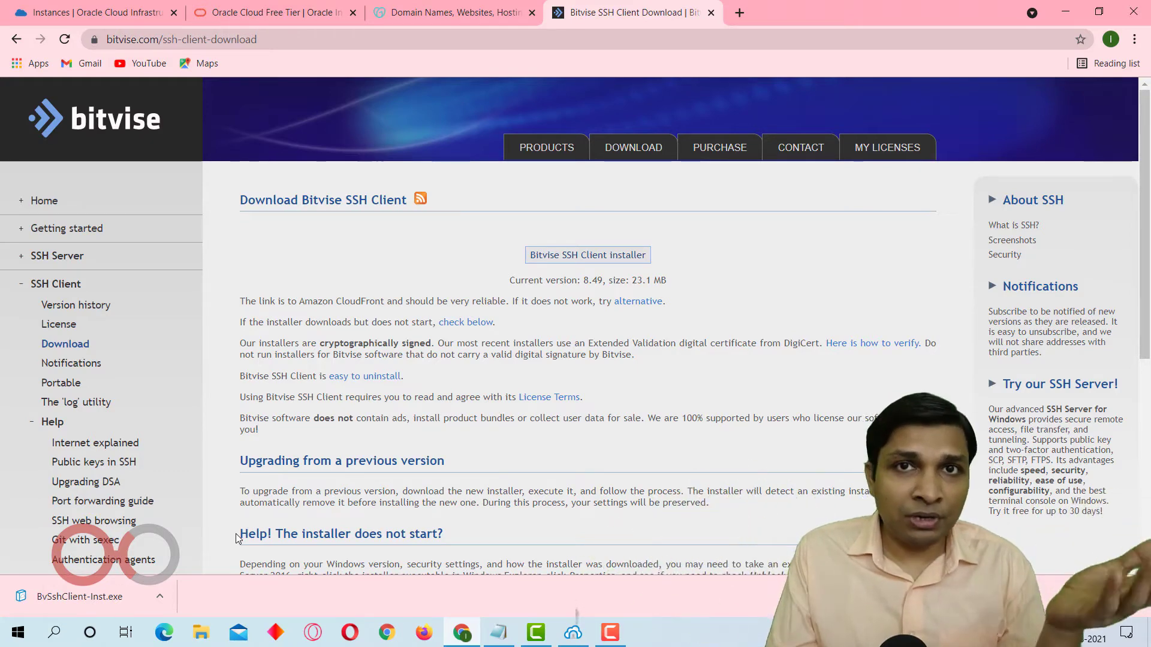
# Switch to Bitvise SSH Client and set the host to the instance's public IP address, 146.56.51.105, copied from Oracle Cloud.
pyautogui.click(574, 634)
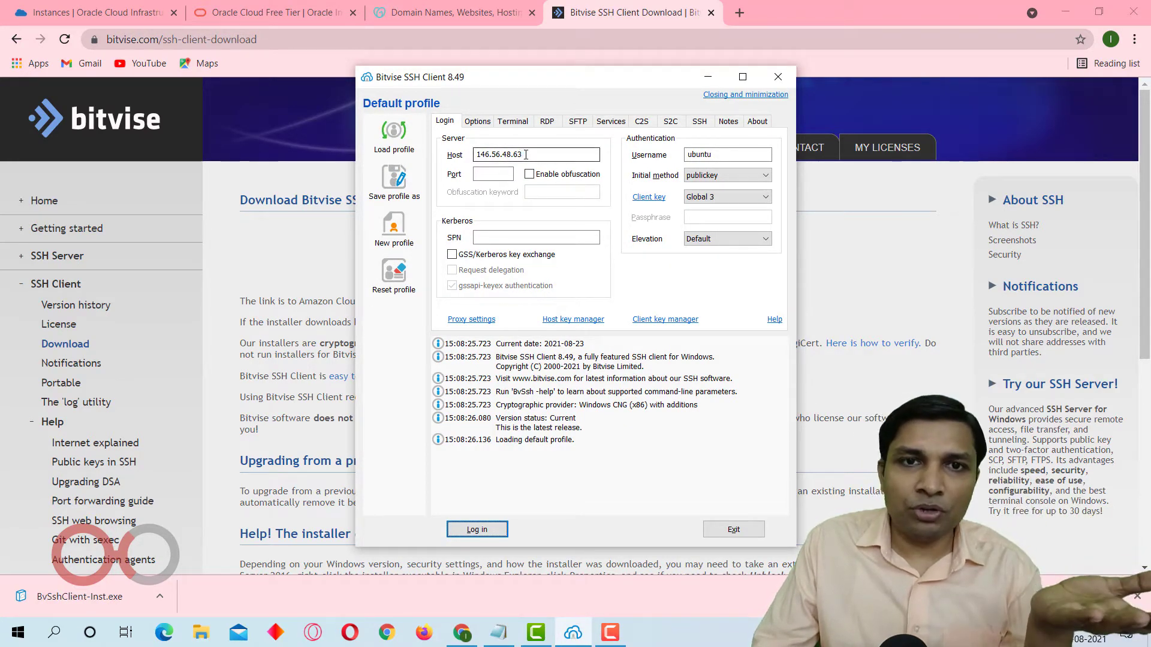
pyautogui.click(90, 12)
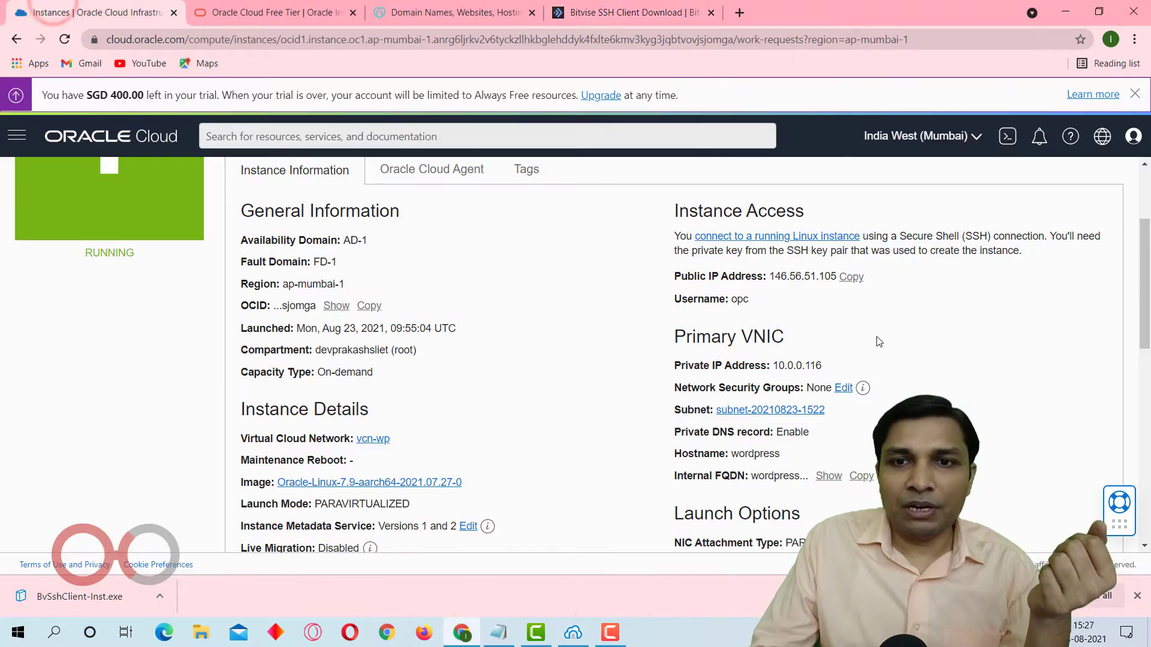
pyautogui.click(857, 277)
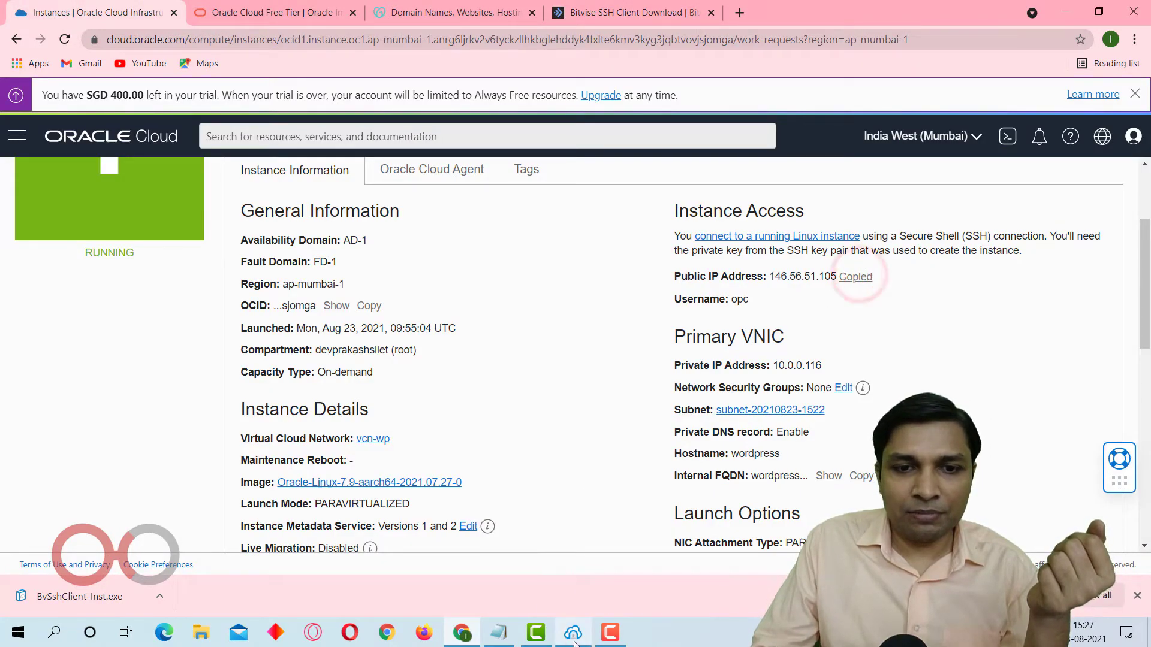
pyautogui.hotkey('alt', 'Tab')
pyautogui.click(550, 151)
pyautogui.hotkey('ctrl', 'a')
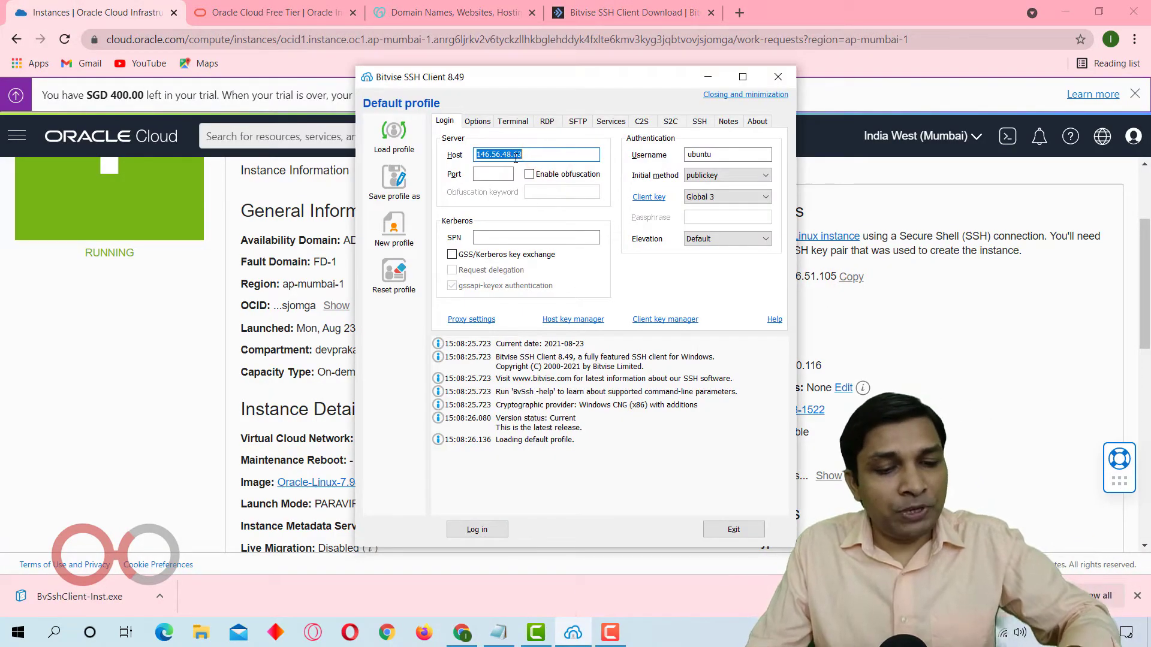
pyautogui.hotkey('ctrl', 'v')
# Set the SSH login username to opc and compare it with the username on the Oracle Cloud instance page.
pyautogui.doubleClick(717, 158)
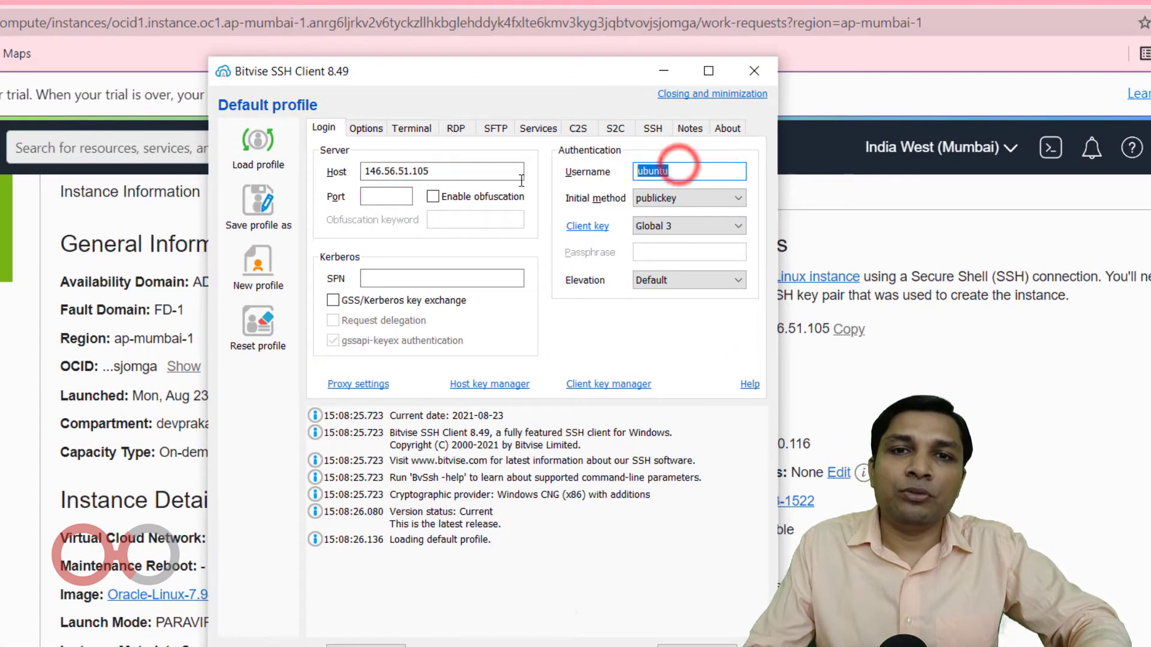
pyautogui.write('opc')
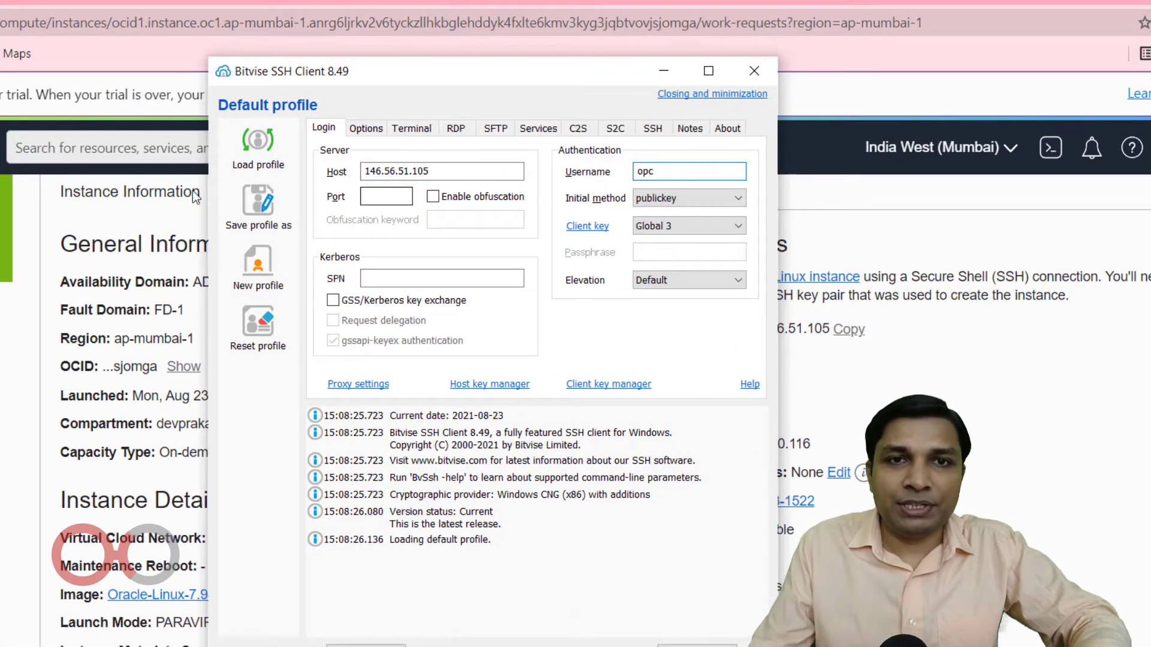
pyautogui.moveTo(450, 75); pyautogui.dragTo(60, 80)
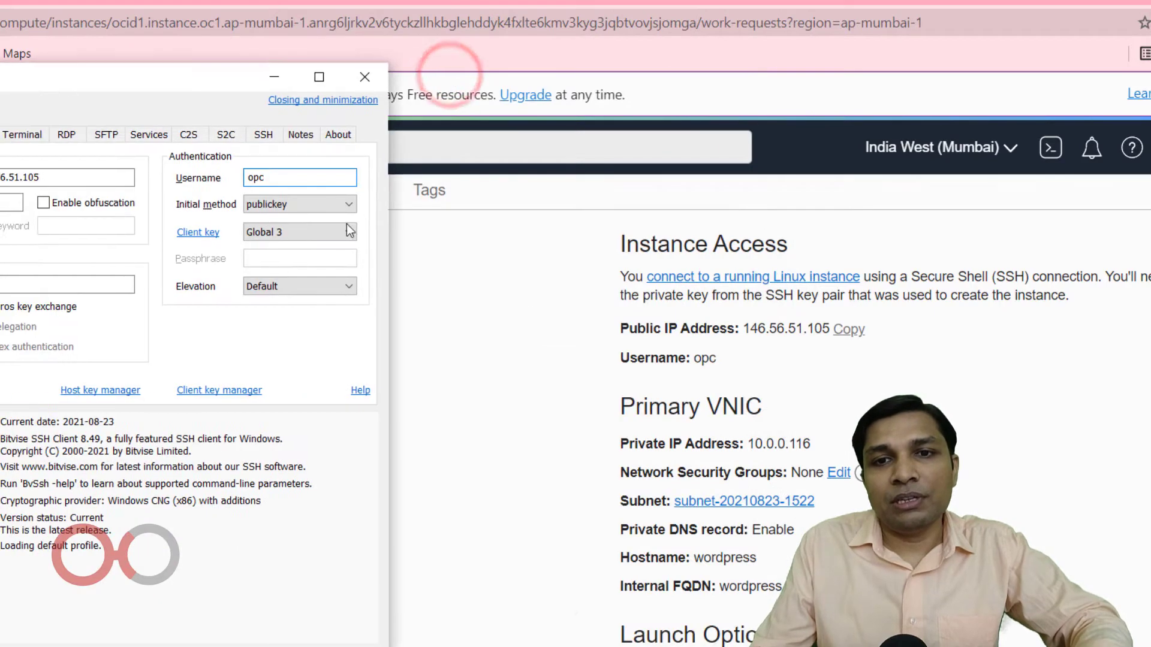
pyautogui.click(689, 360)
pyautogui.click(691, 359)
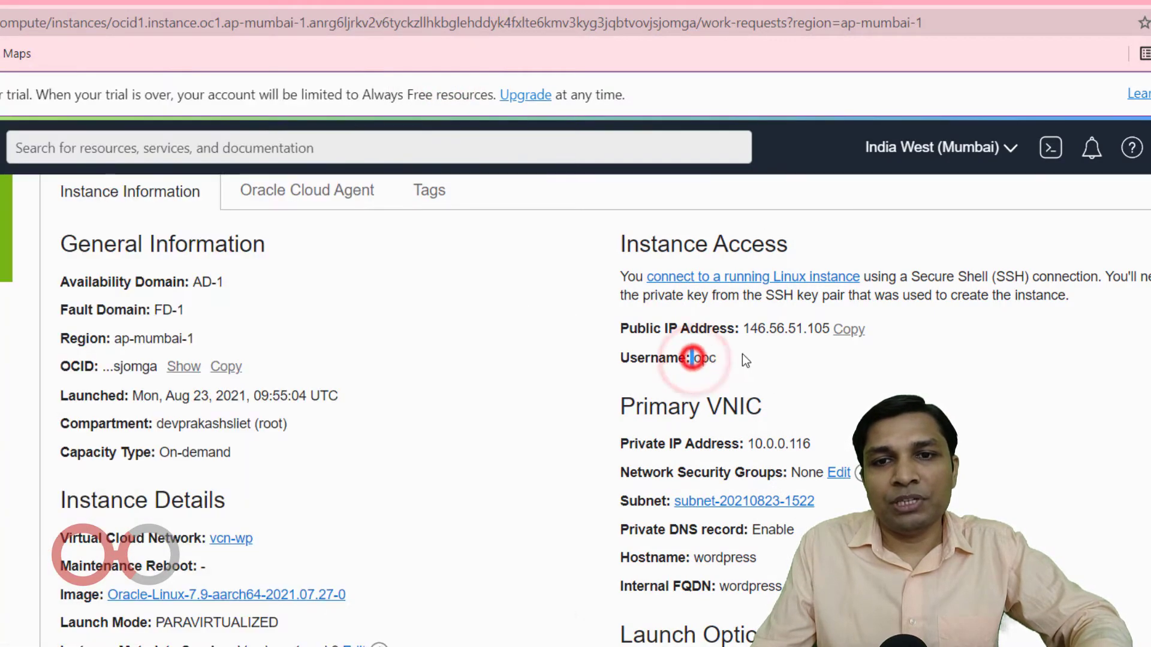
pyautogui.hotkey('alt', 'Tab')
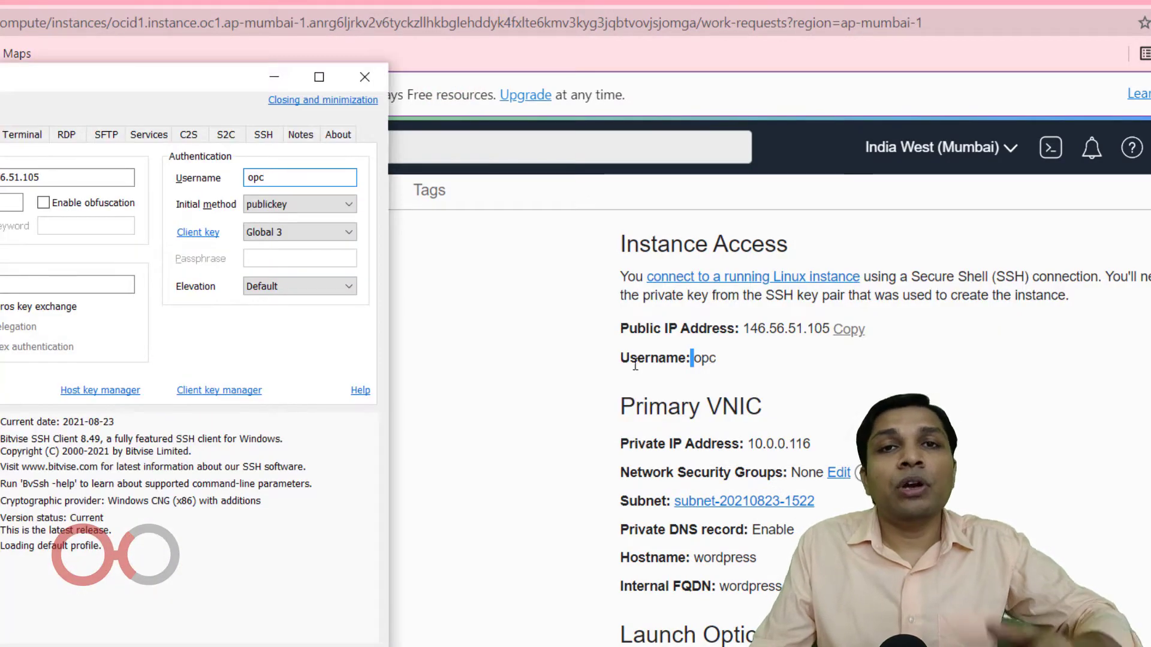
pyautogui.moveTo(15, 80); pyautogui.dragTo(375, 88)
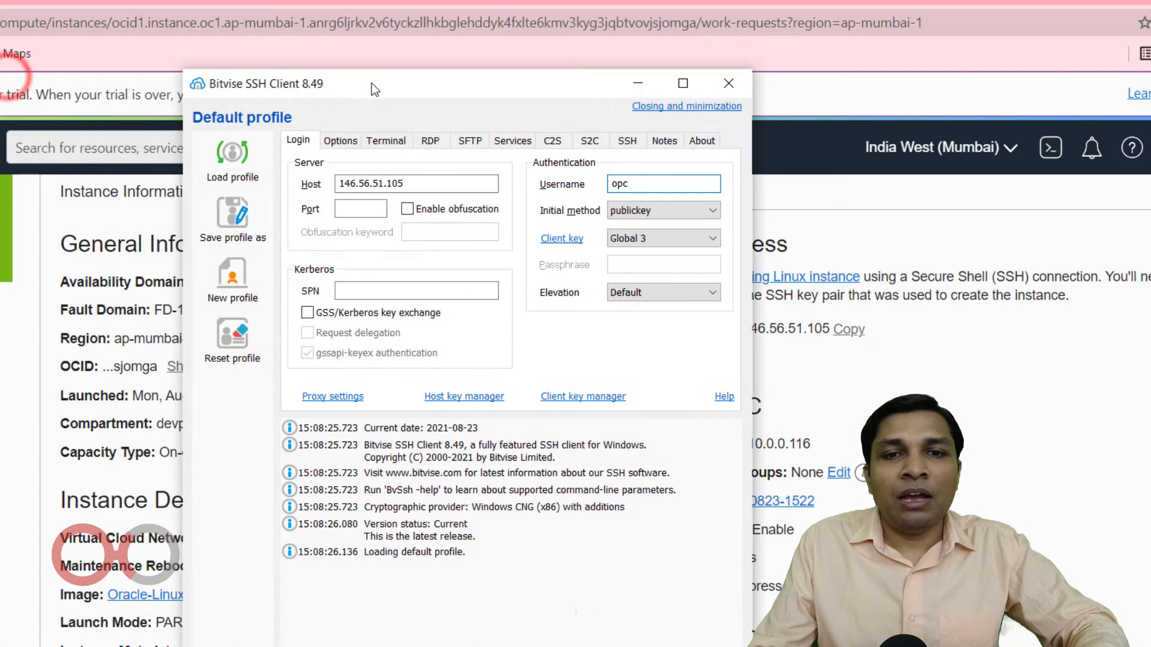
# Choose the private key file ssh-key-2021-08-23 (1).key from Downloads for import into the Client Key Manager.
pyautogui.click(568, 397)
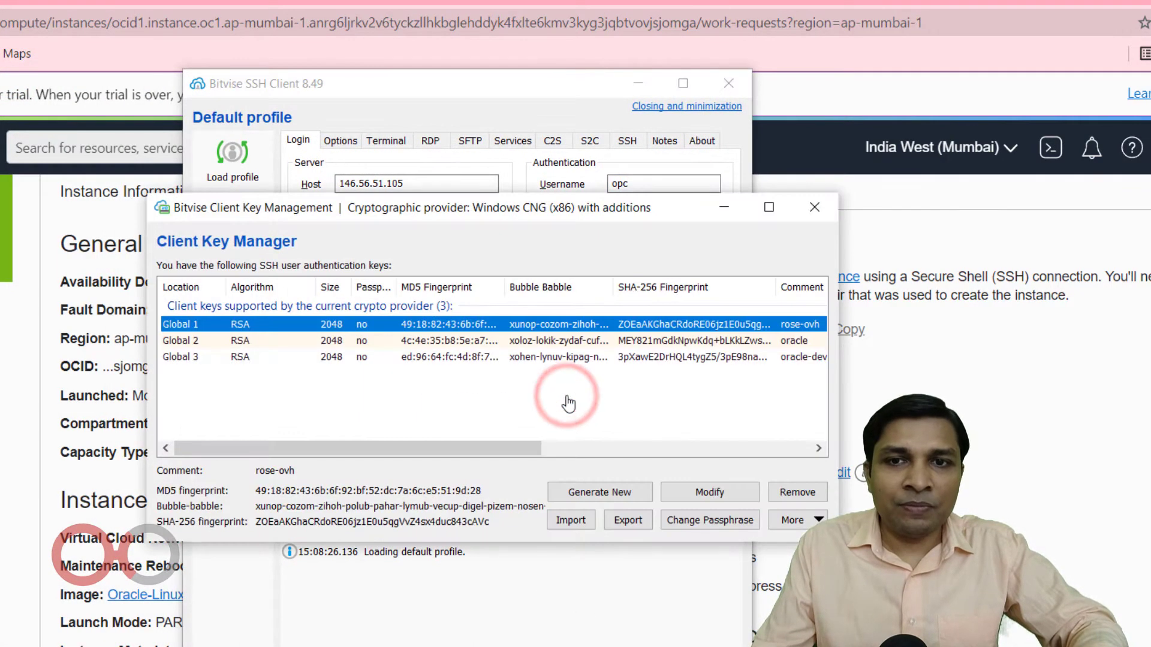
pyautogui.click(571, 521)
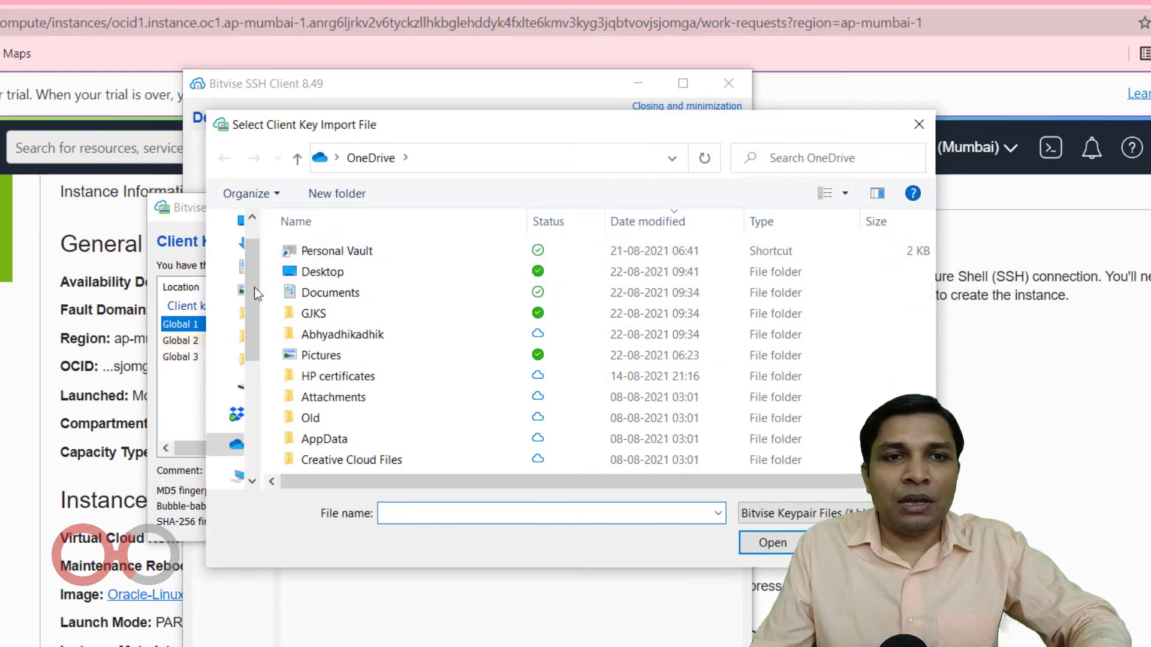
pyautogui.click(243, 247)
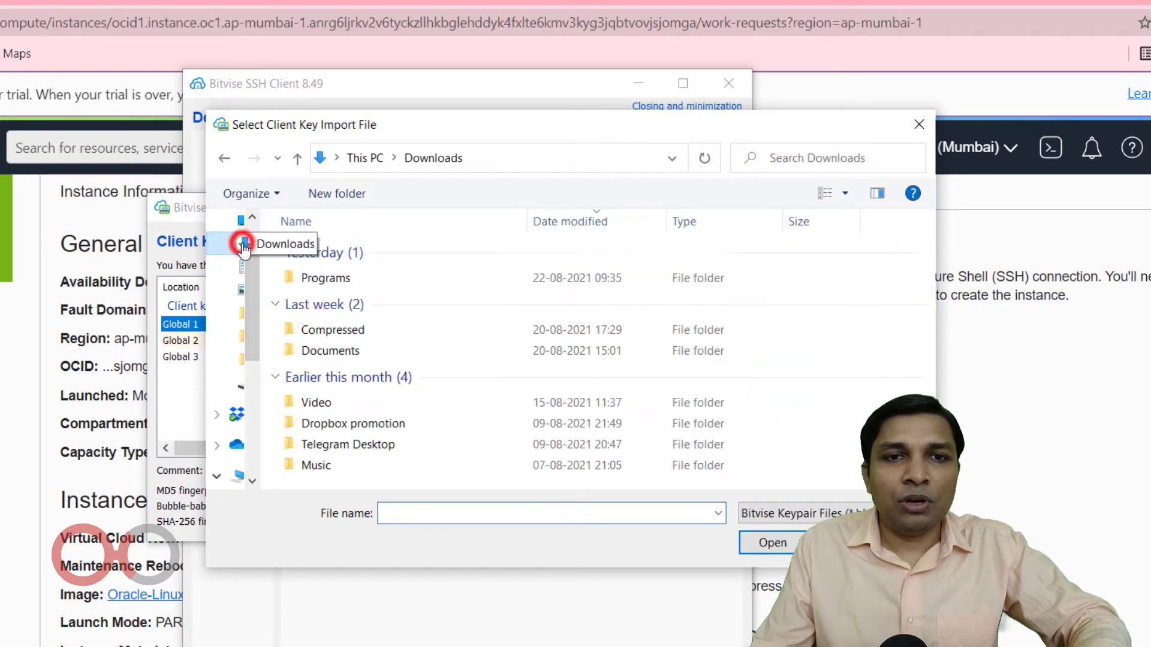
pyautogui.click(820, 513)
pyautogui.click(774, 563)
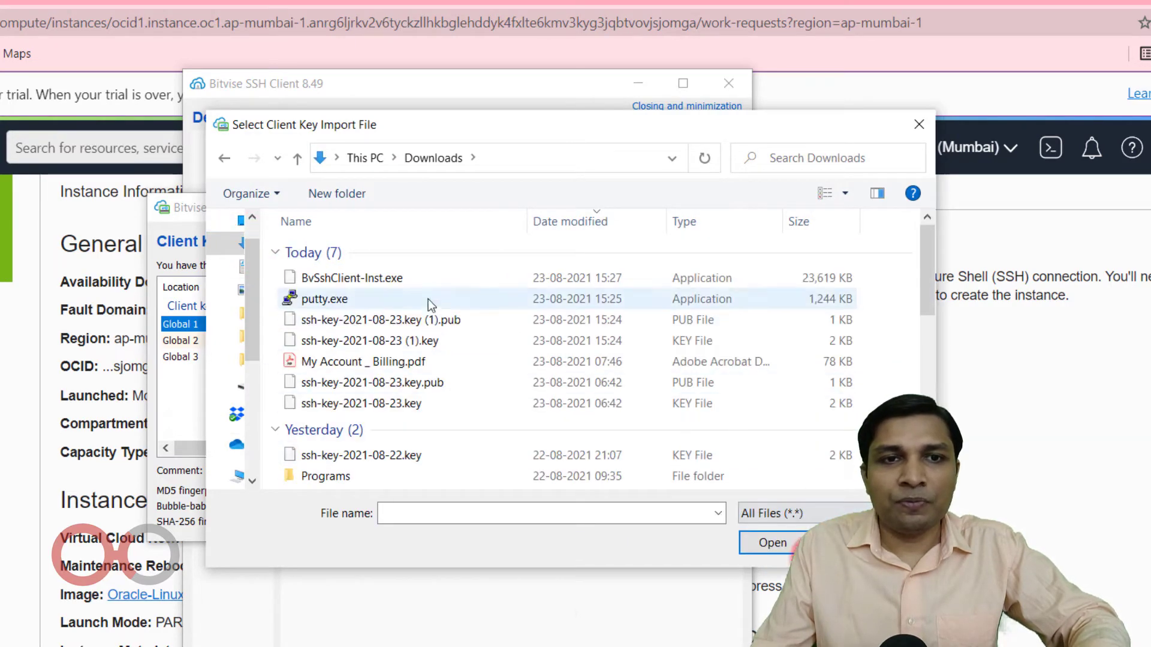
pyautogui.click(411, 322)
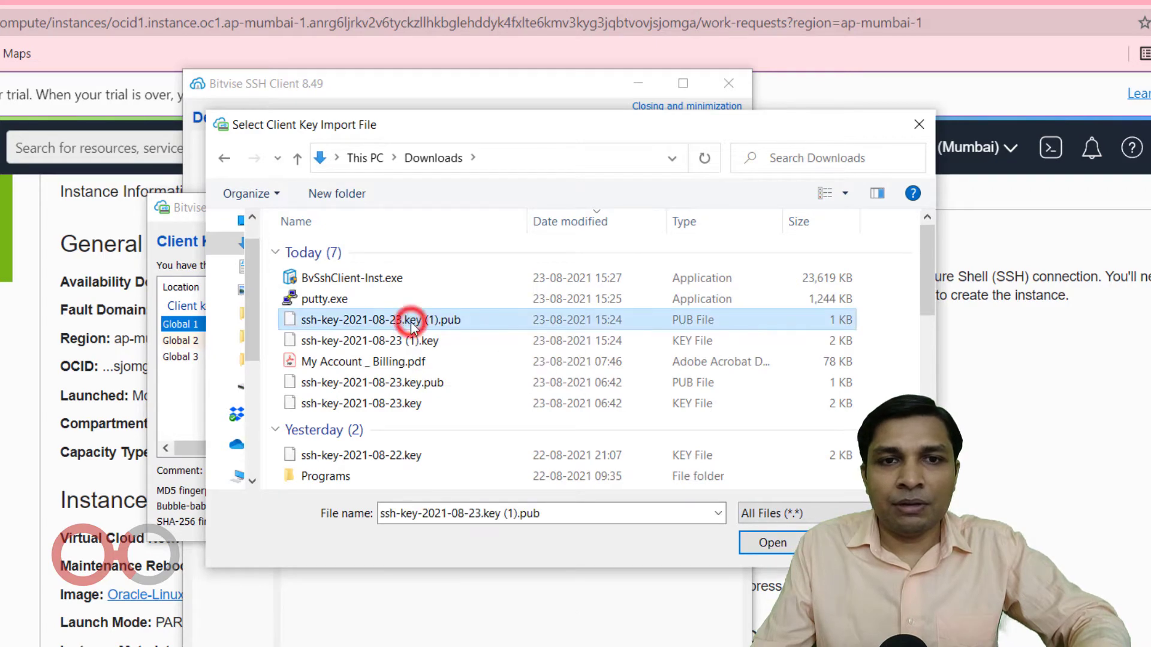
pyautogui.click(416, 338)
pyautogui.click(769, 542)
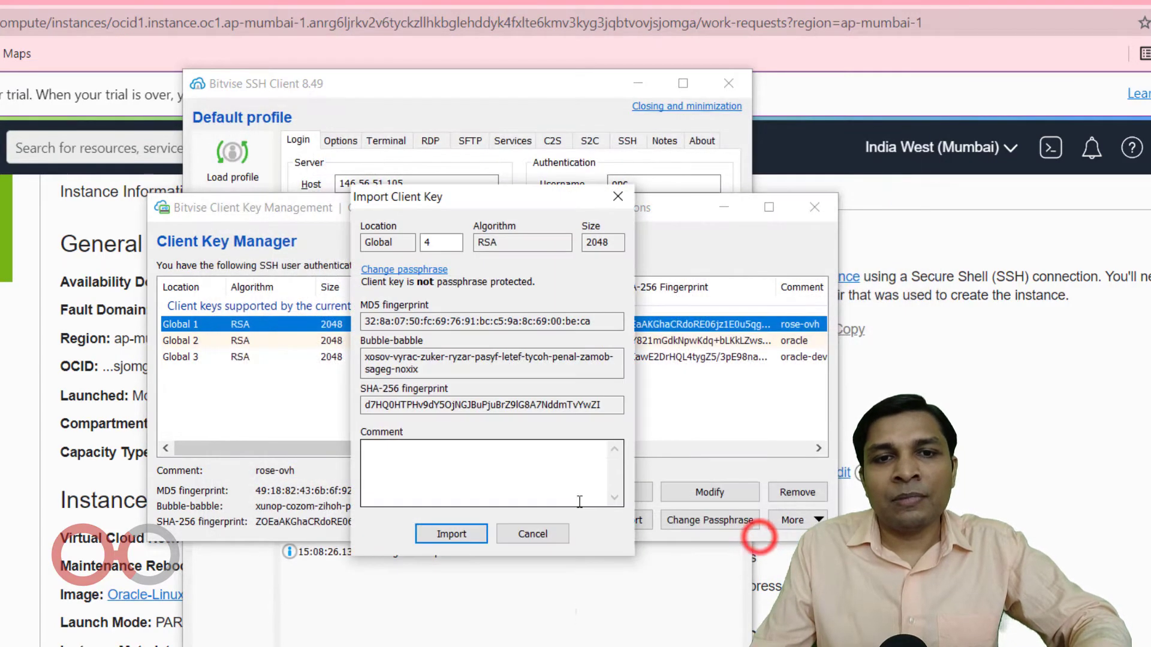
# Import the client key at Global 4 with the comment wp_oracle and close the Client Key Manager.
pyautogui.click(474, 473)
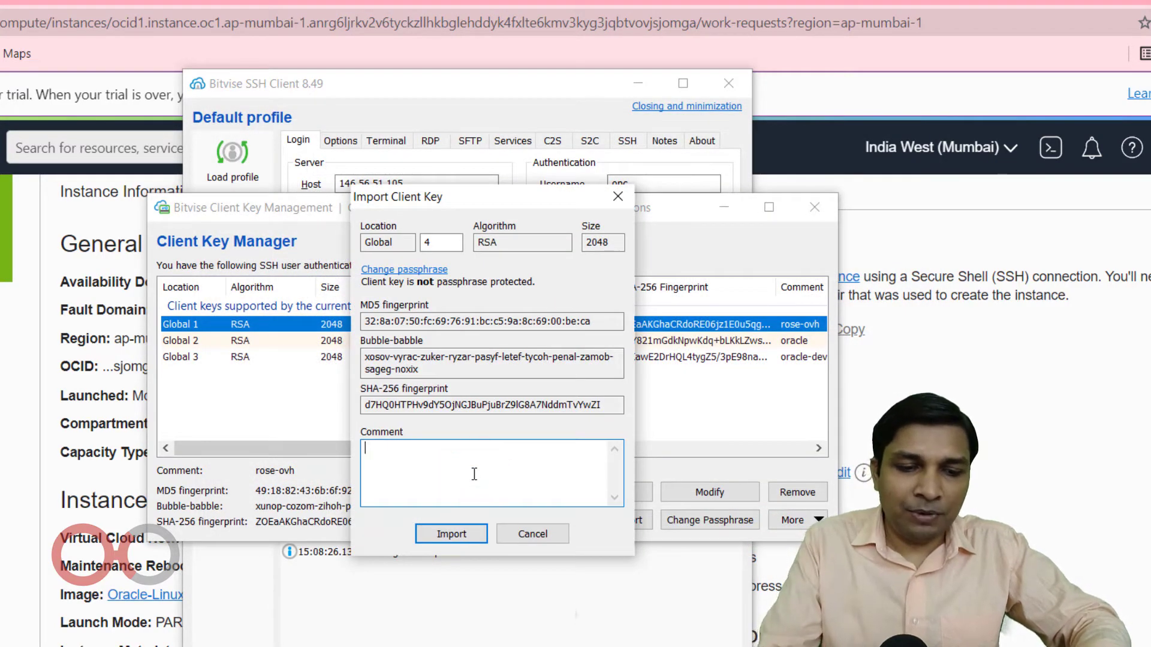
pyautogui.write('wo')
pyautogui.press('BackSpace')
pyautogui.write('p')
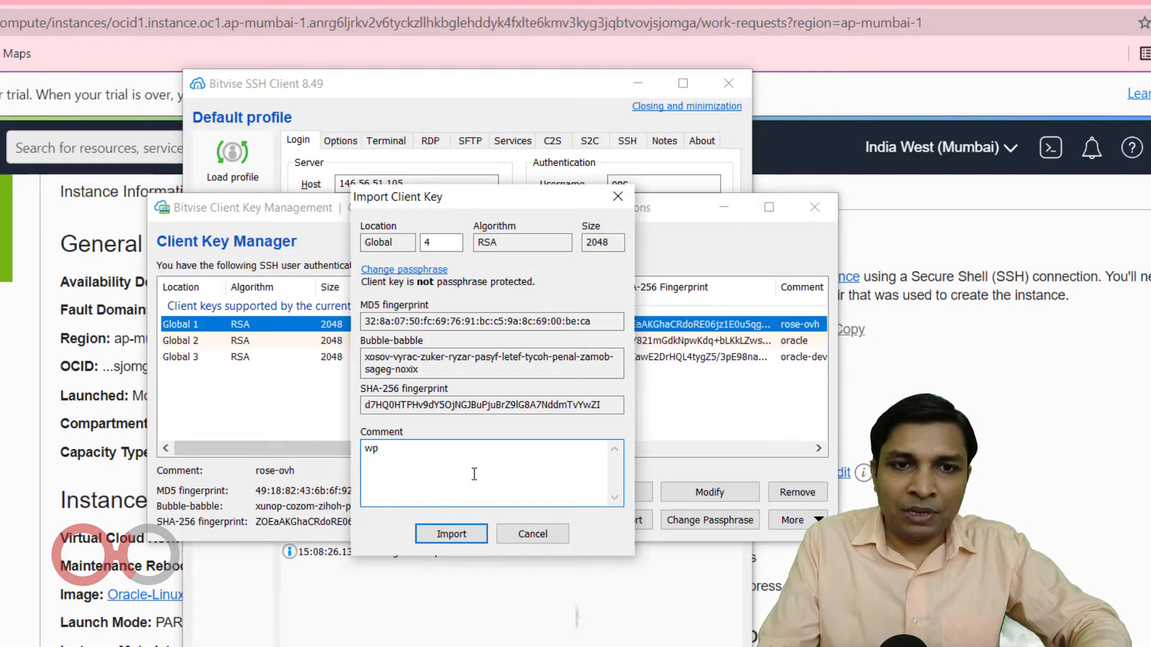
pyautogui.write('_r')
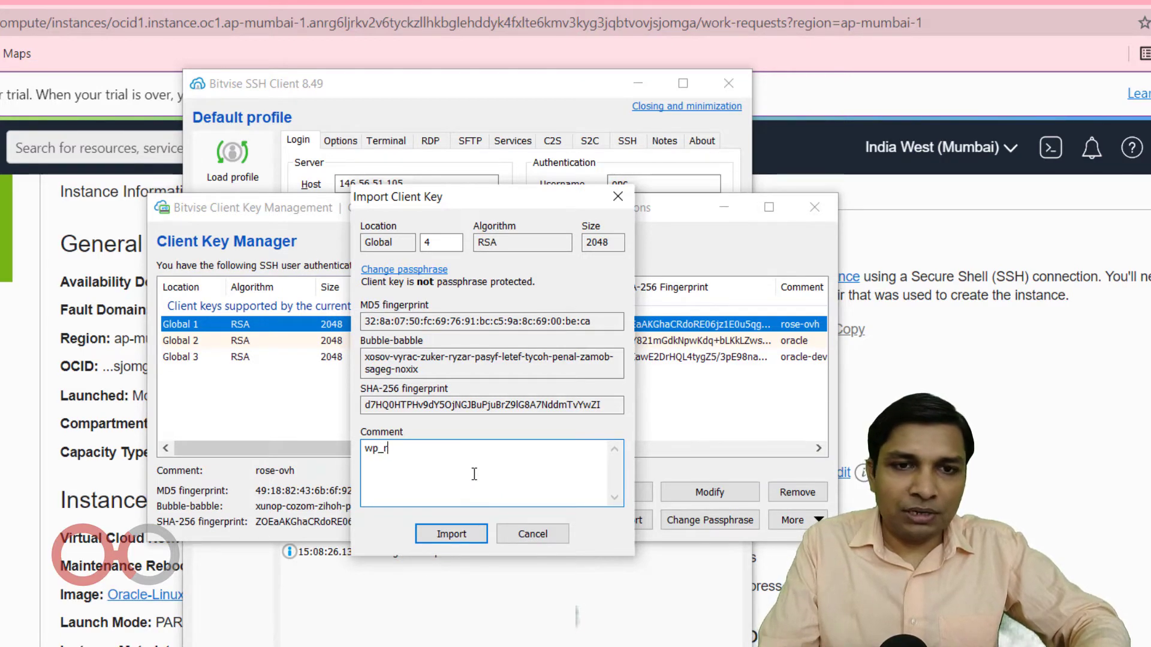
pyautogui.press('BackSpace')
pyautogui.write('pr')
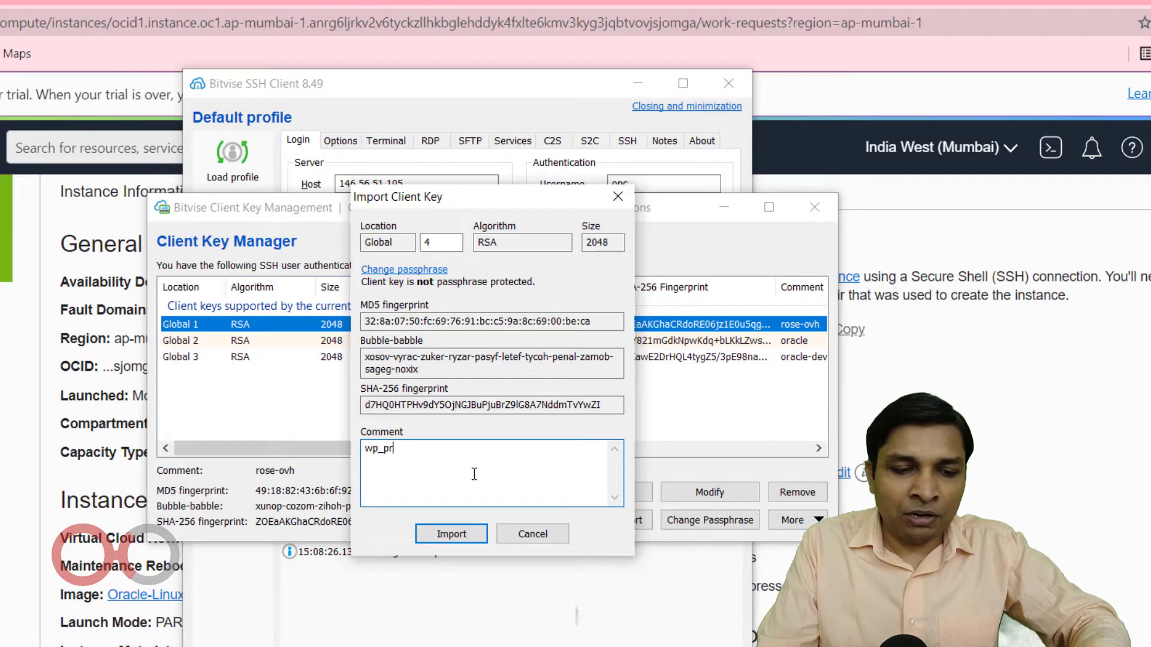
pyautogui.write('acle')
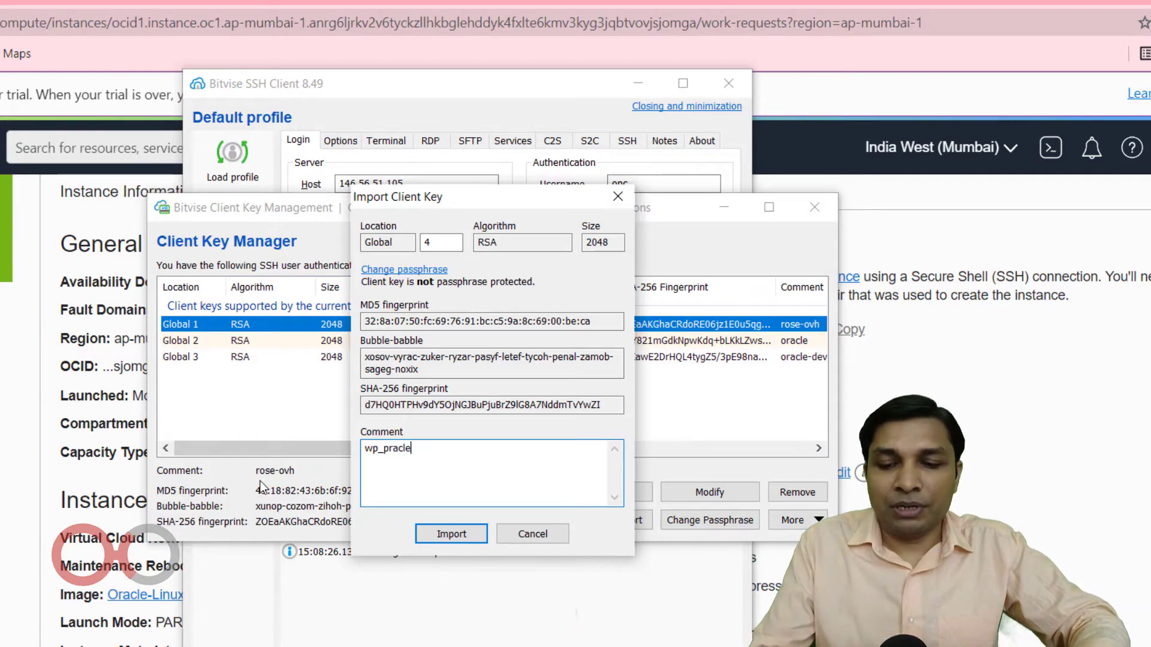
pyautogui.press('Left')
pyautogui.press('Left')
pyautogui.press('Left')
pyautogui.press('Left')
pyautogui.write('o')
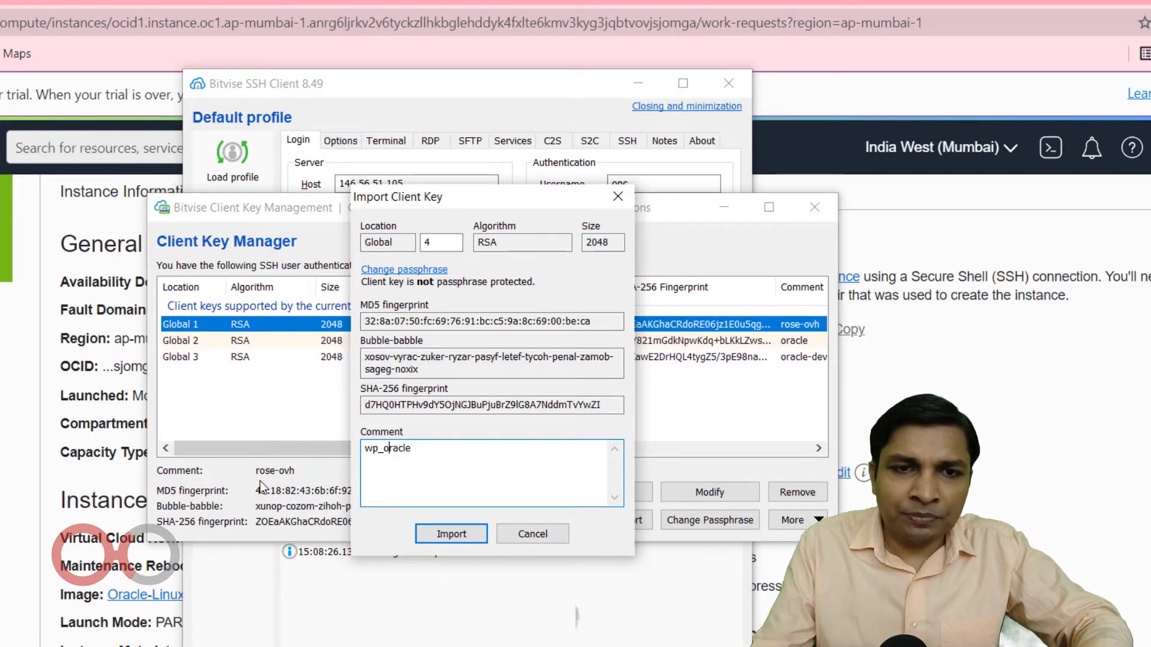
pyautogui.click(459, 531)
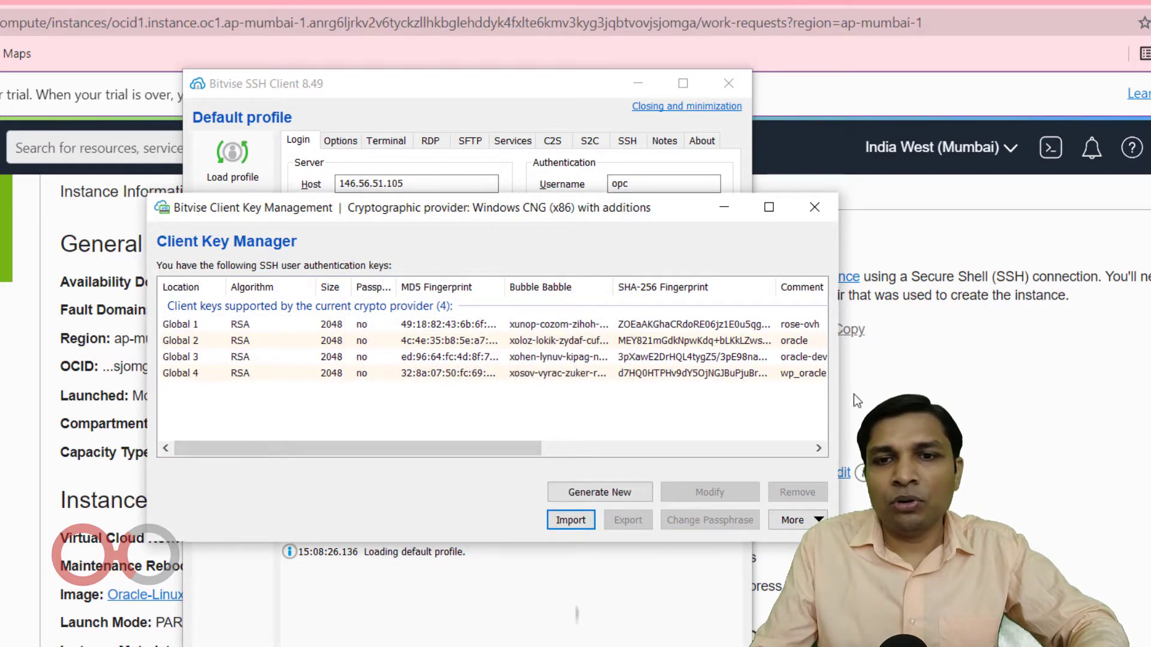
pyautogui.click(814, 208)
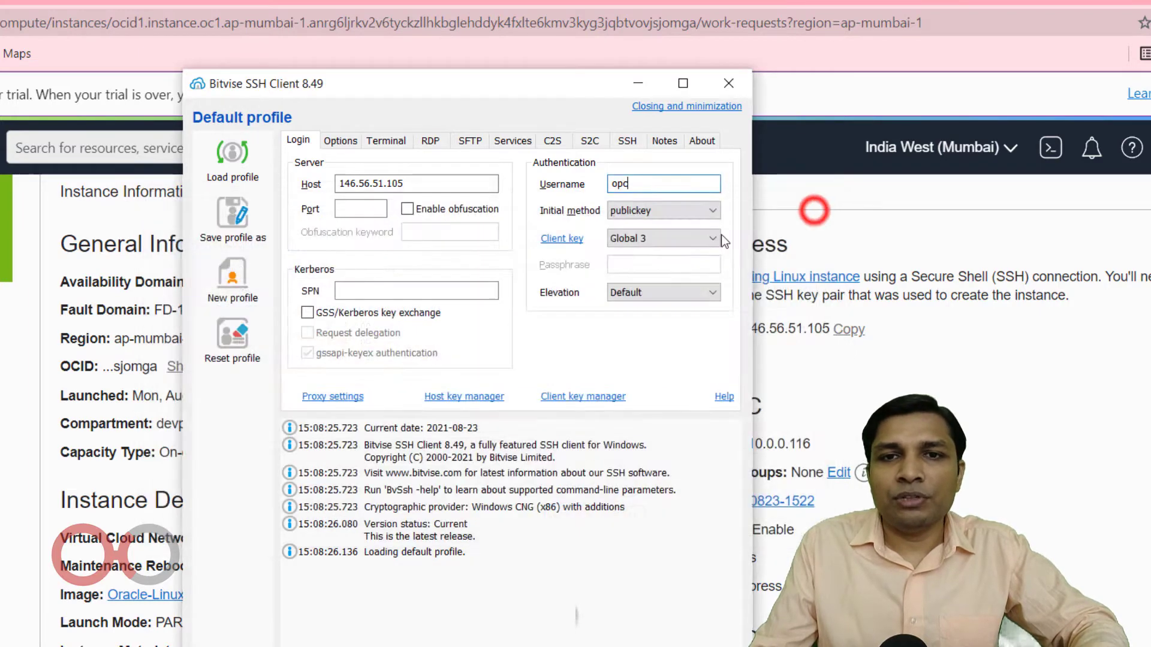
# Select Global 4 as the client key, log in to the server, and accept and save its host key.
pyautogui.click(653, 240)
pyautogui.click(645, 302)
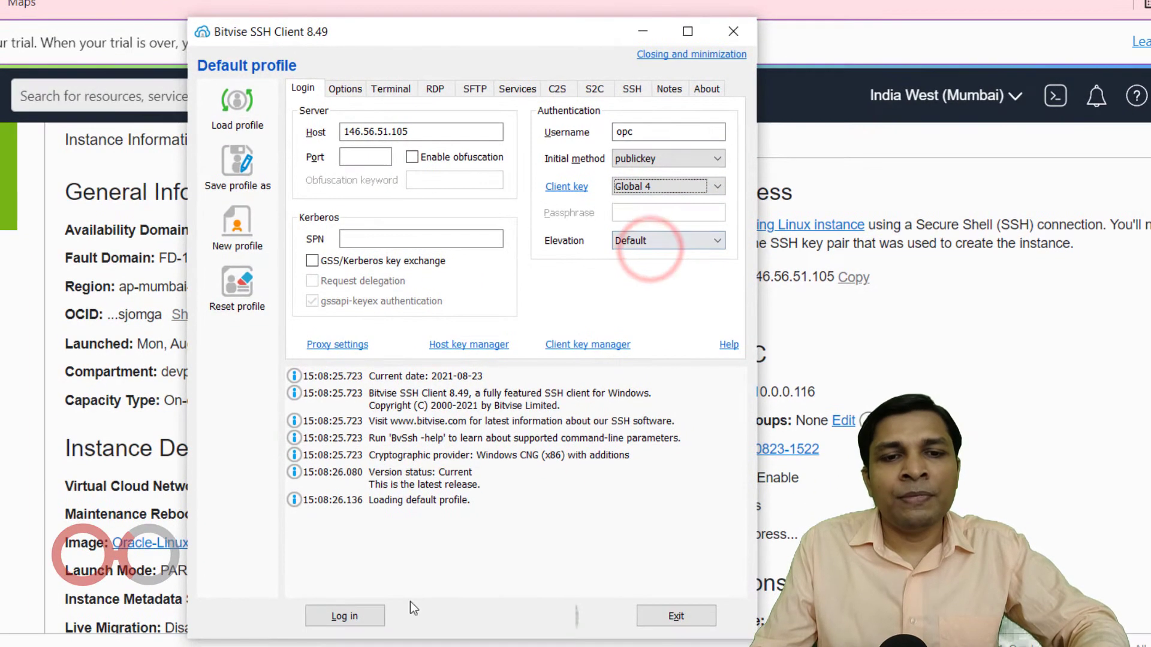
pyautogui.click(363, 631)
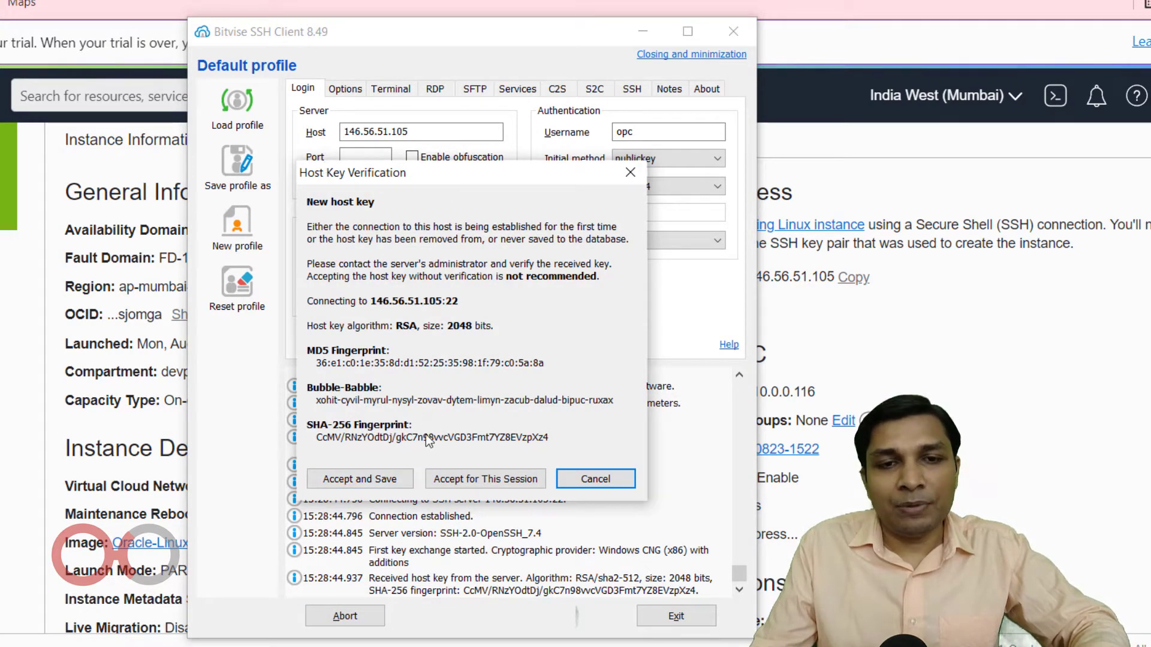
pyautogui.click(382, 478)
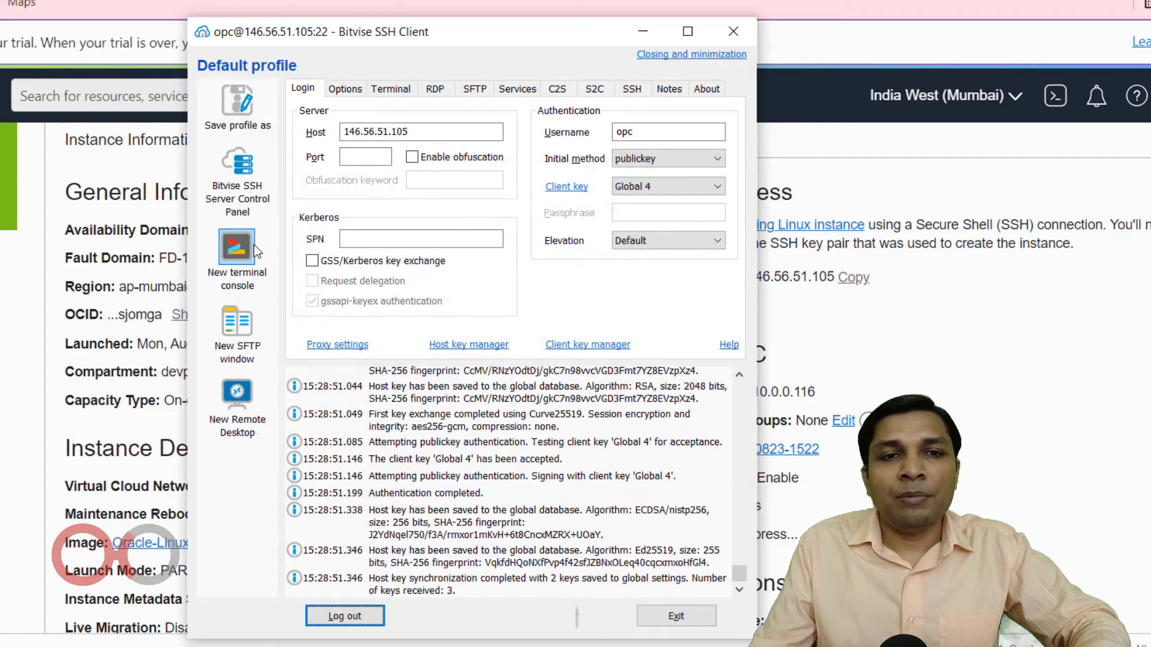
# Open a new terminal console for the instance and move its window so the whole prompt line can be seen.
pyautogui.click(254, 247)
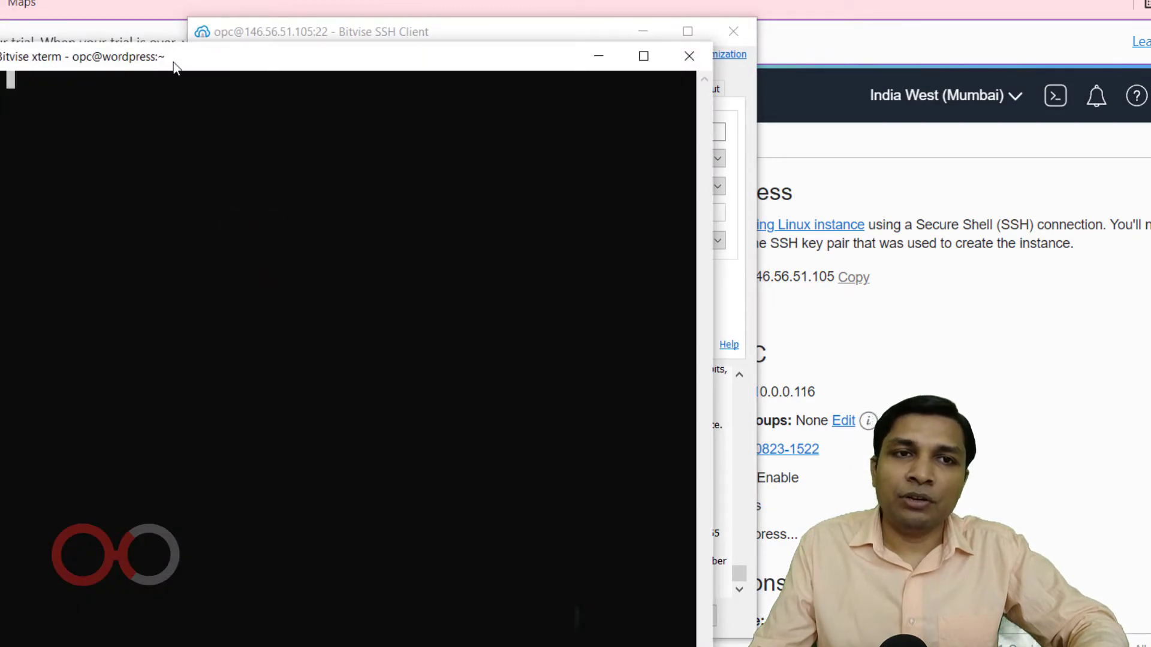
pyautogui.moveTo(174, 63); pyautogui.dragTo(591, 17)
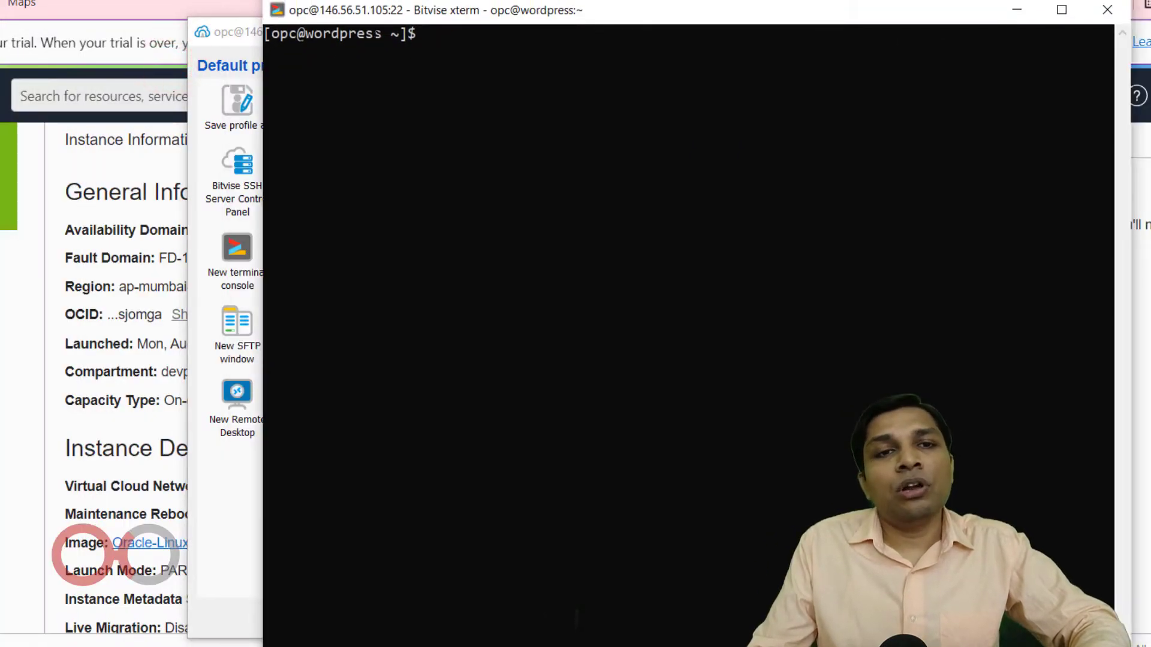
pyautogui.click(222, 52)
pyautogui.click(627, 36)
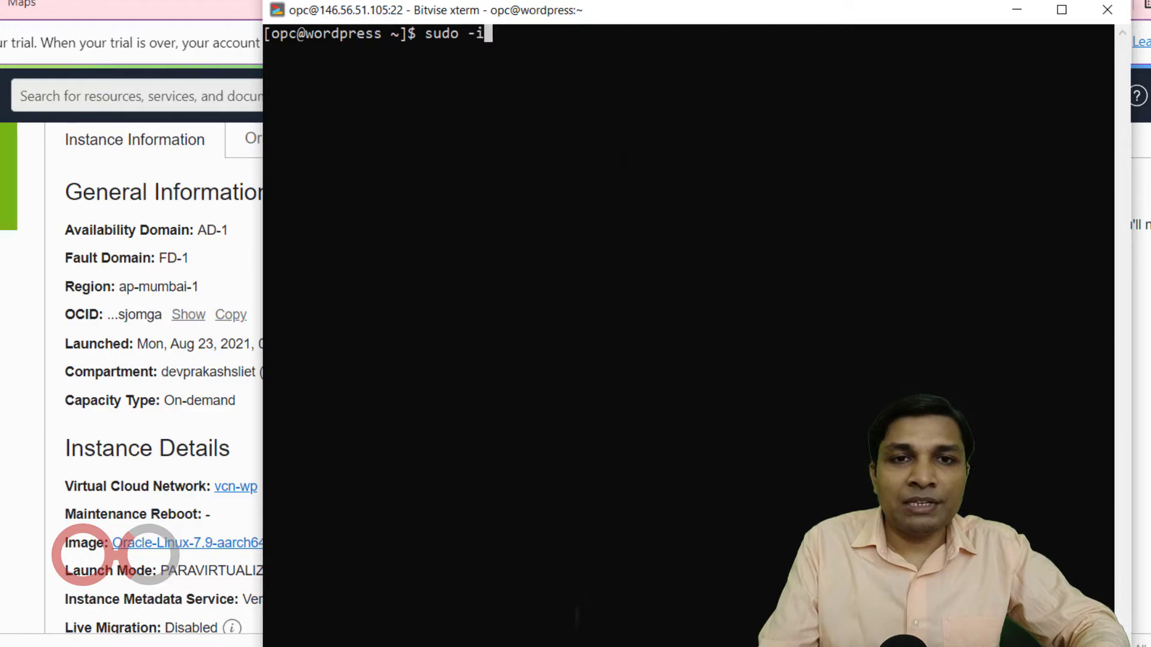
# Switch to the root shell with sudo -i and update all packages with yum update -y.
pyautogui.write('sudo -i')
pyautogui.press('Return')
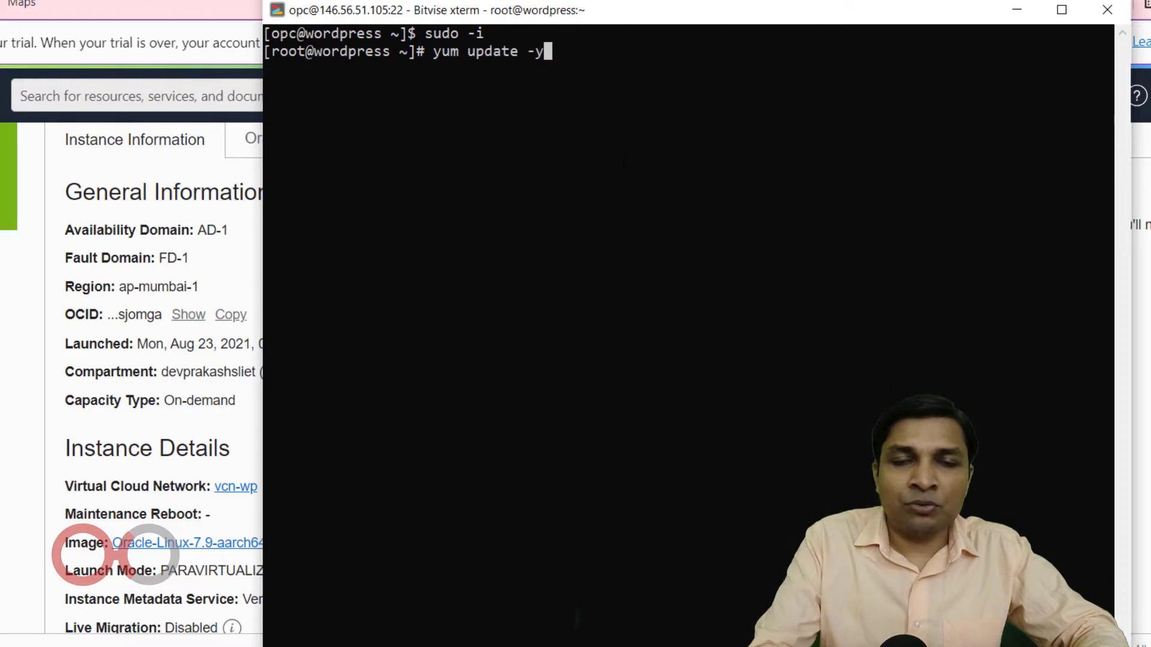
pyautogui.press('Return')
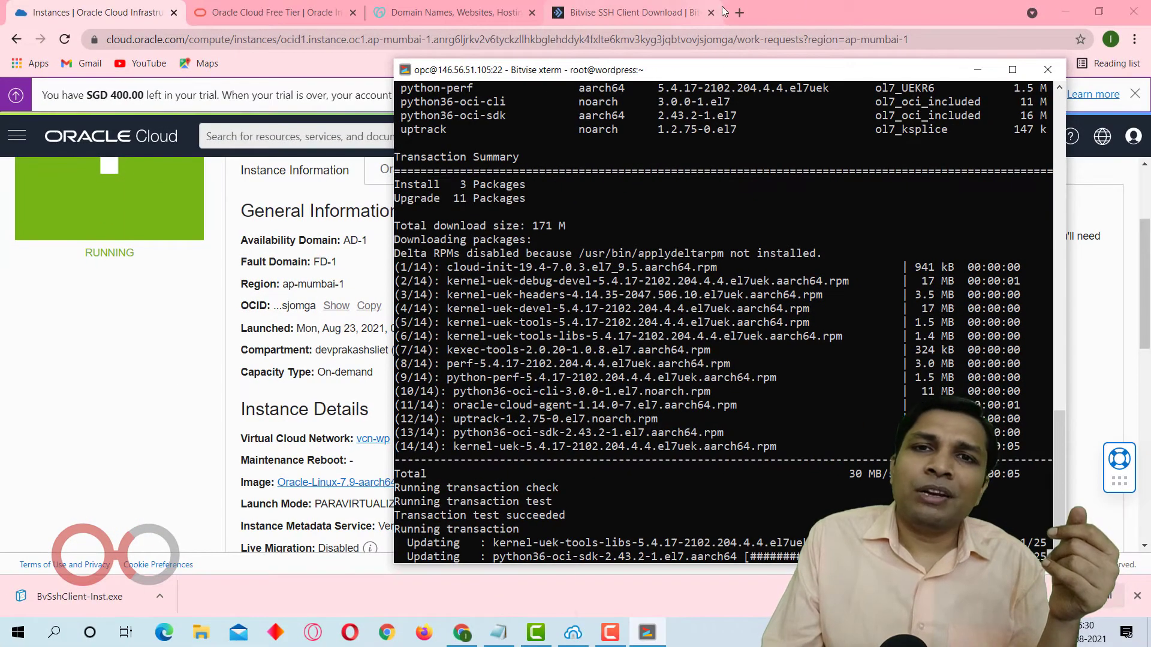
# Switch to Chrome, search Google for "aapenl" in a new tab and open the aaPanel hosting control panel website.
pyautogui.click(723, 12)
pyautogui.click(740, 12)
pyautogui.write('aape')
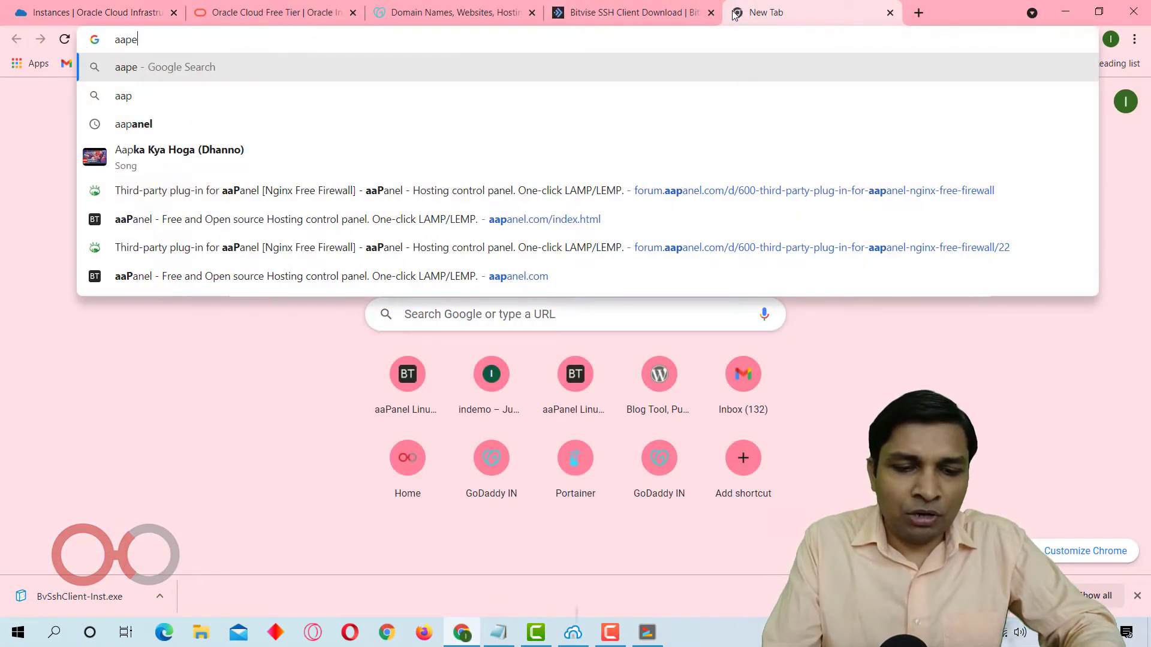
pyautogui.write('nl')
pyautogui.press('Return')
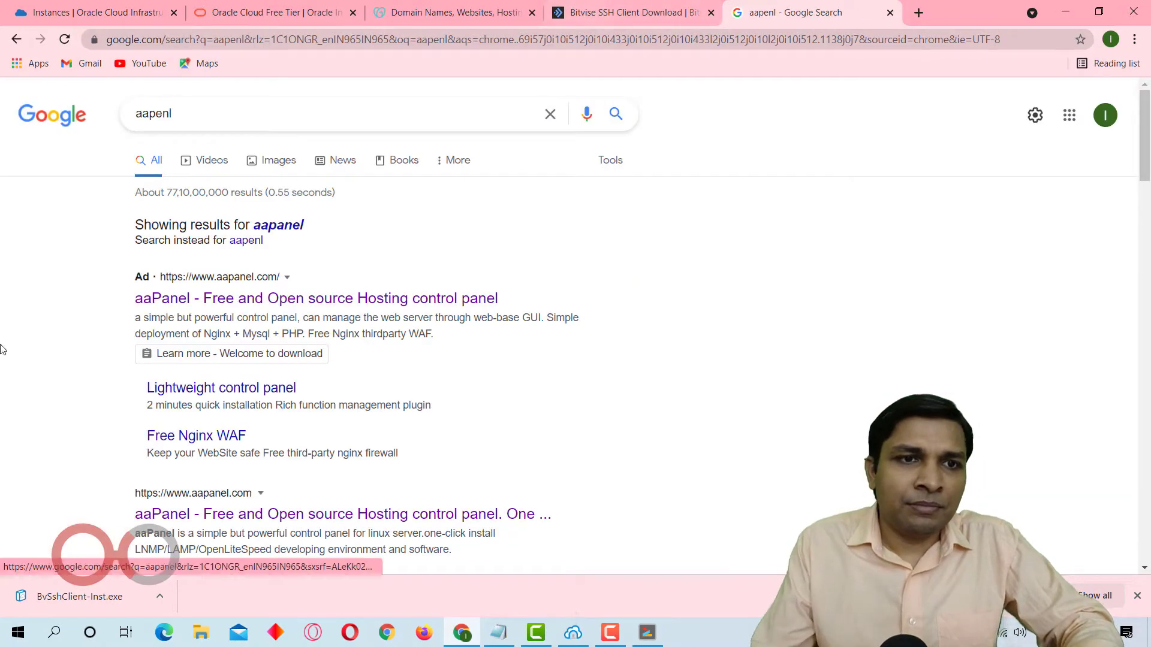
pyautogui.click(305, 300)
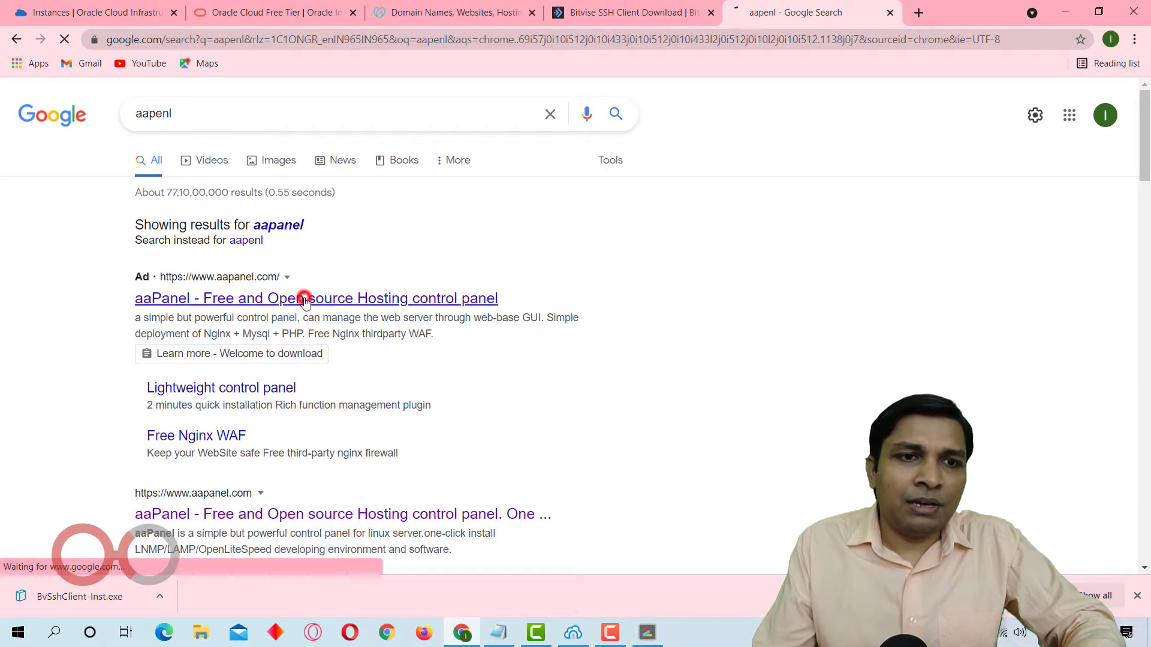
# Copy the Centos installation command from the aaPanel page and switch back to the Bitvise terminal running the update.
pyautogui.scroll(-10, 949, 379)
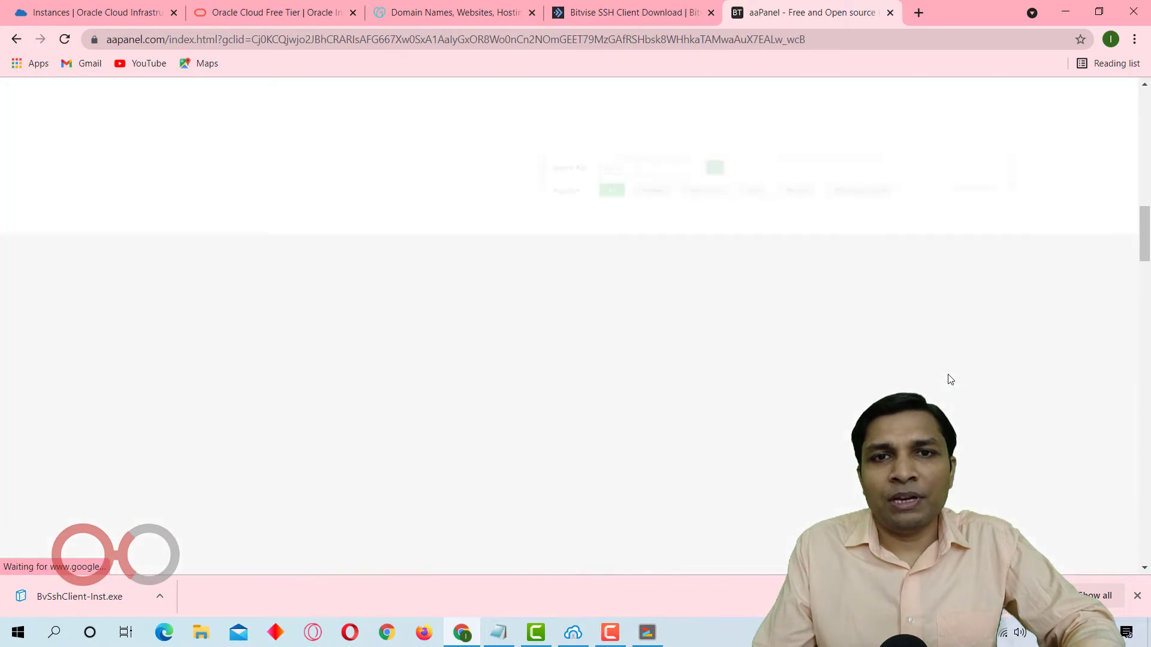
pyautogui.scroll(-15, 949, 380)
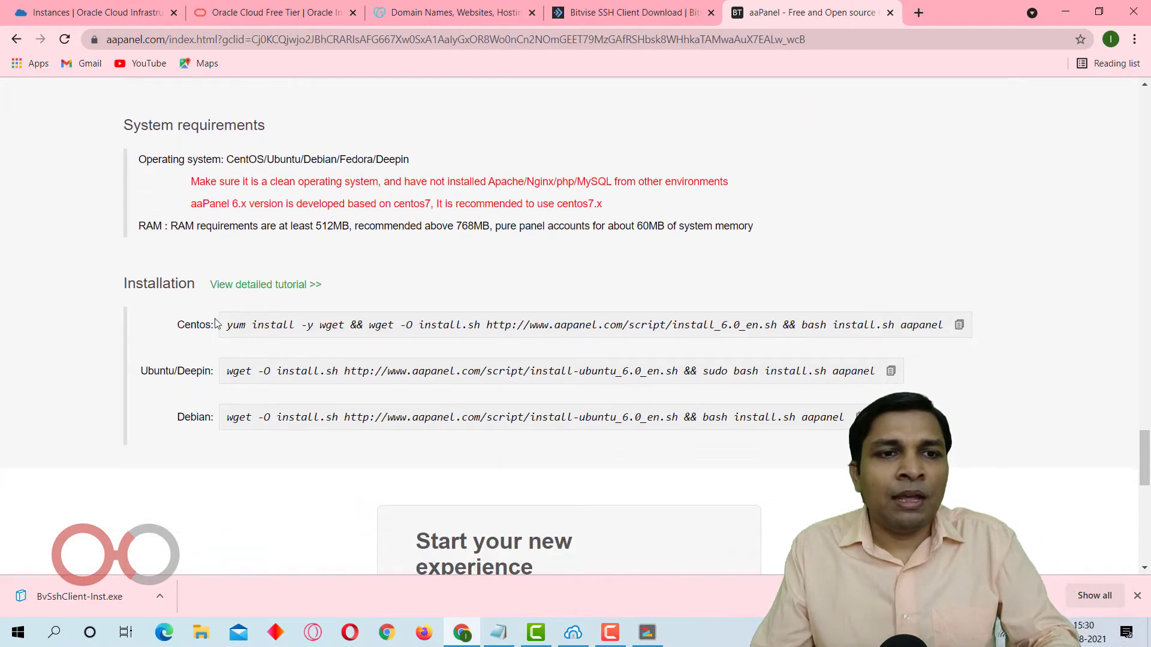
pyautogui.moveTo(227, 327); pyautogui.dragTo(967, 331)
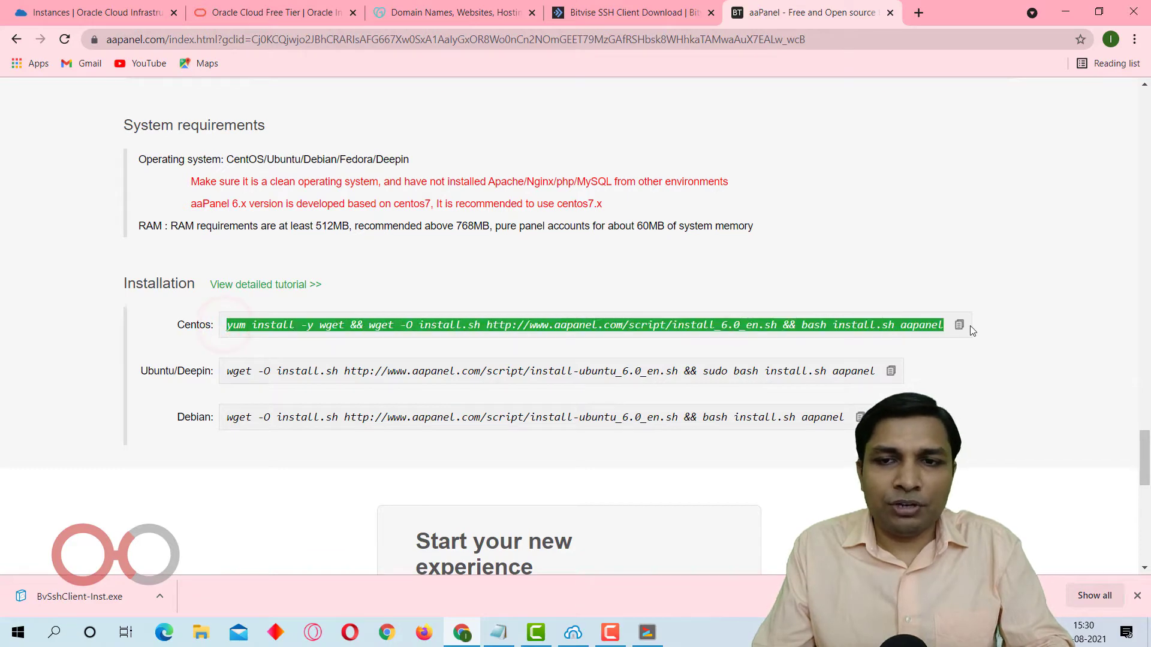
pyautogui.click(960, 327)
pyautogui.click(648, 634)
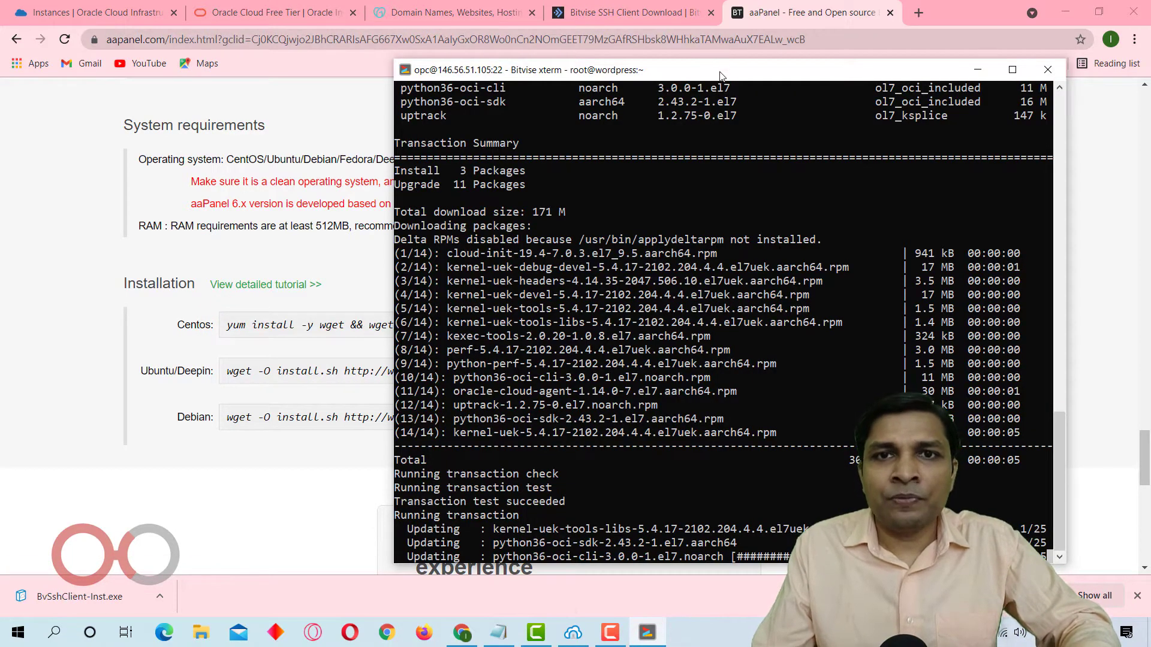
pyautogui.moveTo(722, 75); pyautogui.dragTo(567, 32)
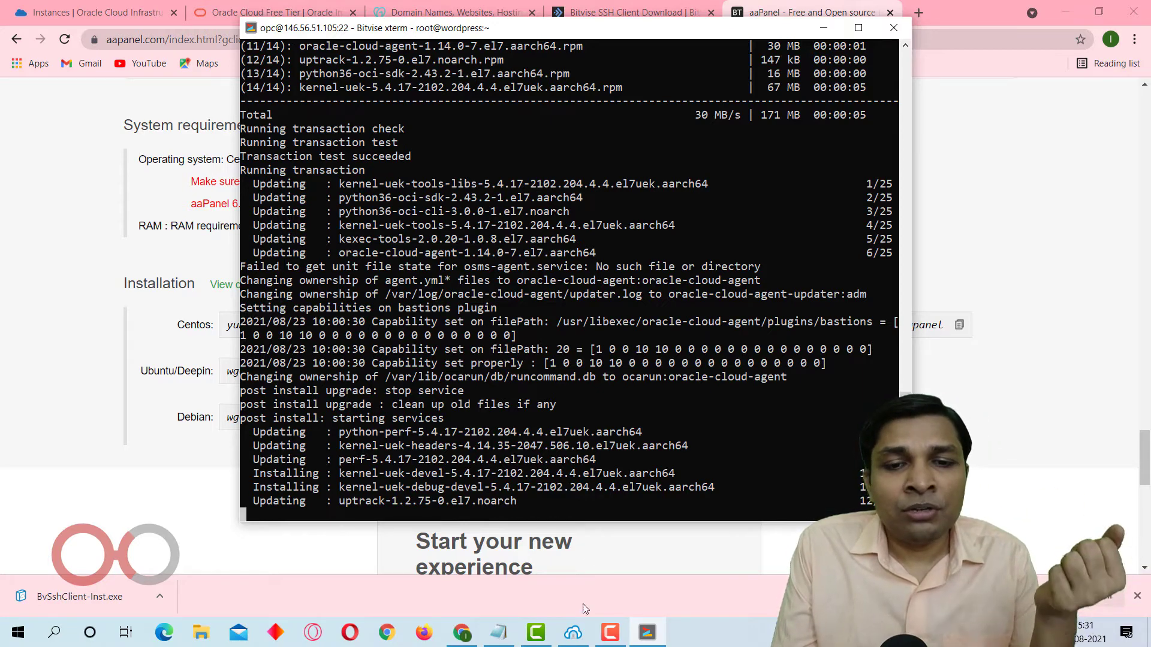
# Open a second terminal console from Bitvise SSH Client and check the instance's memory with free -m.
pyautogui.click(577, 634)
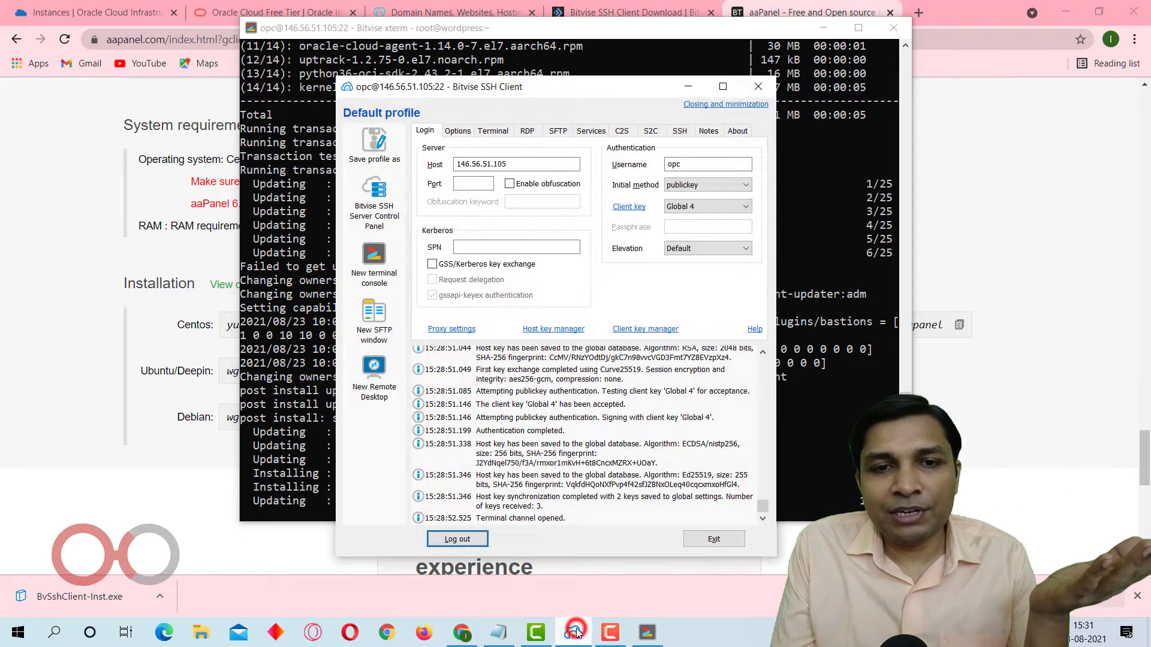
pyautogui.click(384, 257)
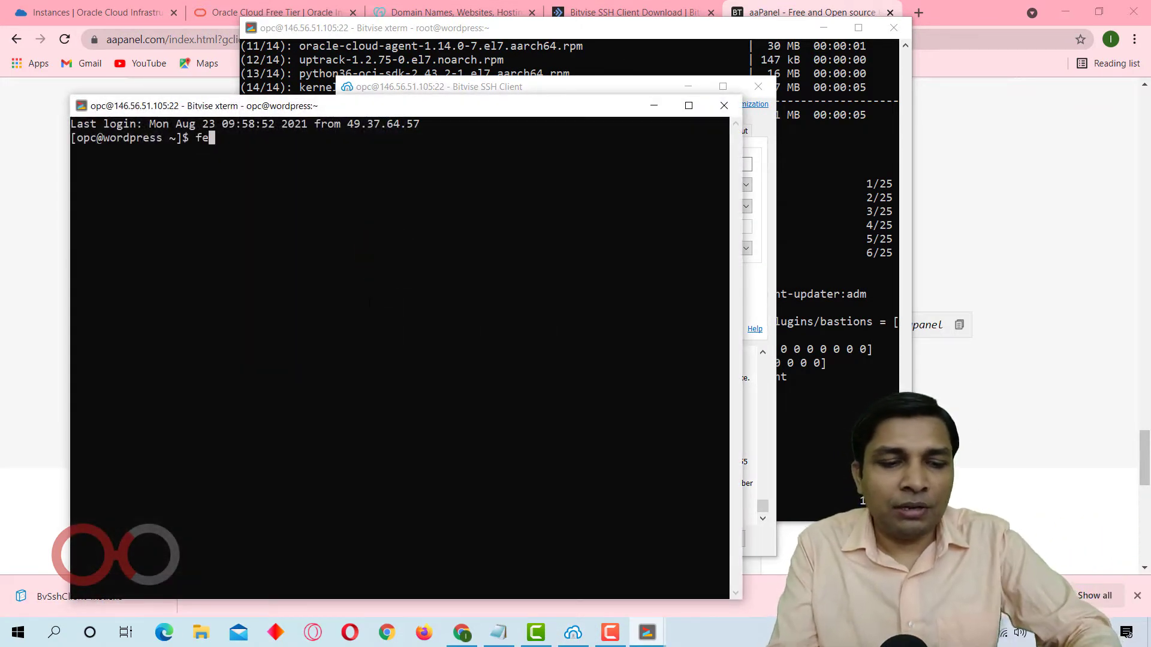
pyautogui.write('ee')
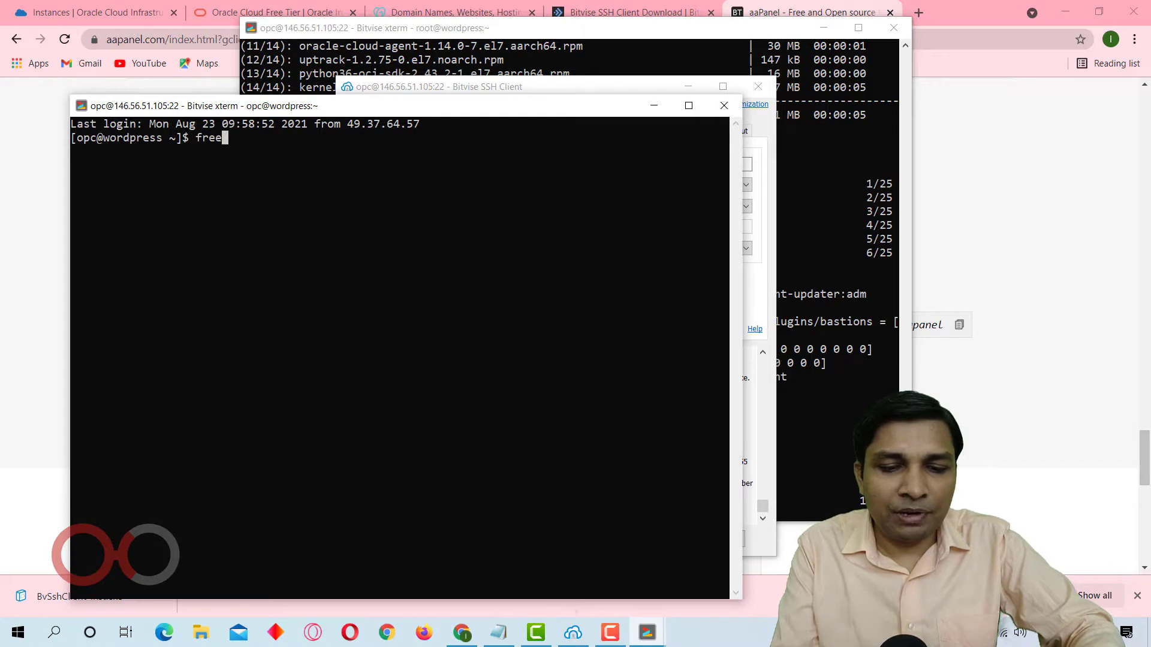
pyautogui.write(' -m')
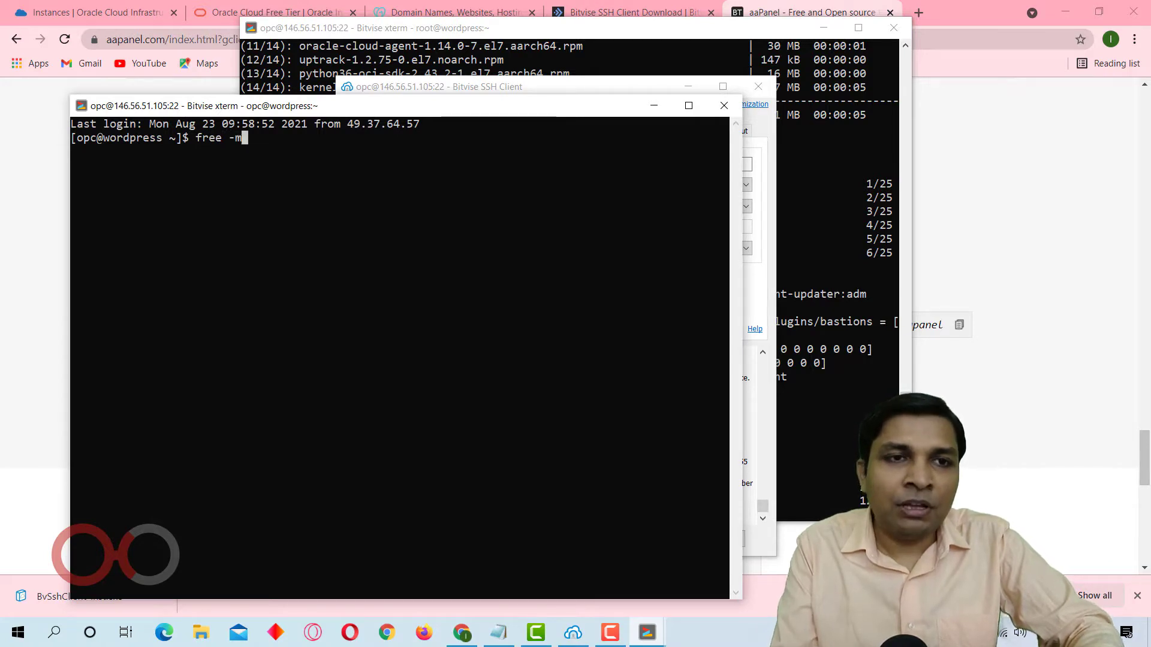
pyautogui.press('Return')
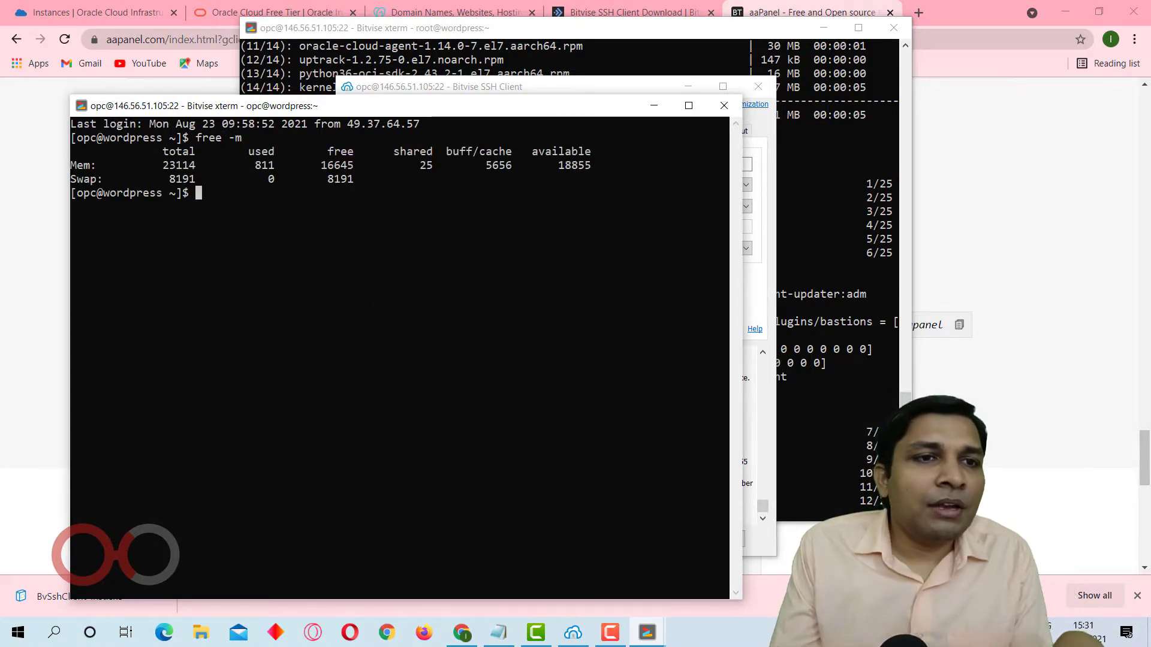
# Examine the used and free memory and the total swap space in the free -m output.
pyautogui.moveTo(157, 166); pyautogui.dragTo(301, 166)
pyautogui.click(199, 166)
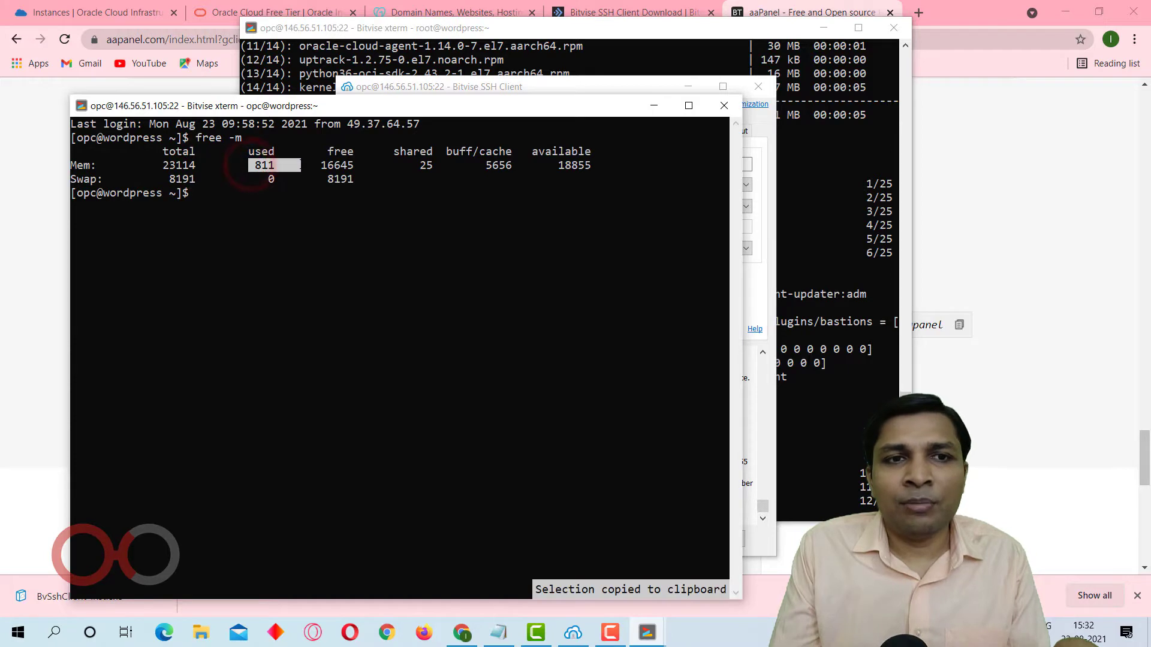
pyautogui.click(316, 196)
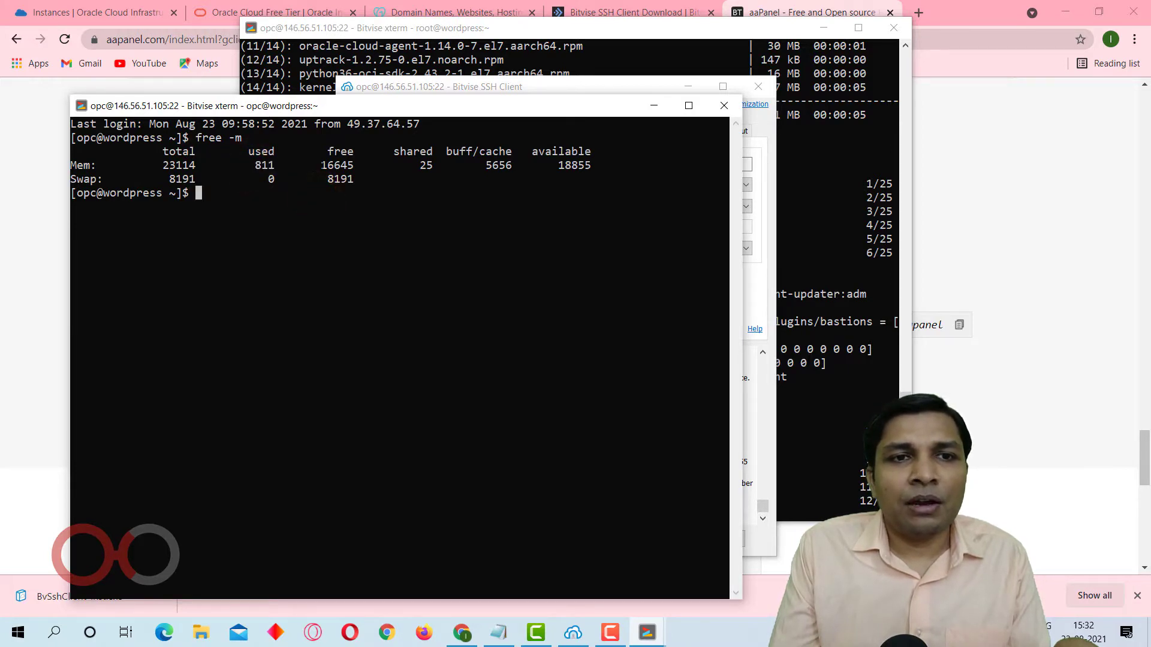
pyautogui.moveTo(337, 166); pyautogui.dragTo(363, 164)
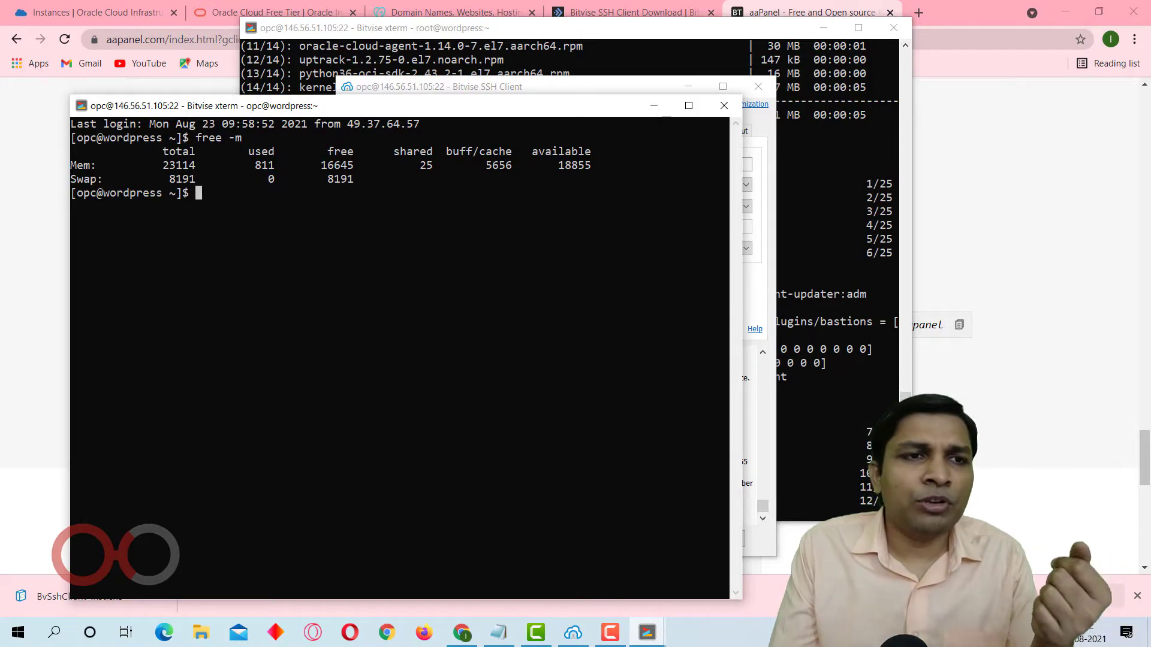
pyautogui.moveTo(162, 179); pyautogui.dragTo(234, 179)
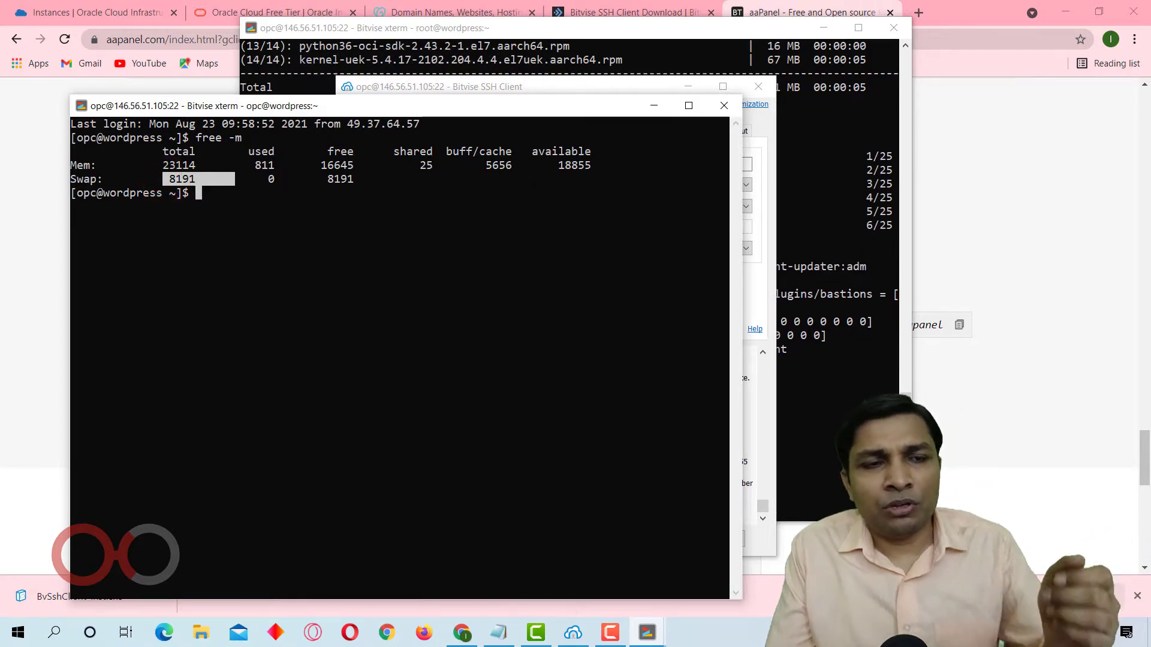
pyautogui.click(530, 181)
# List the instance's disk space usage in human-readable form with df -h.
pyautogui.write('df ')
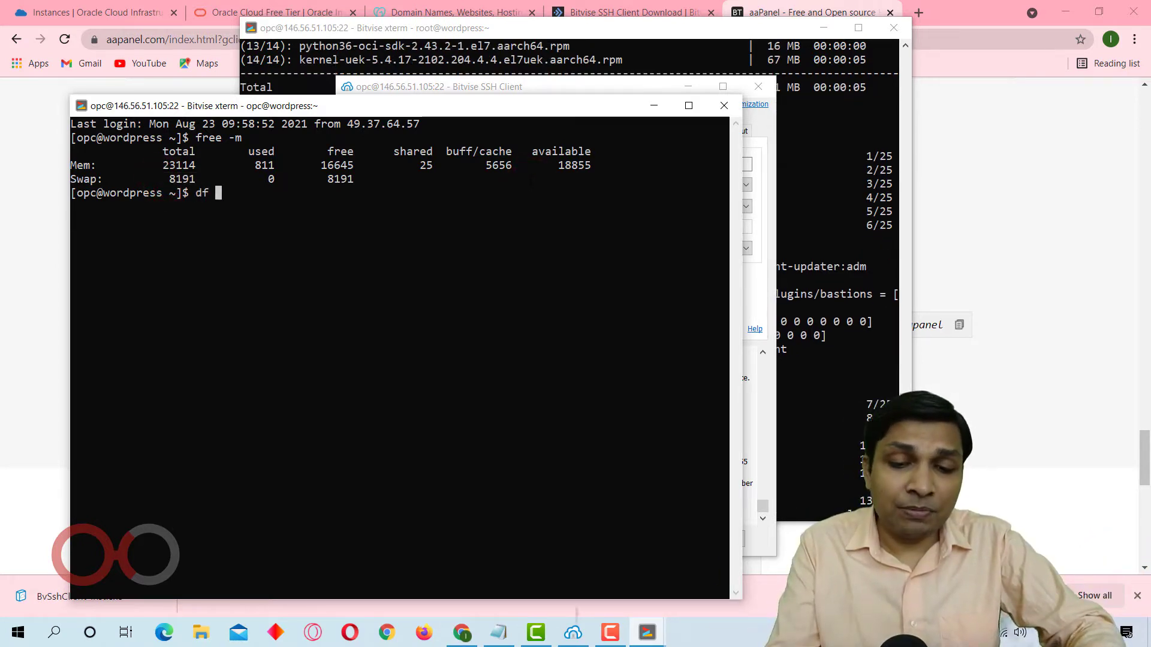
pyautogui.write('-h')
pyautogui.press('Return')
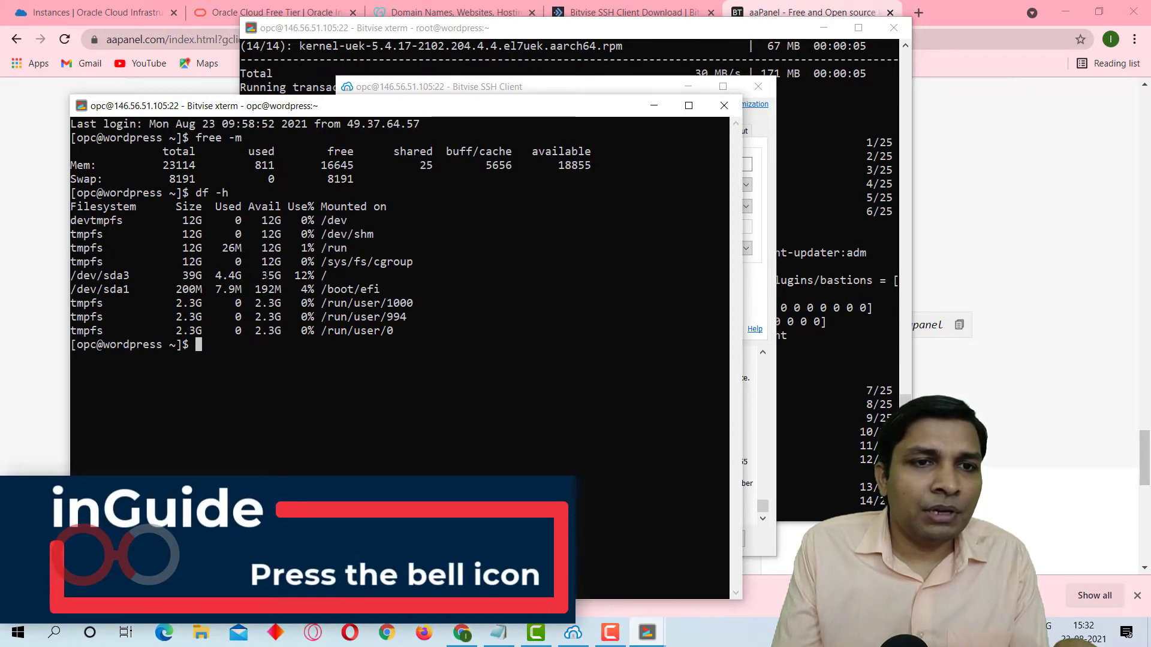
# Examine the total size and used space of the root filesystem /dev/sda3 in the df -h output.
pyautogui.moveTo(273, 275); pyautogui.dragTo(288, 275)
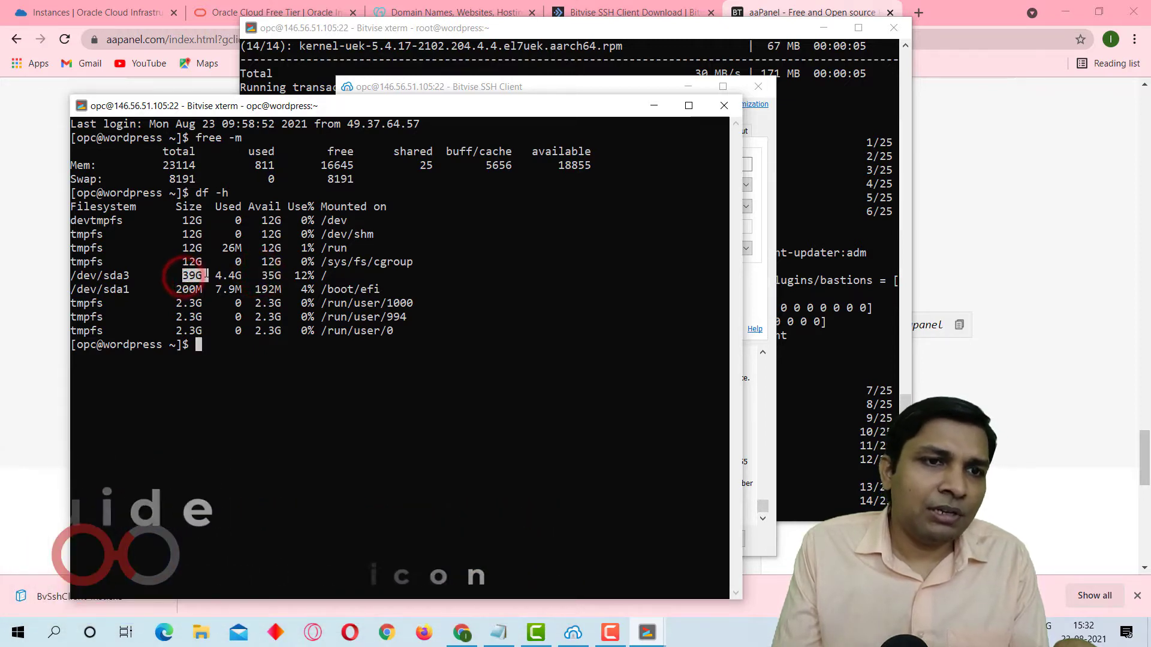
pyautogui.moveTo(183, 275); pyautogui.dragTo(207, 275)
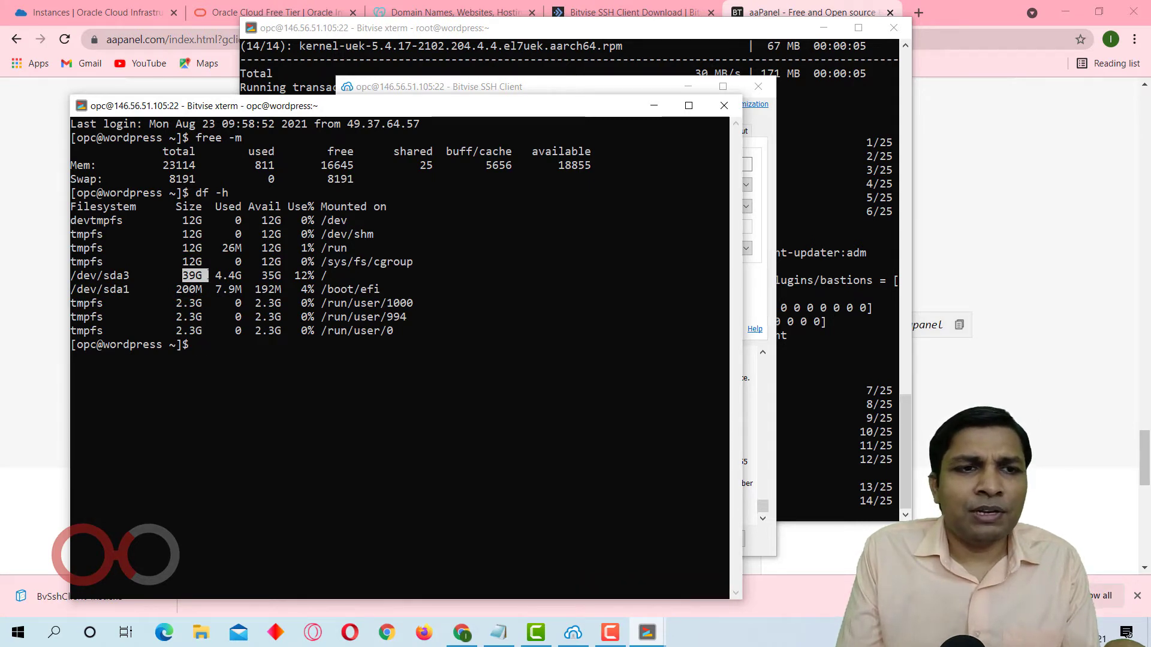
pyautogui.moveTo(210, 275); pyautogui.dragTo(247, 275)
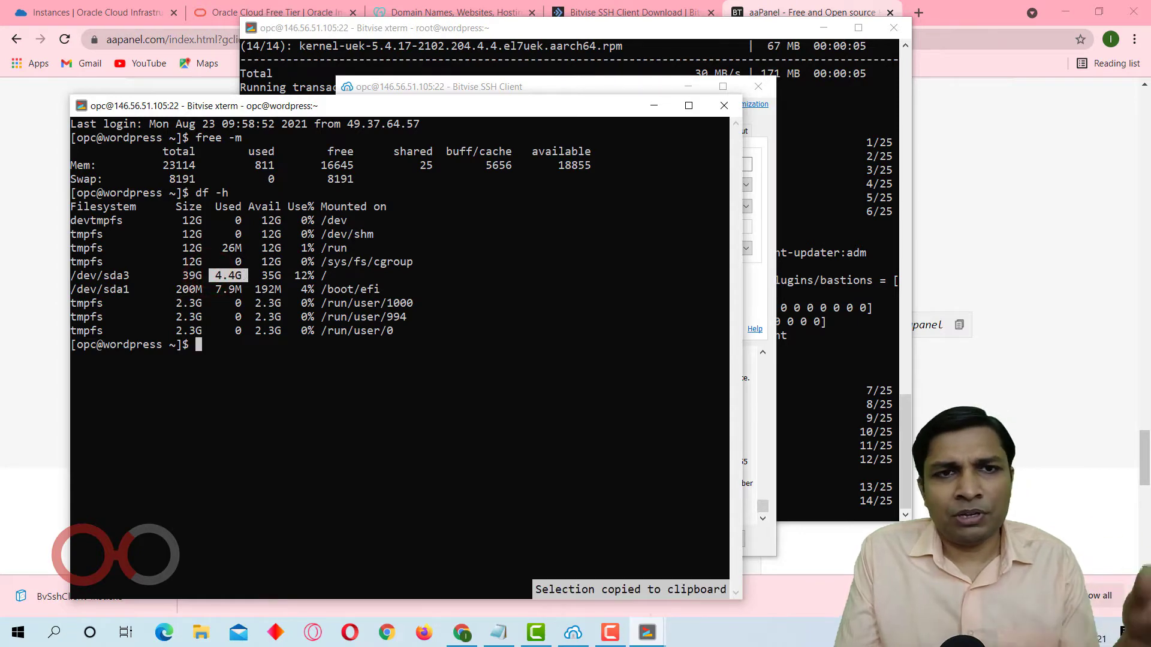
# Minimise the second console and the Bitvise SSH Client window, and copy the Centos installation command from the aaPanel page.
pyautogui.click(653, 106)
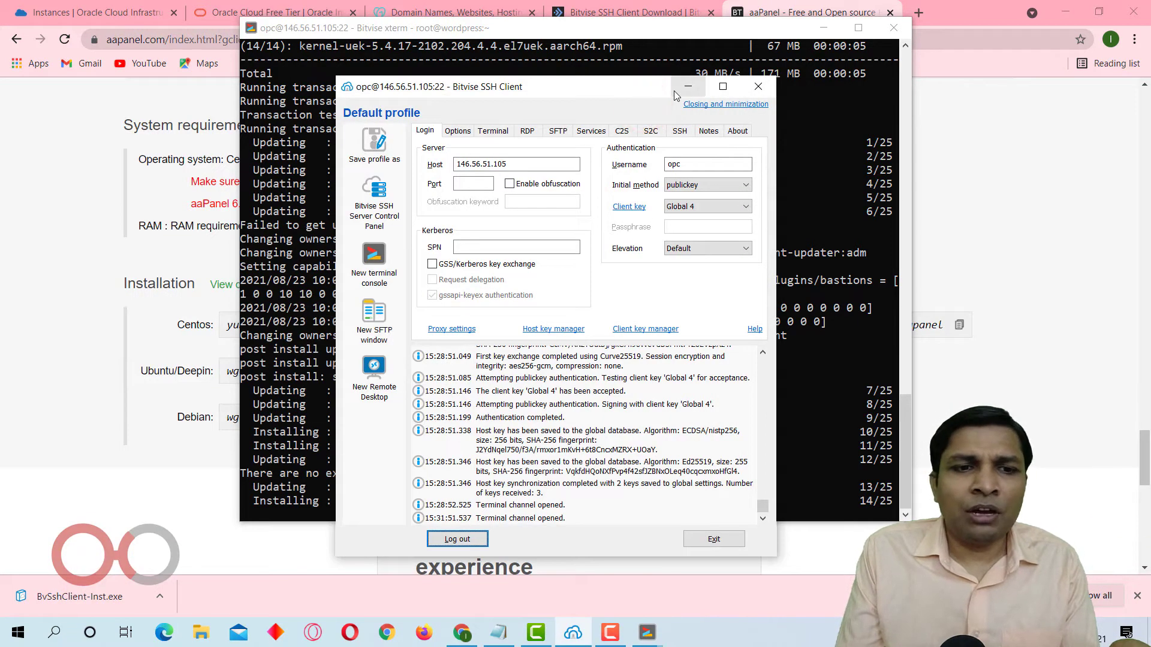
pyautogui.click(675, 91)
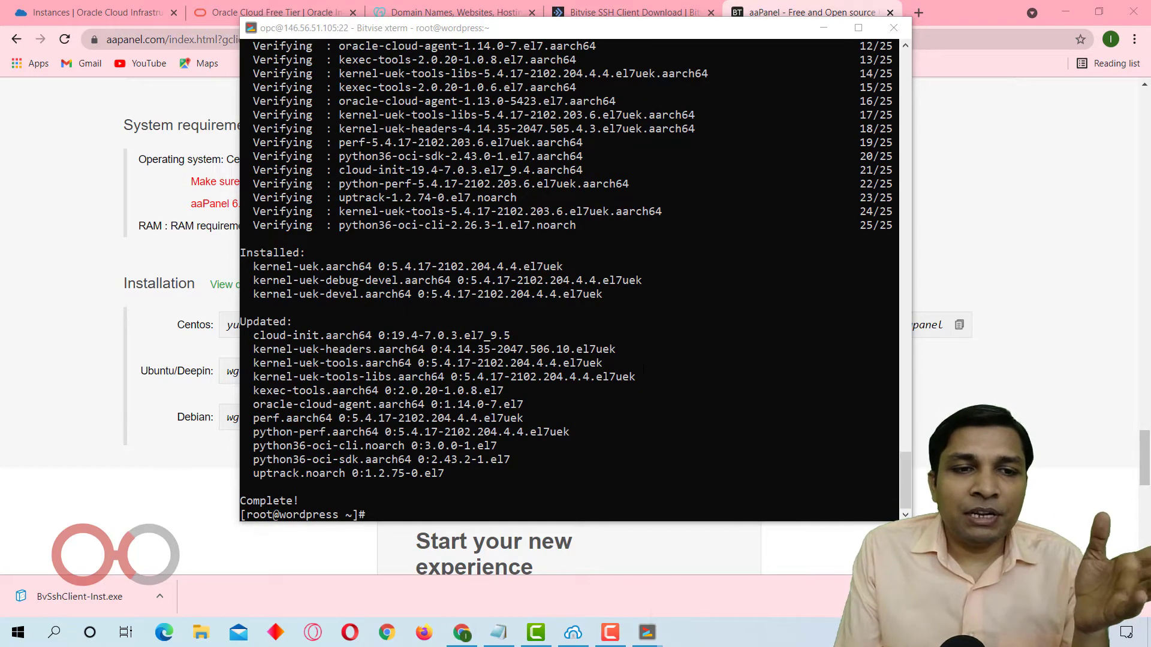
pyautogui.click(957, 326)
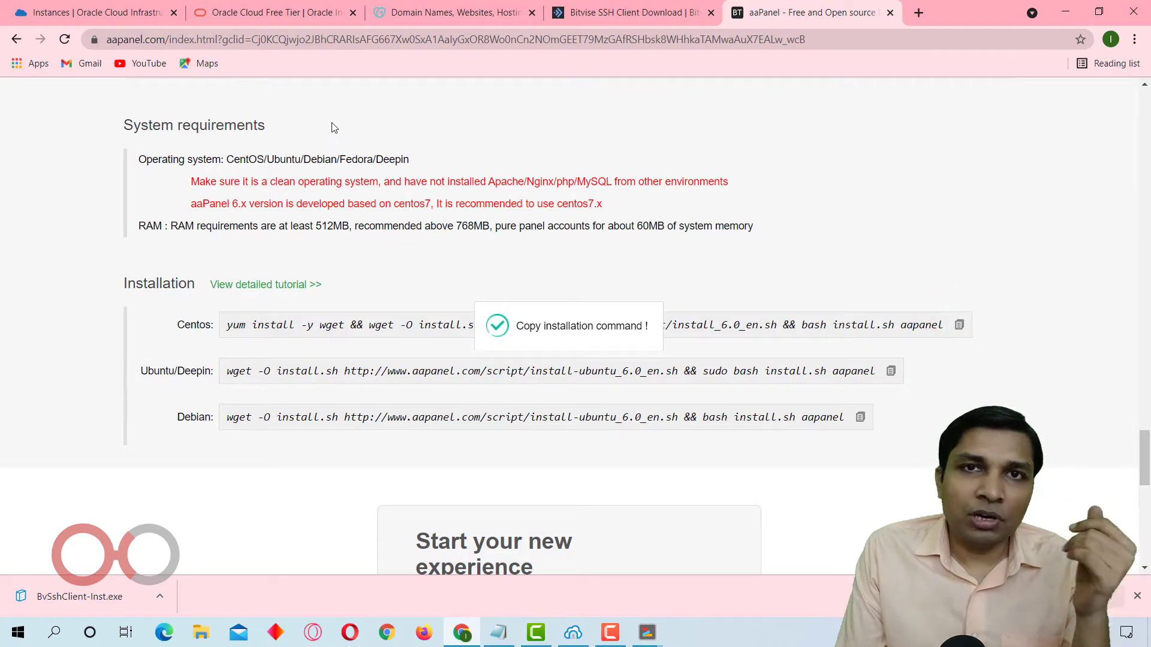
# Close the second terminal console that was used for the memory and disk space checks.
pyautogui.click(647, 632)
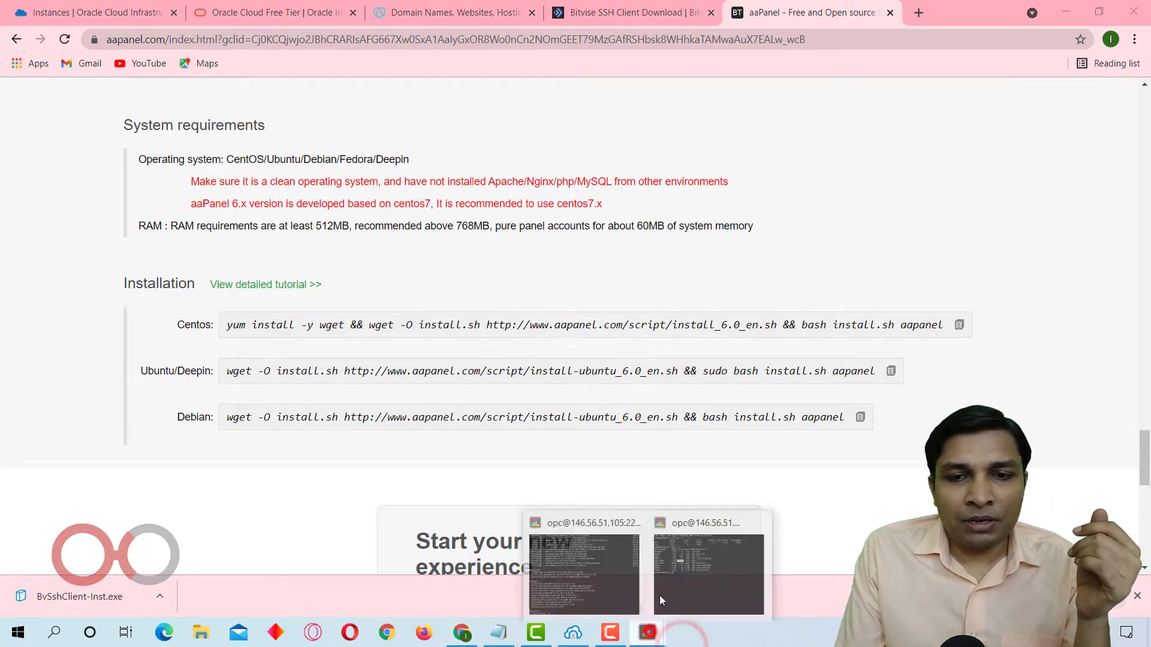
pyautogui.moveTo(681, 552)
pyautogui.moveTo(640, 569)
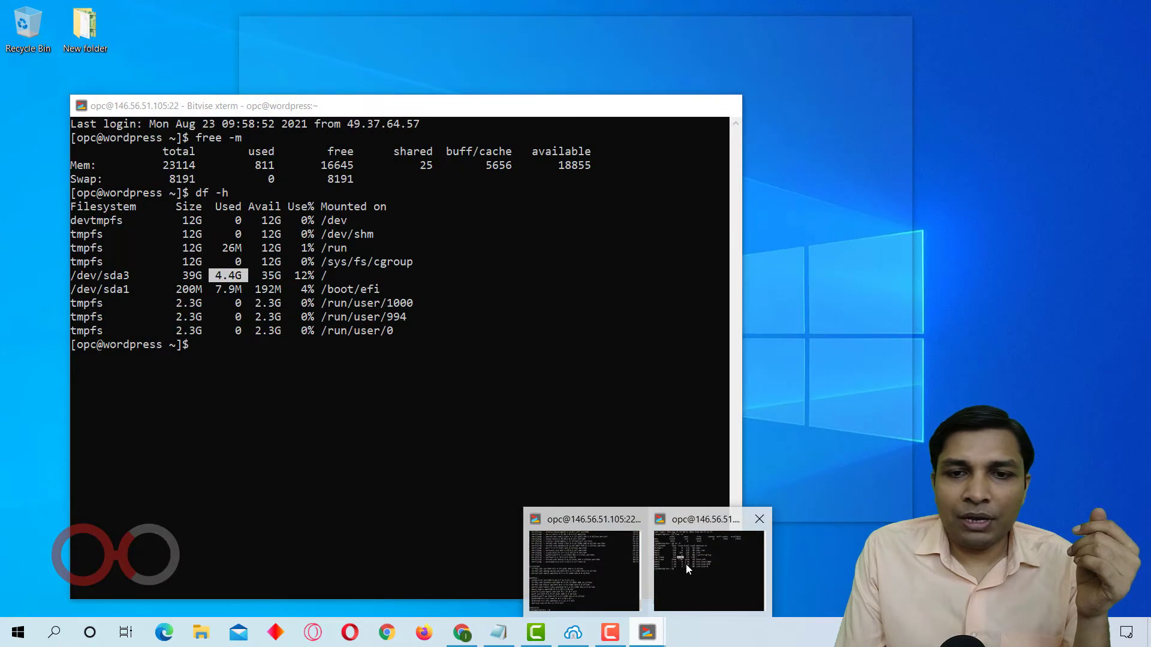
pyautogui.click(686, 563)
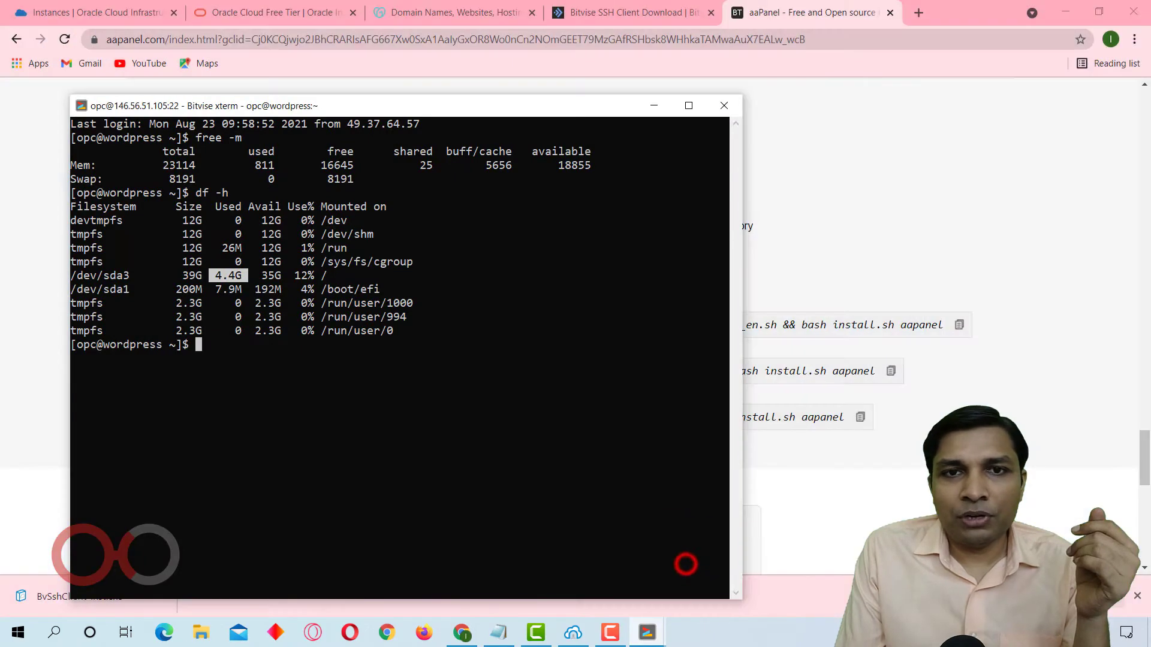
pyautogui.click(723, 107)
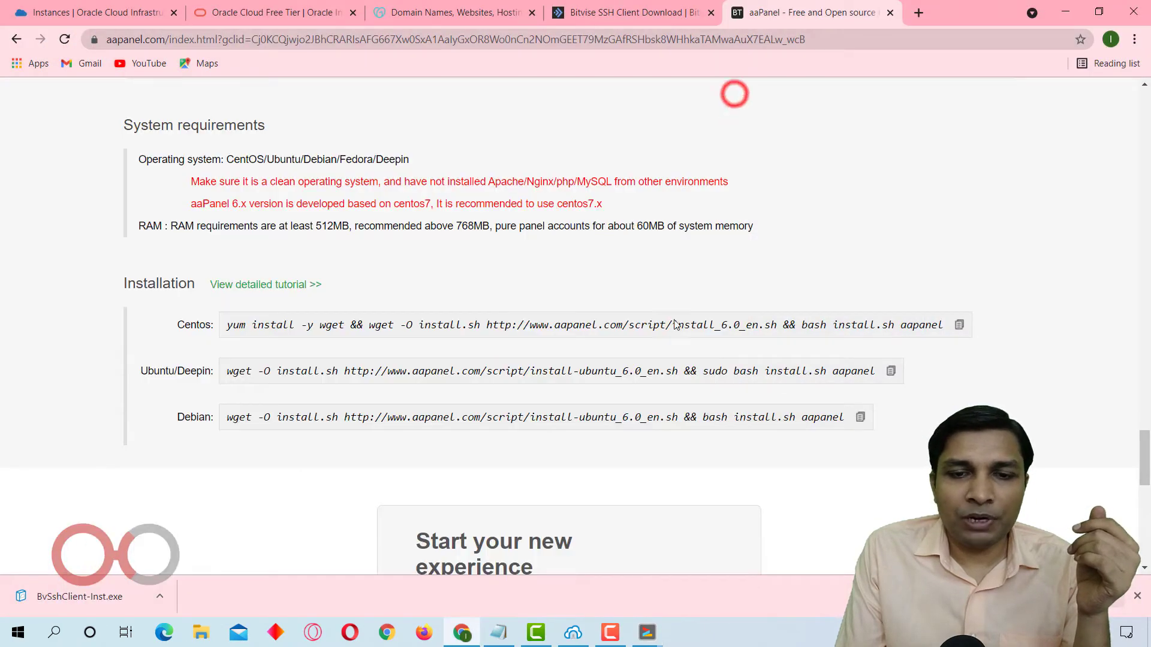
pyautogui.moveTo(646, 633)
pyautogui.click(704, 576)
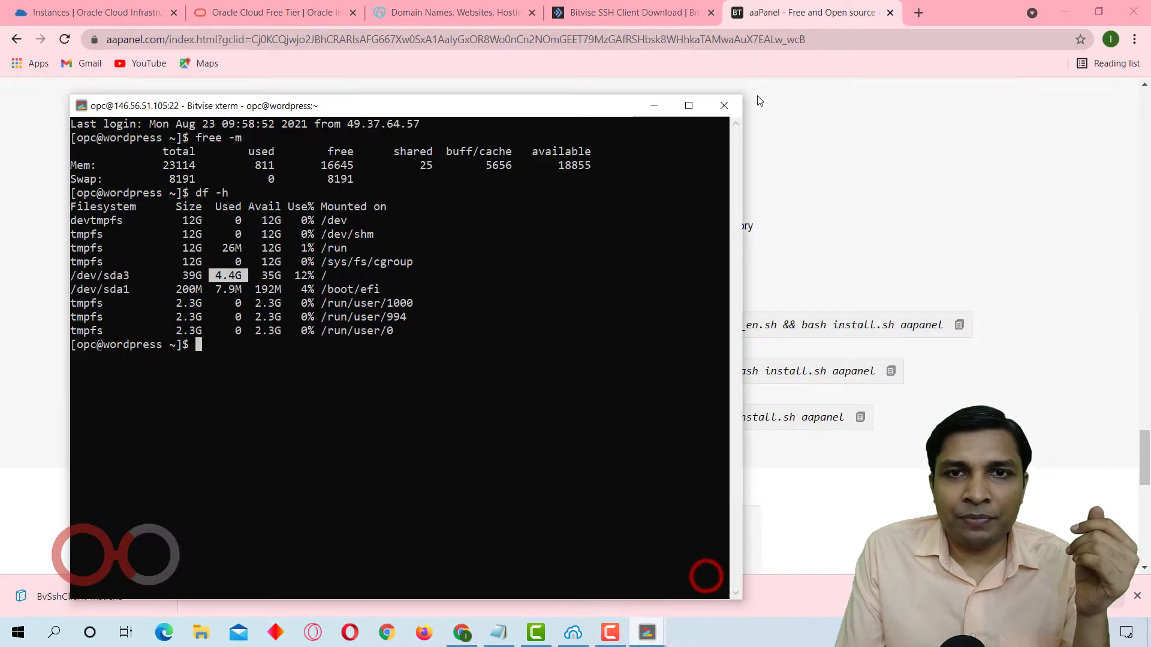
pyautogui.click(729, 106)
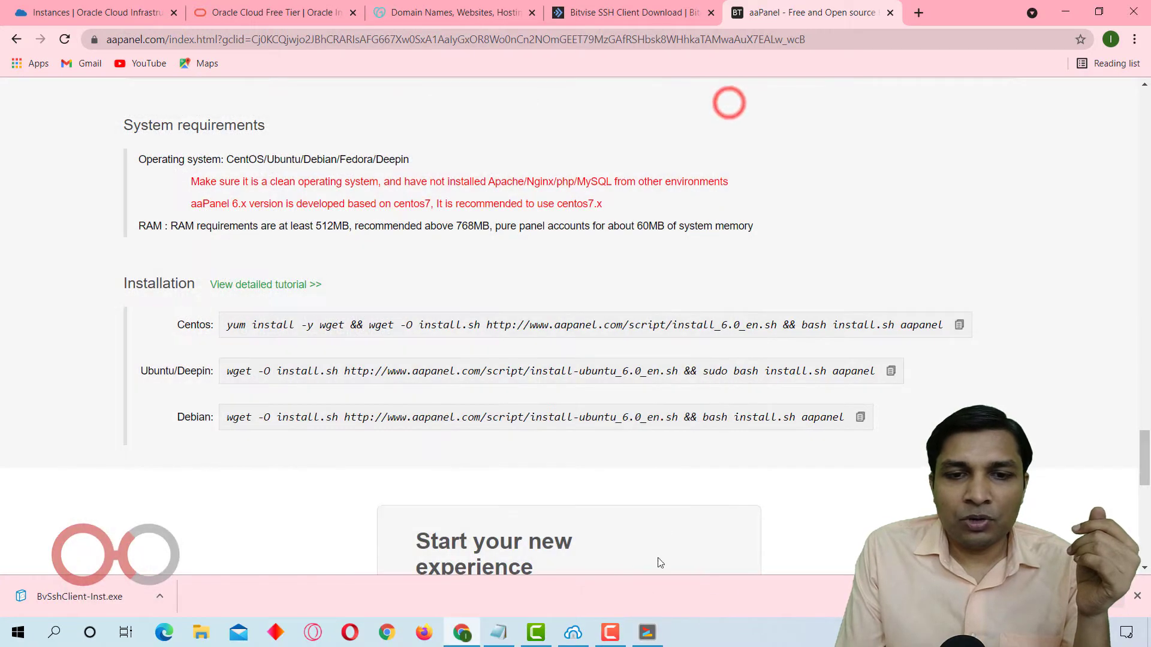
# Run the copied aaPanel installation command in the root terminal and answer the prompt about installing to the /www directory.
pyautogui.click(646, 644)
pyautogui.write('yum install -y wget && wget -O install.sh http://www.aapanel.com/script/install_6.0_en.sh && bash install.sh aapanel')
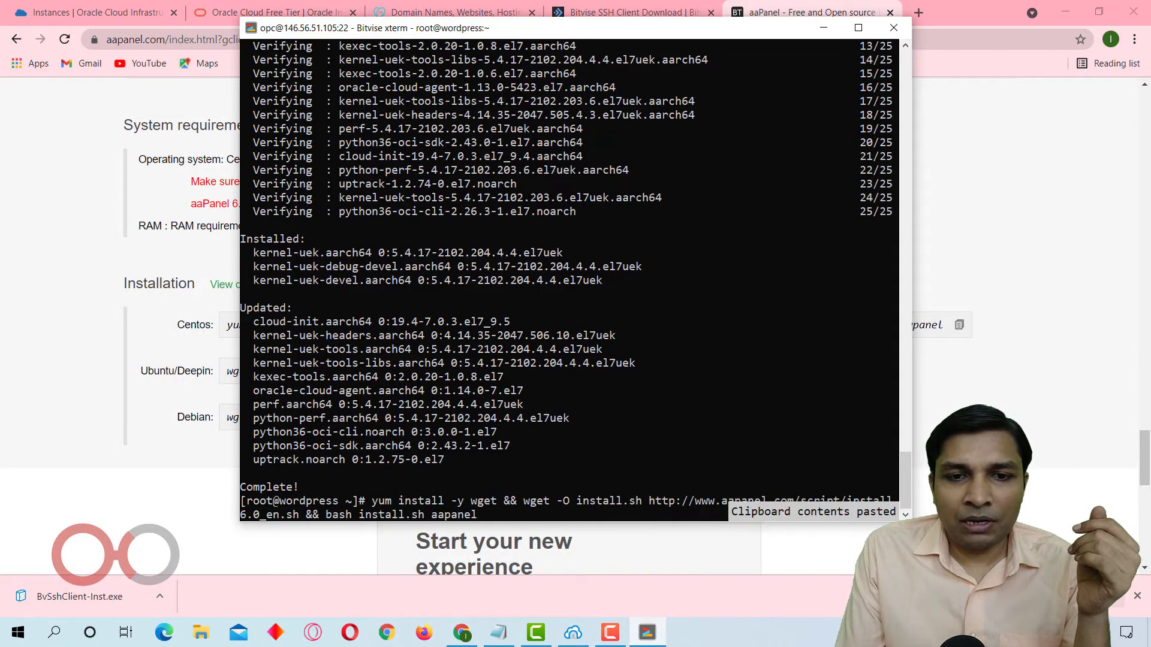
pyautogui.press('Return')
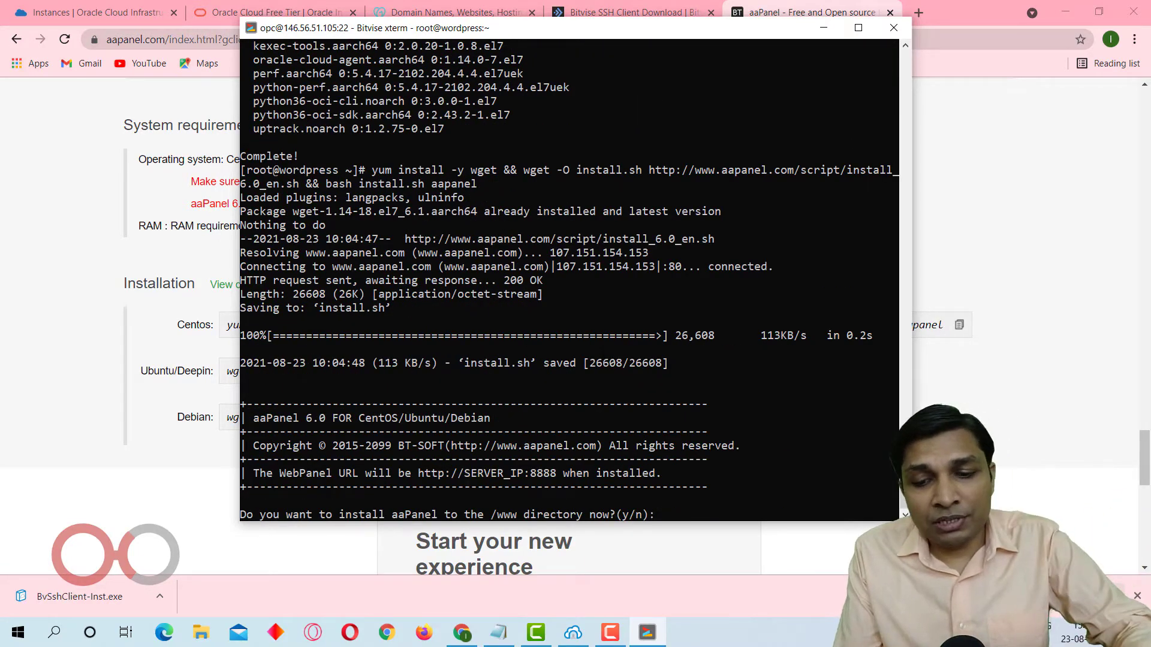
pyautogui.press('Return')
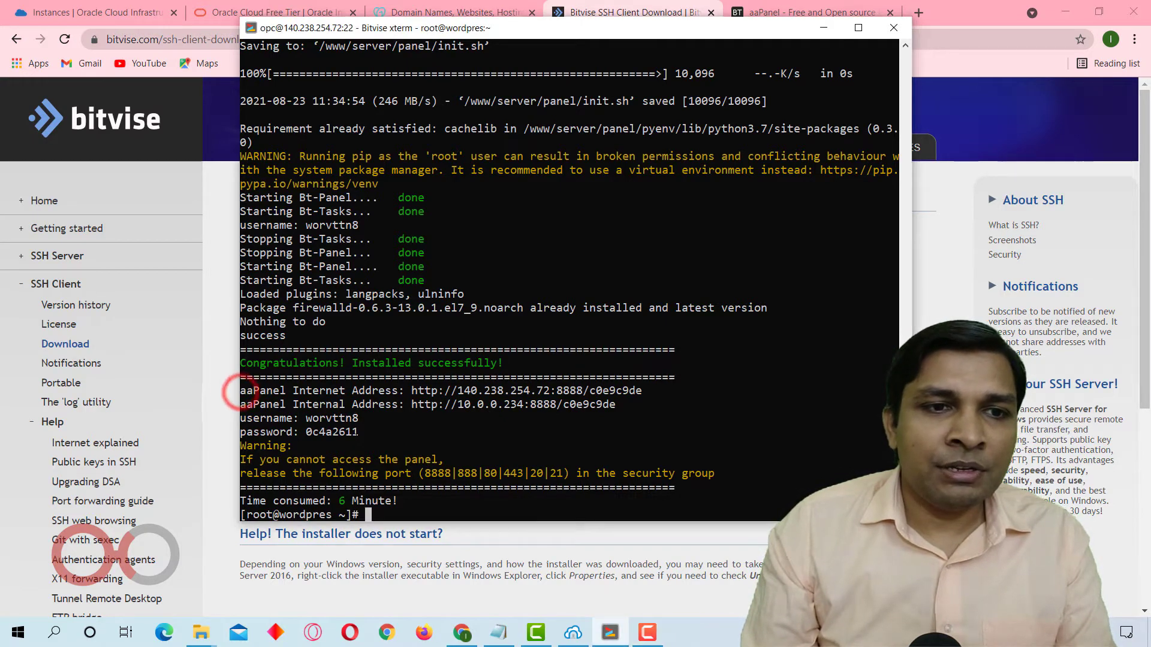
# Replace the Notepad contents with the aaPanel addresses, username and password from the installer output, and widen the Notepad window.
pyautogui.moveTo(240, 412); pyautogui.dragTo(243, 389)
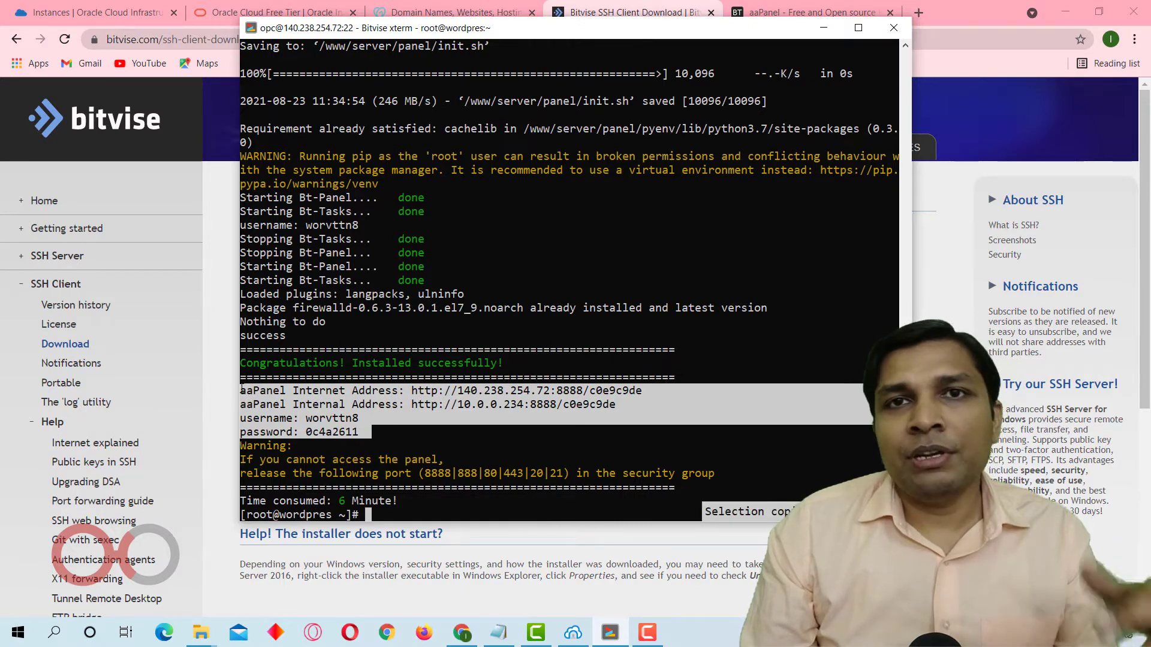
pyautogui.hotkey('ctrl', 'c')
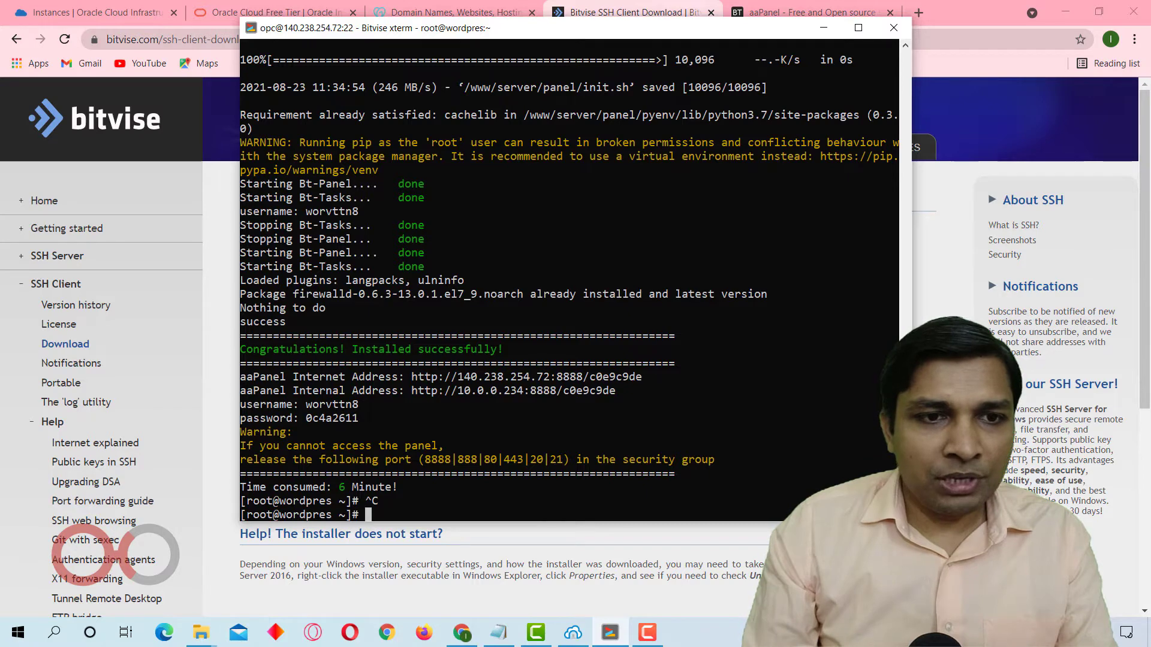
pyautogui.moveTo(368, 418); pyautogui.dragTo(245, 376)
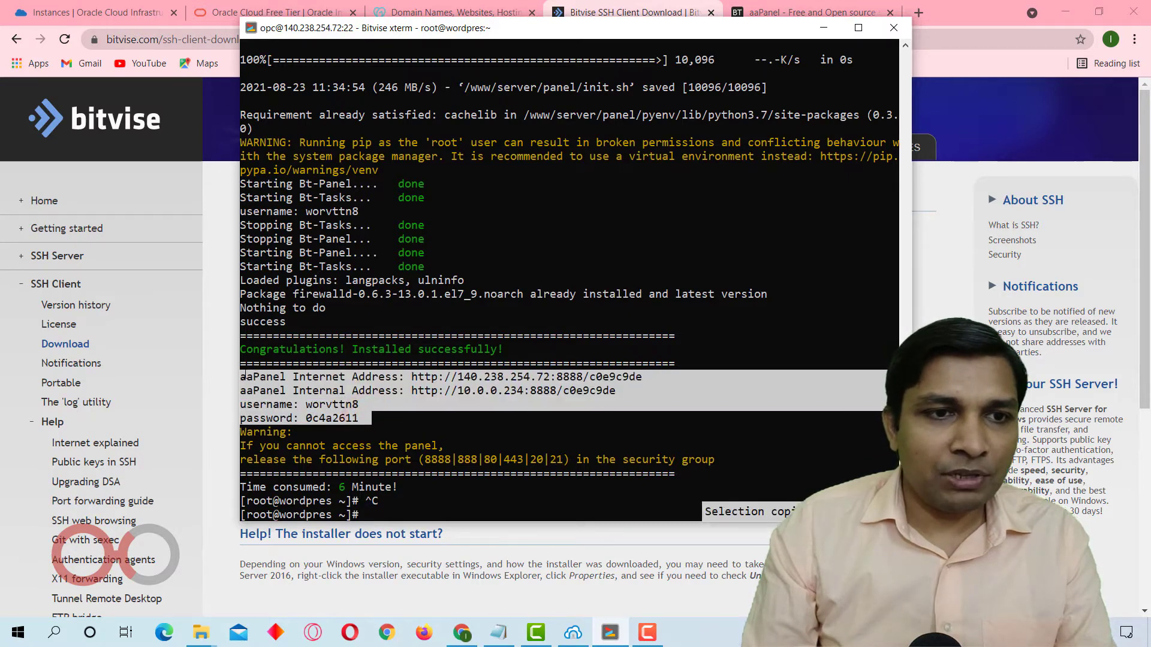
pyautogui.click(499, 629)
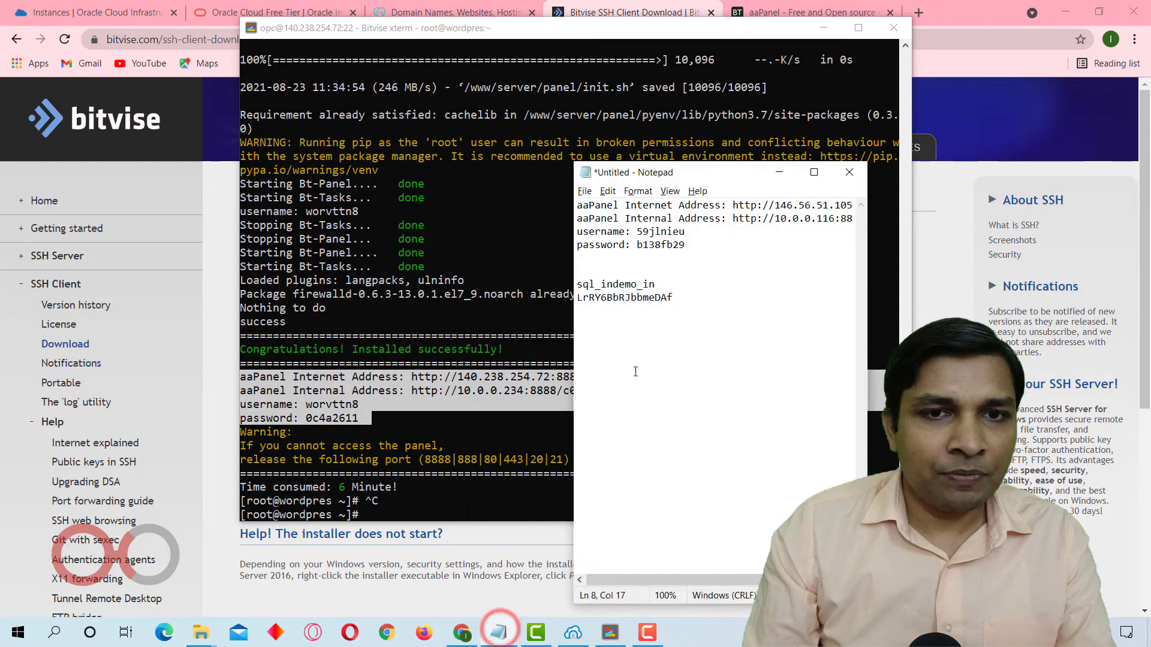
pyautogui.hotkey('ctrl', 'a')
pyautogui.hotkey('ctrl', 'v')
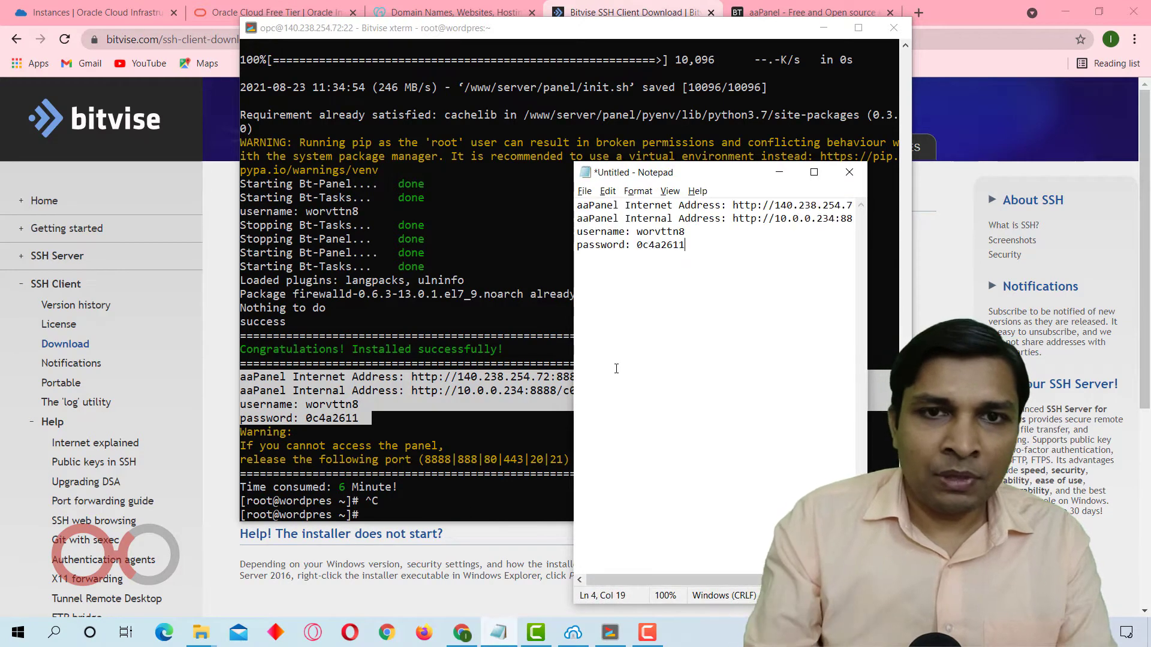
pyautogui.moveTo(571, 328); pyautogui.dragTo(341, 328)
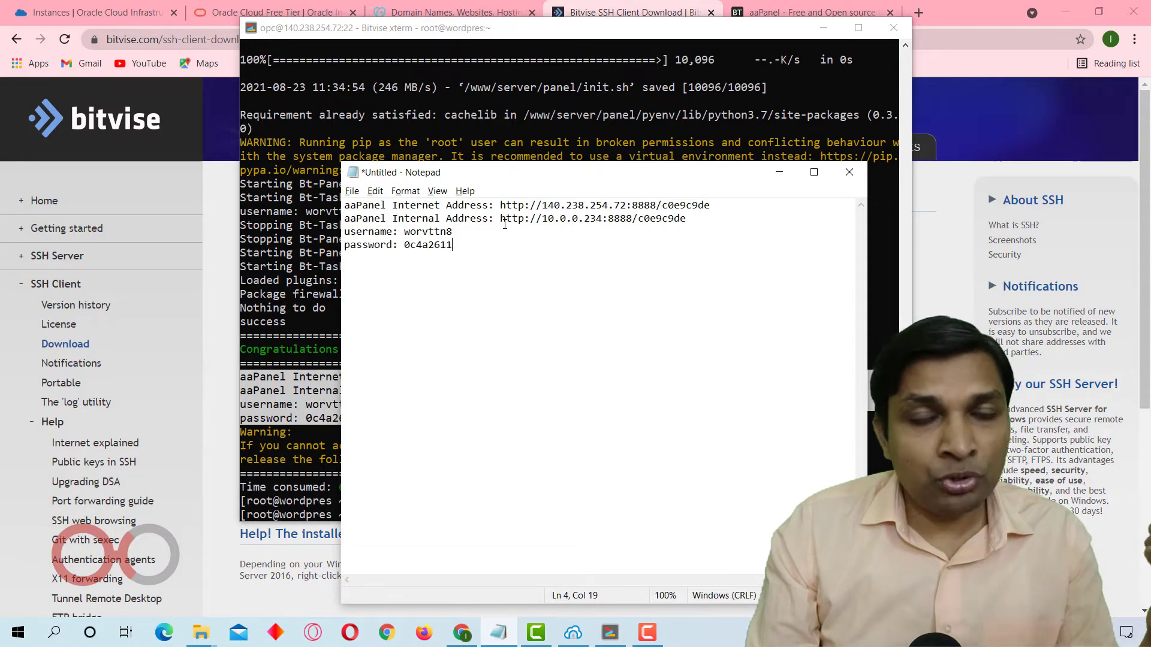
# Copy the aaPanel Internet Address from the Notepad notes and load it in a new browser tab.
pyautogui.moveTo(502, 220); pyautogui.dragTo(692, 219)
pyautogui.click(661, 243)
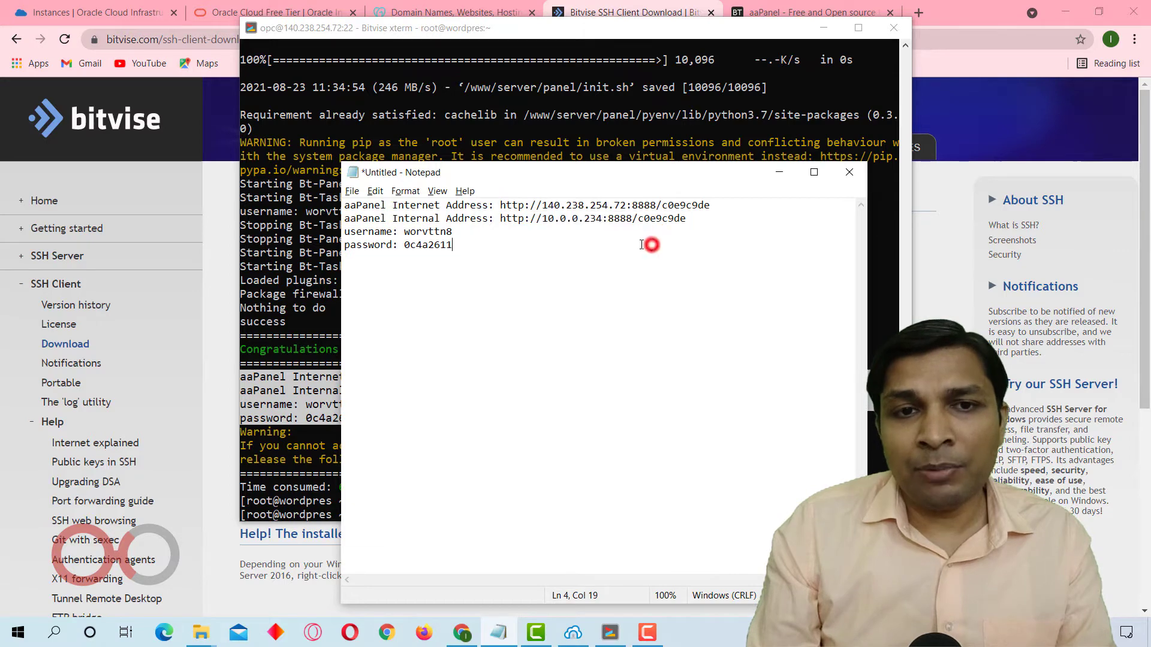
pyautogui.moveTo(501, 205); pyautogui.dragTo(709, 206)
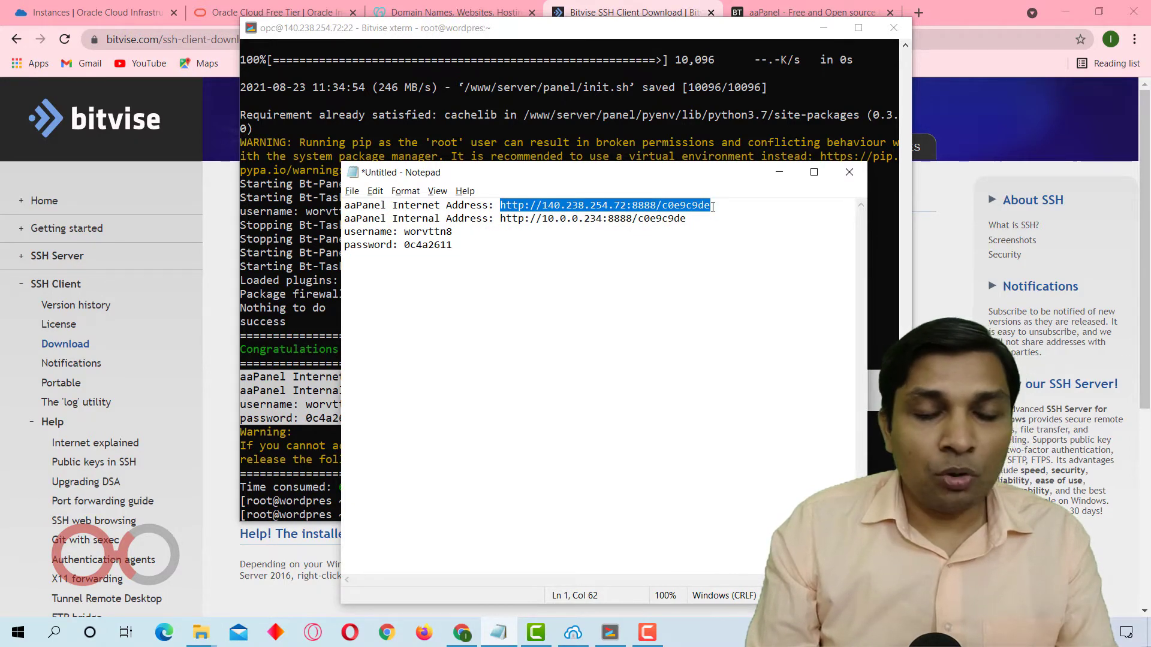
pyautogui.click(912, 11)
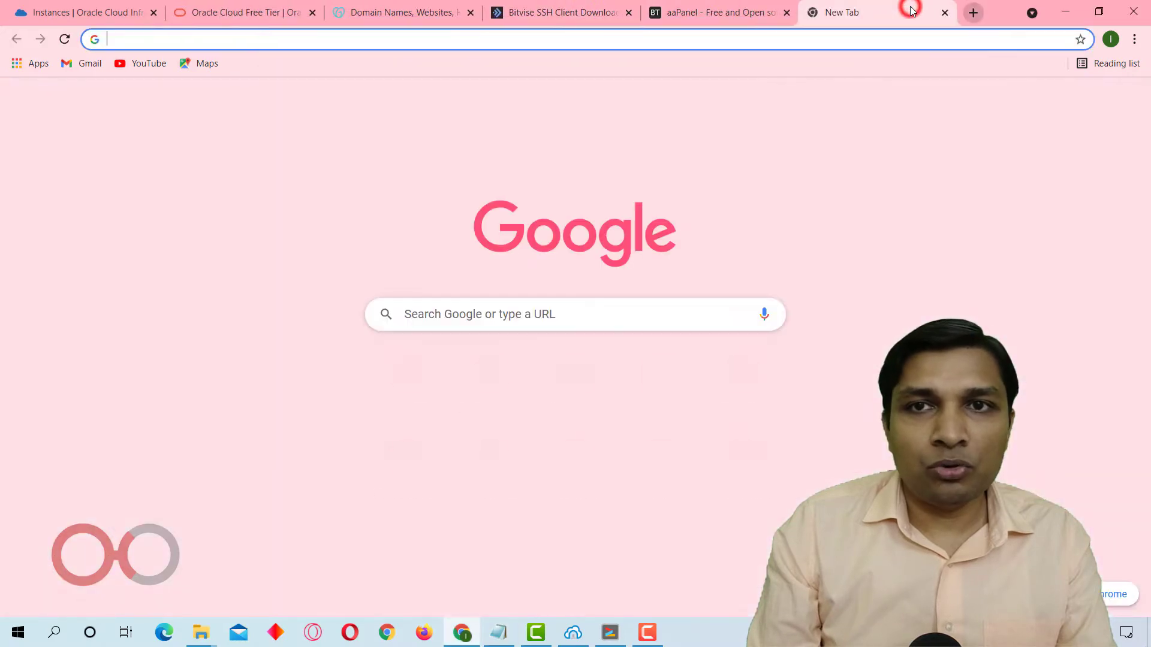
pyautogui.hotkey('ctrl', 'v')
pyautogui.press('Return')
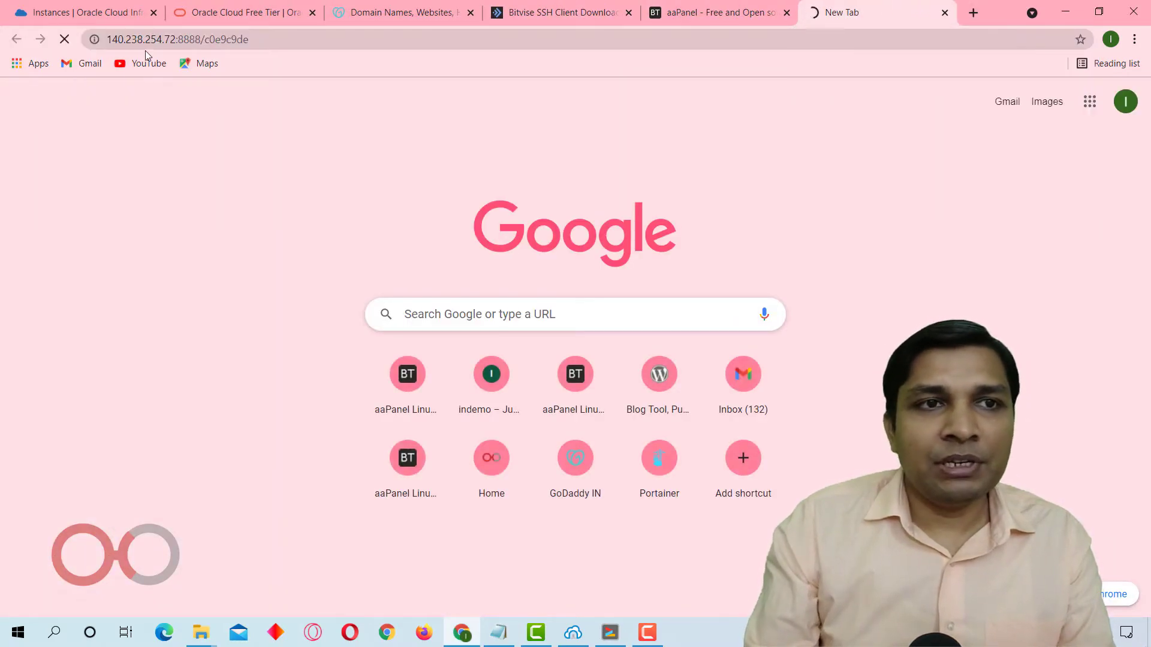
pyautogui.click(171, 50)
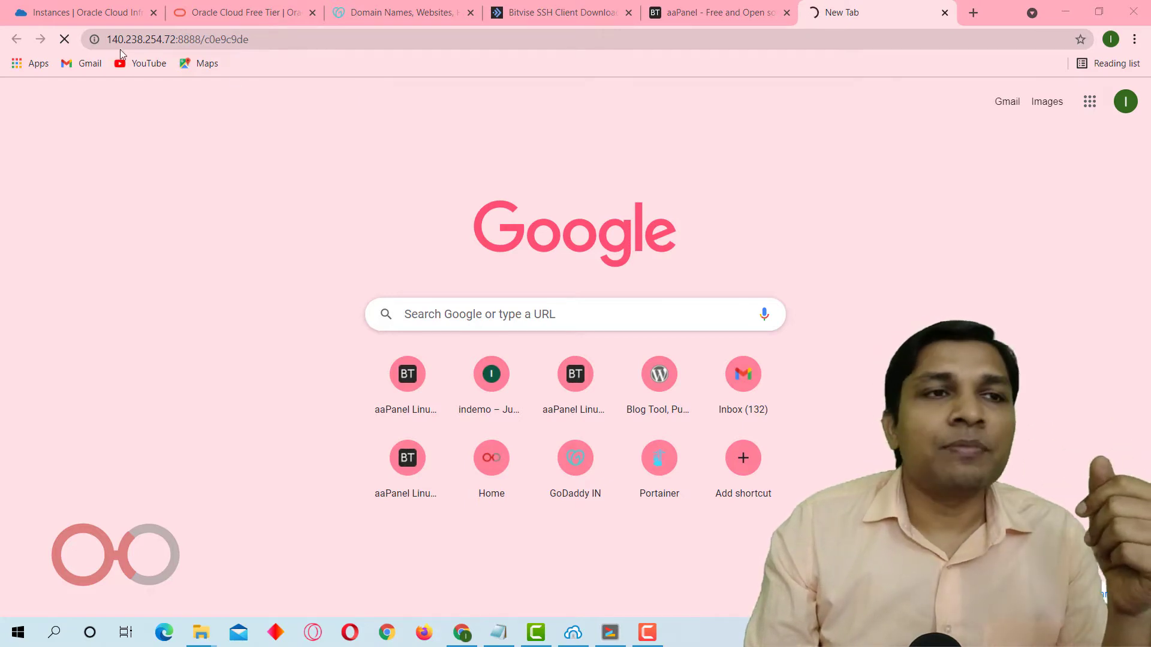
# Check the port in the aaPanel URL and open Default Security List for vcn-wp through the Oracle instance's subnet.
pyautogui.click(84, 12)
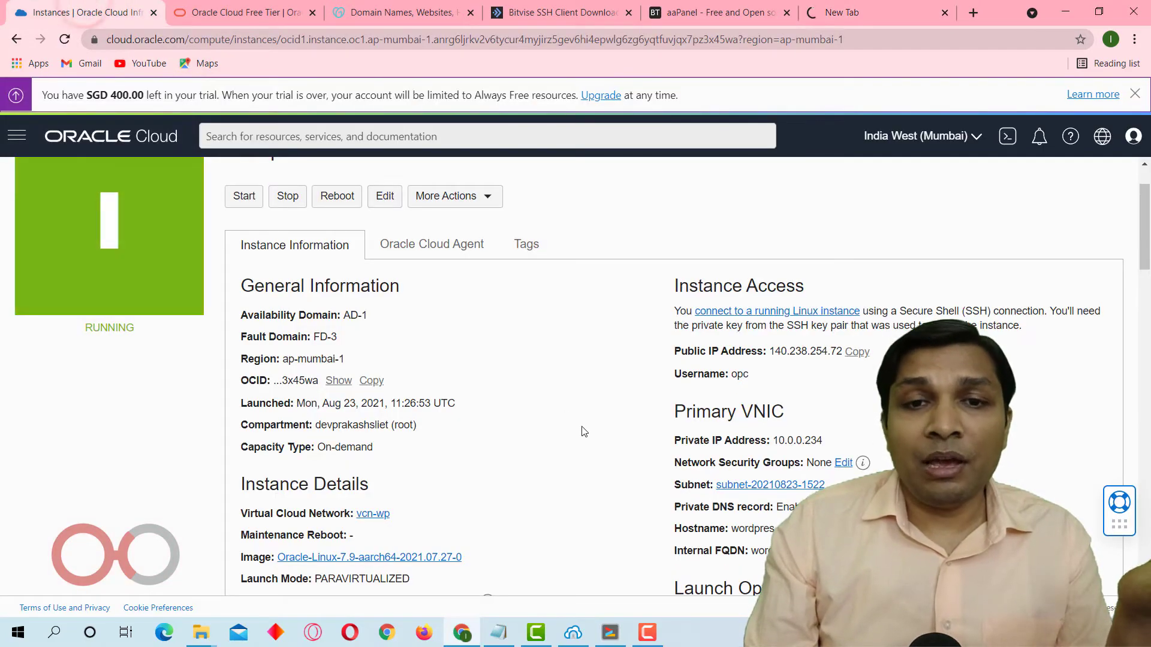
pyautogui.scroll(-4, 589, 420)
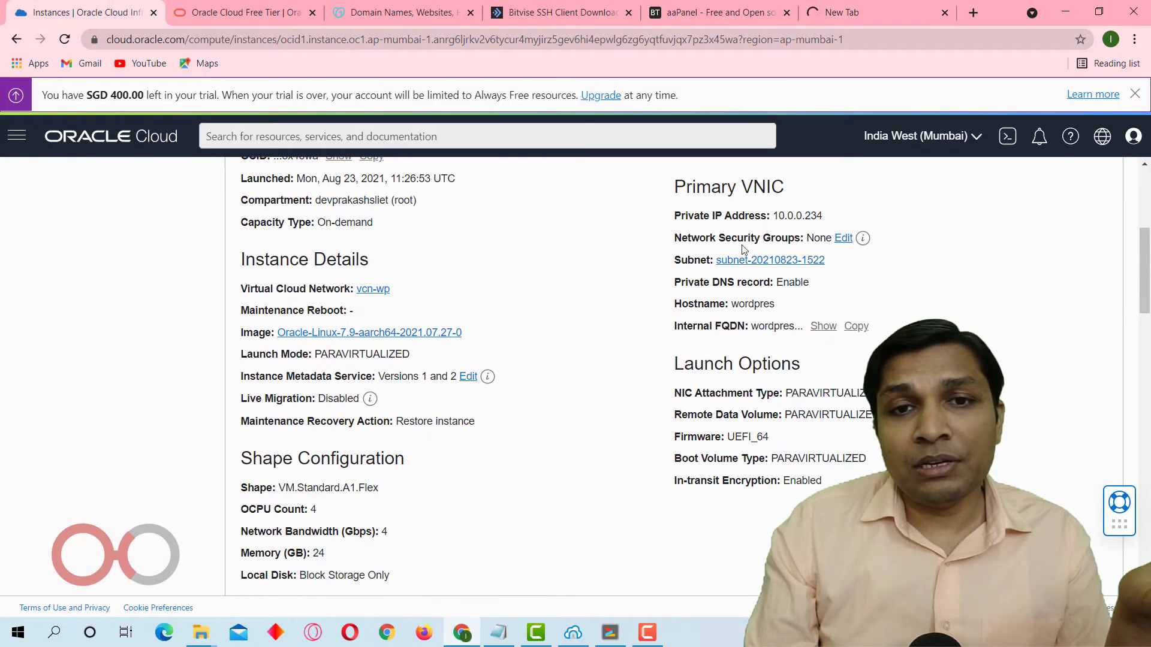
pyautogui.click(863, 12)
pyautogui.moveTo(179, 39); pyautogui.dragTo(202, 40)
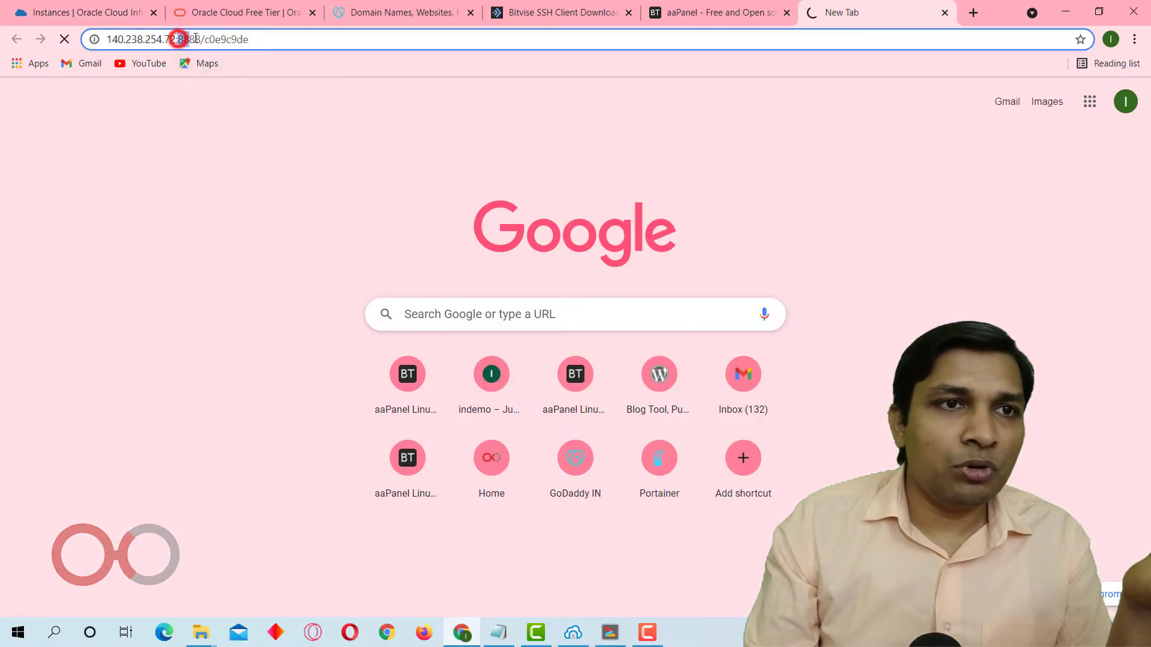
pyautogui.click(62, 5)
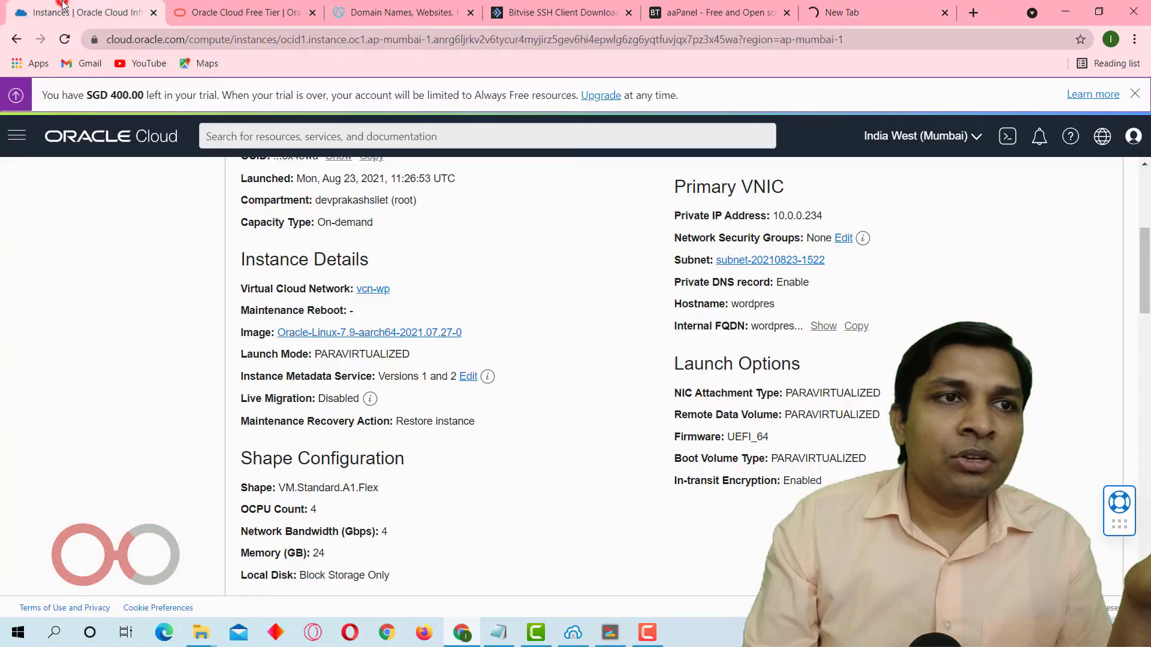
pyautogui.click(751, 261)
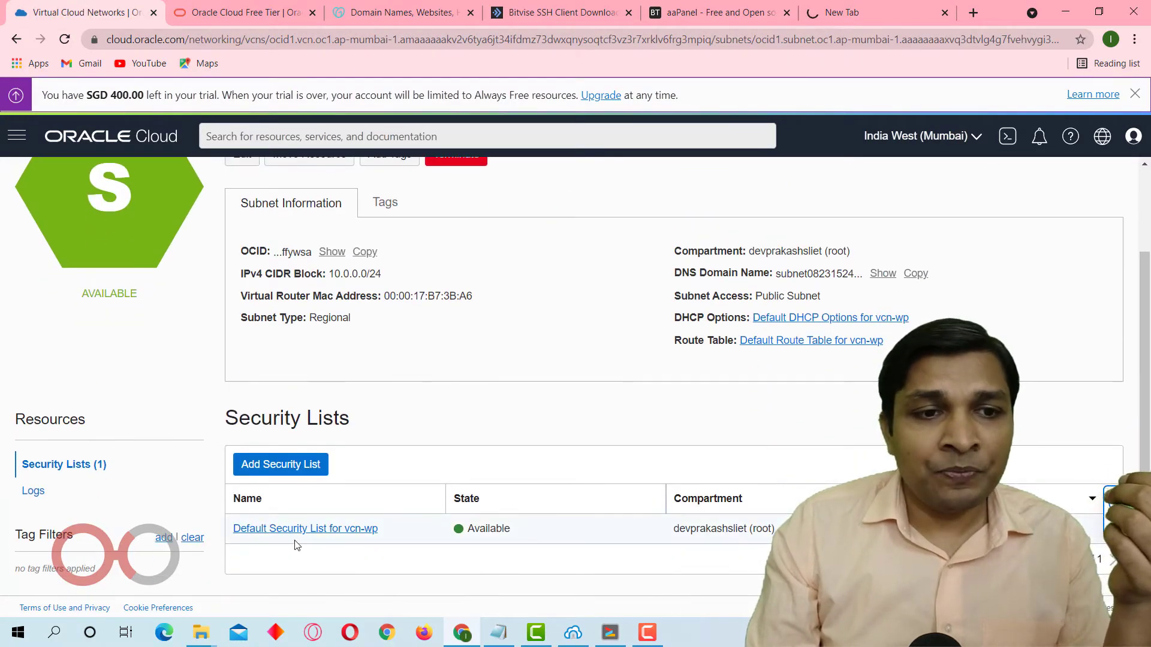
pyautogui.click(332, 530)
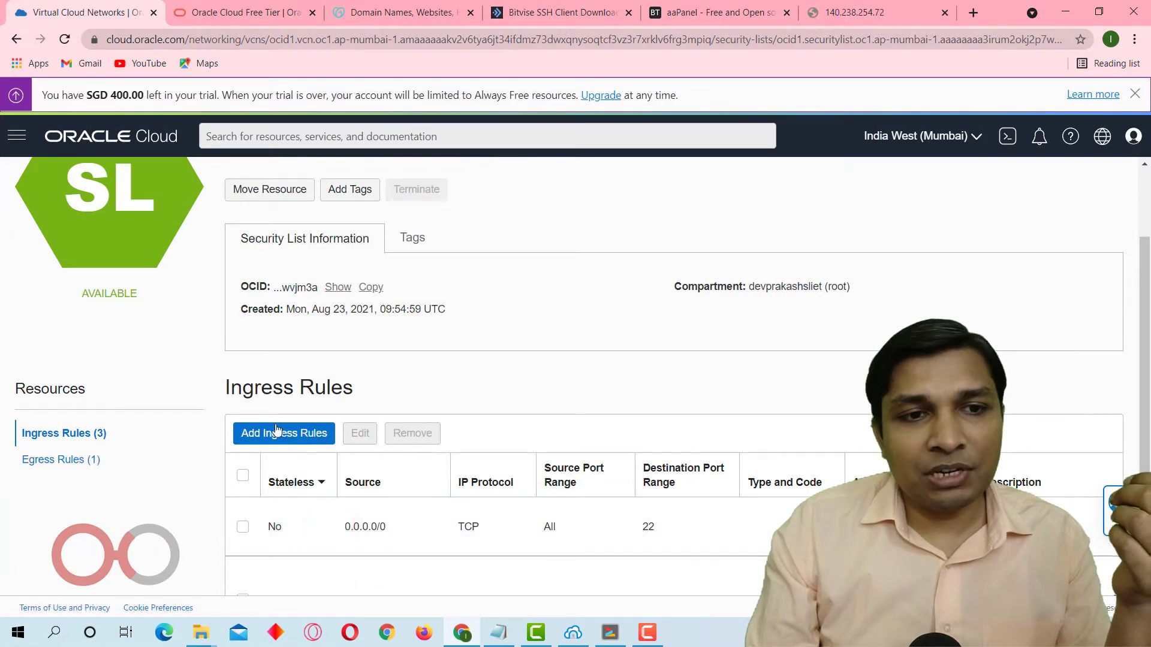
# Start a new ingress rule with source CIDR 0.0.0.0/0 and enter 8888 as the first destination port.
pyautogui.click(261, 441)
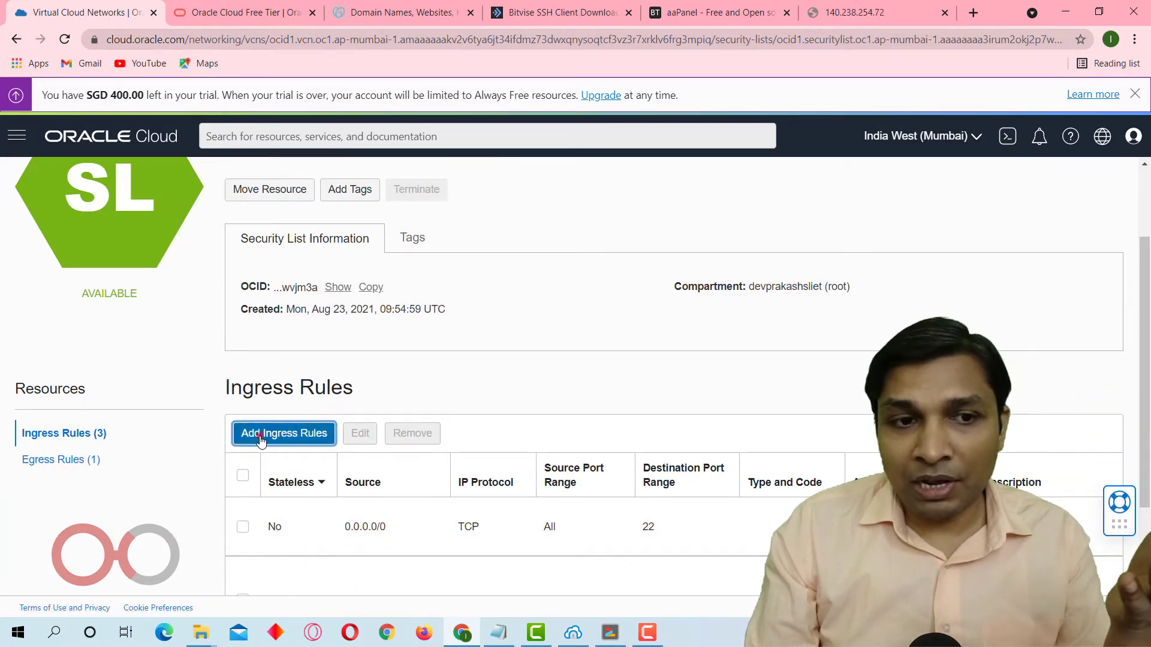
pyautogui.click(520, 353)
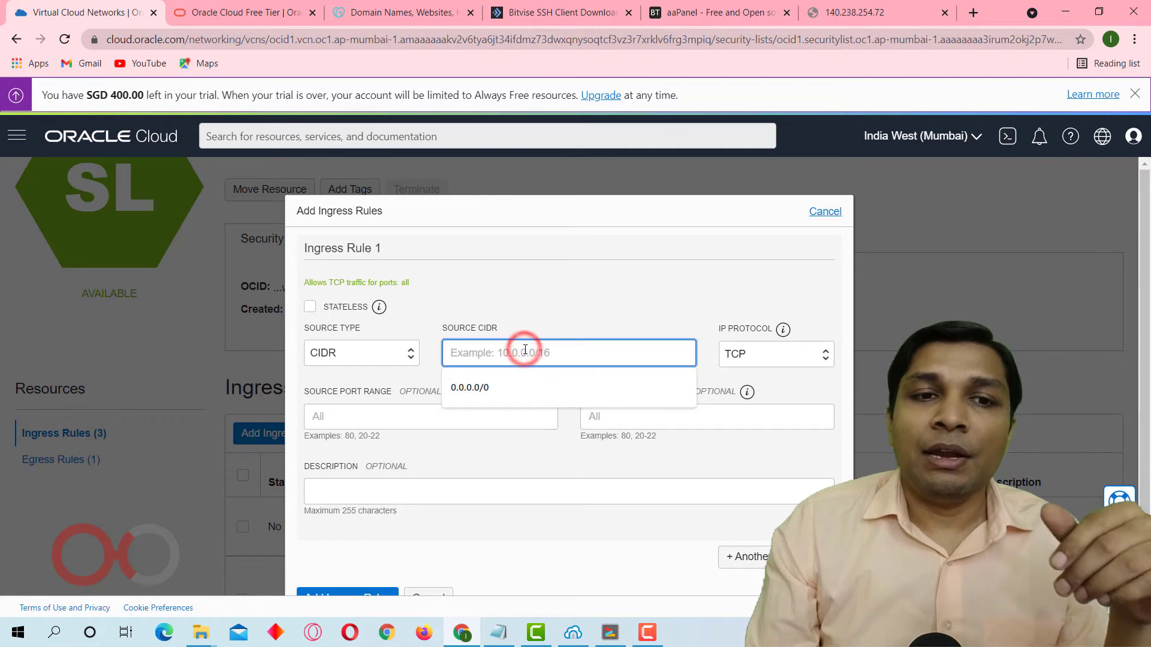
pyautogui.click(525, 383)
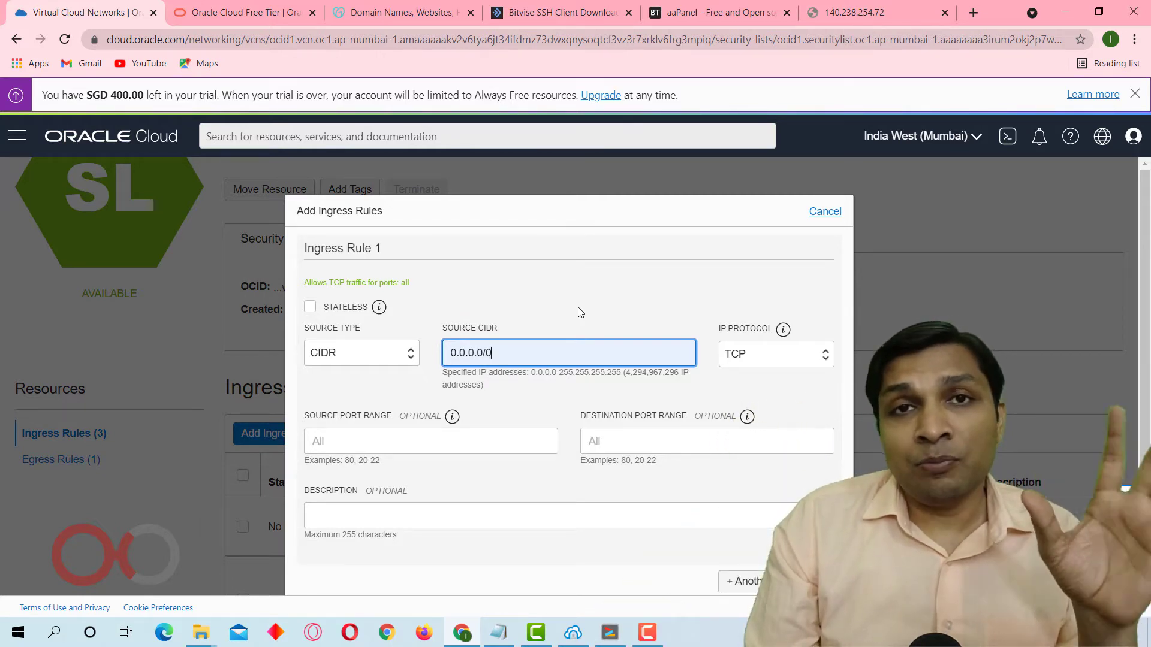
pyautogui.click(626, 441)
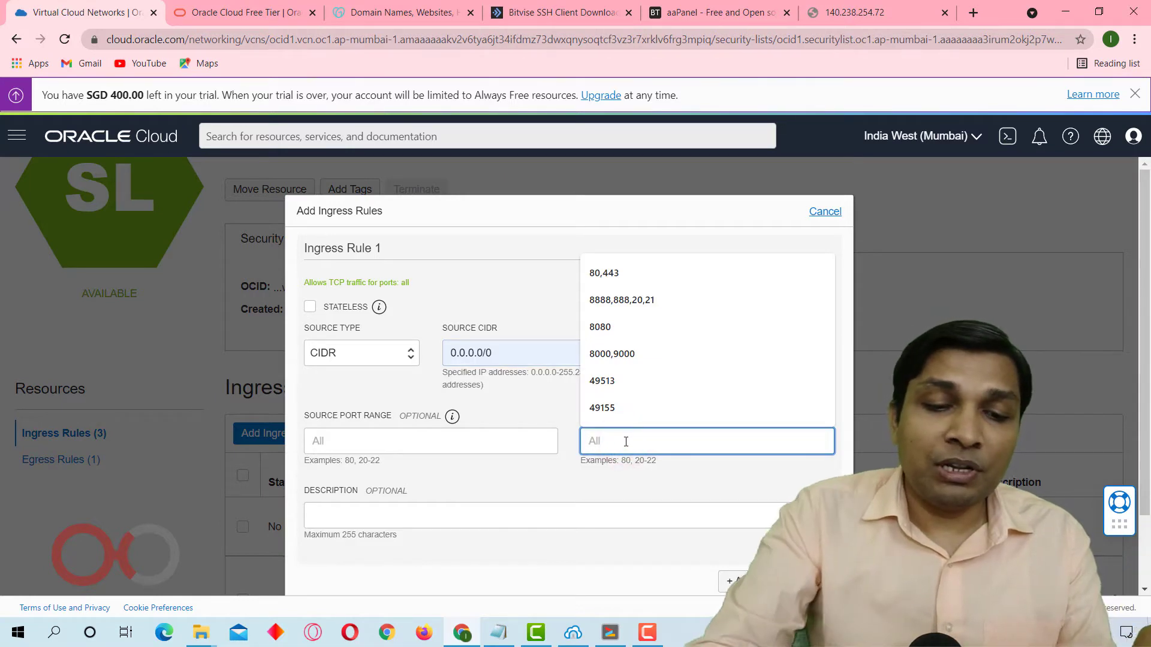
pyautogui.write('8888,')
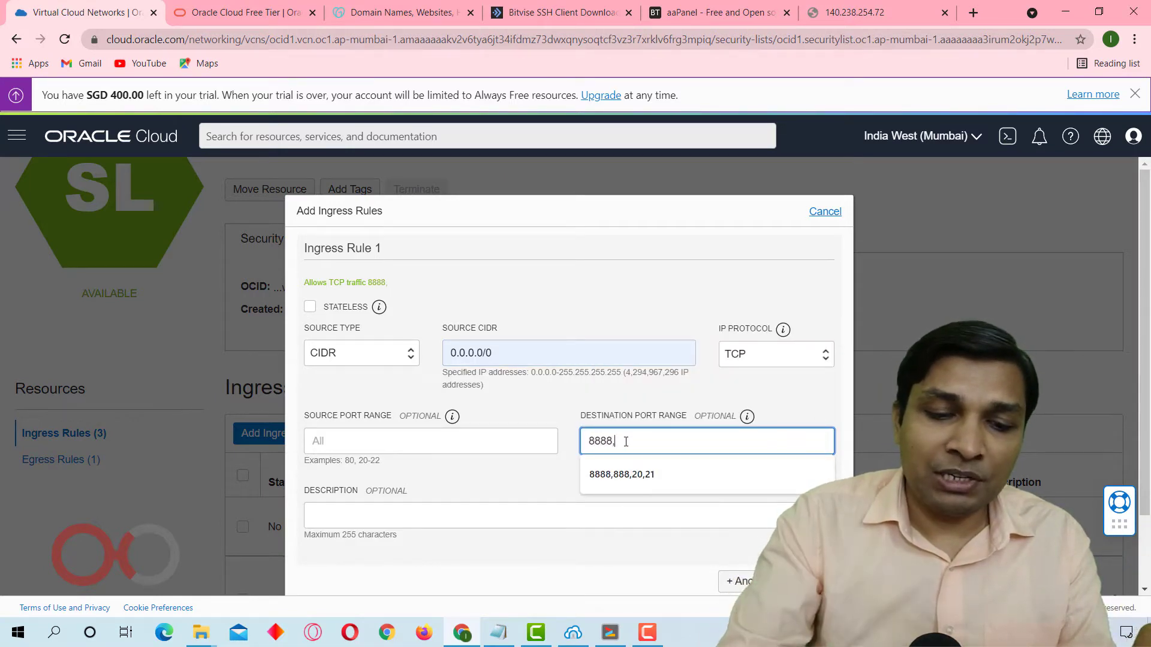
# Check the required ports in the terminal output, complete the destination port range as 8888,888,80,443,20,21 and add the ingress rule.
pyautogui.click(609, 634)
pyautogui.click(606, 409)
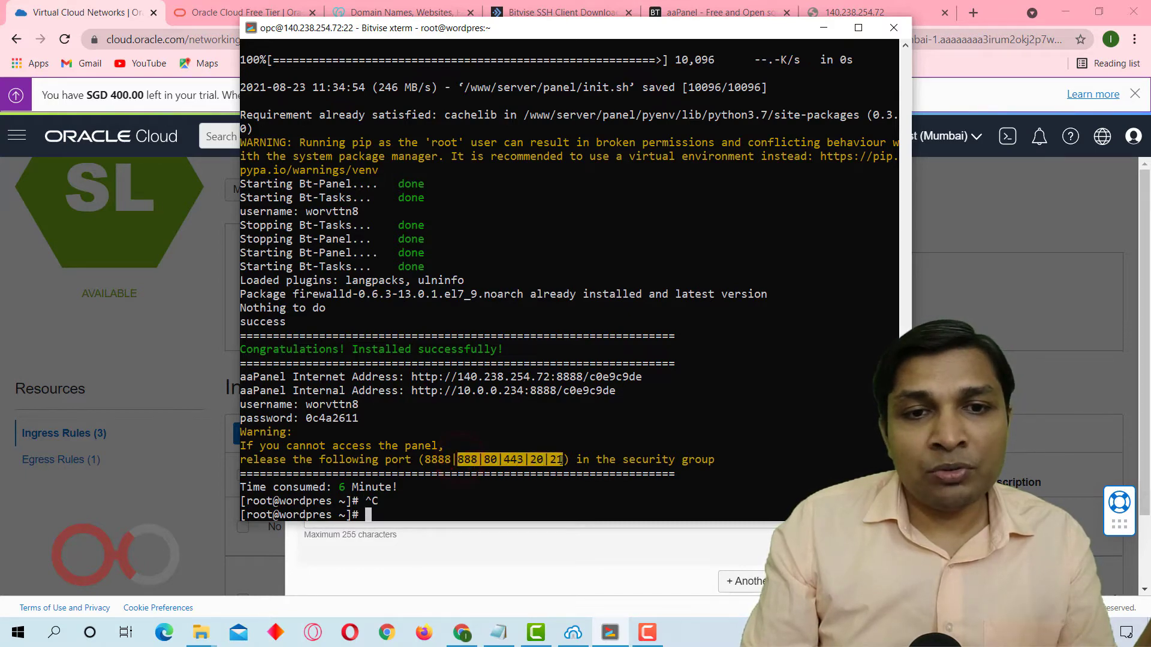
pyautogui.click(468, 461)
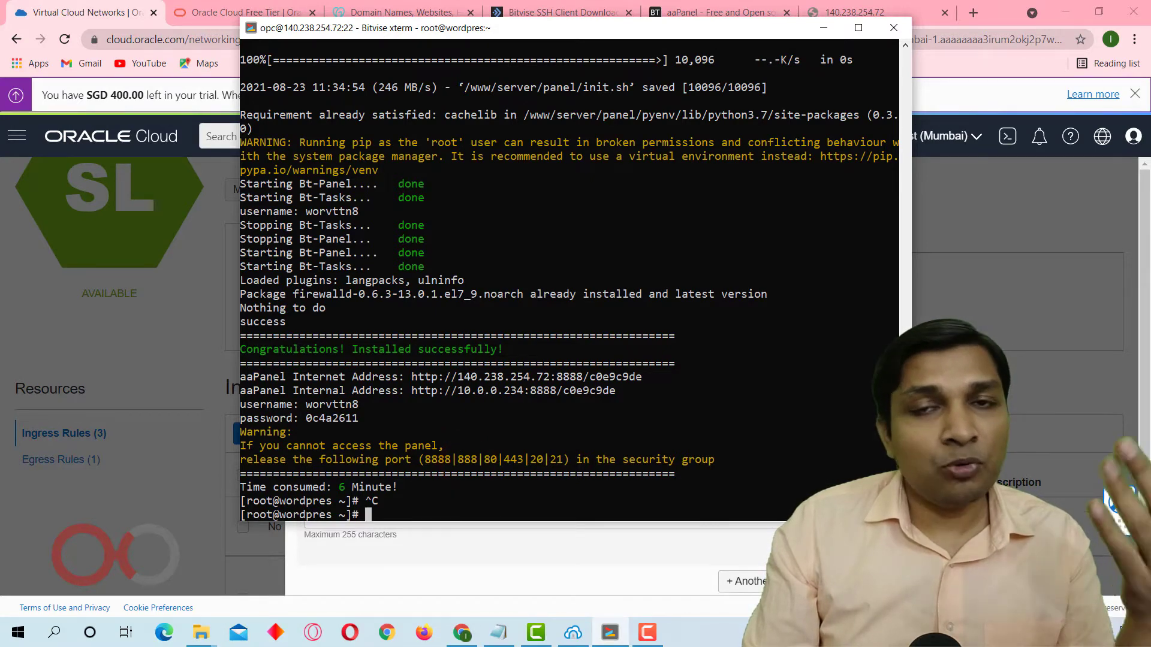
pyautogui.click(826, 27)
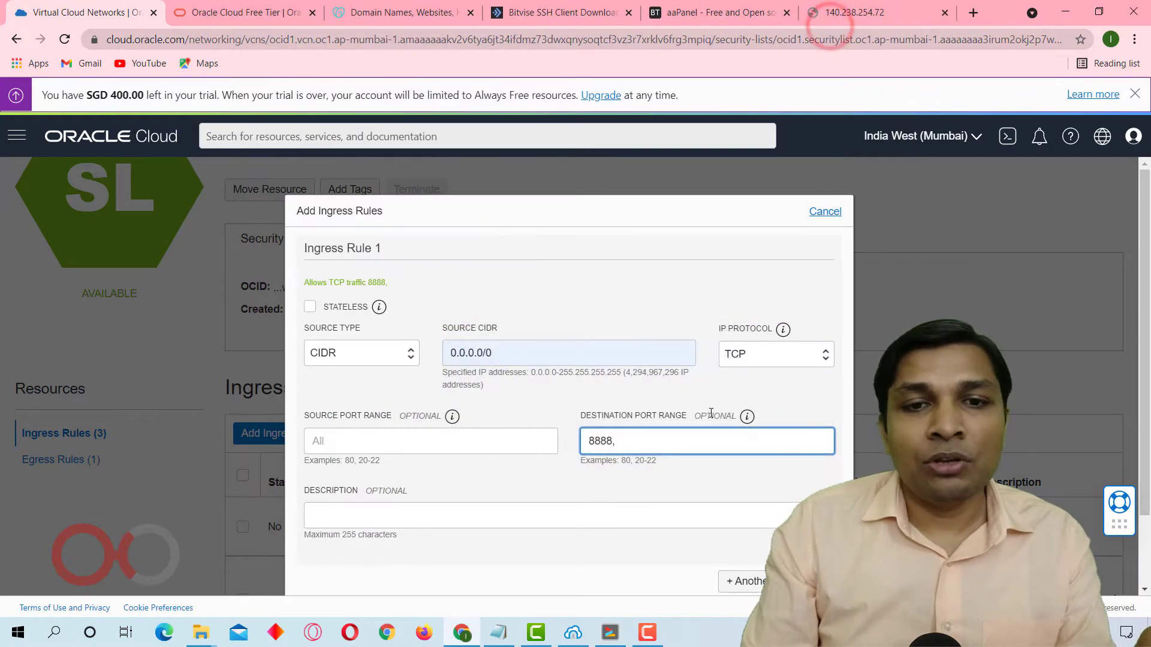
pyautogui.write('888')
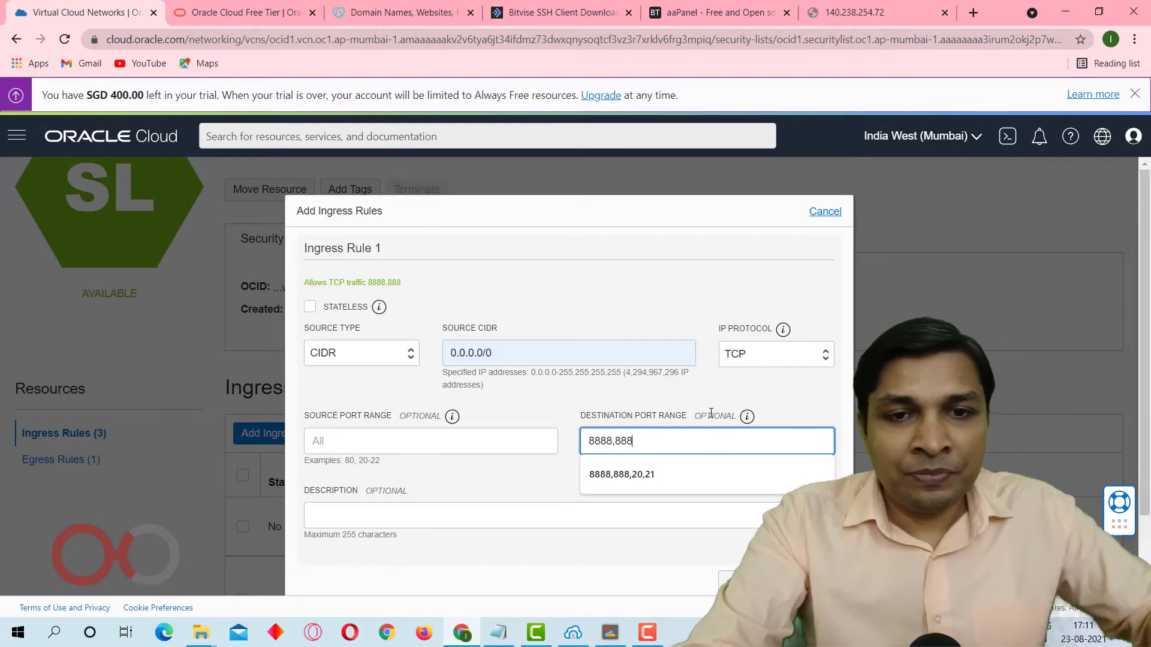
pyautogui.write(',')
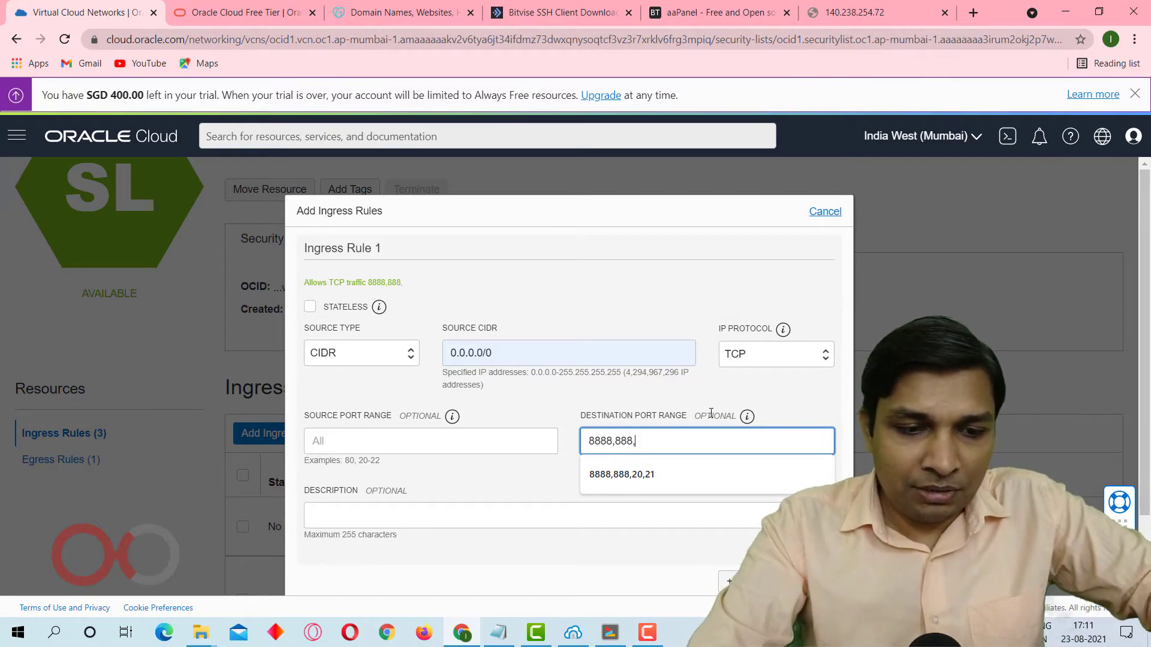
pyautogui.write('80,443,20,21')
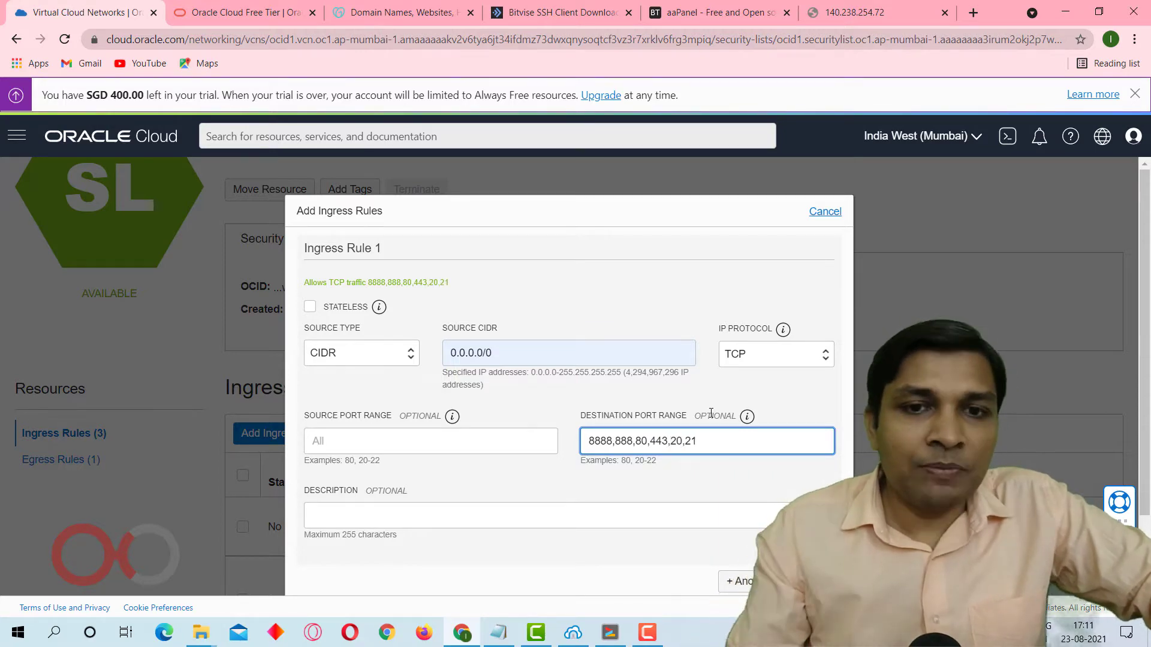
pyautogui.scroll(-3, 710, 420)
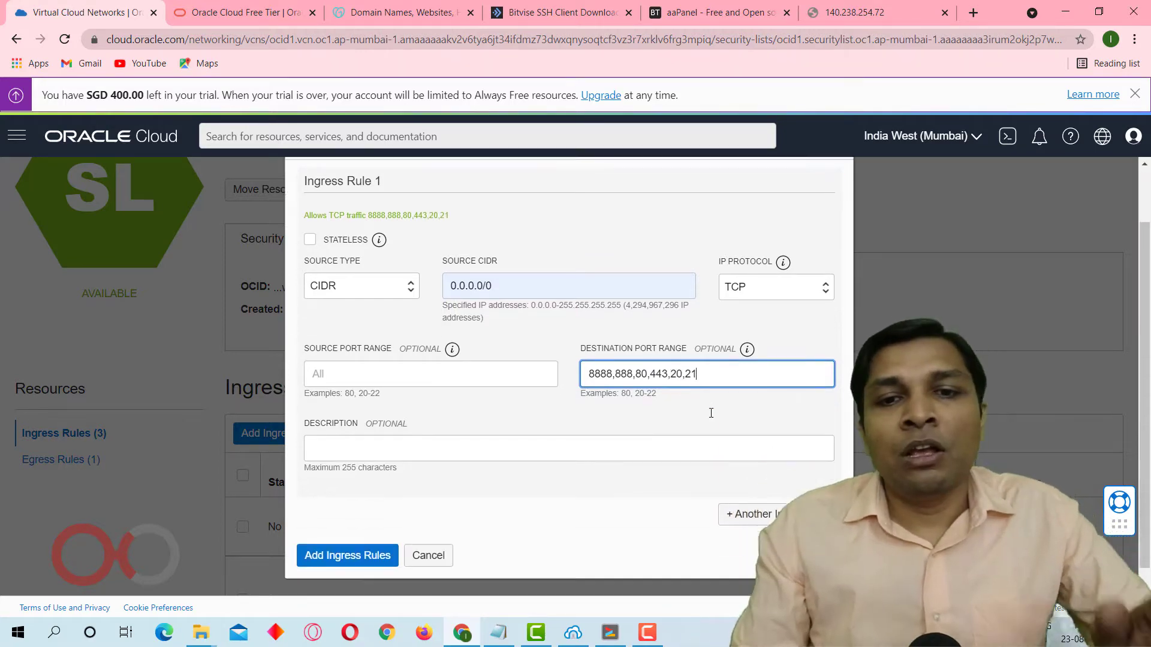
pyautogui.click(350, 535)
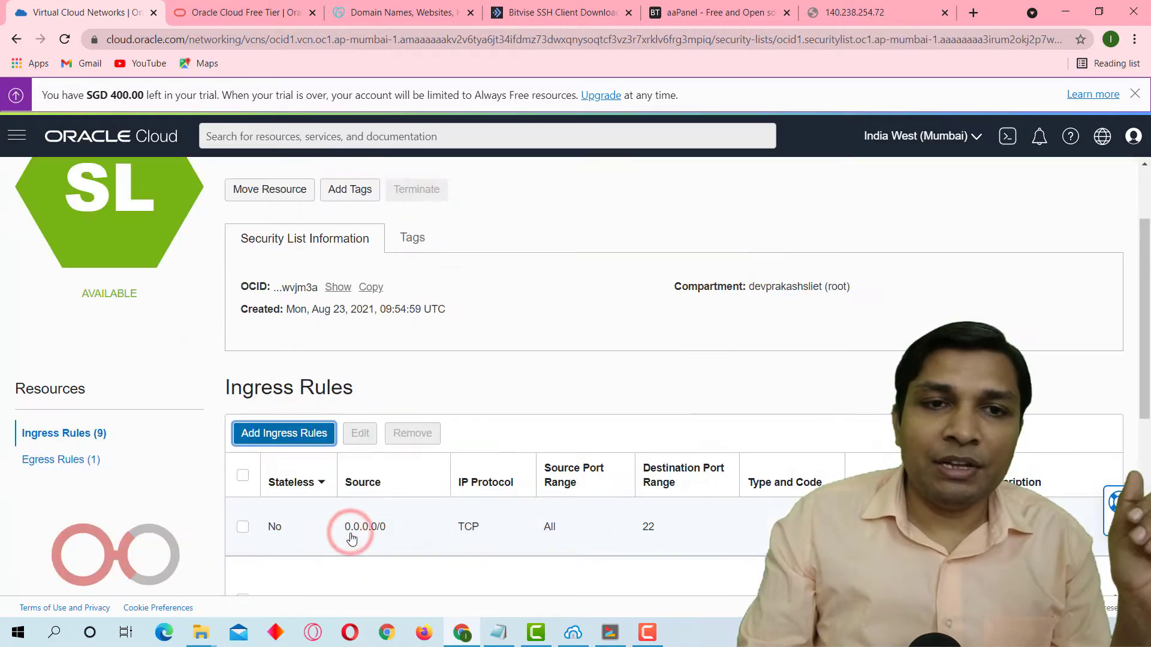
# Load the aaPanel address again in its existing browser tab.
pyautogui.click(893, 11)
pyautogui.click(865, 43)
pyautogui.press('Return')
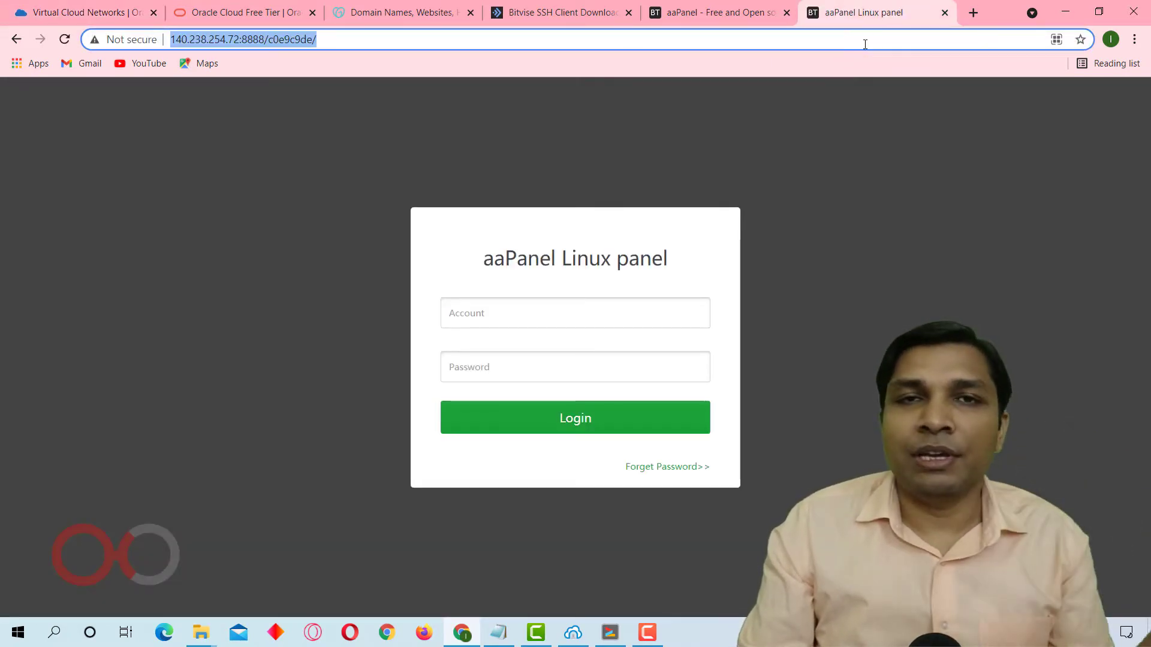
# Copy the generated aaPanel username from the terminal output into the login form's Account field.
pyautogui.click(575, 322)
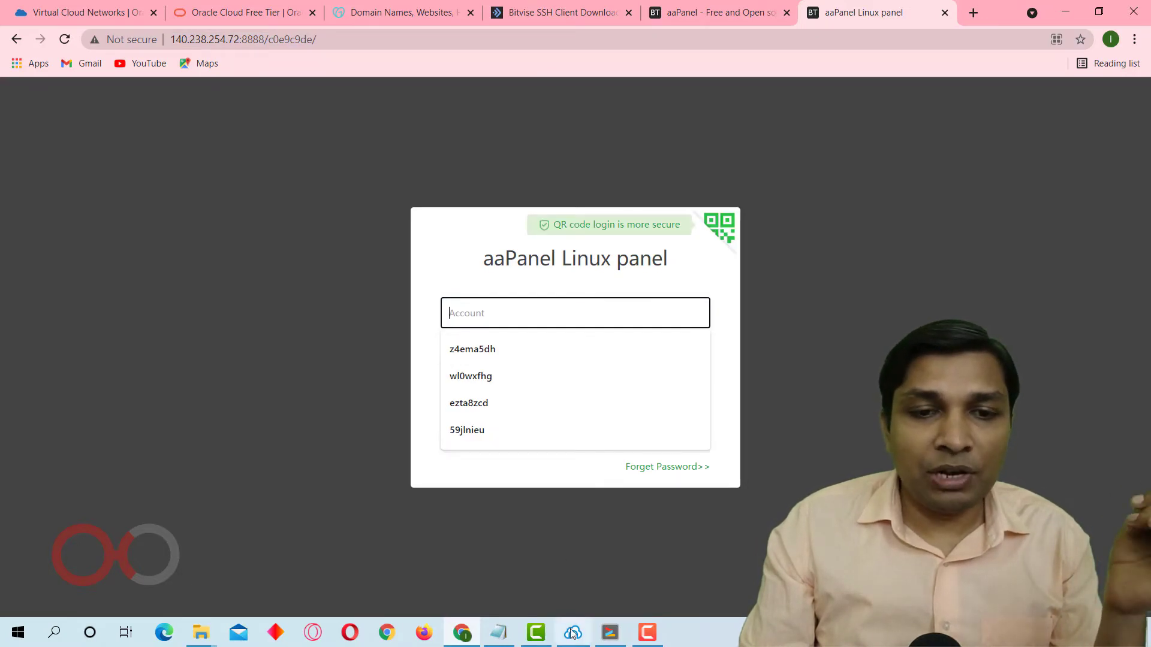
pyautogui.click(610, 633)
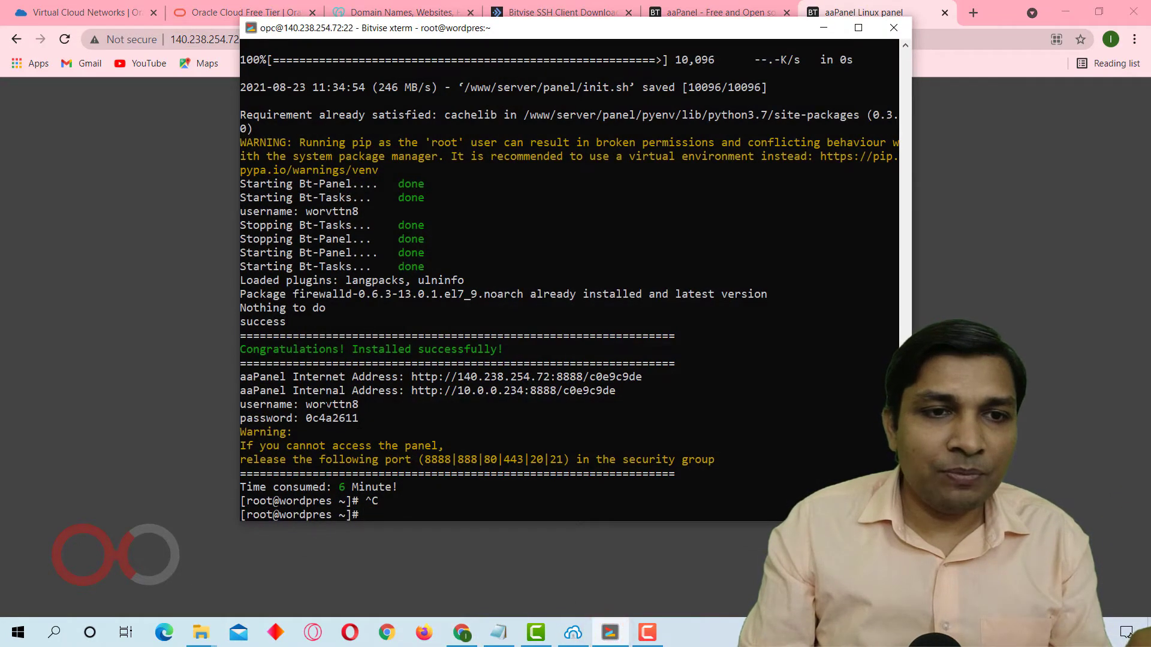
pyautogui.doubleClick(332, 404)
pyautogui.click(1086, 312)
pyautogui.click(549, 307)
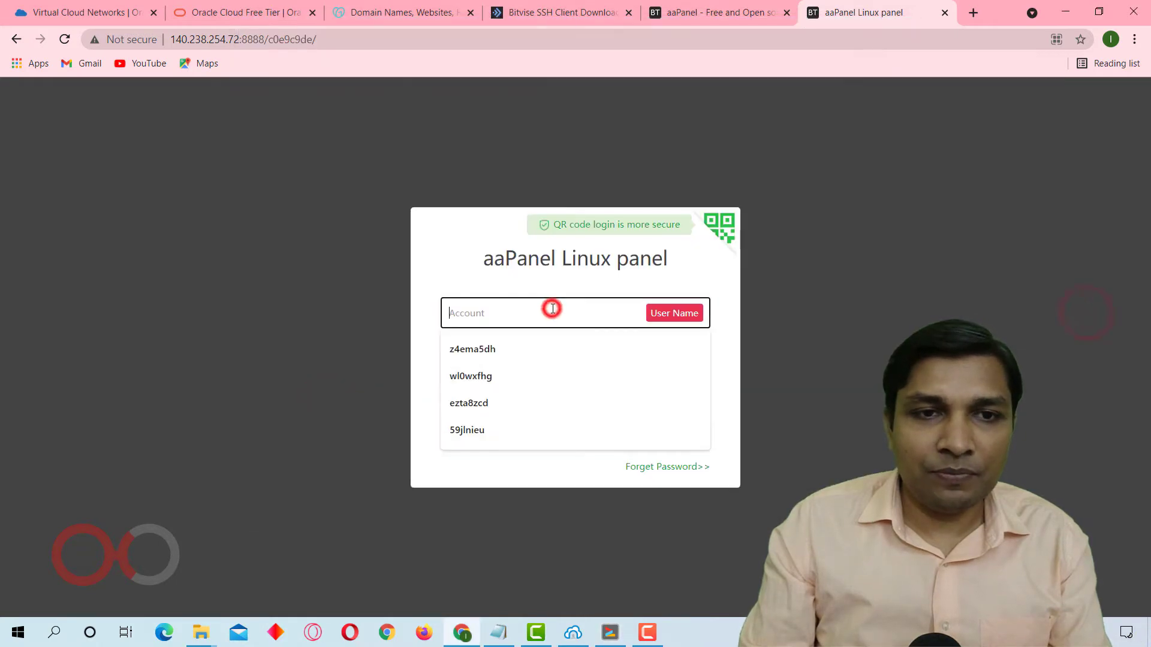
pyautogui.hotkey('ctrl', 'v')
pyautogui.press('Tab')
# Copy the aaPanel password from the terminal output into the Password field, log in and save the credentials in the browser.
pyautogui.hotkey('alt', 'Tab')
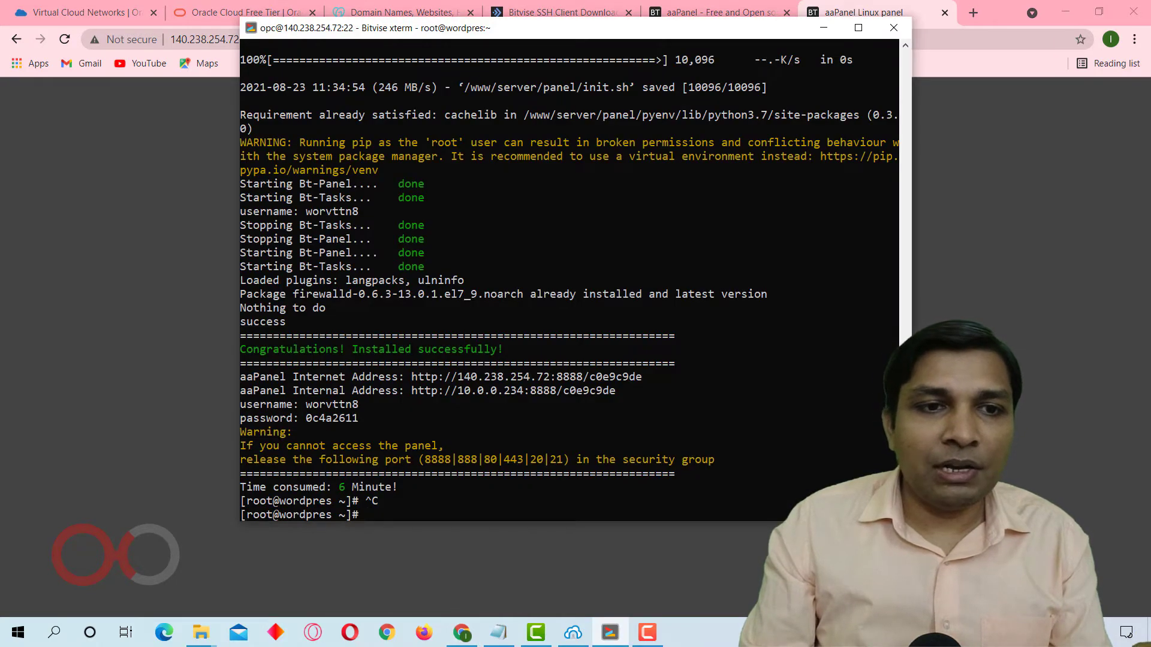
pyautogui.doubleClick(332, 418)
pyautogui.hotkey('alt', 'Tab')
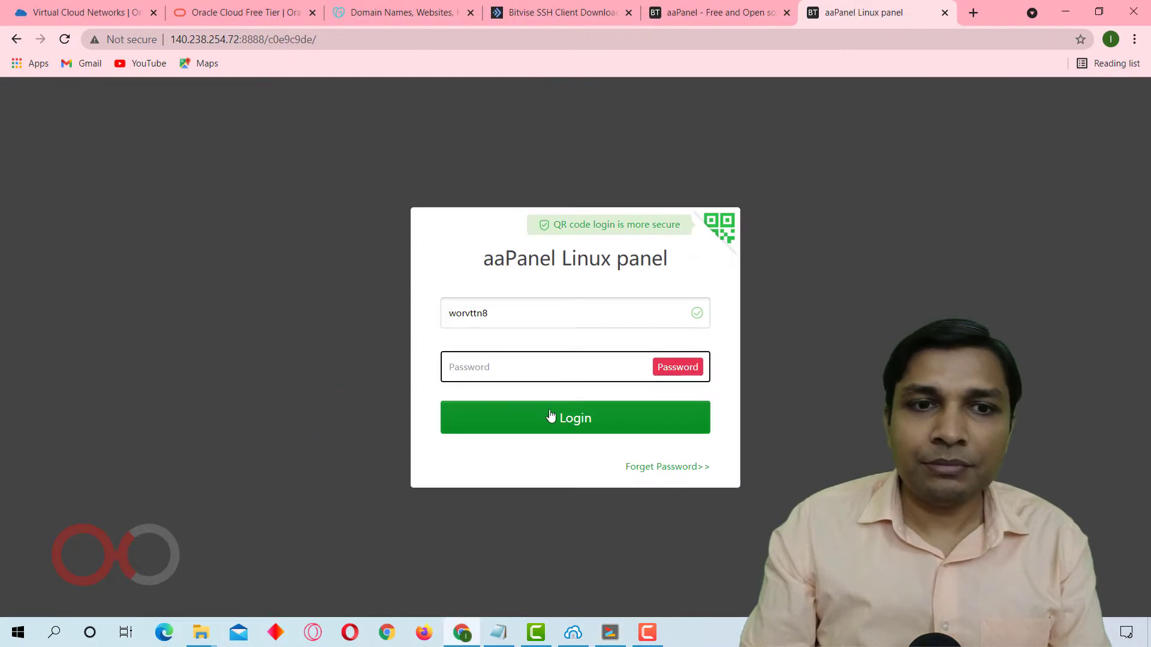
pyautogui.hotkey('ctrl', 'v')
pyautogui.click(560, 427)
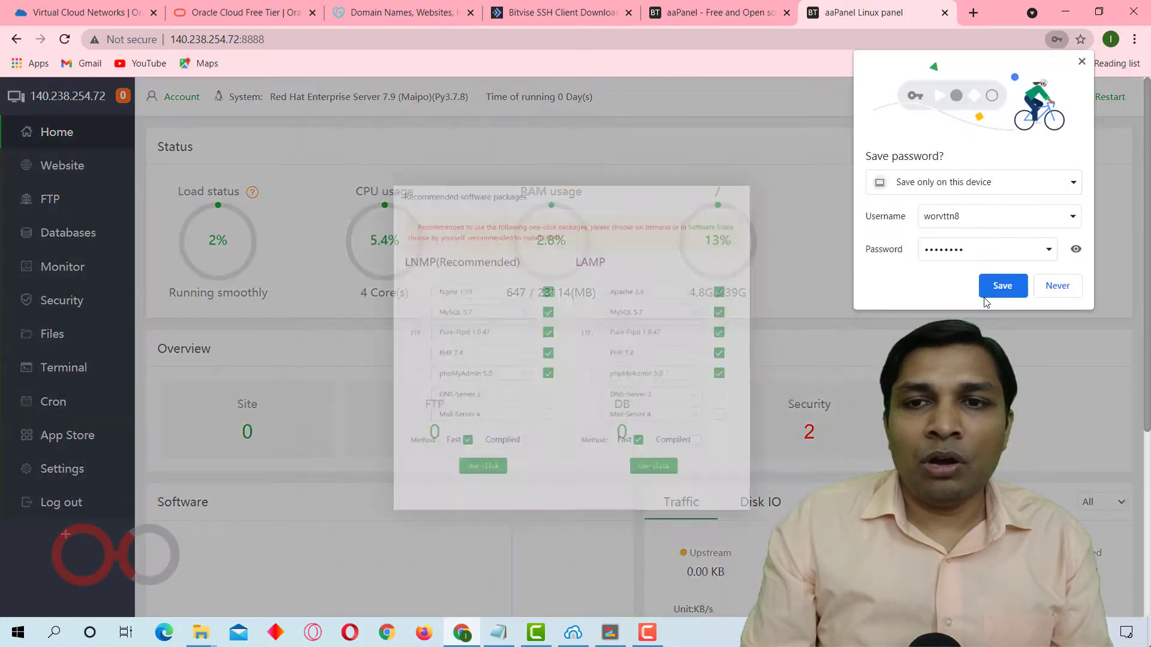
pyautogui.click(993, 290)
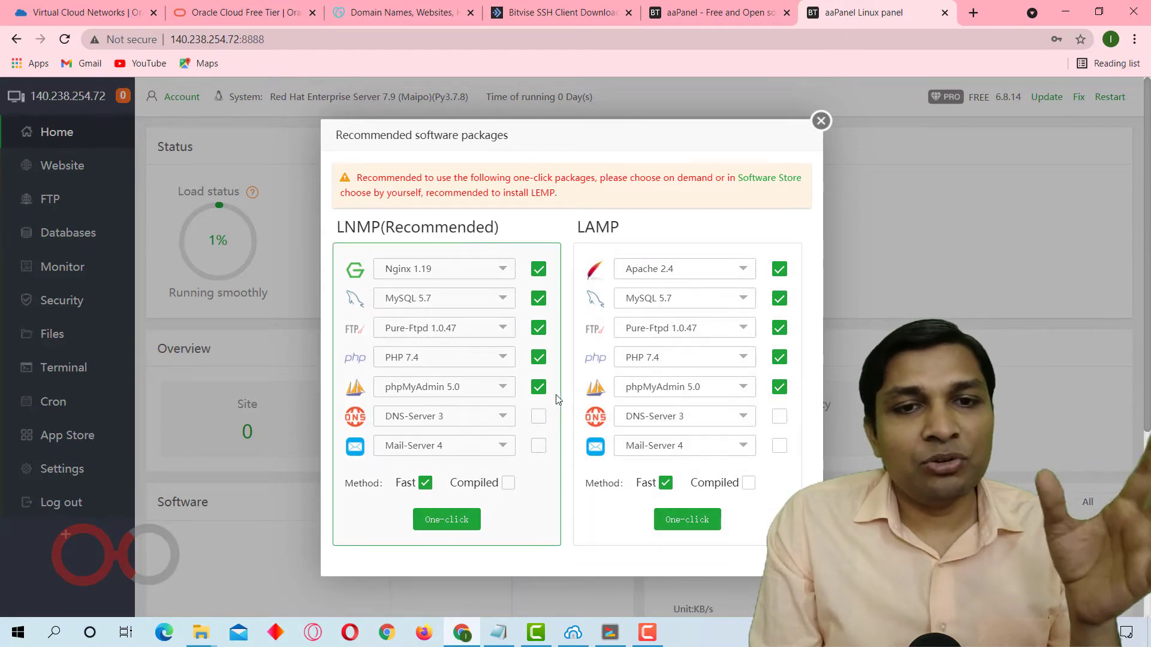
# Examine the Nginx and MySQL version choices and compare the recommended LNMP package with the LAMP package.
pyautogui.click(477, 270)
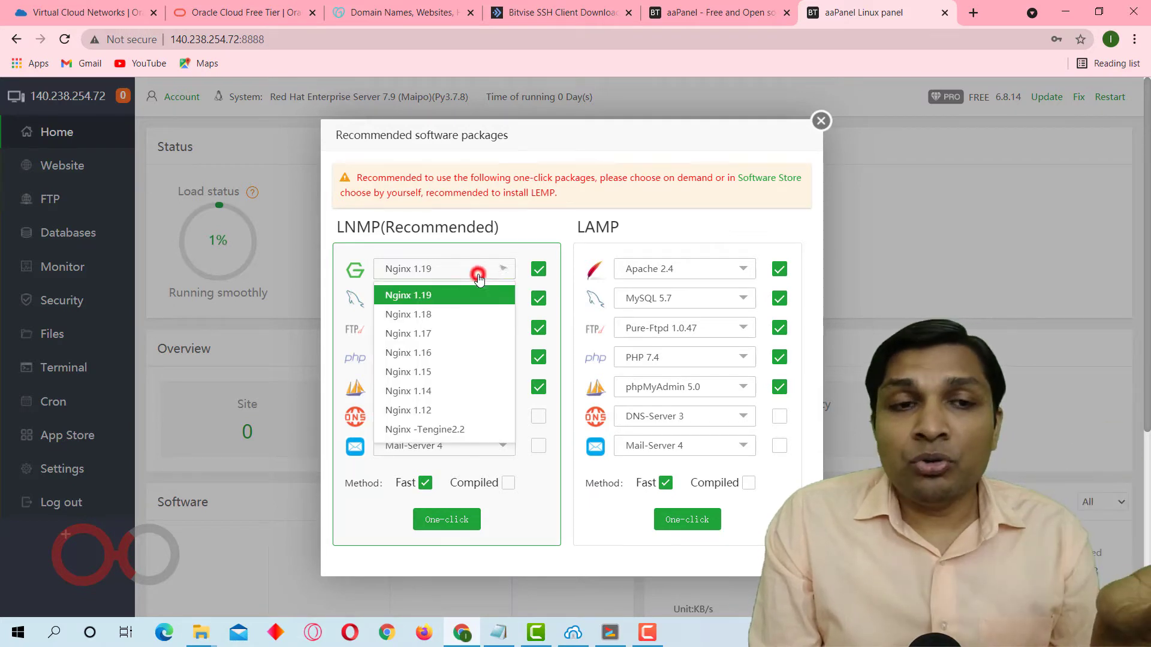
pyautogui.click(474, 296)
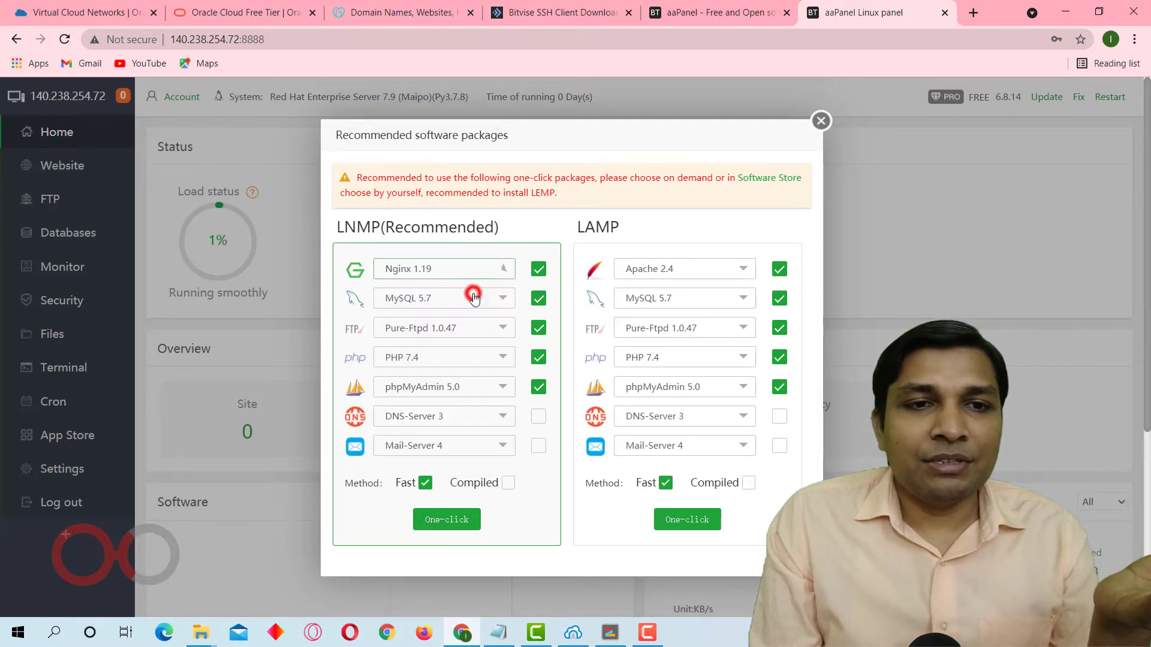
pyautogui.click(487, 303)
pyautogui.click(489, 303)
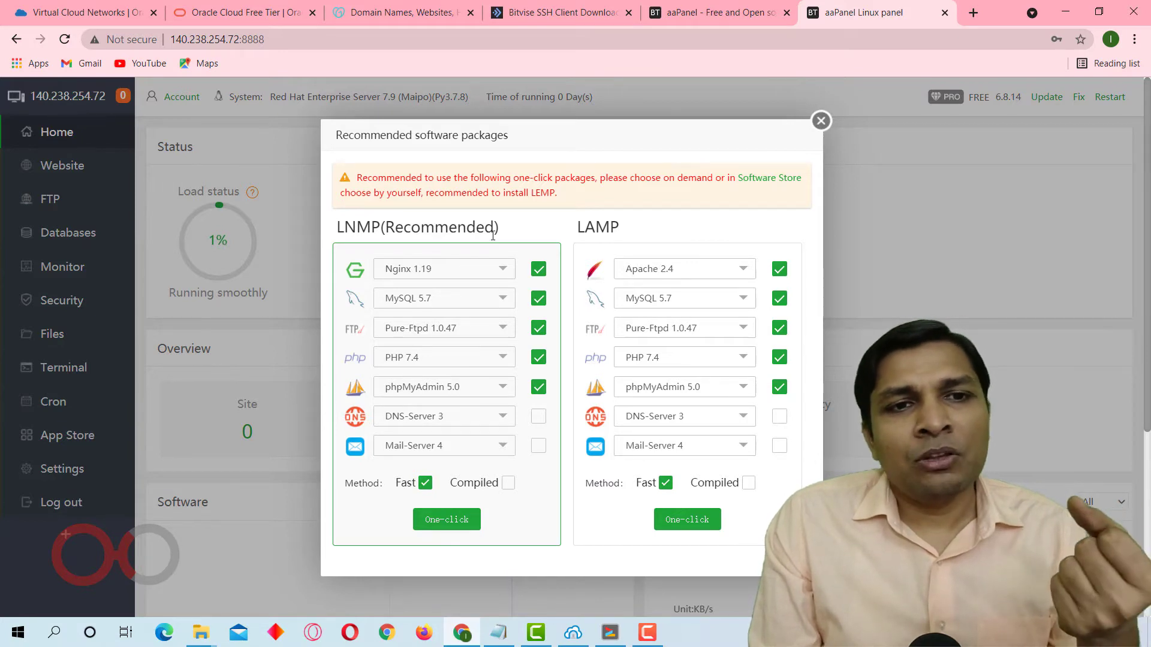
pyautogui.moveTo(410, 231); pyautogui.dragTo(501, 233)
pyautogui.click(406, 236)
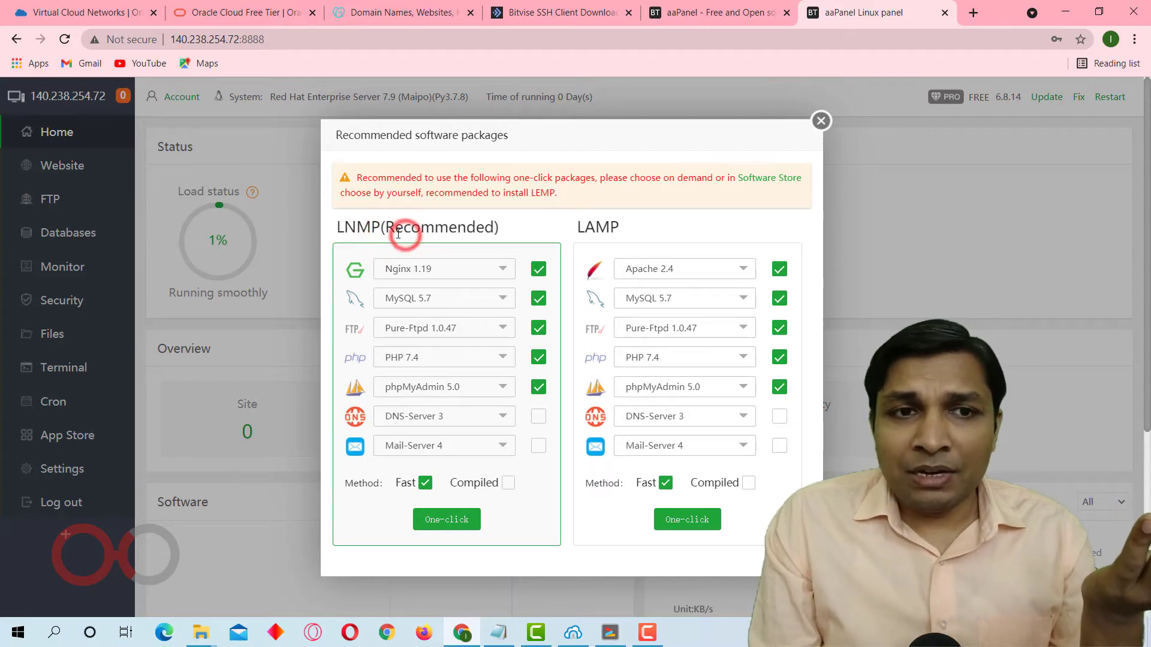
pyautogui.moveTo(387, 232); pyautogui.dragTo(492, 228)
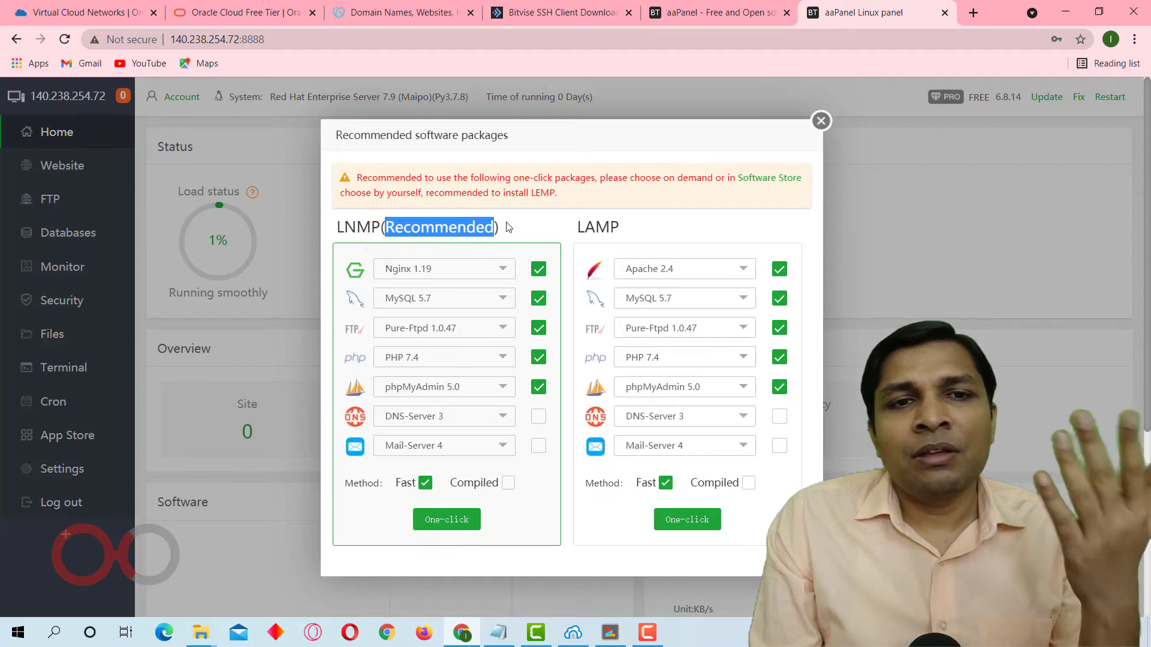
pyautogui.click(572, 228)
pyautogui.moveTo(578, 226); pyautogui.dragTo(619, 225)
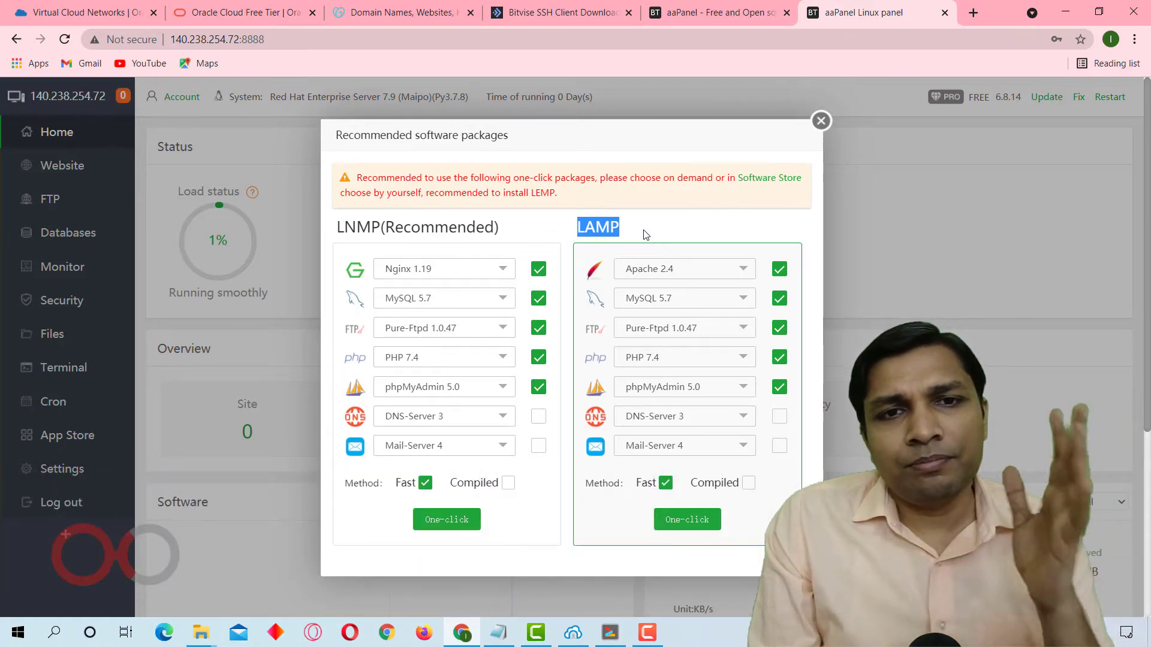
pyautogui.click(644, 233)
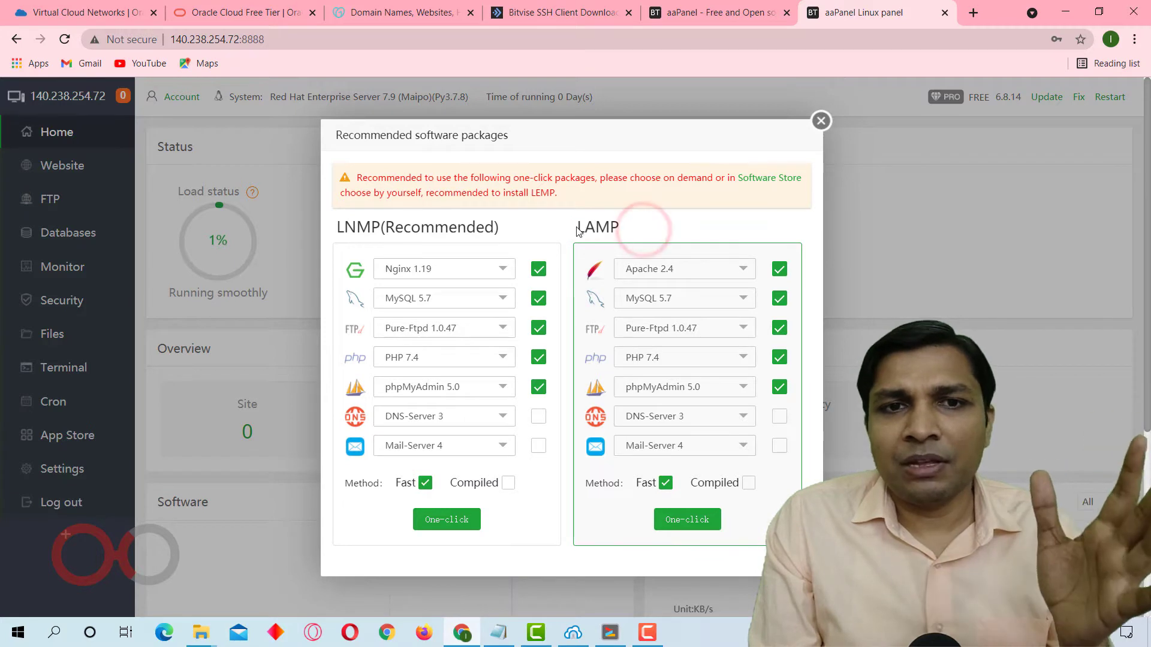
pyautogui.moveTo(575, 226); pyautogui.dragTo(609, 226)
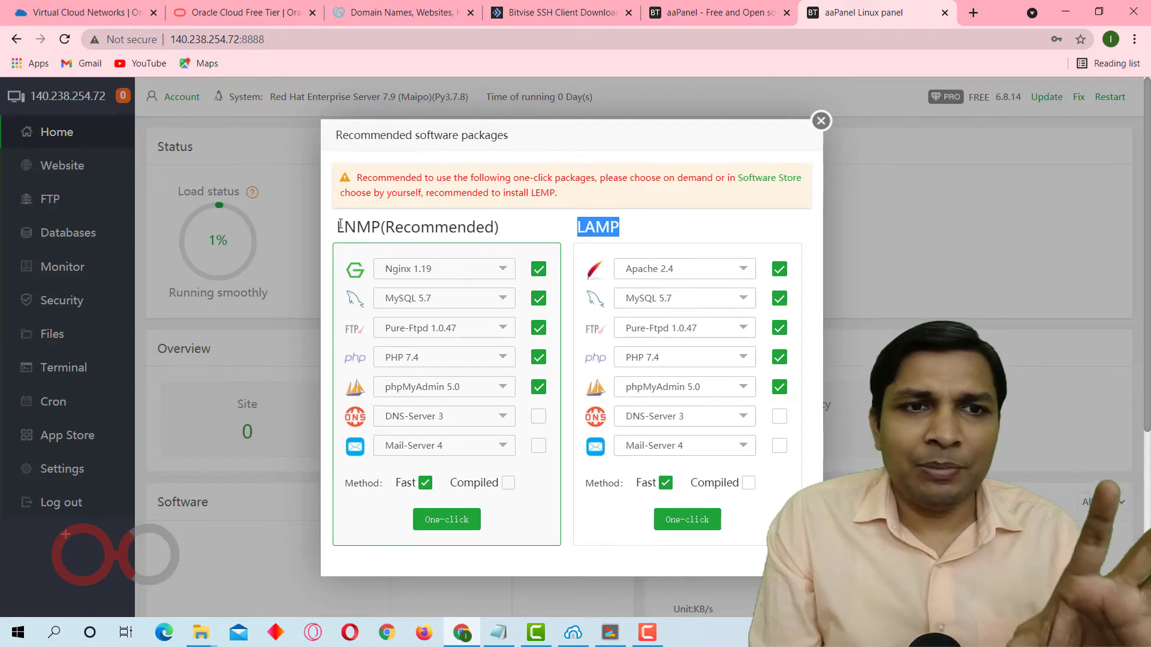
pyautogui.moveTo(340, 226); pyautogui.dragTo(384, 228)
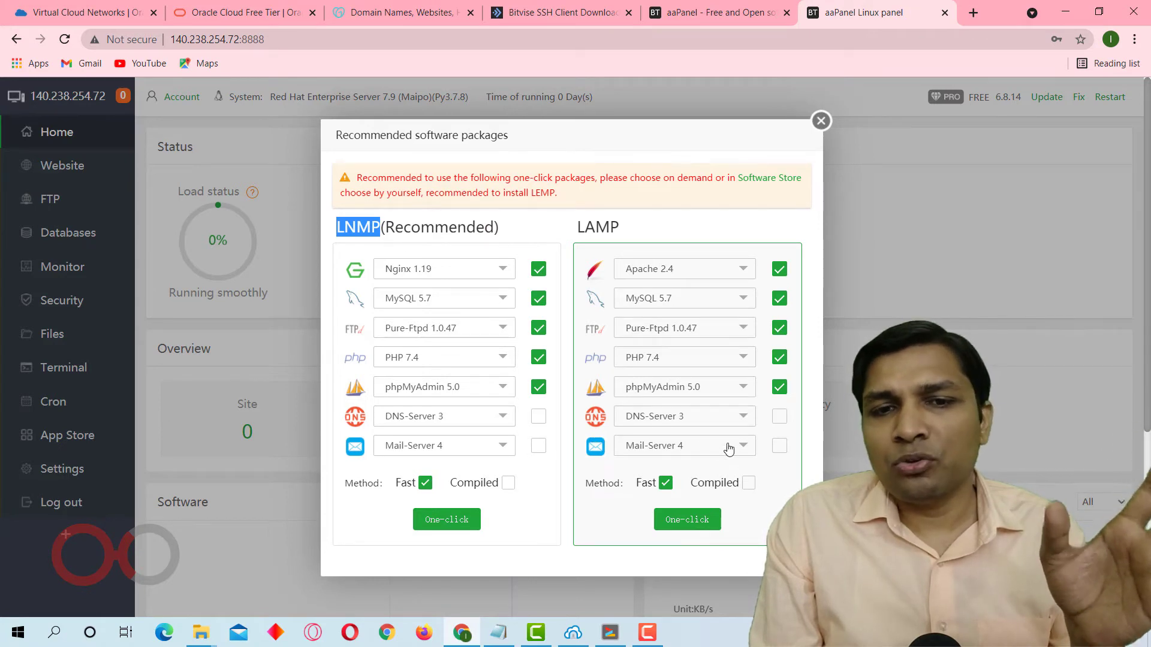
# Add DNS-Server 3 and Mail-Server 4 to the LAMP package and start its one-click installation with the Fast method.
pyautogui.click(782, 425)
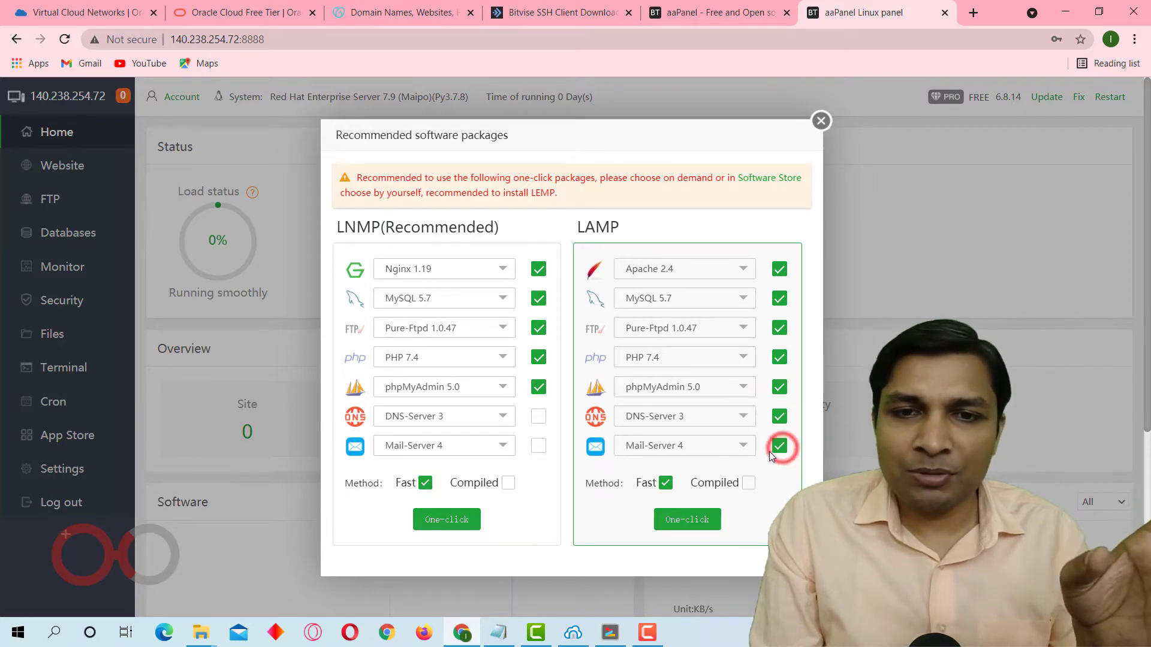
pyautogui.click(685, 520)
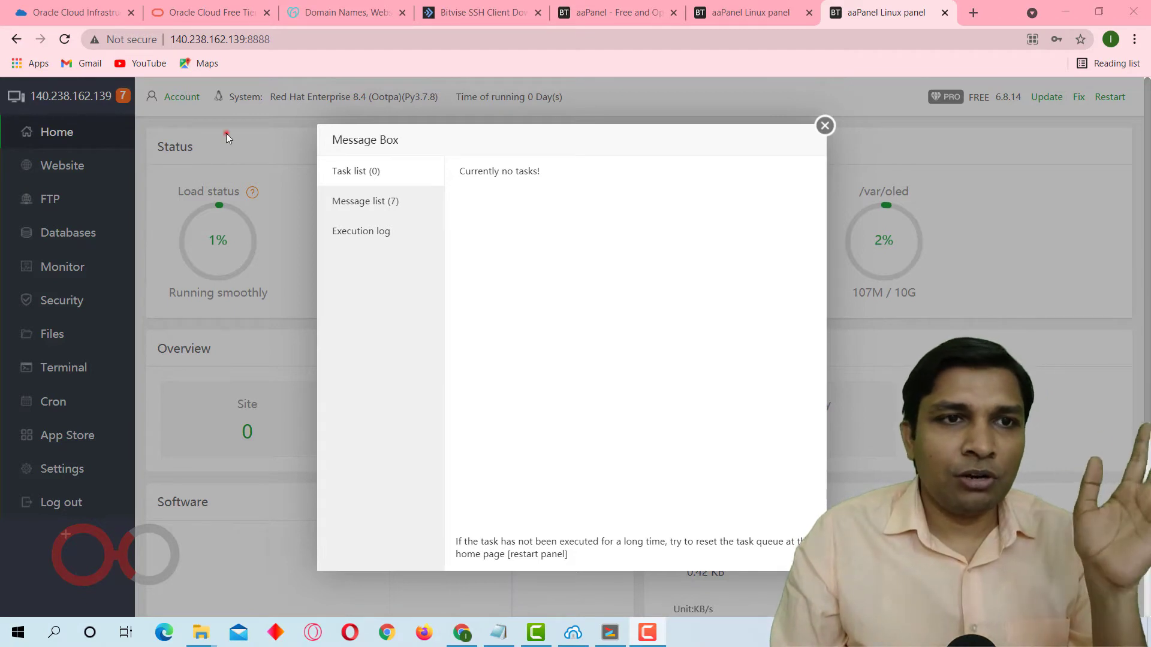
# Review the installation message list, close the Message Box and open the App Store.
pyautogui.click(377, 201)
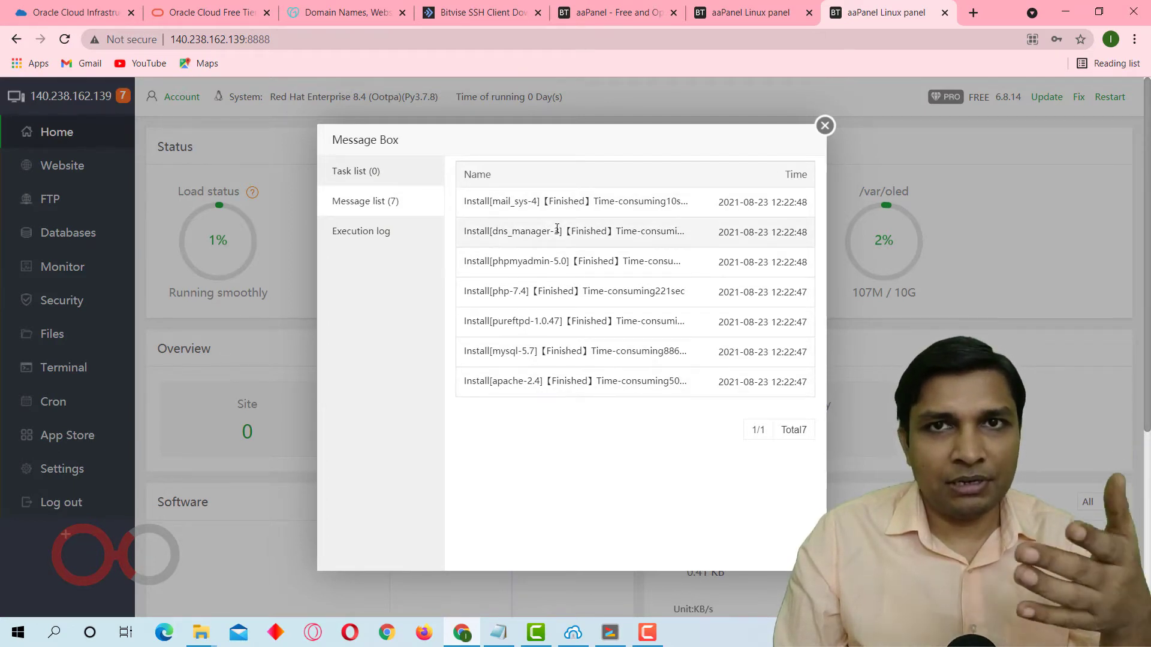
pyautogui.click(825, 127)
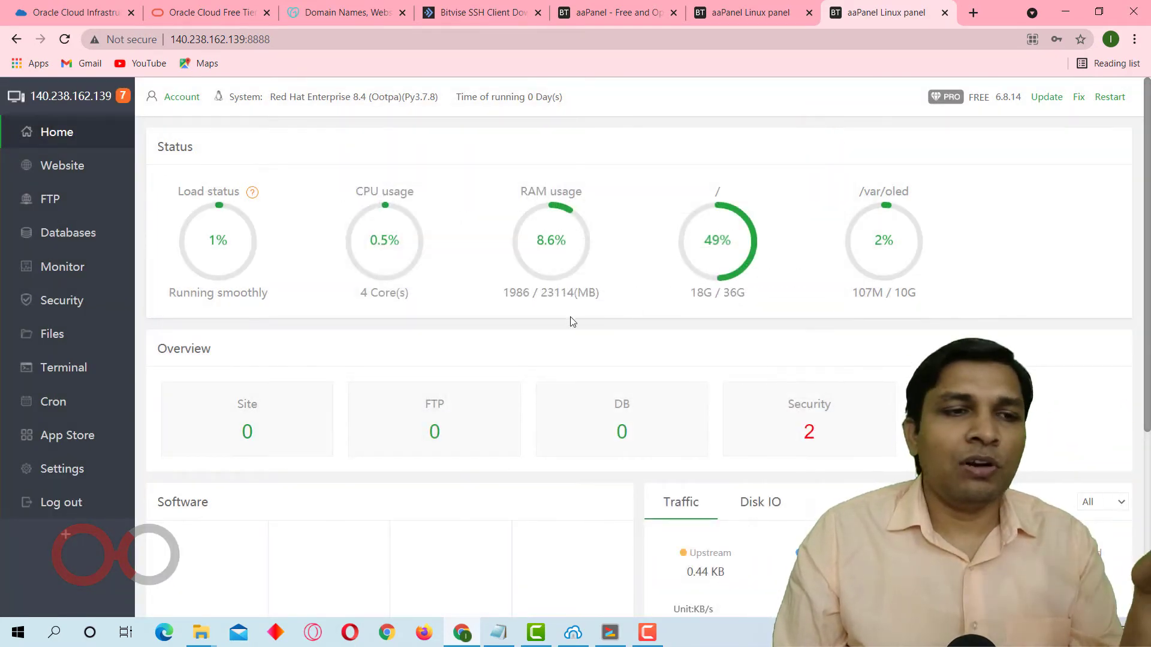
pyautogui.click(87, 431)
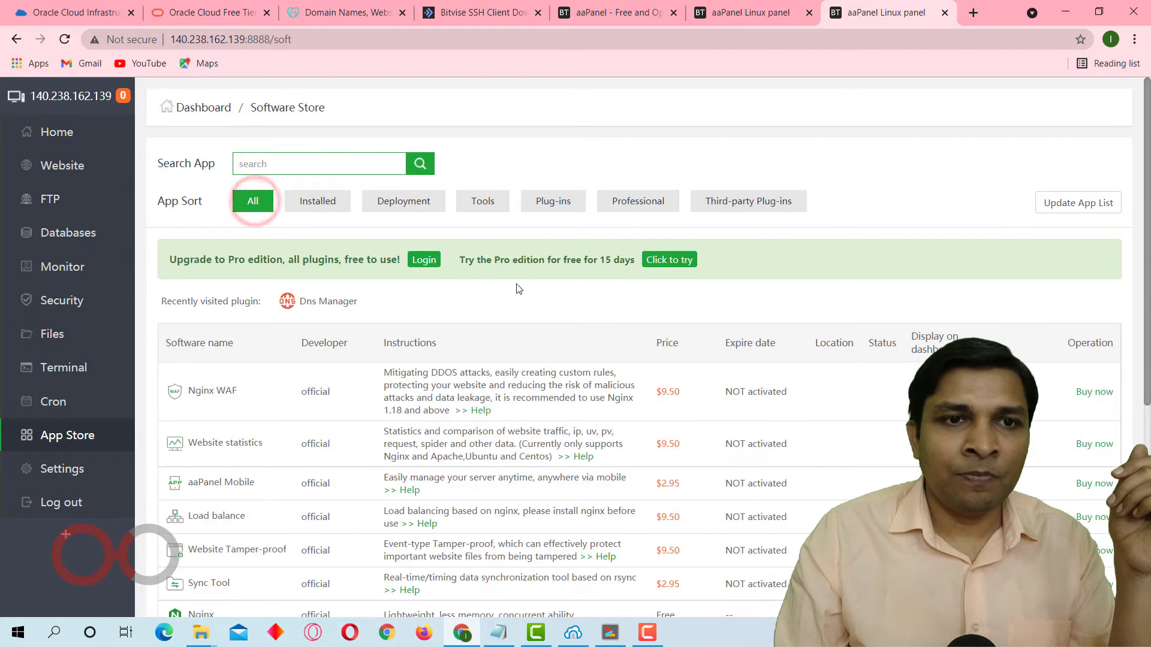
# Look through the full App Store software list and filter it to the installed apps.
pyautogui.scroll(-6, 390, 359)
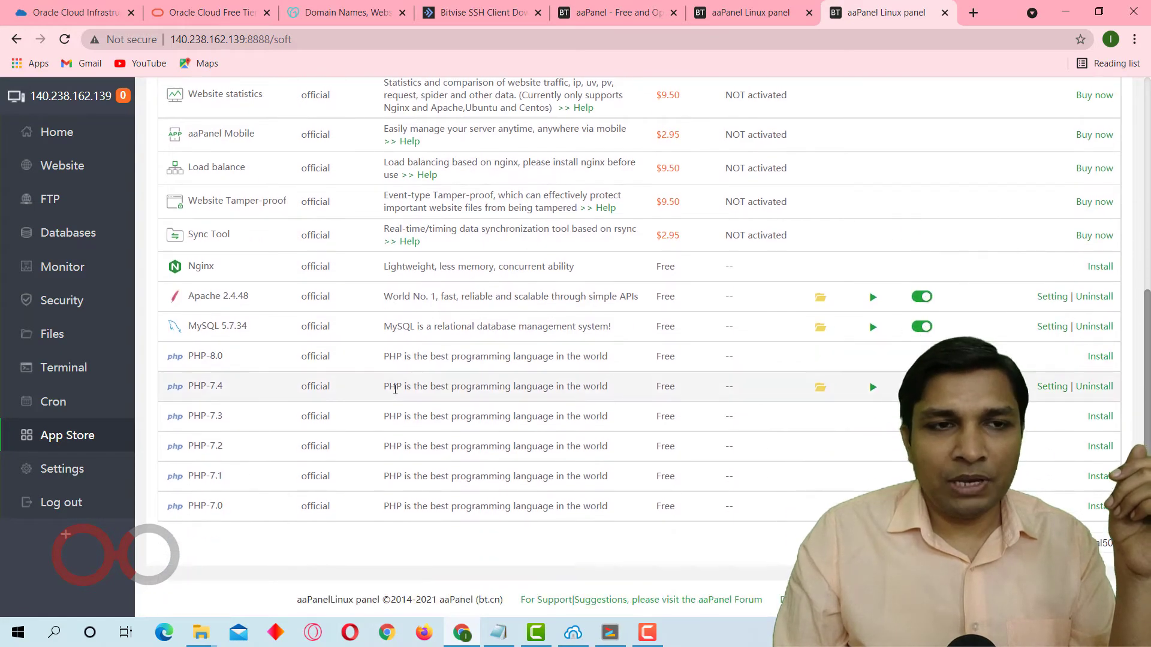
pyautogui.scroll(6, 390, 384)
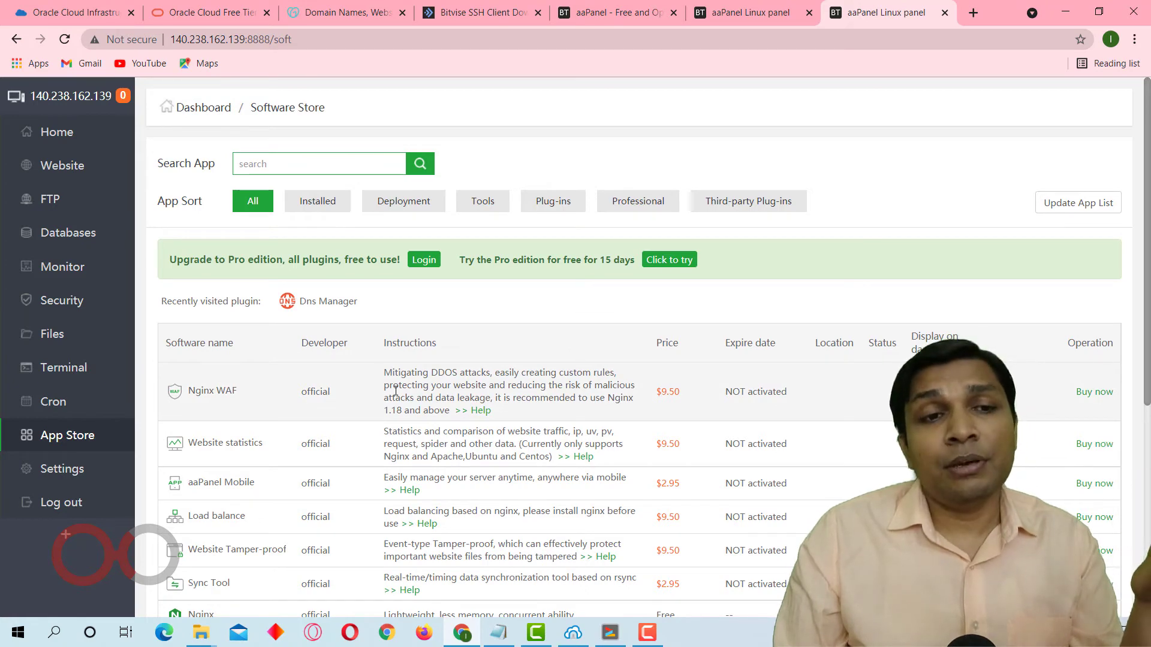
pyautogui.click(320, 202)
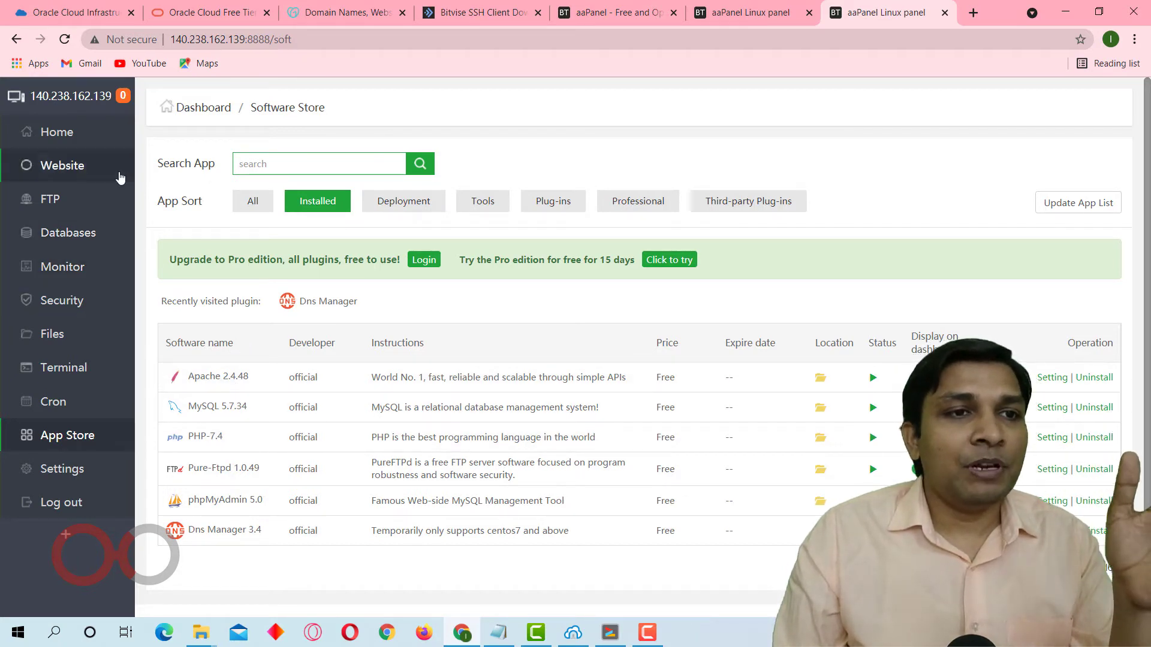
# Start adding a website for the domain indemo.in with a MySQL database.
pyautogui.click(101, 169)
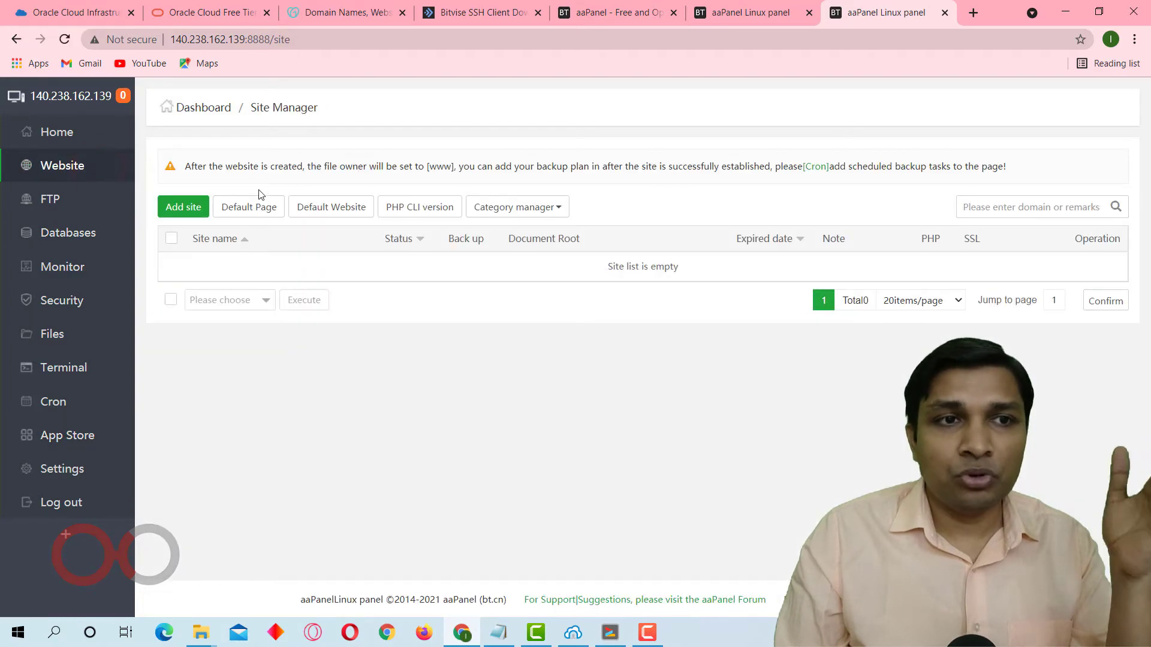
pyautogui.click(190, 209)
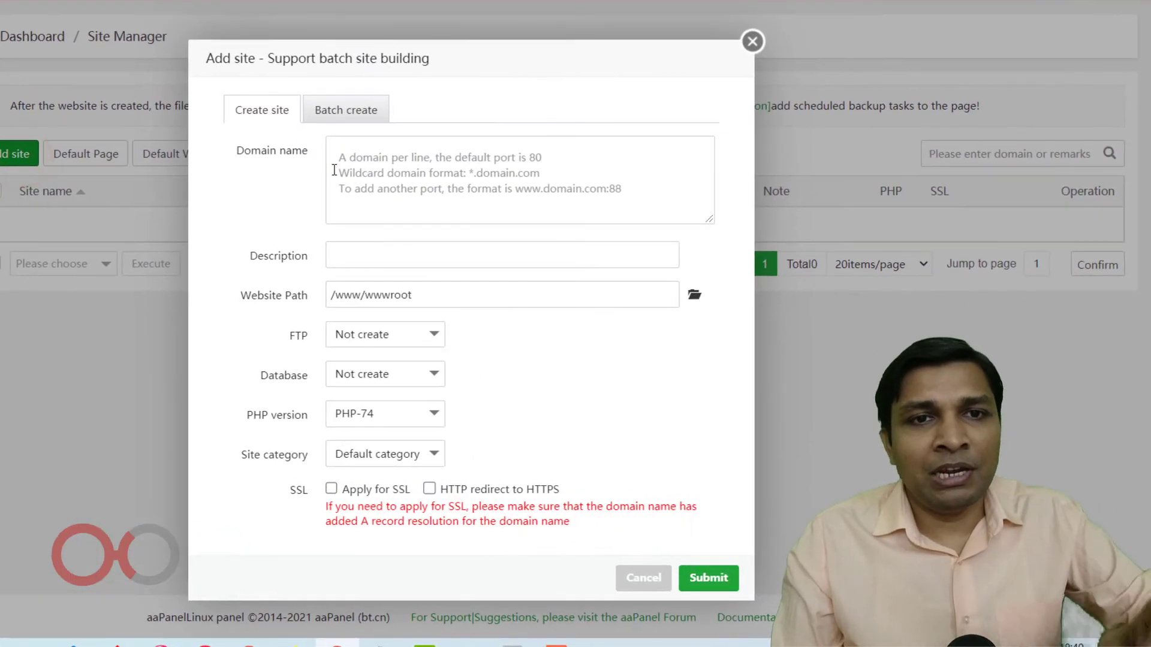
pyautogui.click(334, 170)
pyautogui.write('ind')
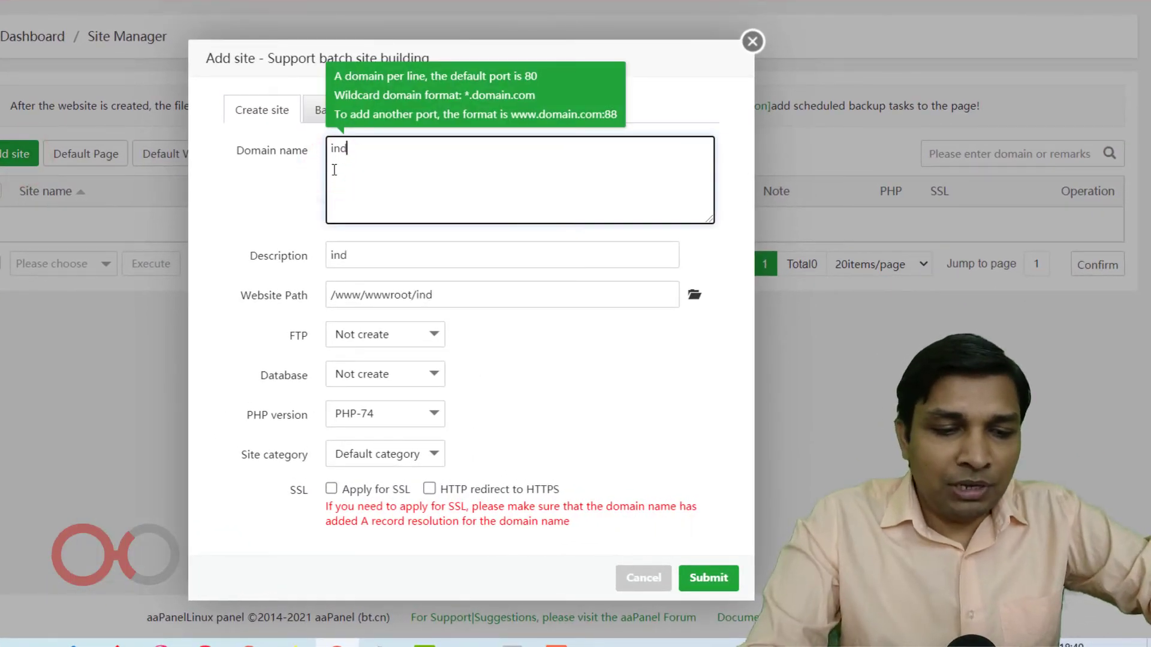
pyautogui.write('emo.in')
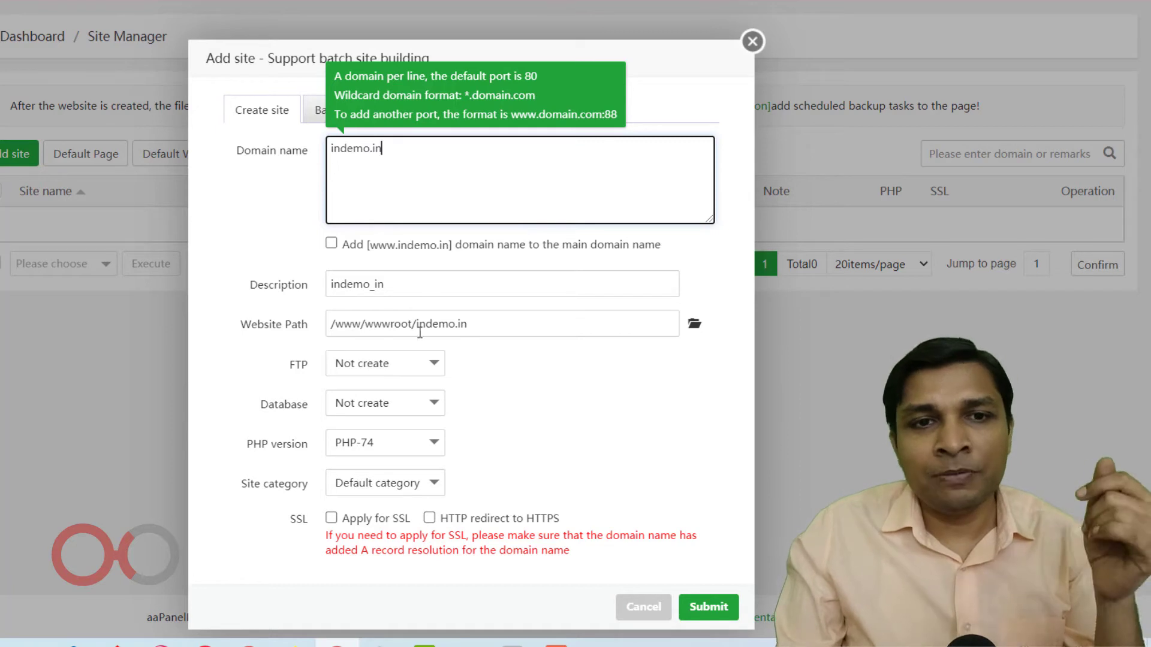
pyautogui.click(384, 411)
pyautogui.click(379, 459)
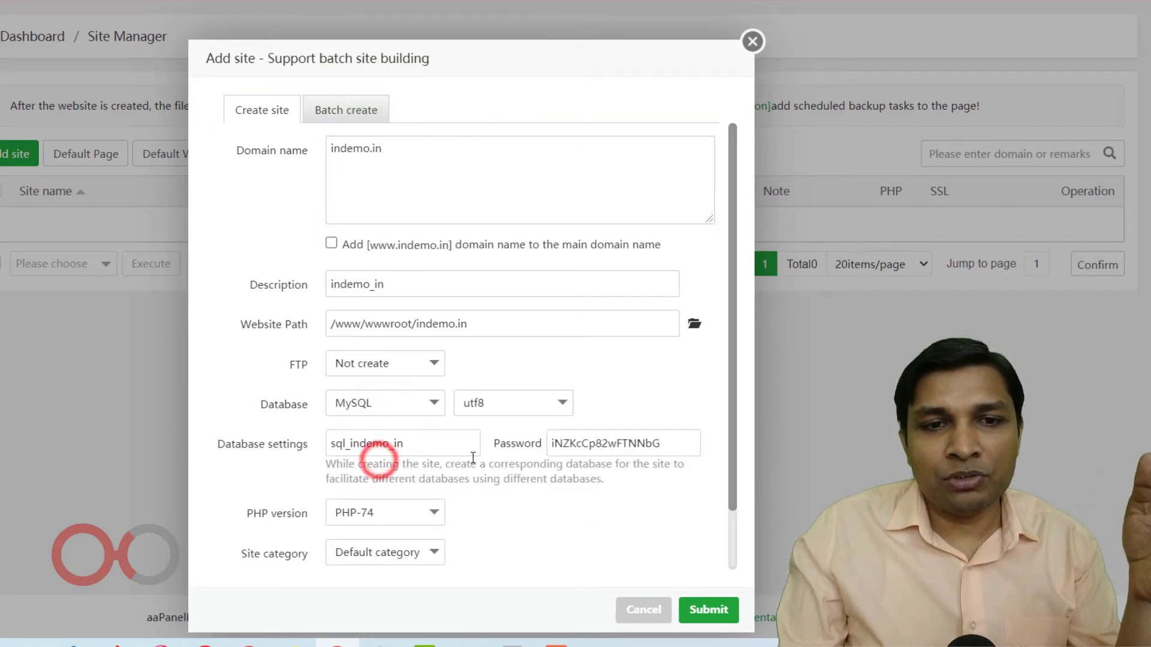
# Copy the new site's database name sql_indemo_in into the Notepad notes below the aaPanel login details.
pyautogui.moveTo(466, 444); pyautogui.dragTo(324, 447)
pyautogui.hotkey('ctrl', 'c')
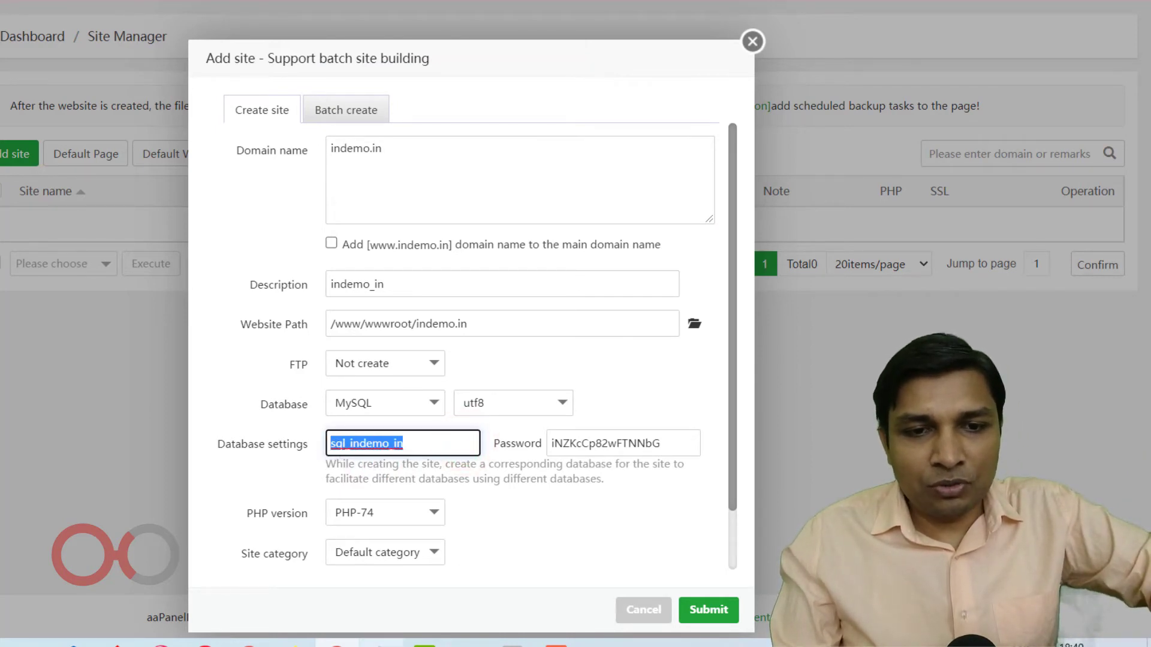
pyautogui.click(381, 643)
pyautogui.click(348, 292)
pyautogui.press('Return')
pyautogui.press('Return')
pyautogui.press('Return')
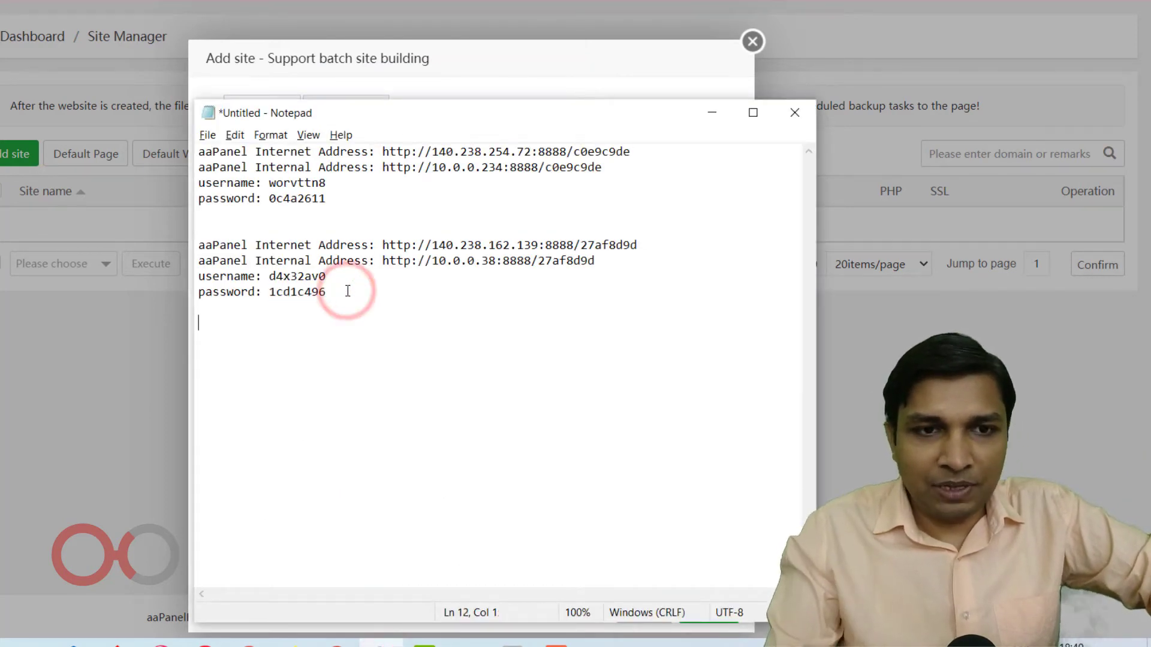
pyautogui.hotkey('ctrl', 'v')
pyautogui.hotkey('alt', 'Tab')
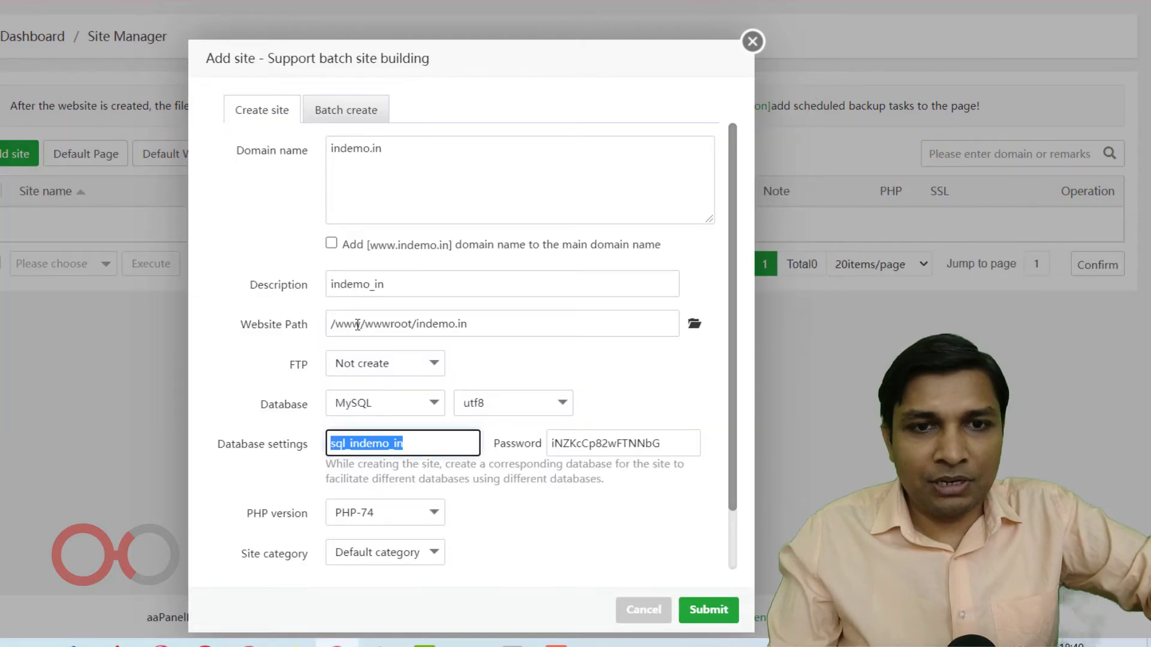
# Copy the new site's database password into the Notepad notes and return to the Add site form.
pyautogui.click(619, 439)
pyautogui.doubleClick(618, 441)
pyautogui.hotkey('ctrl', 'c')
pyautogui.hotkey('alt', 'Tab')
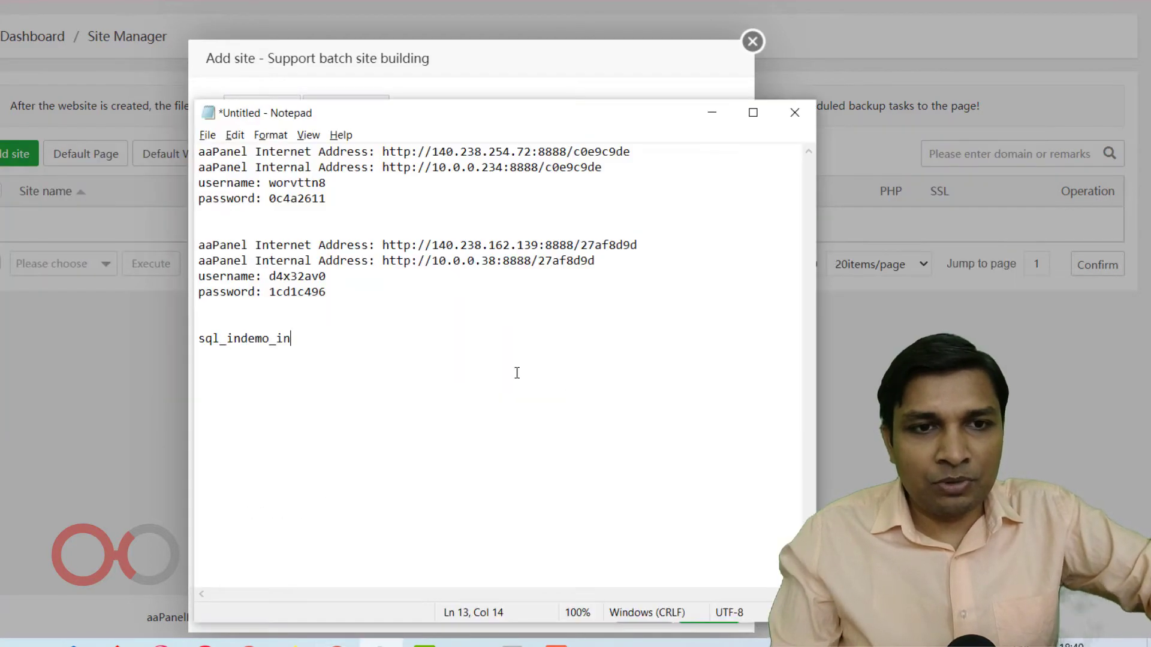
pyautogui.hotkey('ctrl', 'v')
pyautogui.hotkey('alt', 'Tab')
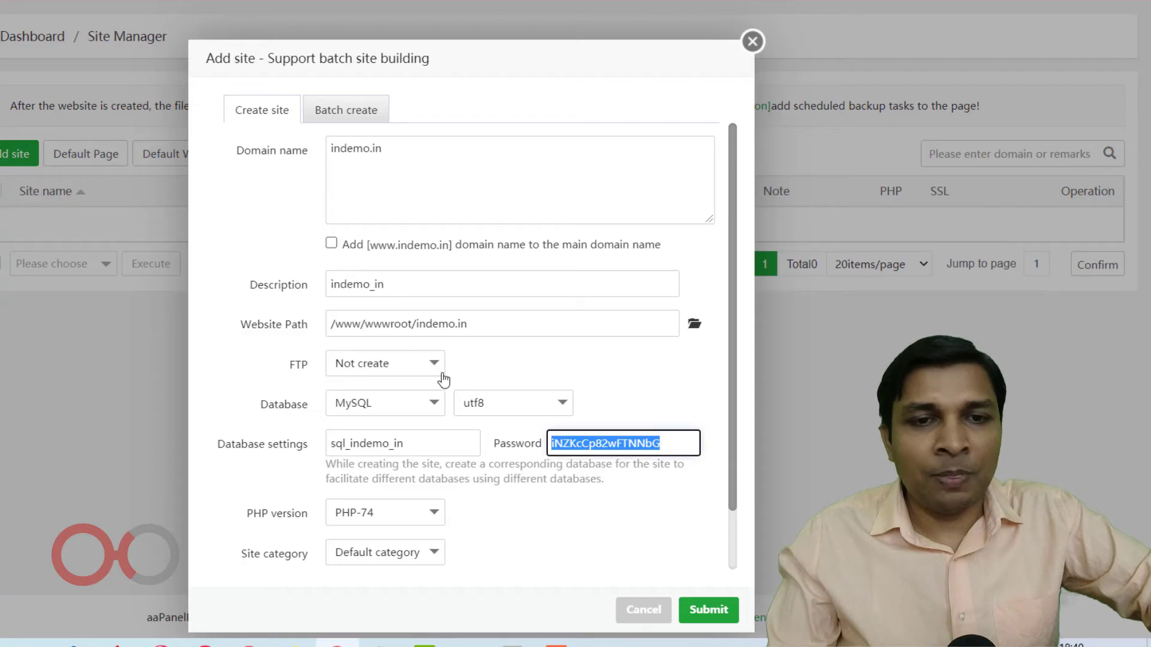
# Keep PHP-74 as the site's PHP version and submit the form to create the site.
pyautogui.scroll(-1, 442, 394)
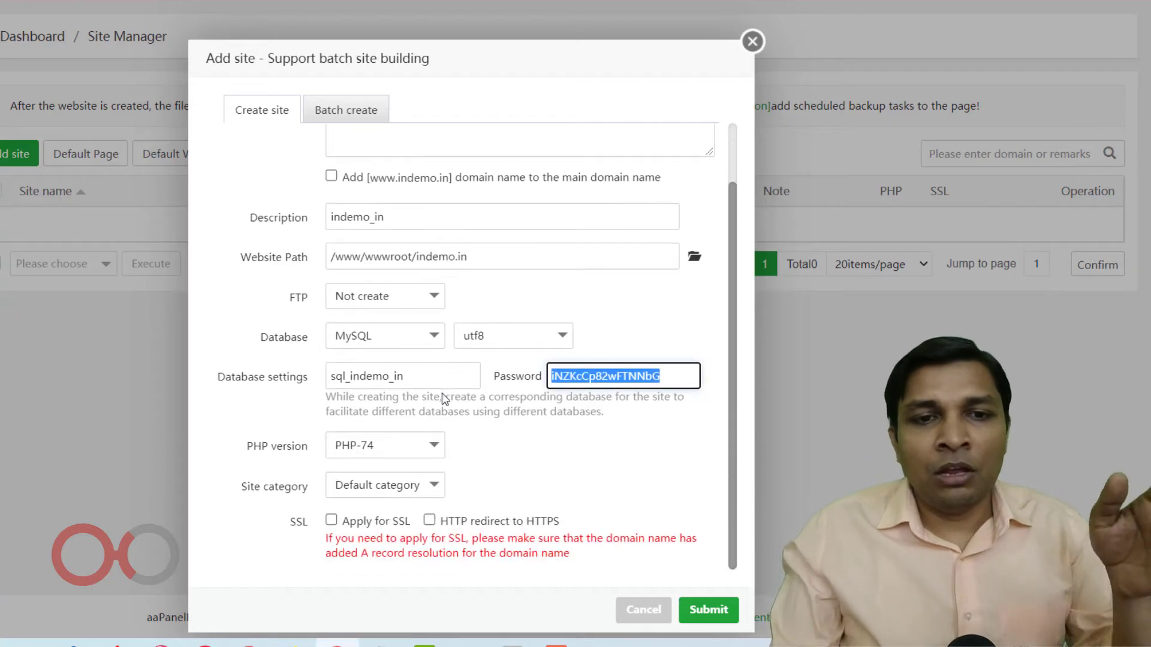
pyautogui.click(417, 458)
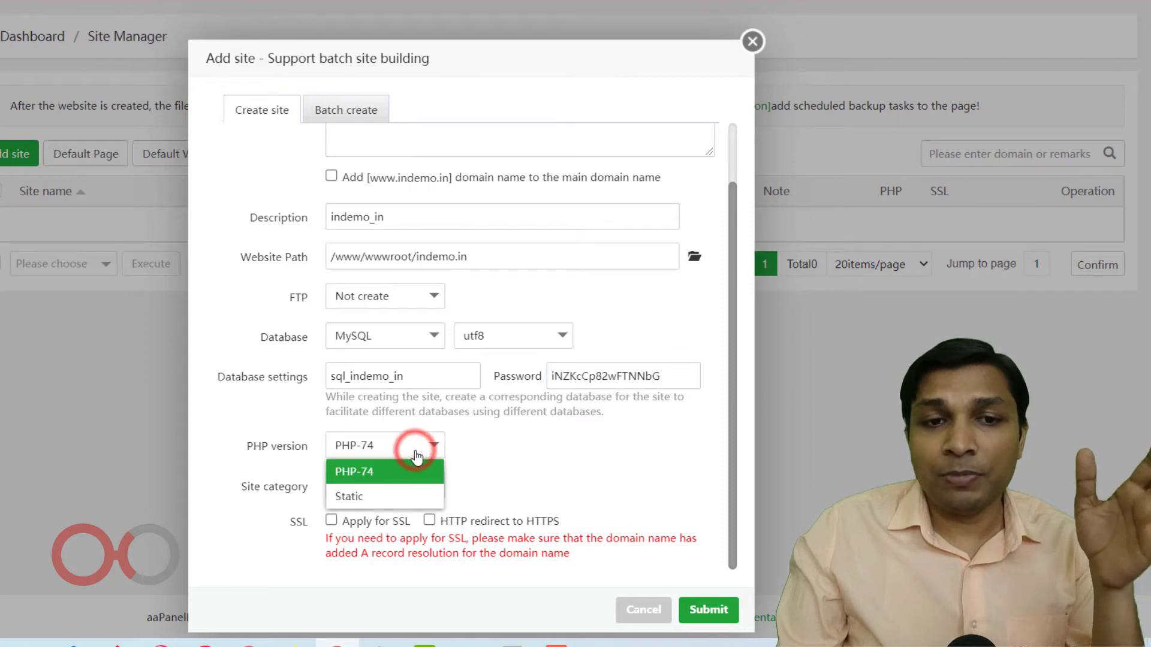
pyautogui.click(418, 475)
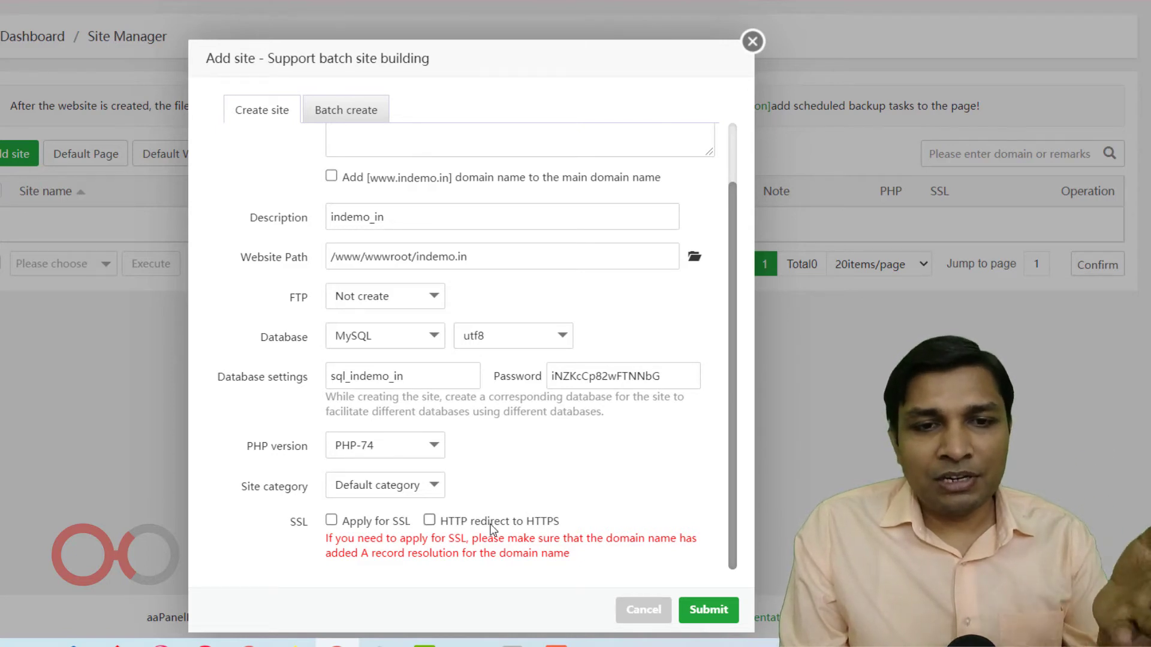
pyautogui.click(697, 612)
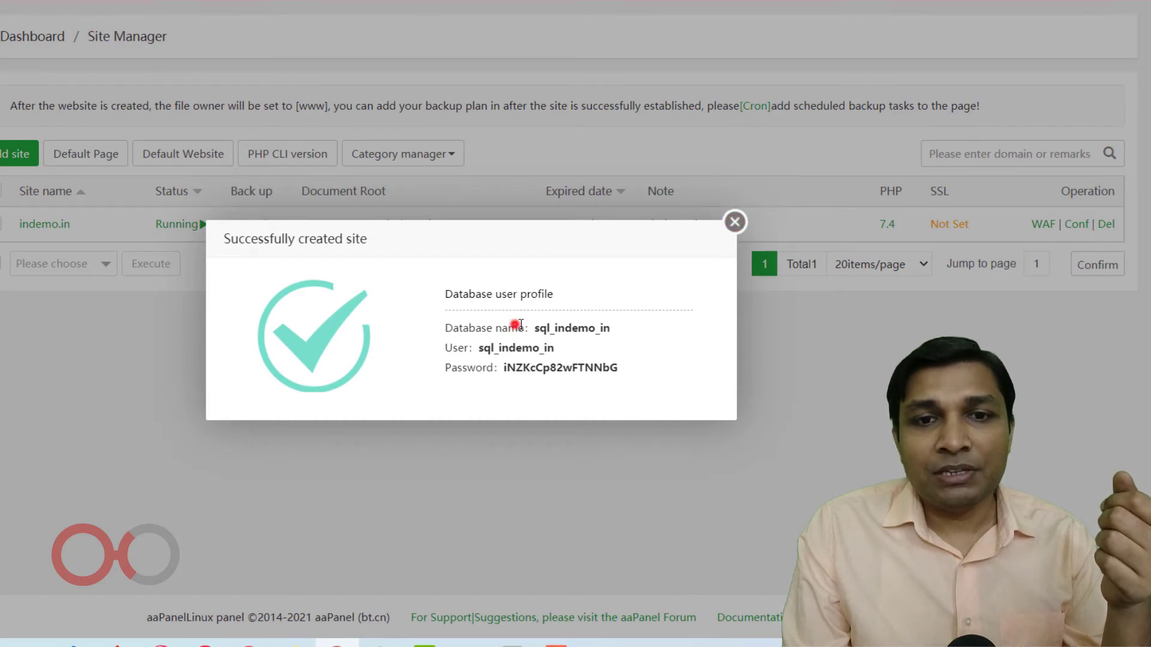
# Review the created database's name, user and password, and close the site creation summary.
pyautogui.moveTo(516, 324); pyautogui.dragTo(628, 334)
pyautogui.moveTo(471, 347); pyautogui.dragTo(571, 344)
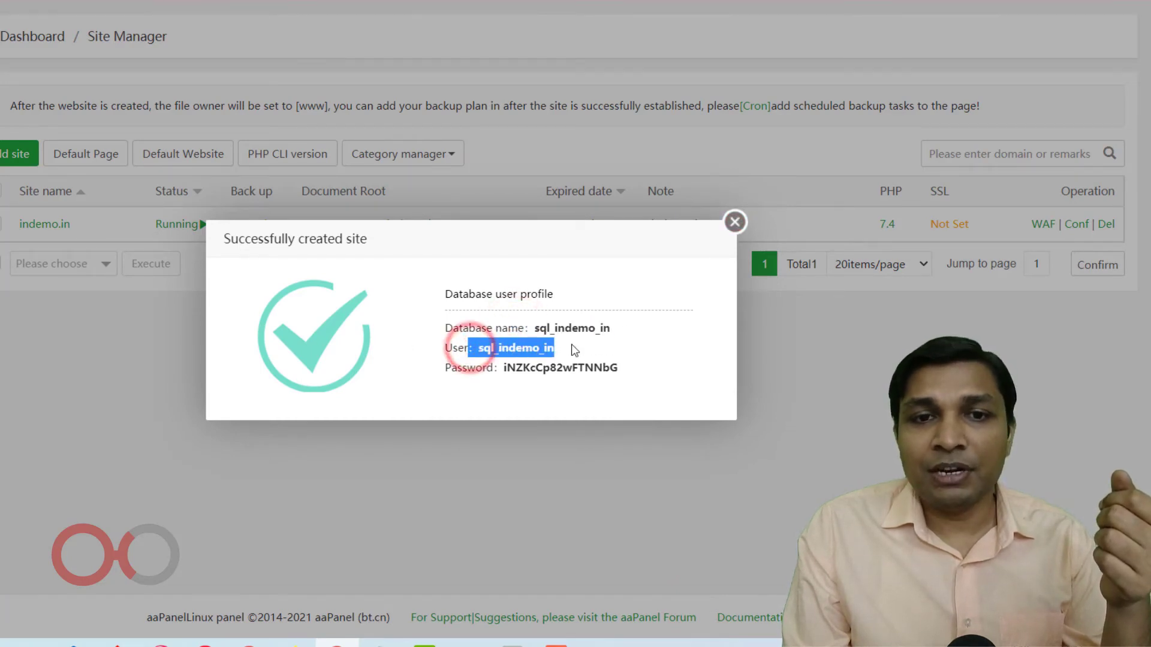
pyautogui.moveTo(483, 368); pyautogui.dragTo(630, 370)
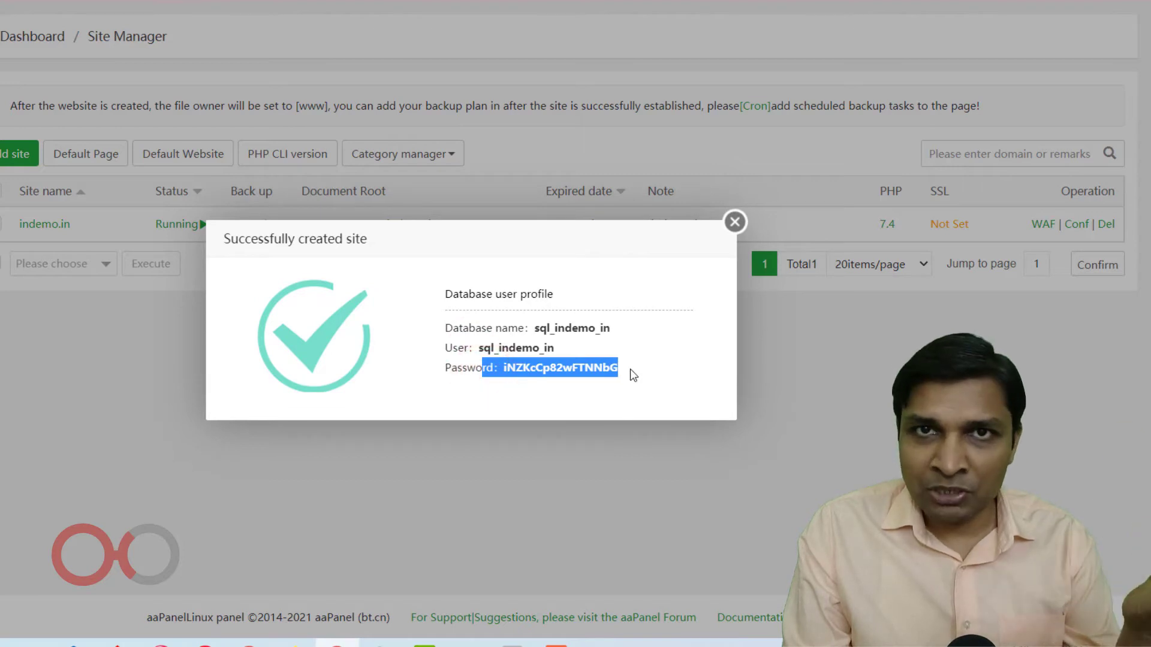
pyautogui.click(735, 222)
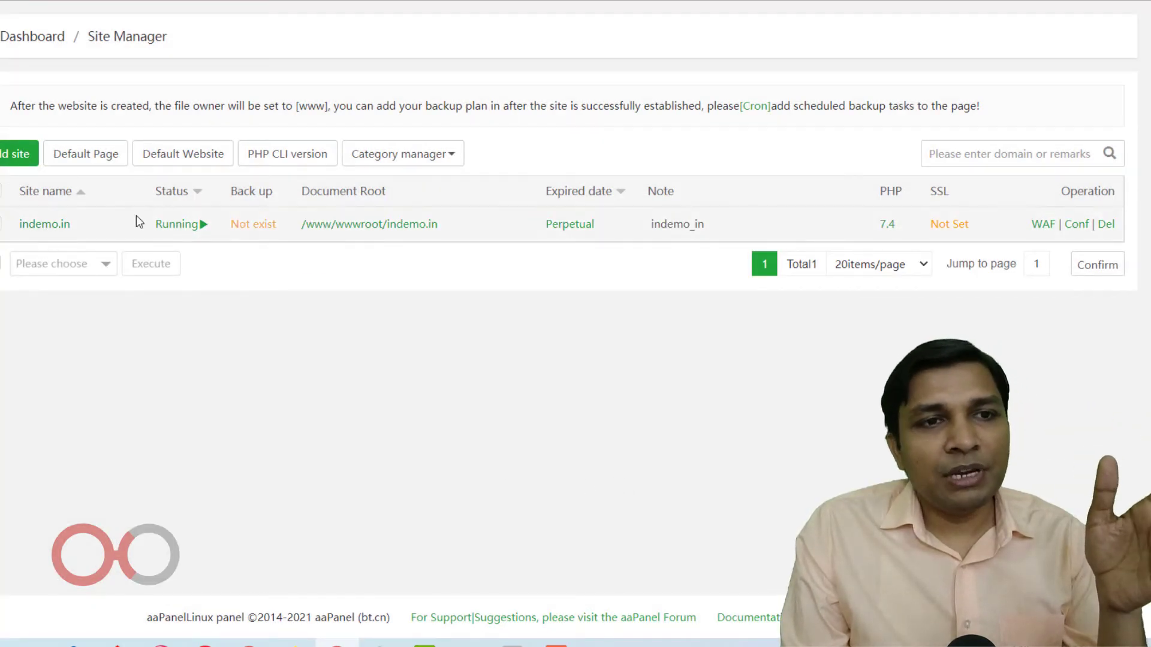
# Open the SSL settings of indemo.in and choose DNS verification for the Let's Encrypt certificate.
pyautogui.click(39, 225)
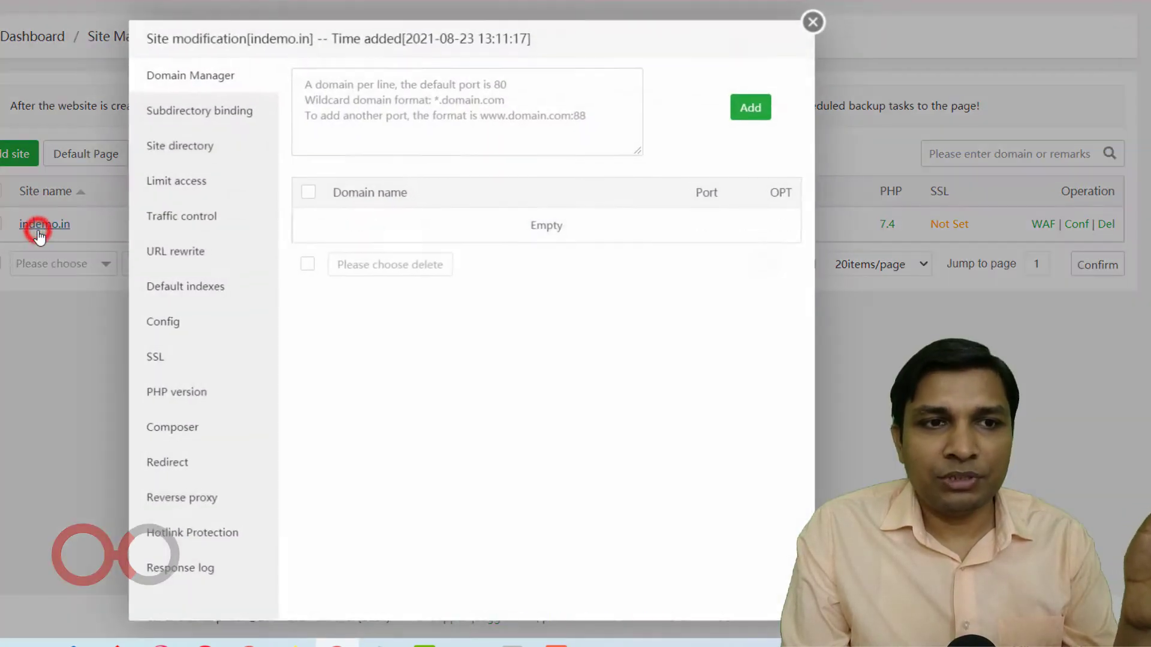
pyautogui.click(190, 355)
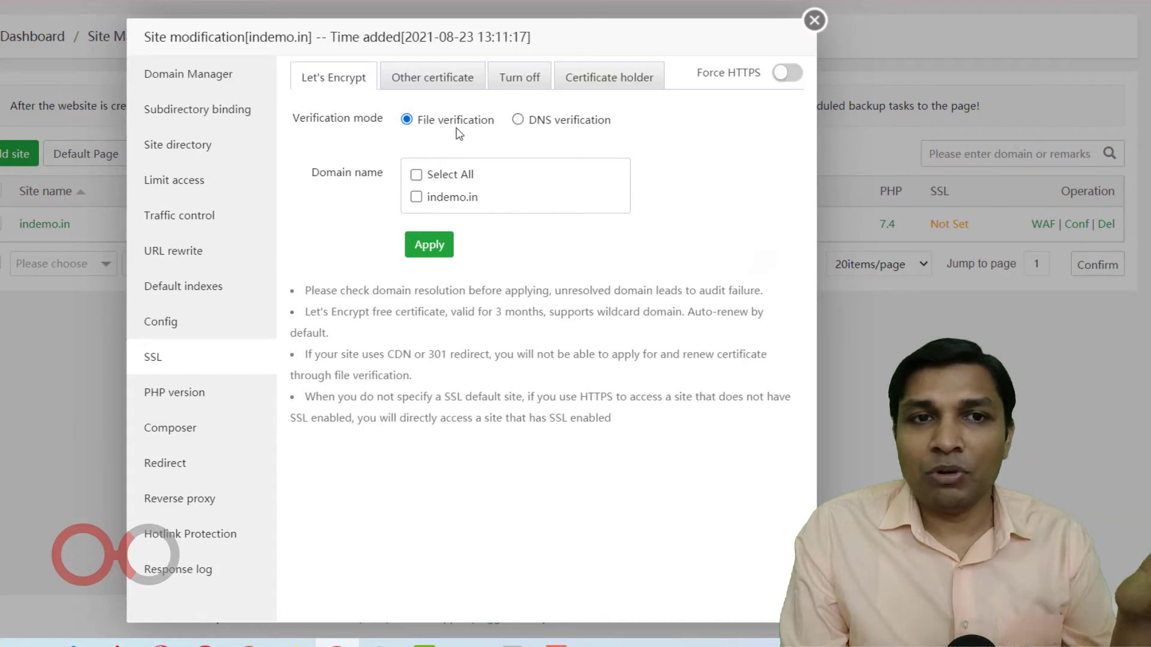
pyautogui.click(520, 119)
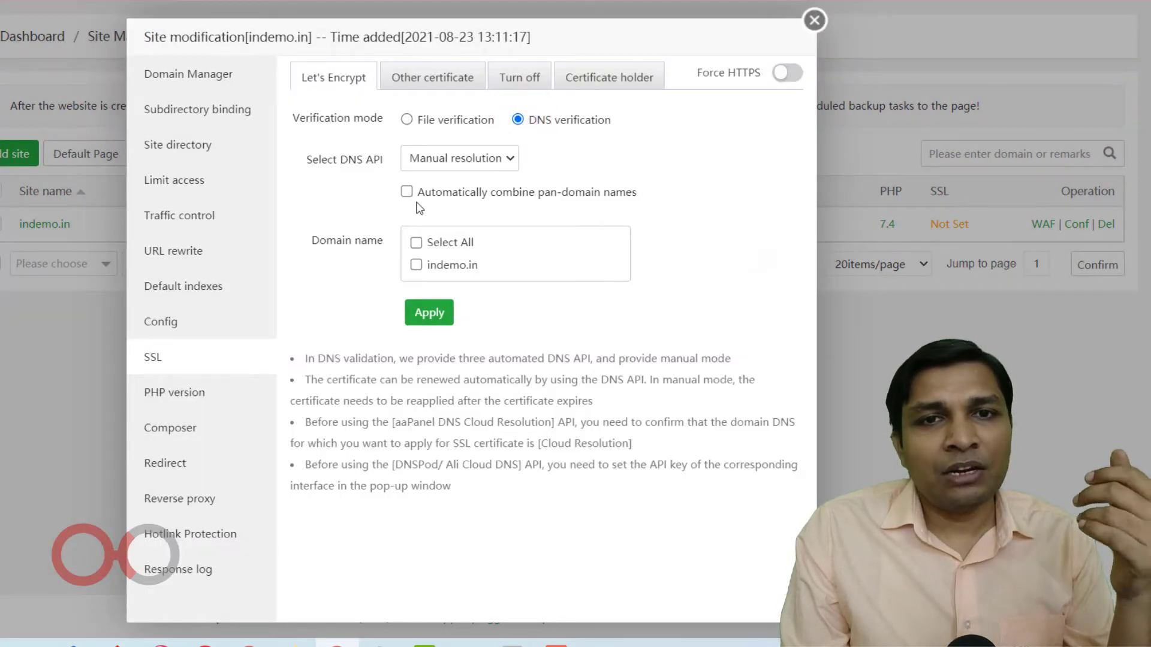
# Try CloudFlare as the DNS API, dismiss its API configuration and return to Manual resolution.
pyautogui.click(463, 163)
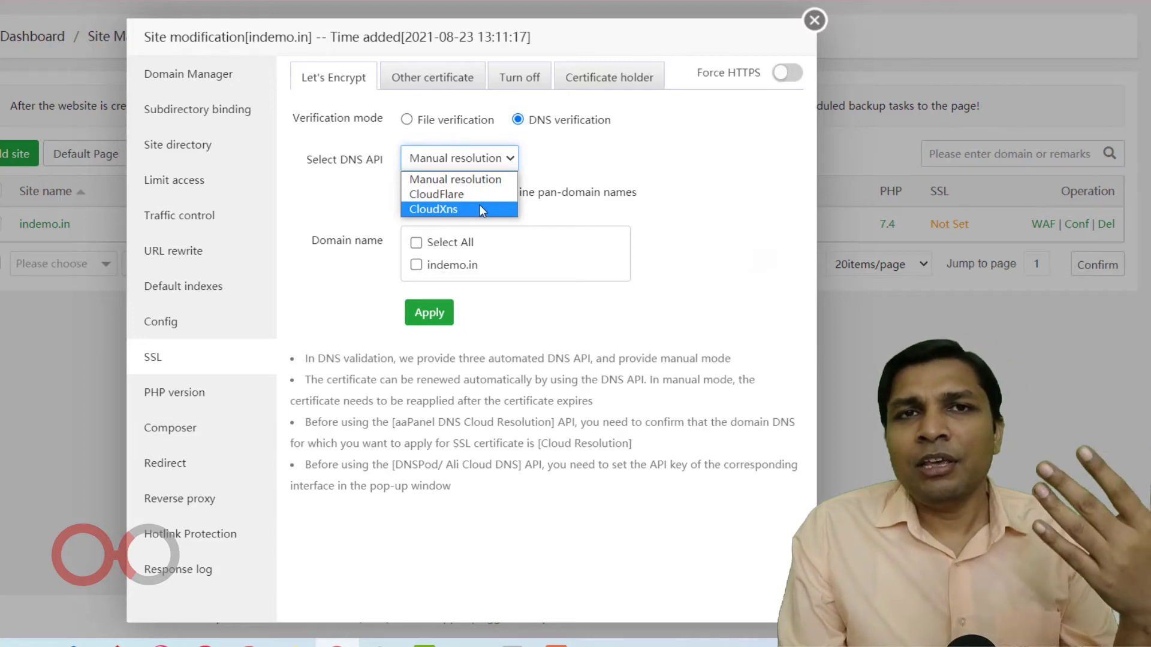
pyautogui.click(501, 193)
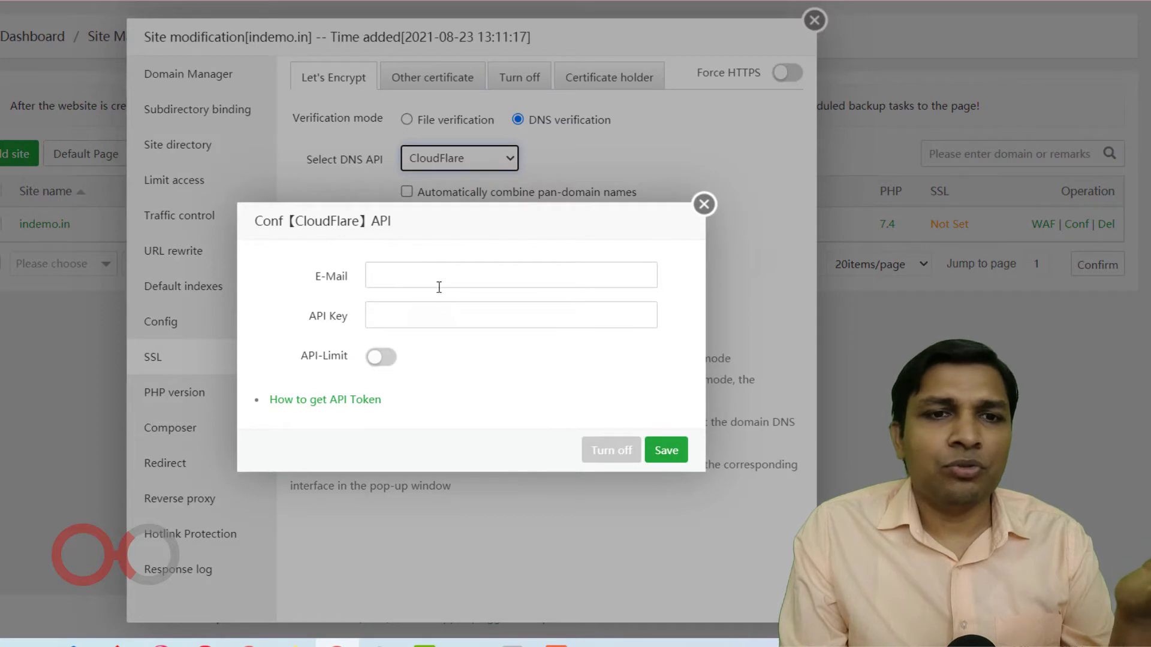
pyautogui.click(705, 207)
pyautogui.click(467, 168)
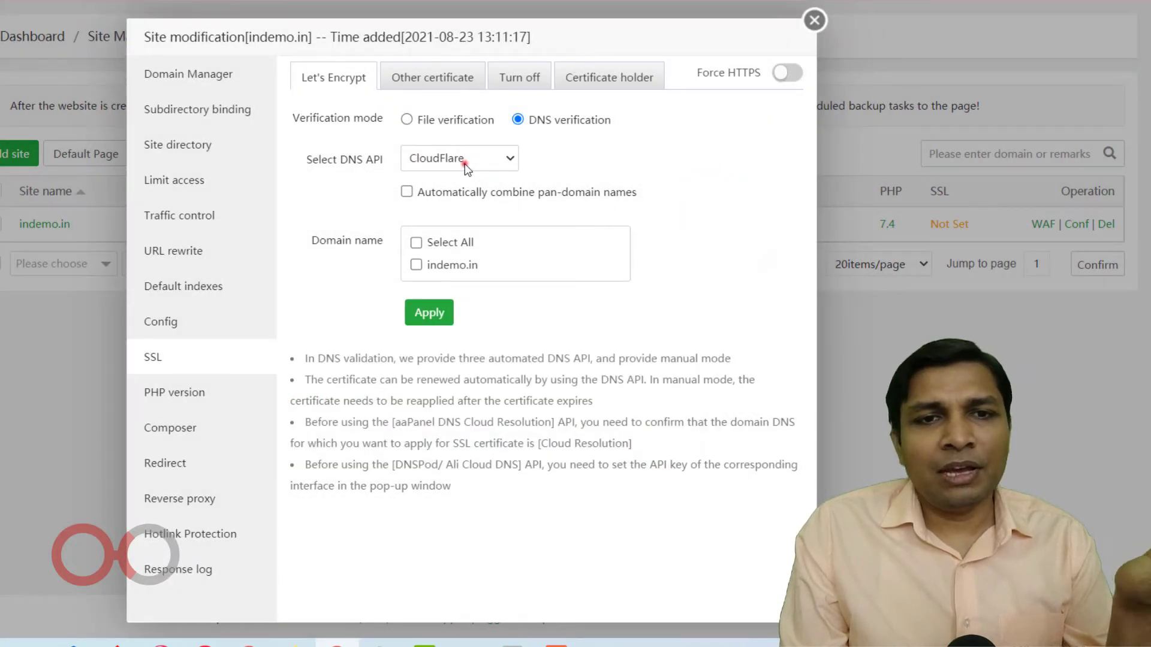
pyautogui.click(470, 181)
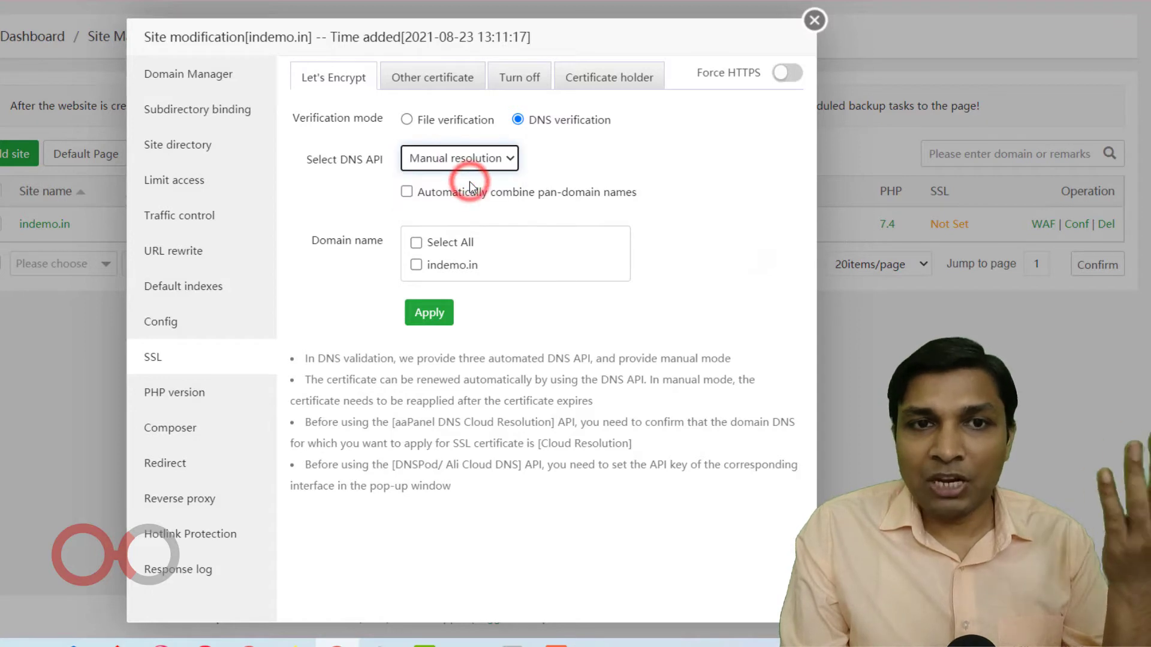
# Enable automatic combining of pan-domain names, select indemo.in and apply for the Let's Encrypt certificate.
pyautogui.click(411, 194)
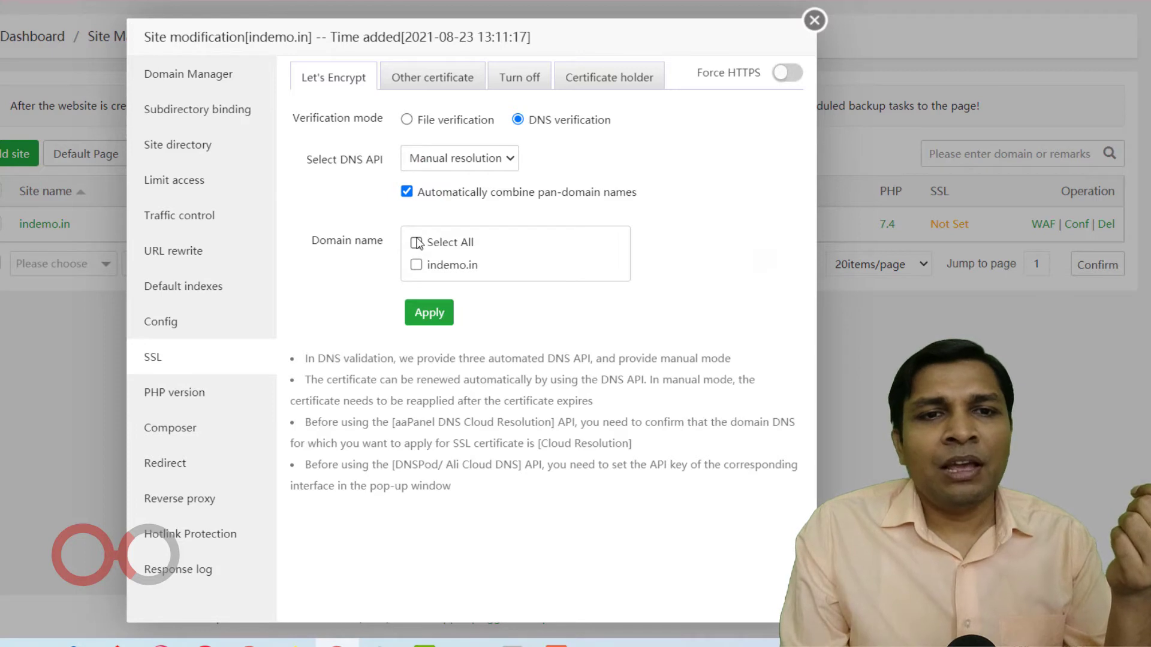
pyautogui.click(417, 265)
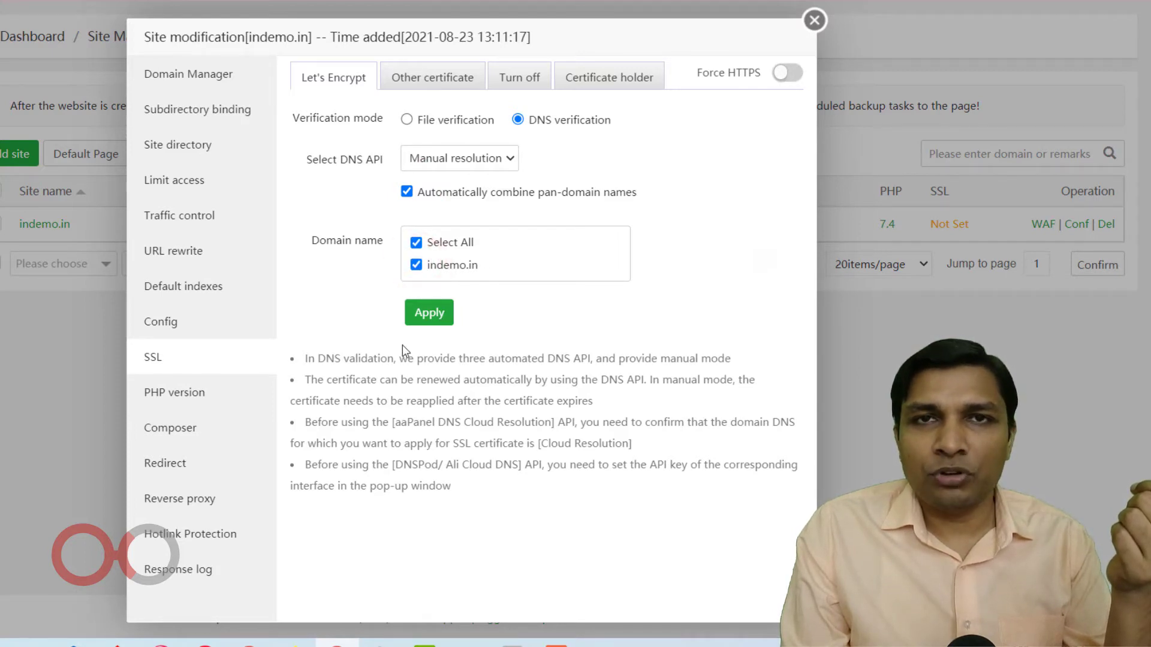
pyautogui.click(437, 313)
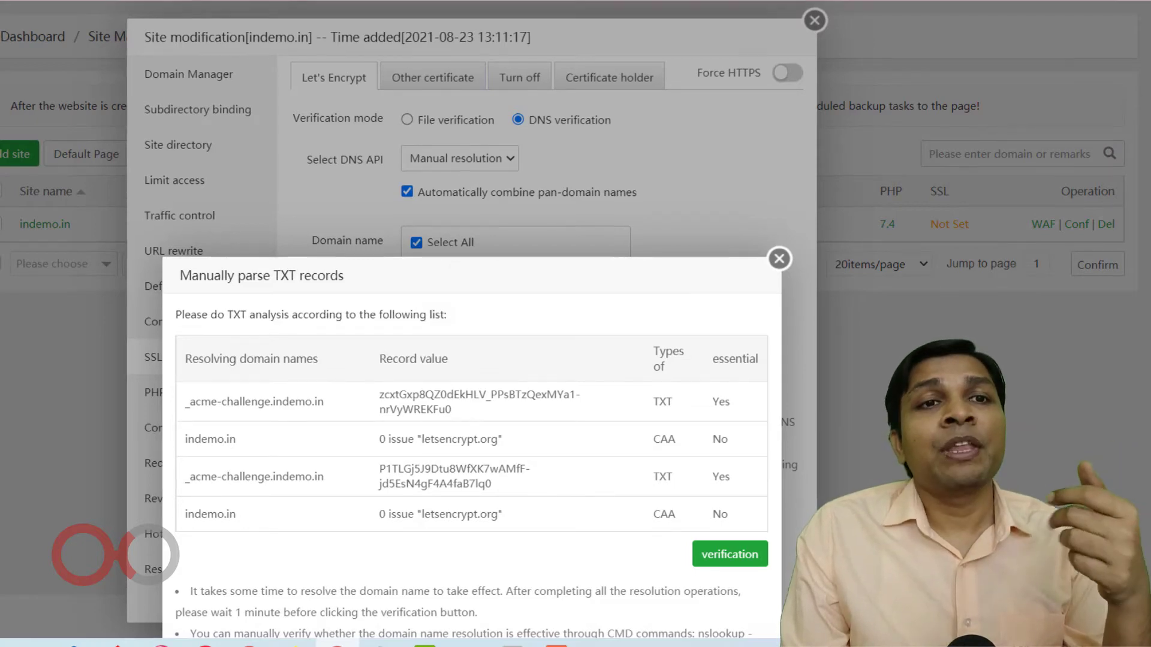
# Switch to GoDaddy and open the account's list of owned products.
pyautogui.click(333, 5)
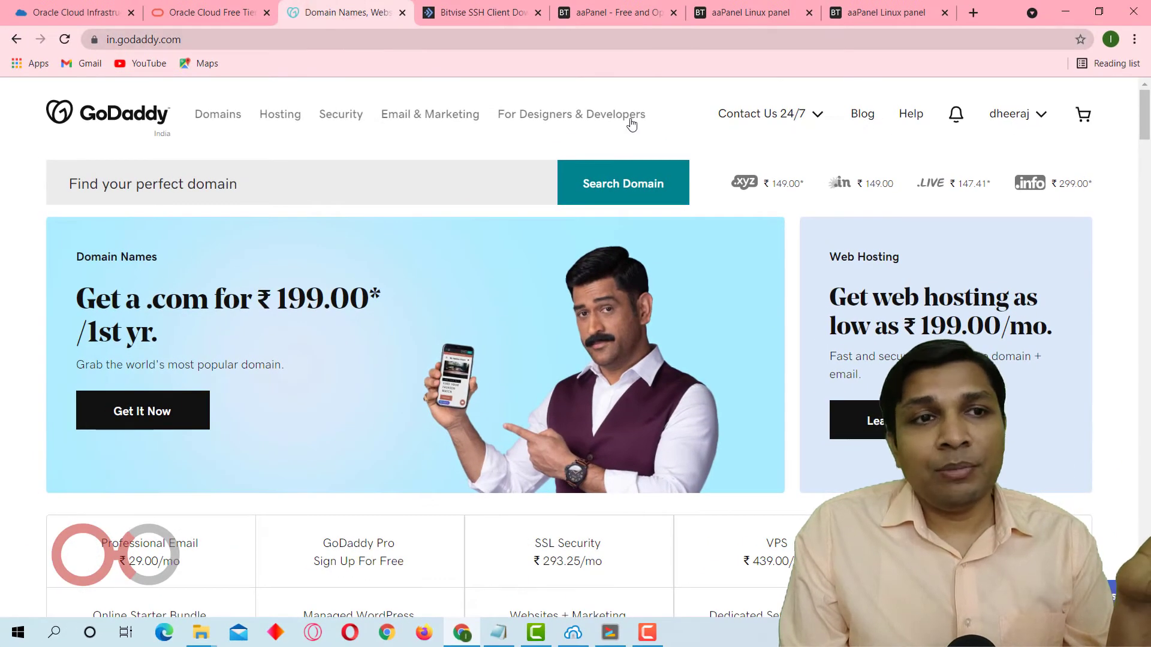
pyautogui.click(225, 118)
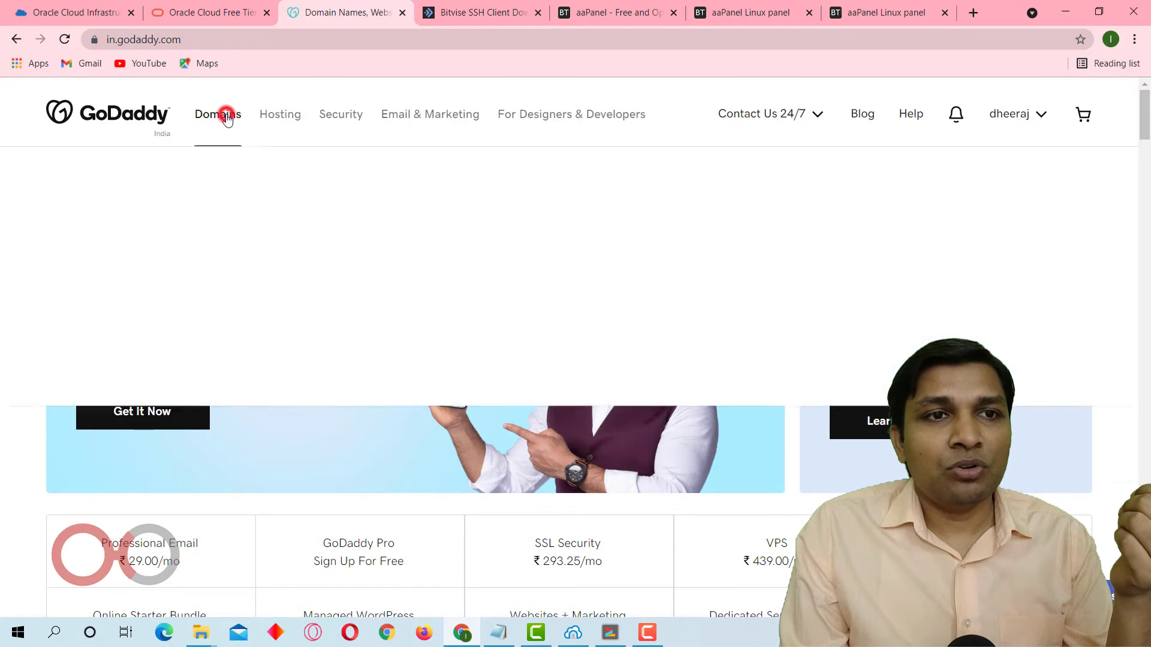
pyautogui.click(123, 226)
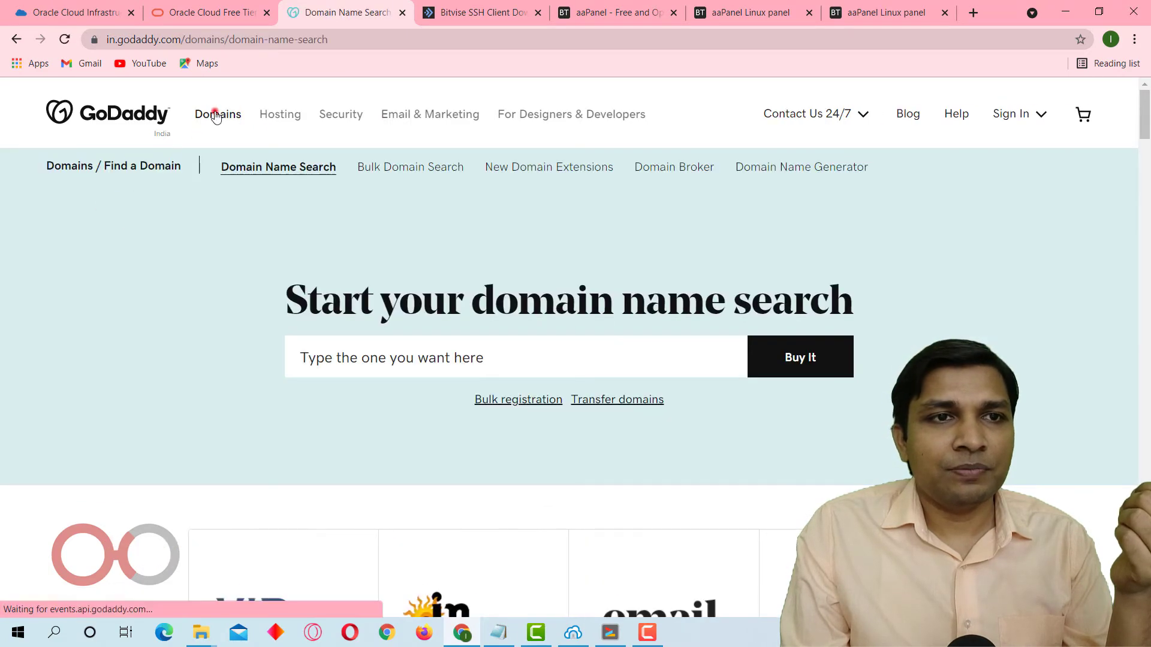
pyautogui.click(216, 114)
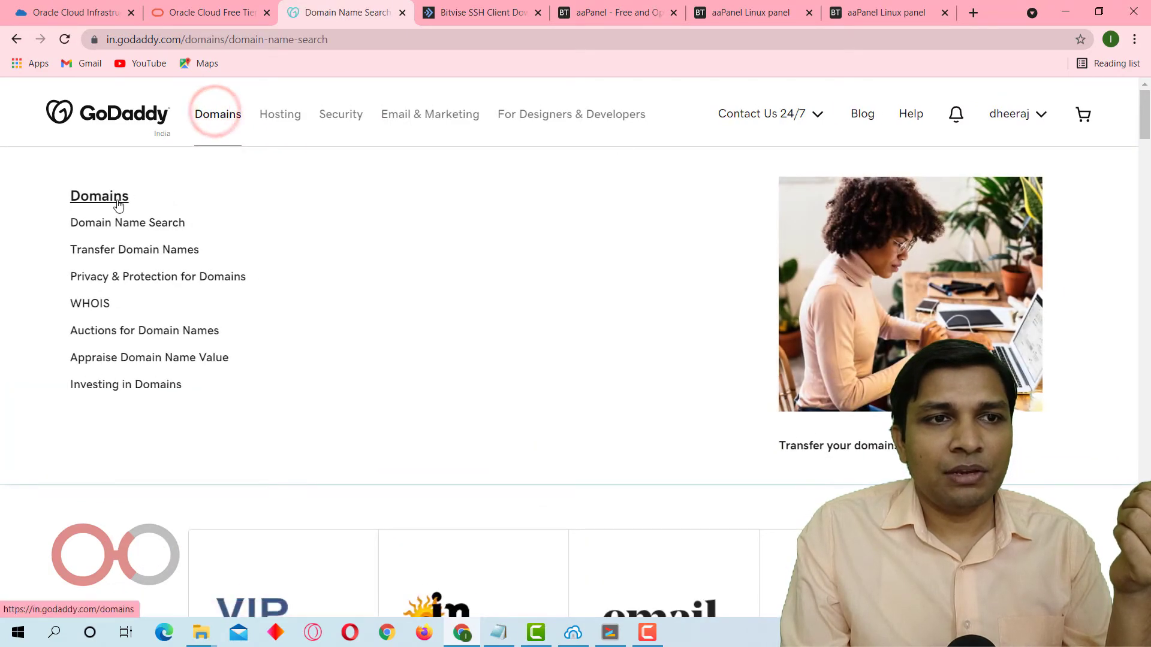
pyautogui.click(1010, 113)
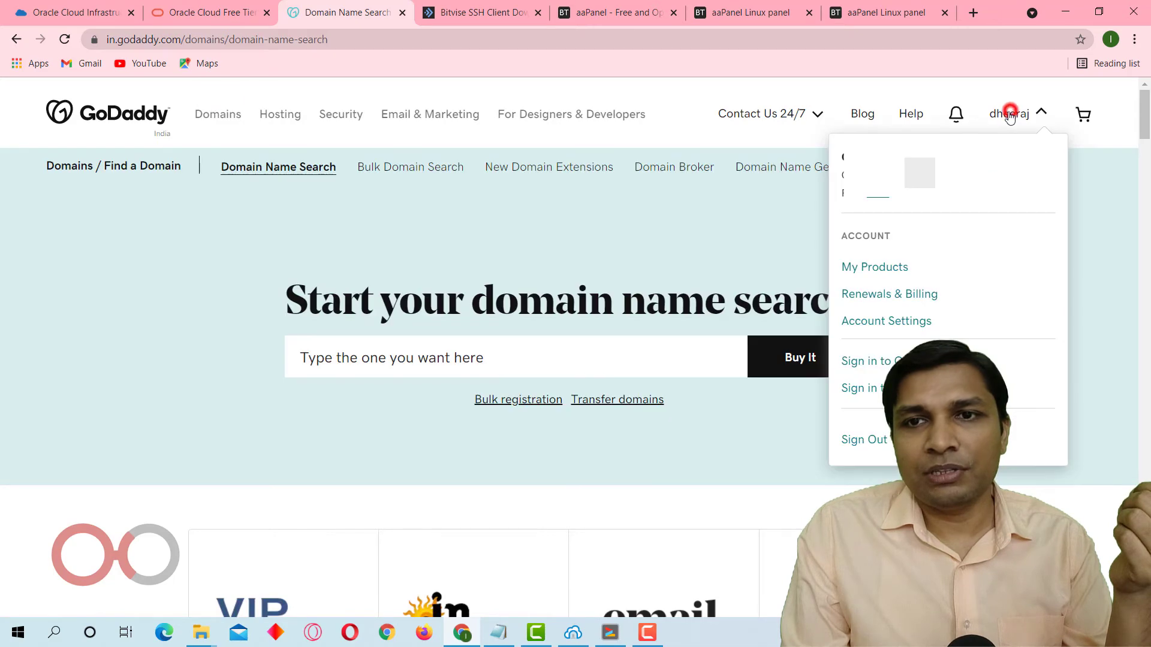
pyautogui.click(873, 264)
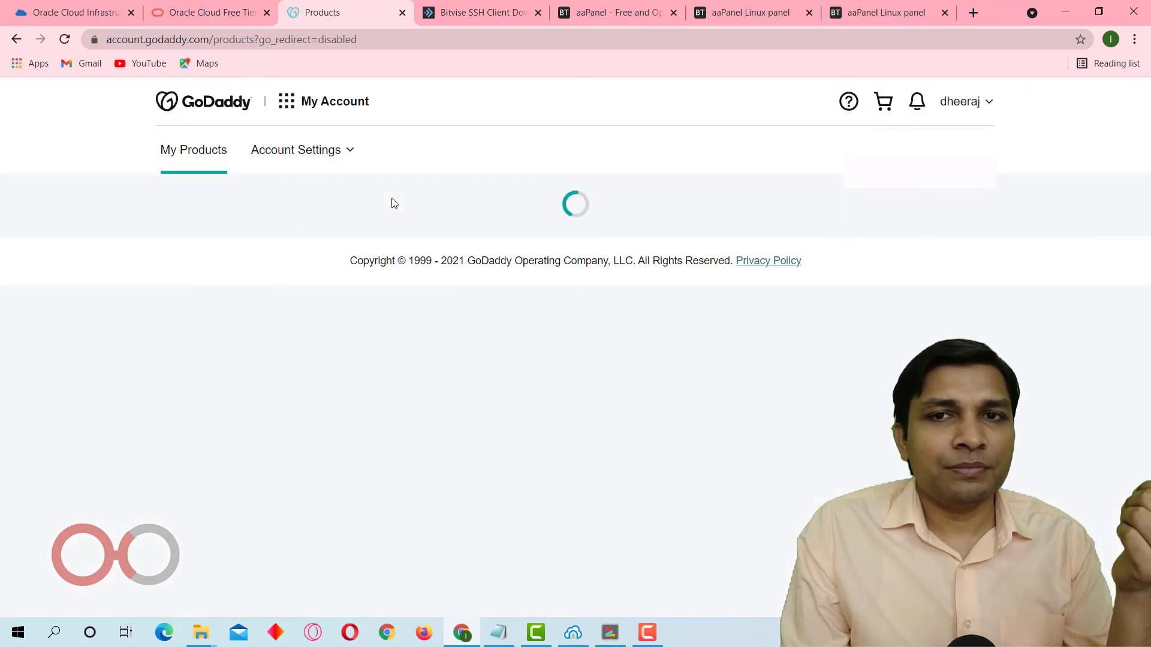
# Find indemo.in among the owned domains and open its DNS management.
pyautogui.scroll(-7, 393, 204)
pyautogui.scroll(-4, 394, 204)
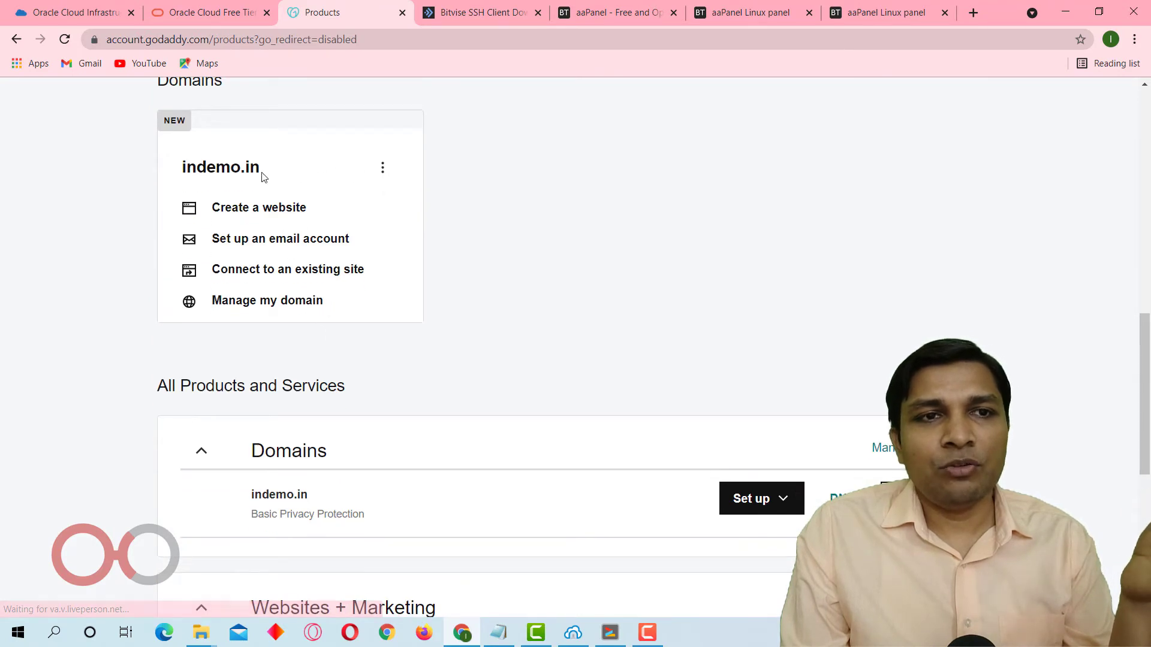
pyautogui.click(231, 170)
pyautogui.click(378, 169)
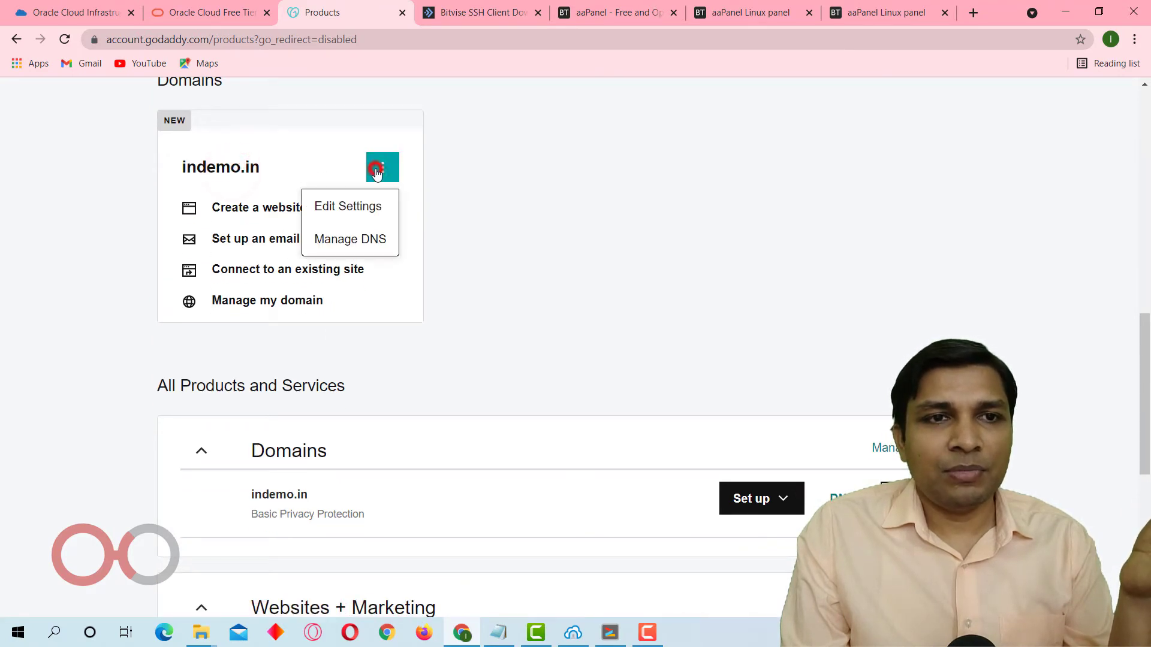
pyautogui.click(361, 234)
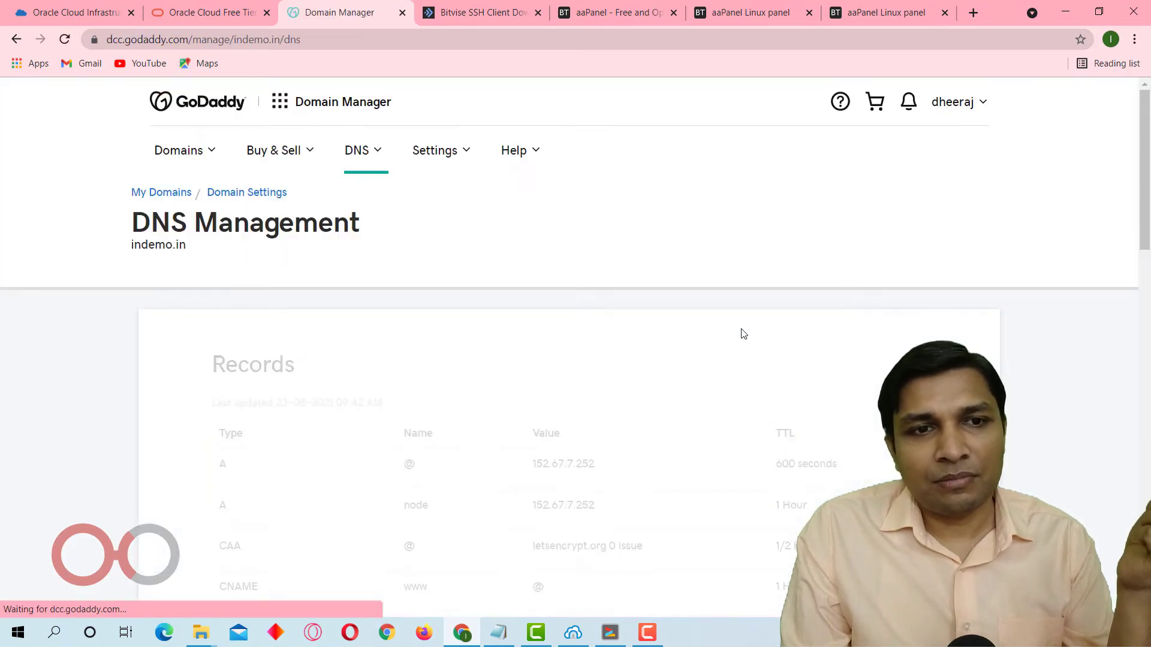
# Delete both existing _acme-challenge TXT records from the indemo.in DNS records.
pyautogui.scroll(-5, 742, 332)
pyautogui.scroll(-1, 744, 333)
pyautogui.scroll(1, 743, 333)
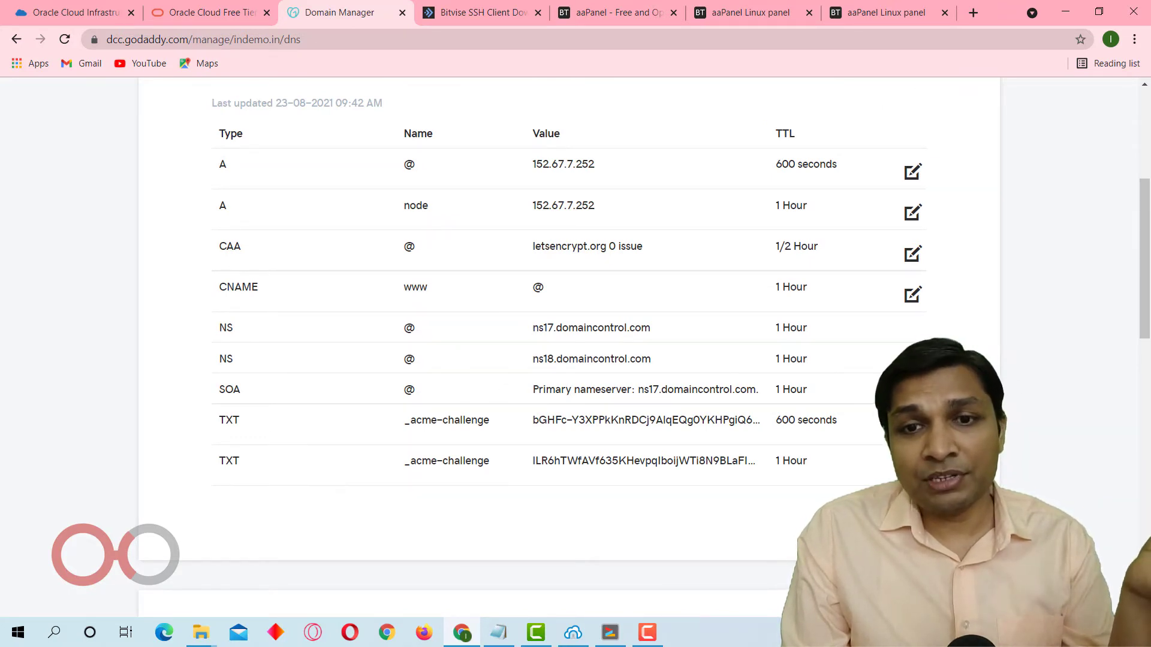
pyautogui.click(912, 422)
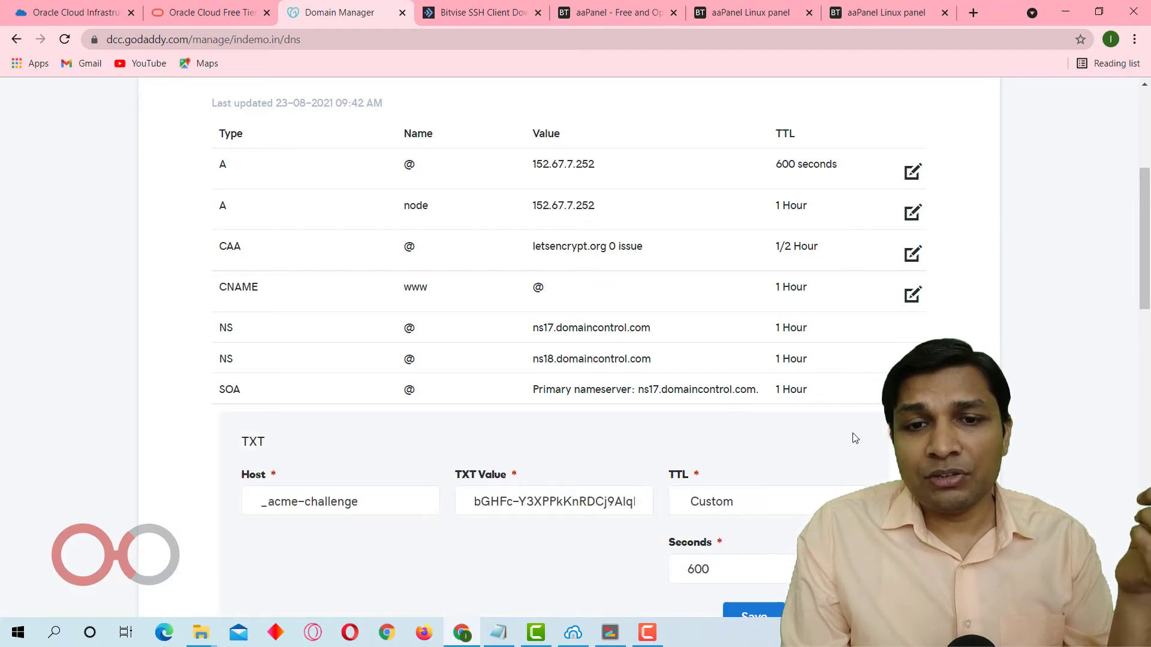
pyautogui.scroll(-3, 852, 435)
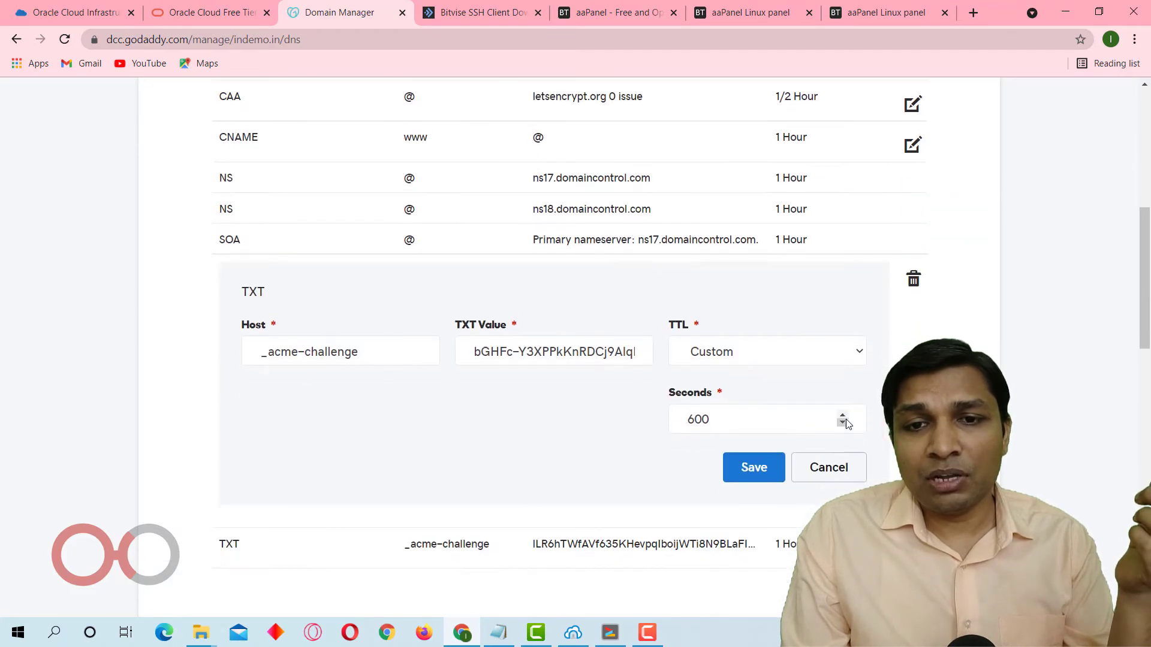
pyautogui.click(912, 281)
pyautogui.click(608, 379)
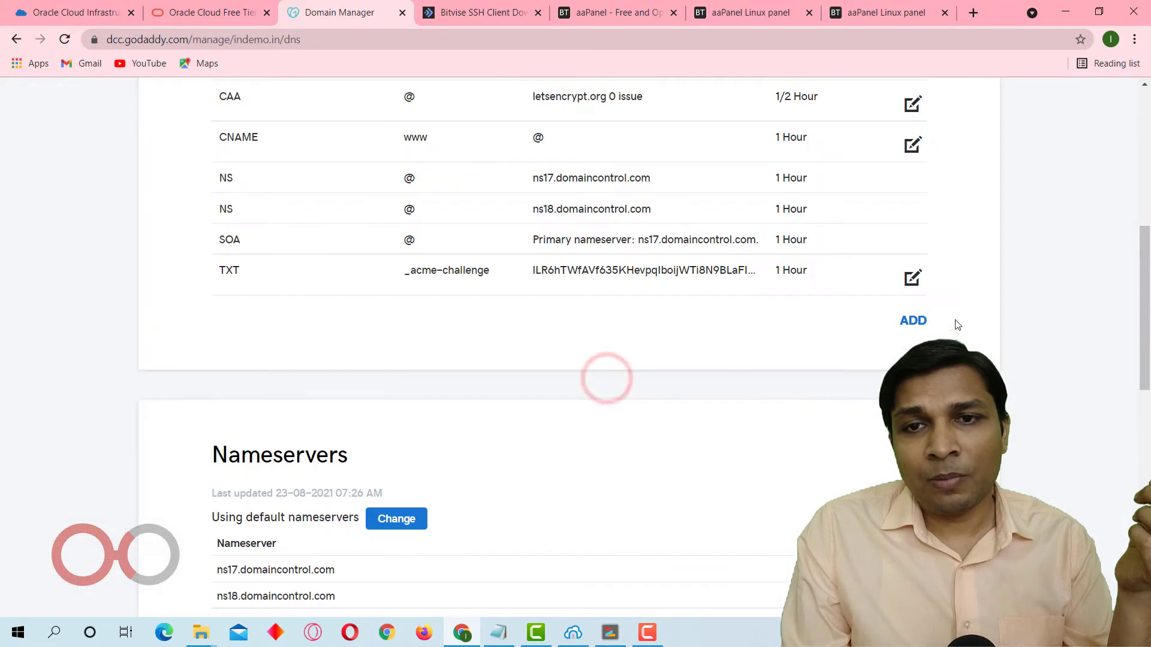
pyautogui.click(913, 278)
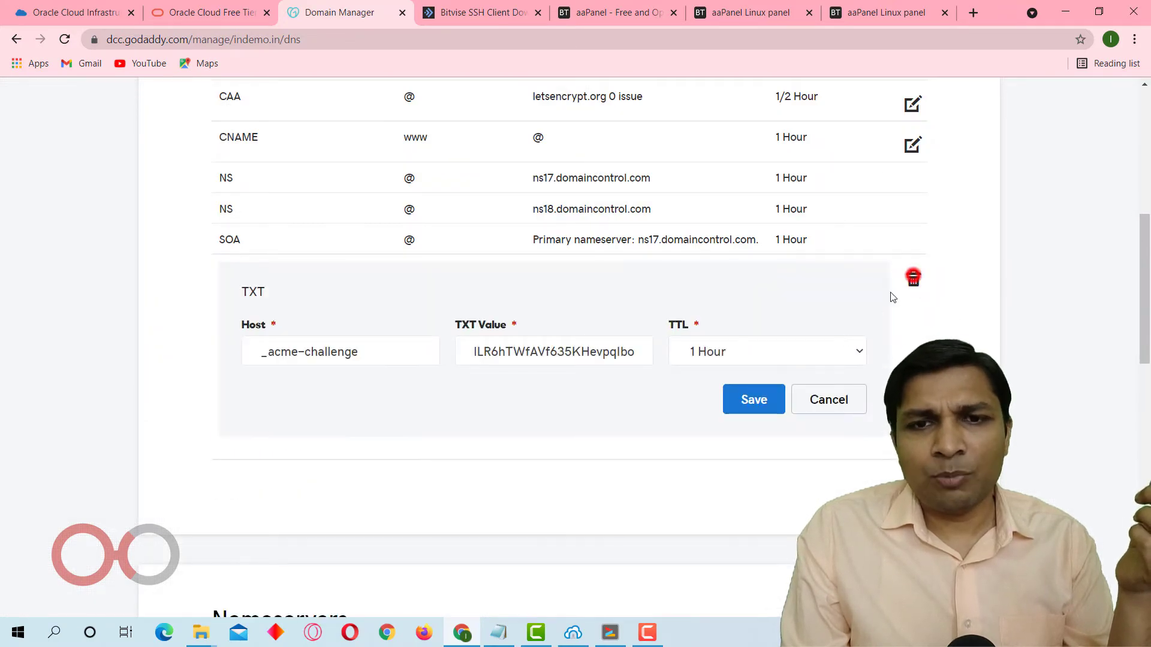
pyautogui.click(913, 278)
pyautogui.click(710, 377)
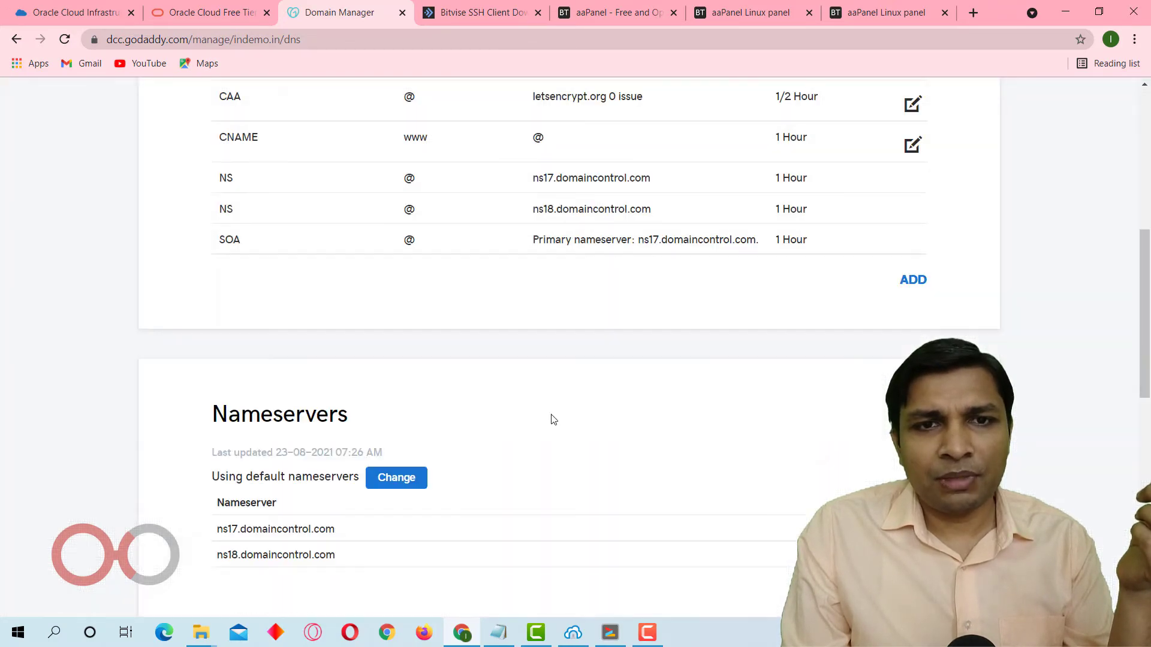
# Delete the letsencrypt.org CAA record from the indemo.in DNS records.
pyautogui.scroll(4, 554, 420)
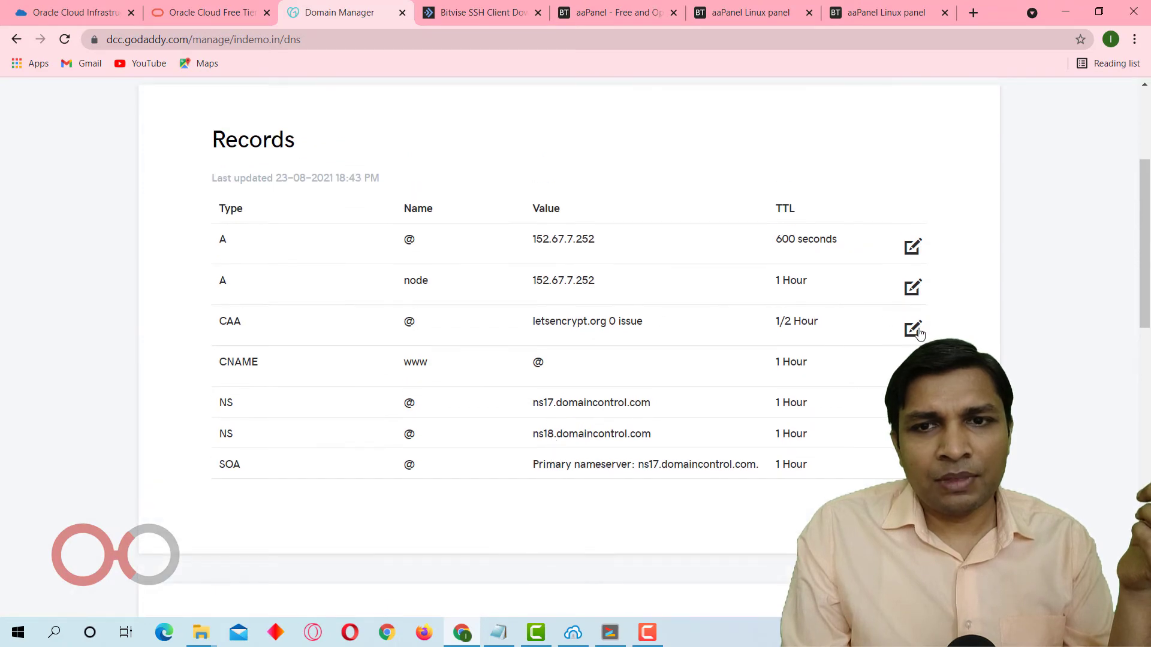
pyautogui.click(919, 331)
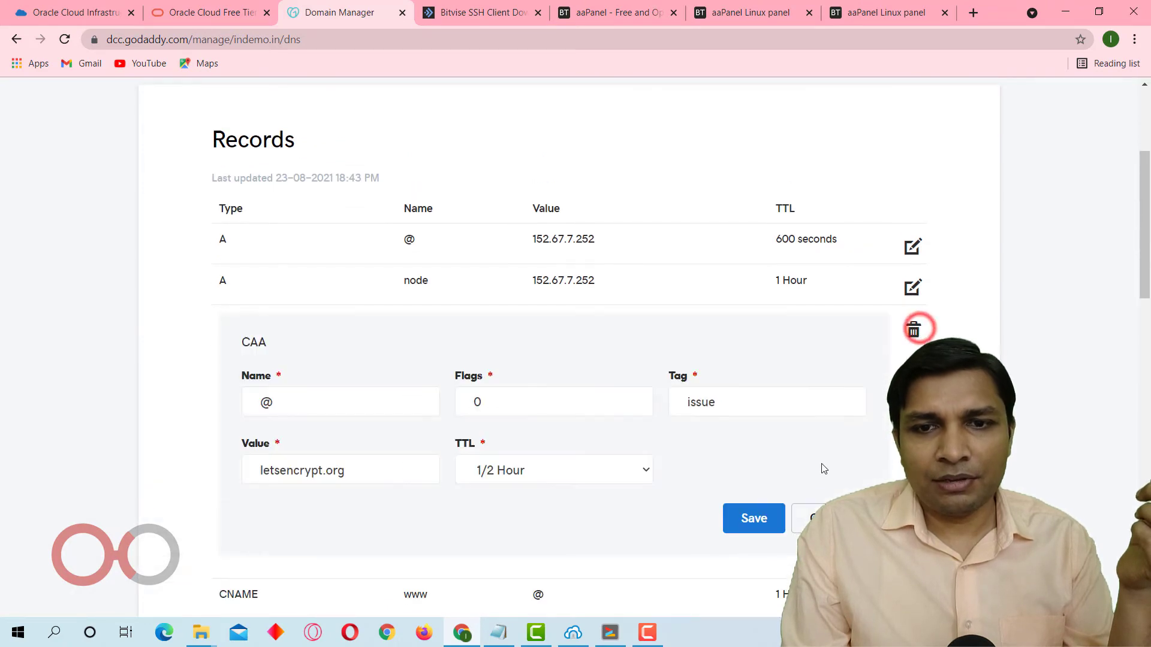
pyautogui.click(914, 330)
pyautogui.click(663, 384)
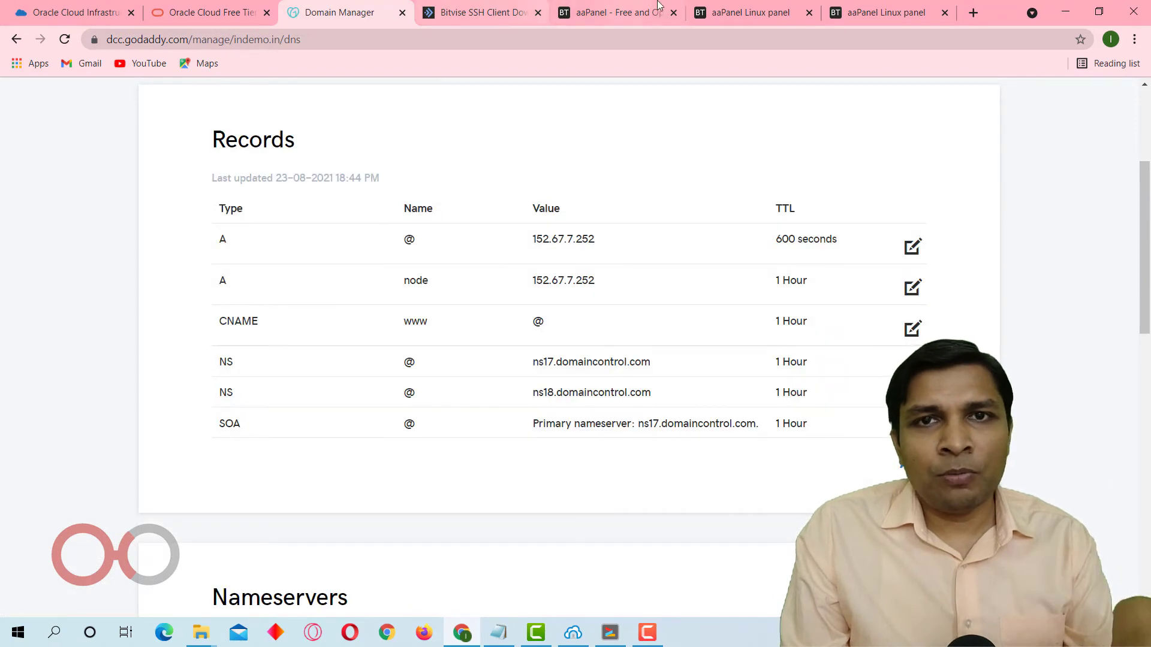
# Copy the server IP from the aaPanel address and save the @ A record pointing to 140.238.162.139 in GoDaddy.
pyautogui.click(834, 7)
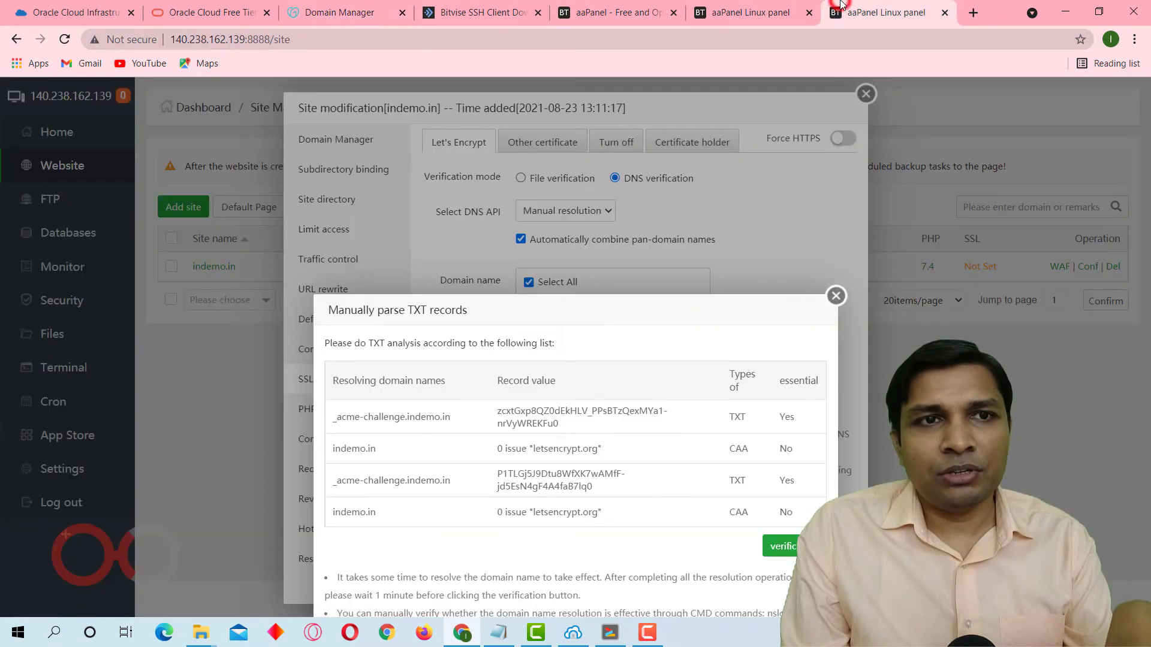
pyautogui.click(198, 36)
pyautogui.doubleClick(199, 39)
pyautogui.hotkey('ctrl', 'c')
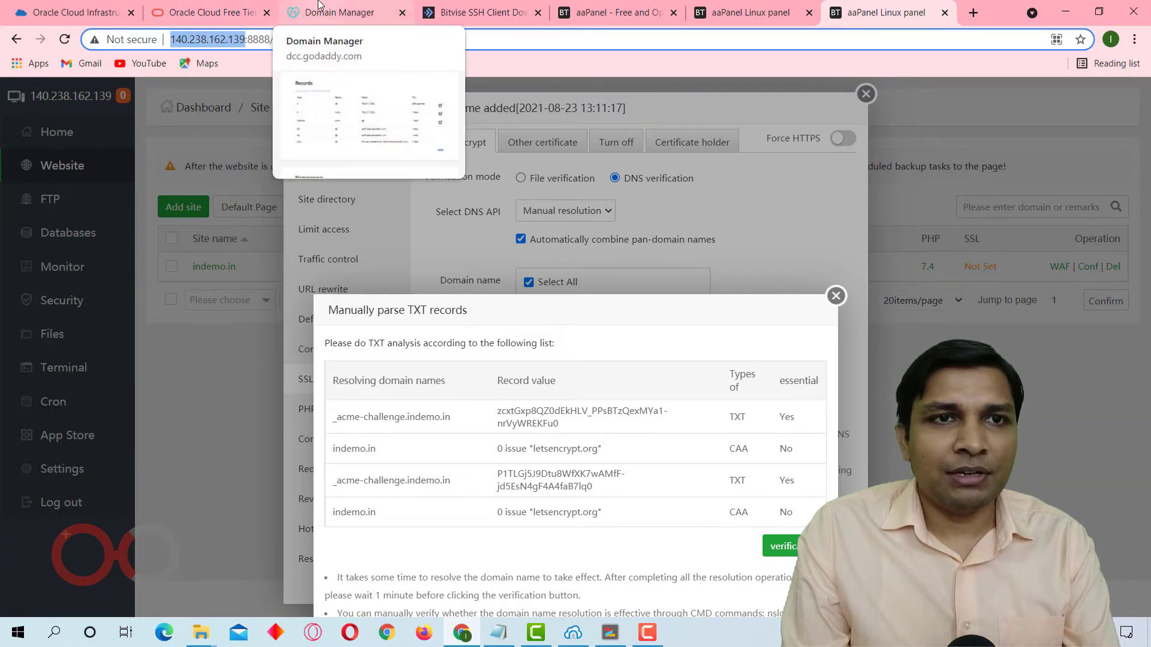
pyautogui.click(339, 12)
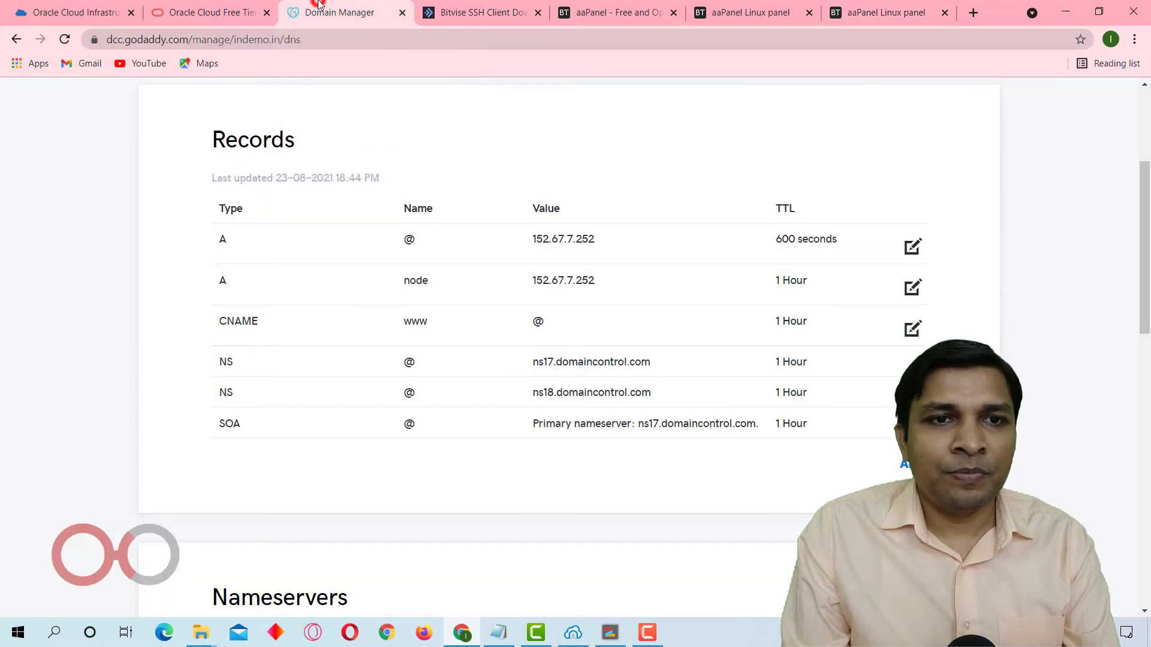
pyautogui.click(922, 253)
pyautogui.click(570, 320)
pyautogui.doubleClick(568, 318)
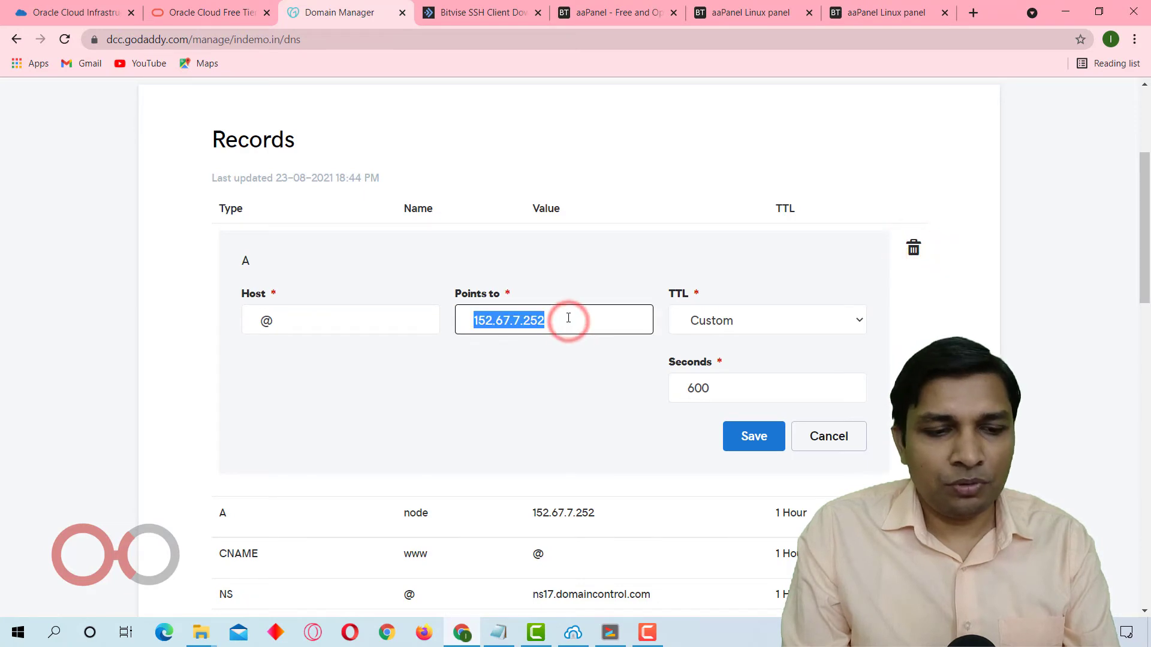
pyautogui.hotkey('ctrl', 'v')
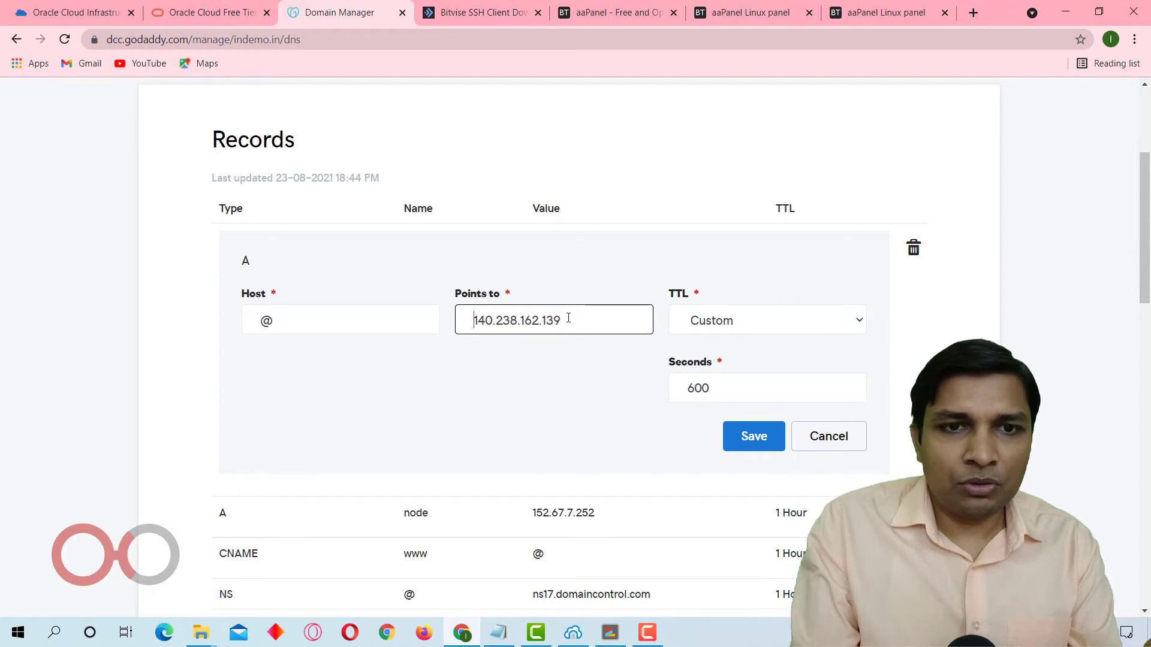
pyautogui.click(747, 445)
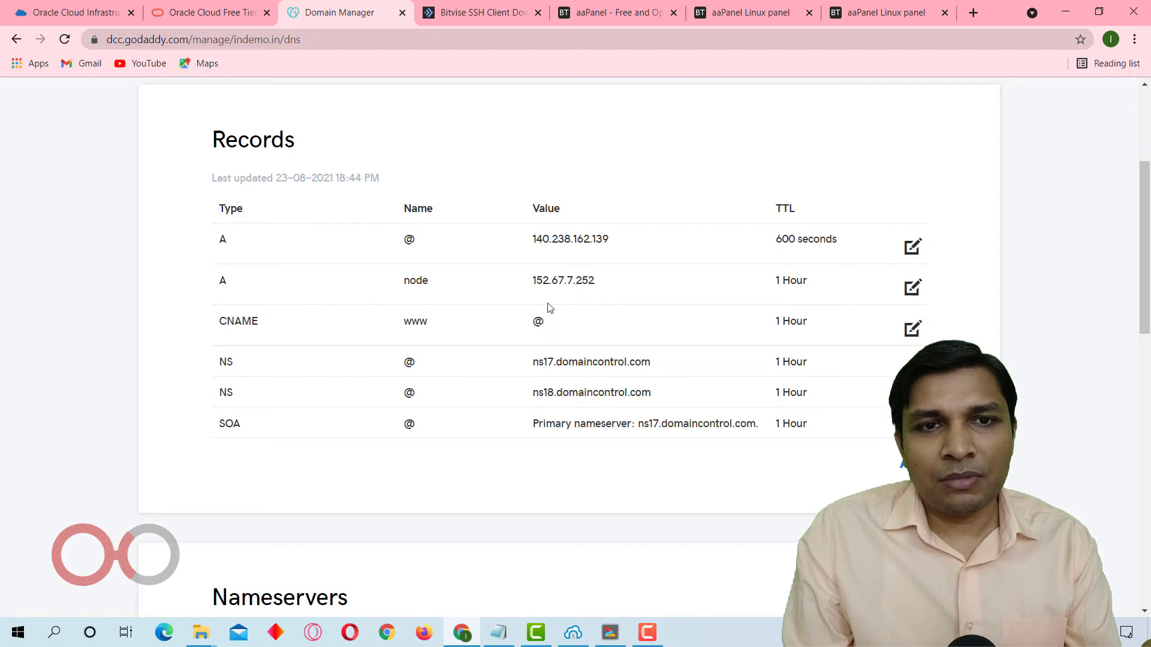
# Delete the A record for host node from the indemo.in DNS records.
pyautogui.click(911, 286)
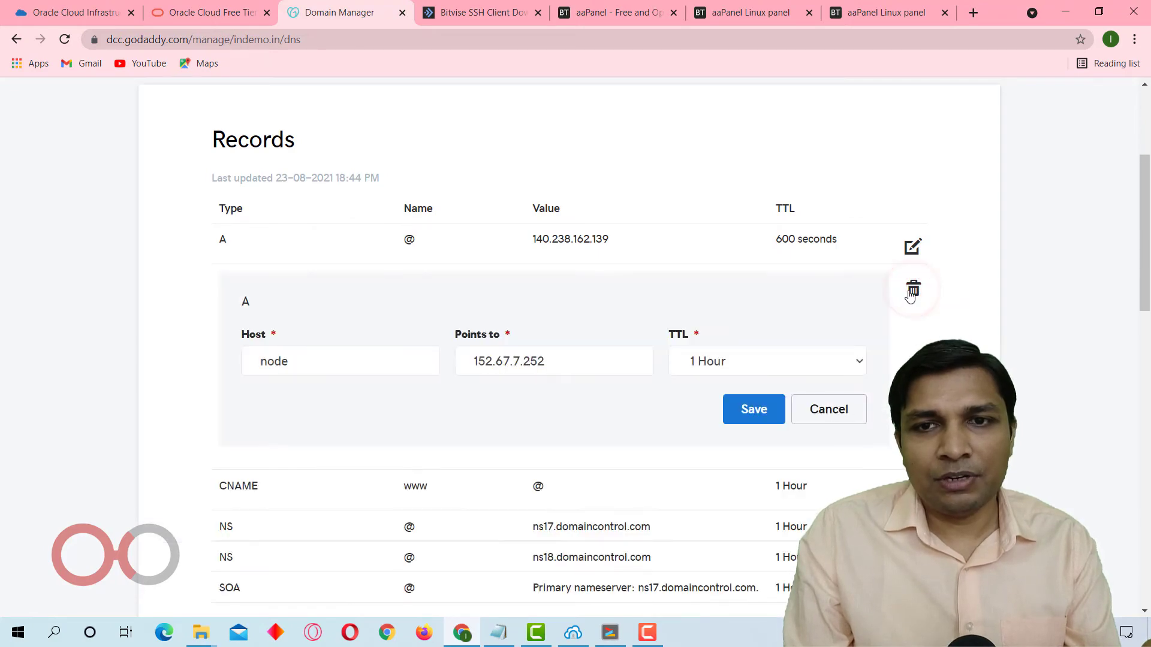
pyautogui.click(911, 289)
pyautogui.click(691, 378)
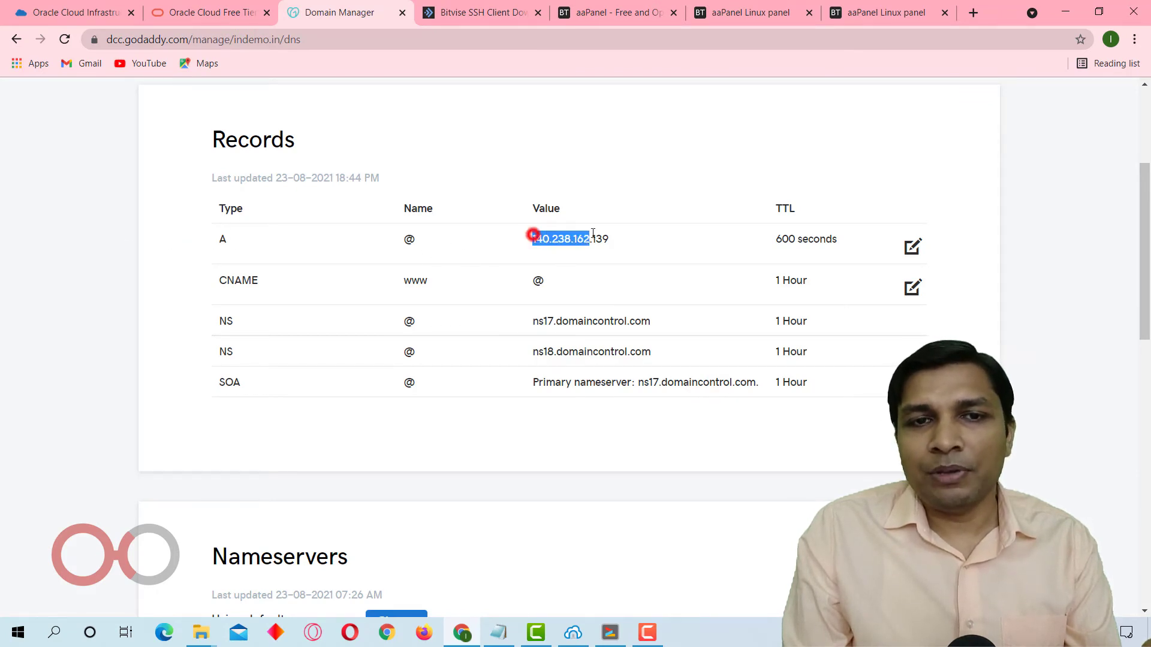
# Check the required validation records in aaPanel and start a new TXT record in the GoDaddy DNS records.
pyautogui.click(885, 12)
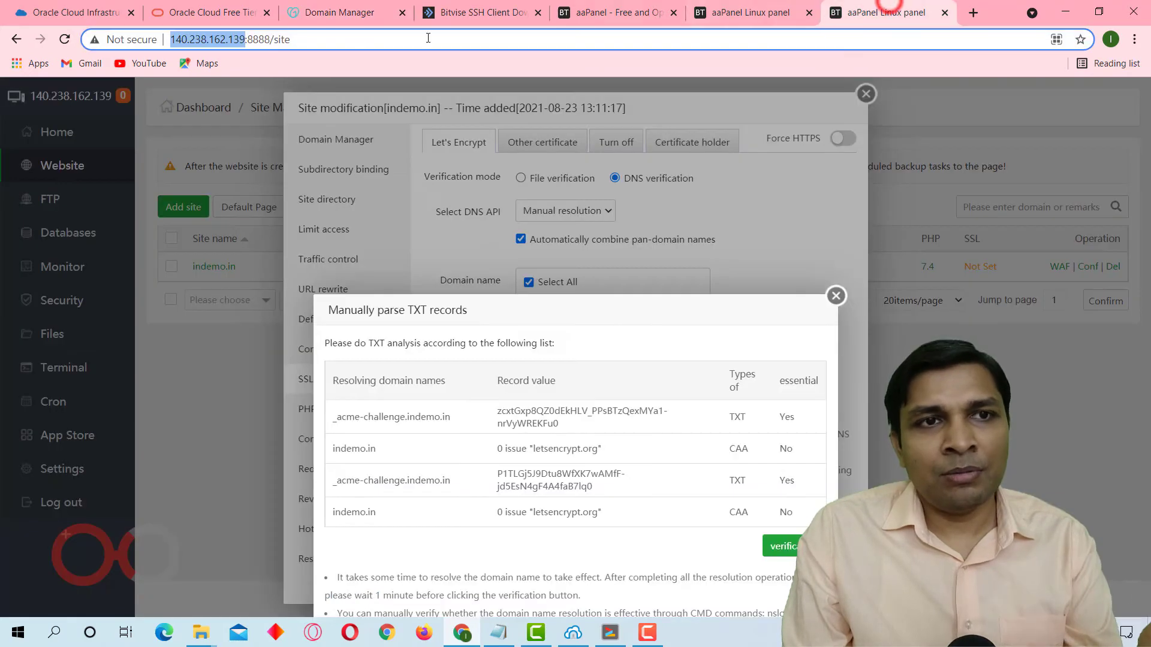
pyautogui.click(374, 5)
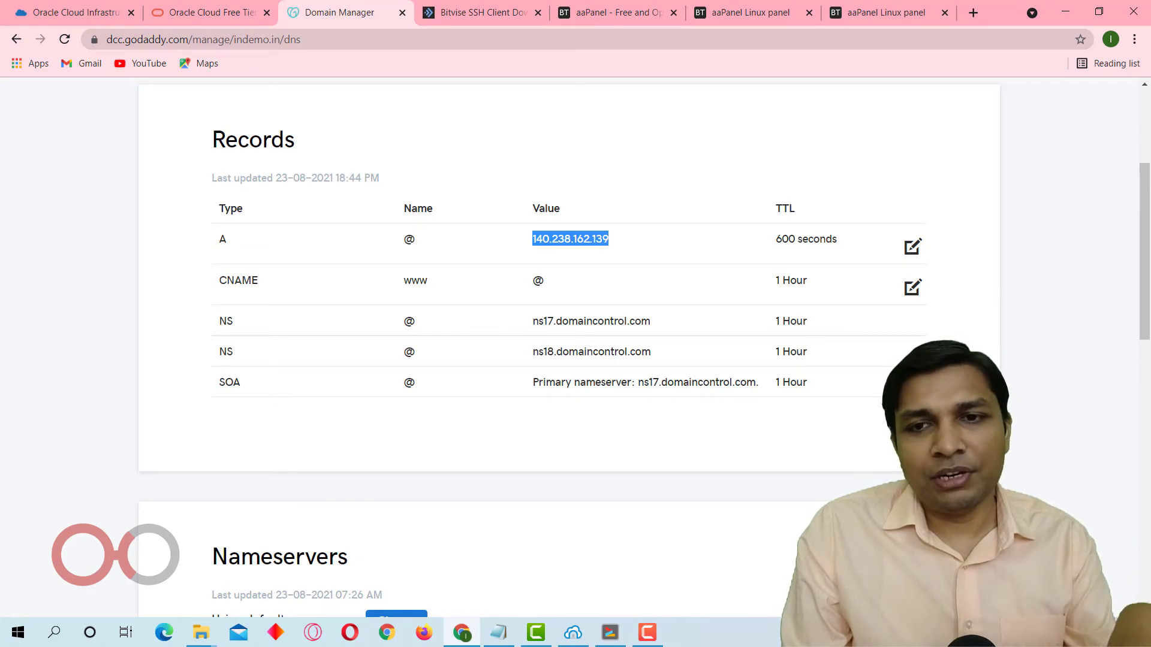
pyautogui.click(906, 427)
pyautogui.click(304, 457)
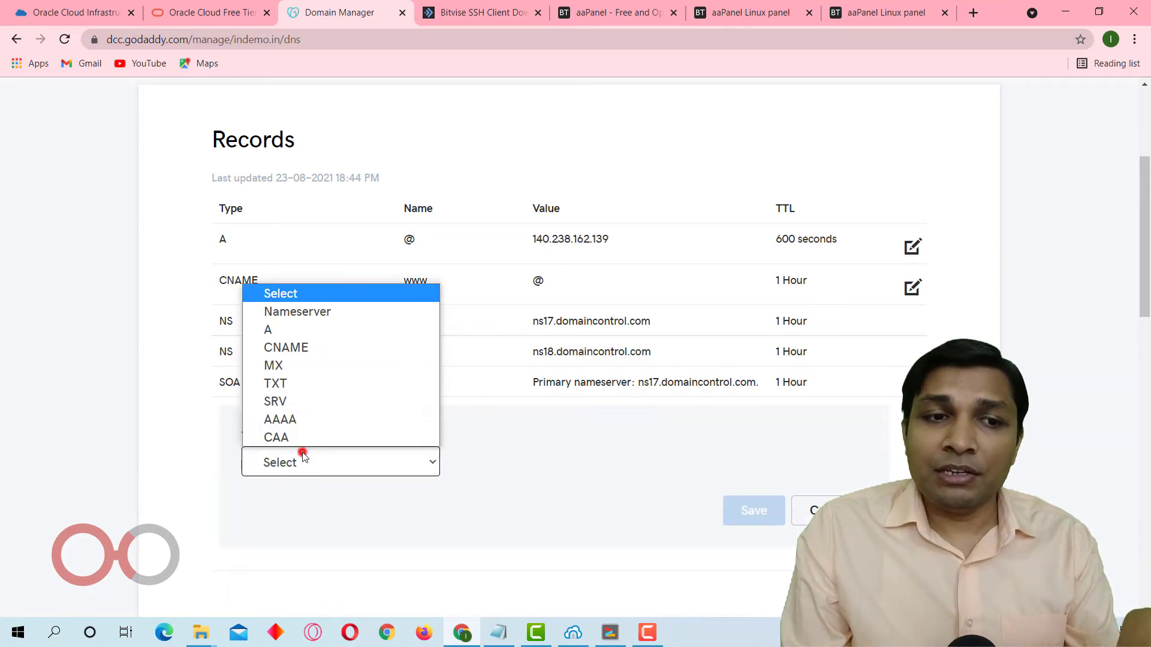
pyautogui.click(314, 382)
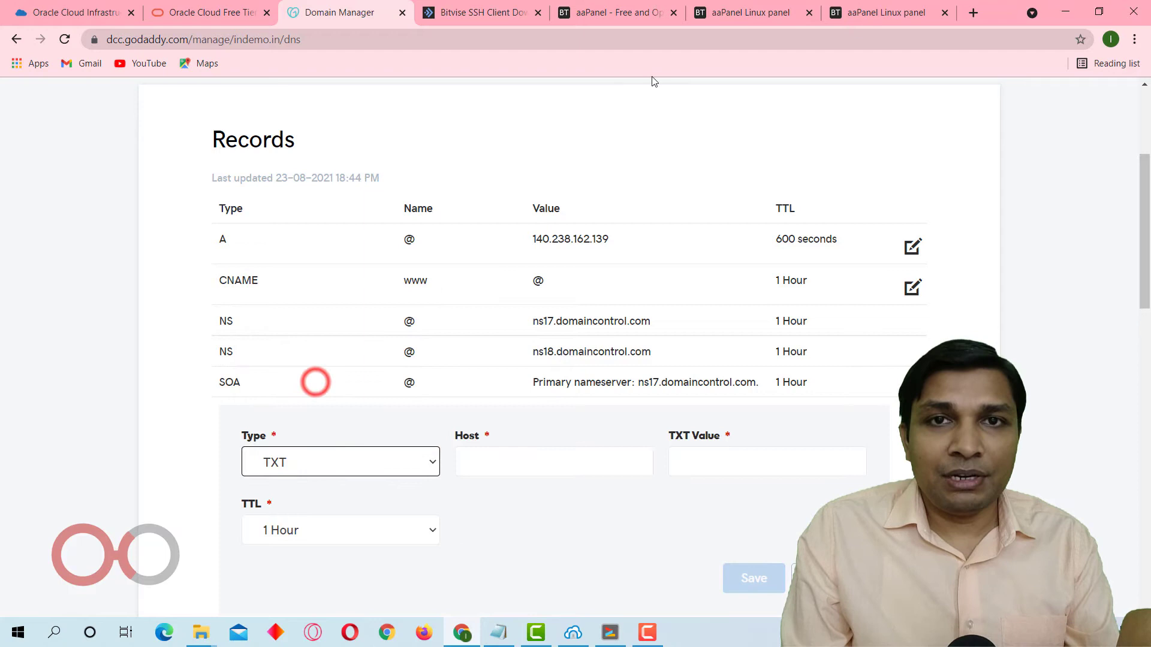
# Copy the _acme-challenge name from aaPanel and enter it as the new TXT record's host in GoDaddy.
pyautogui.click(892, 5)
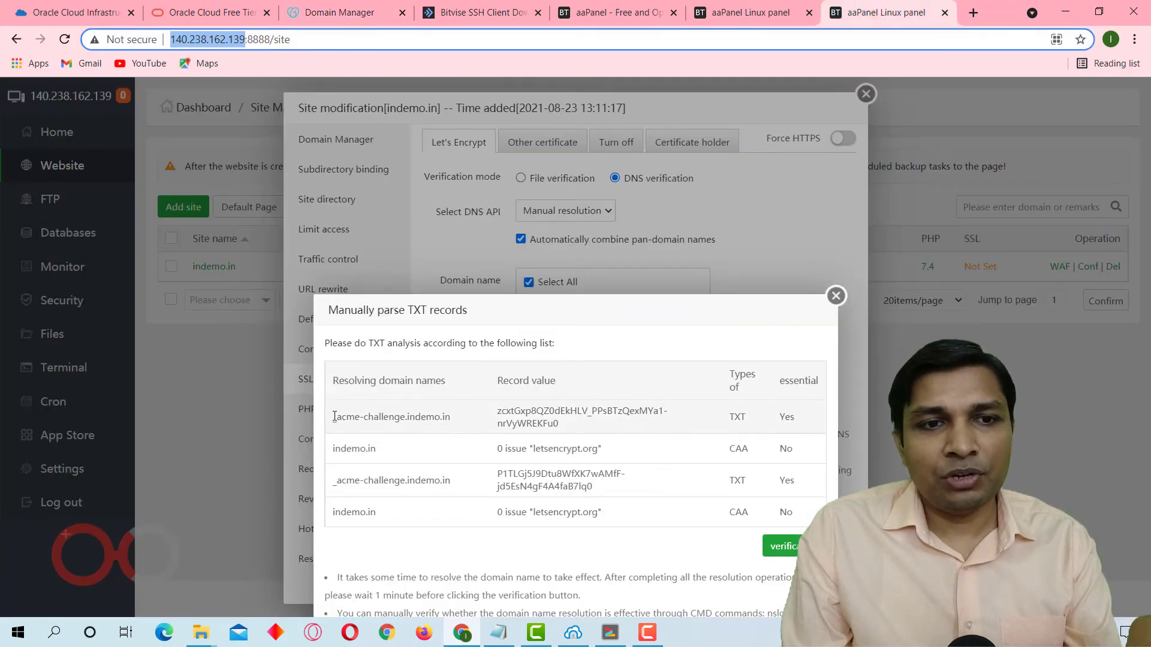
pyautogui.moveTo(334, 417); pyautogui.dragTo(405, 416)
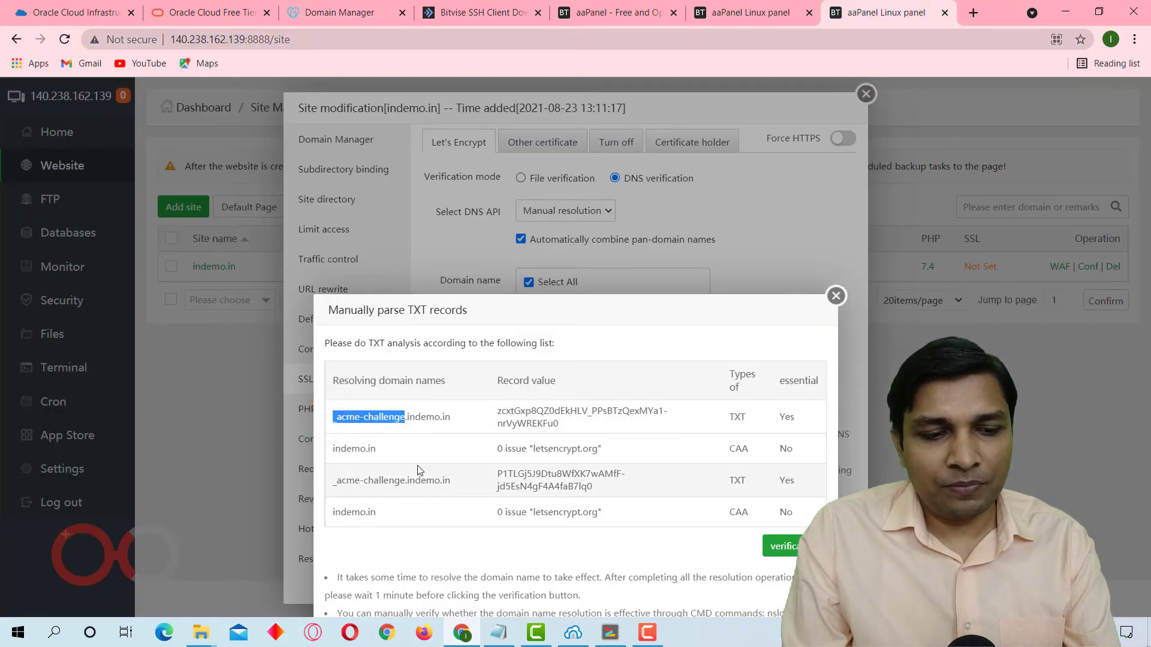
pyautogui.click(318, 7)
pyautogui.click(484, 474)
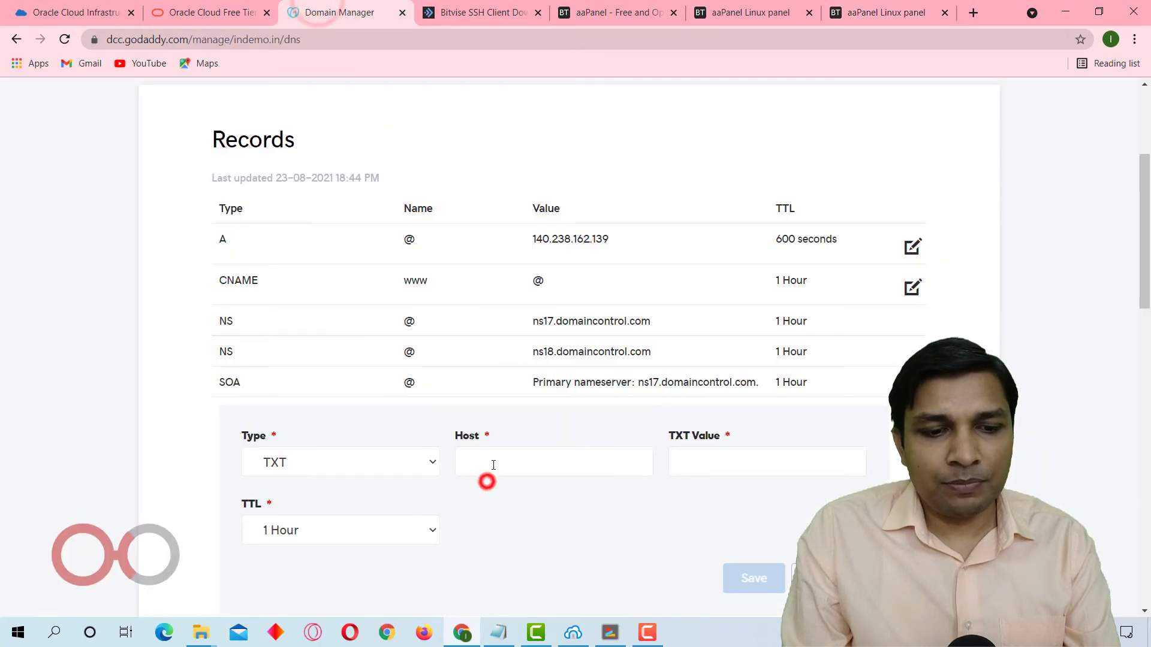
pyautogui.click(486, 482)
pyautogui.press('Tab')
# Copy the first _acme-challenge record value from aaPanel and enter it as the TXT value of the new GoDaddy record.
pyautogui.click(886, 6)
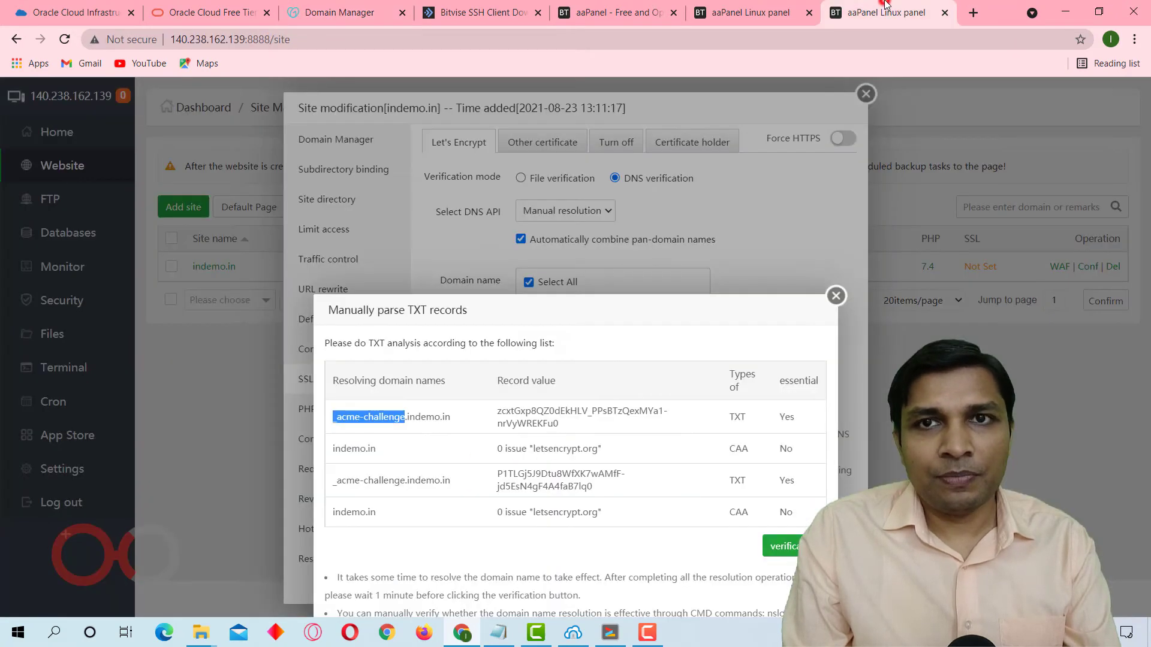
pyautogui.tripleClick(499, 411)
pyautogui.click(355, 7)
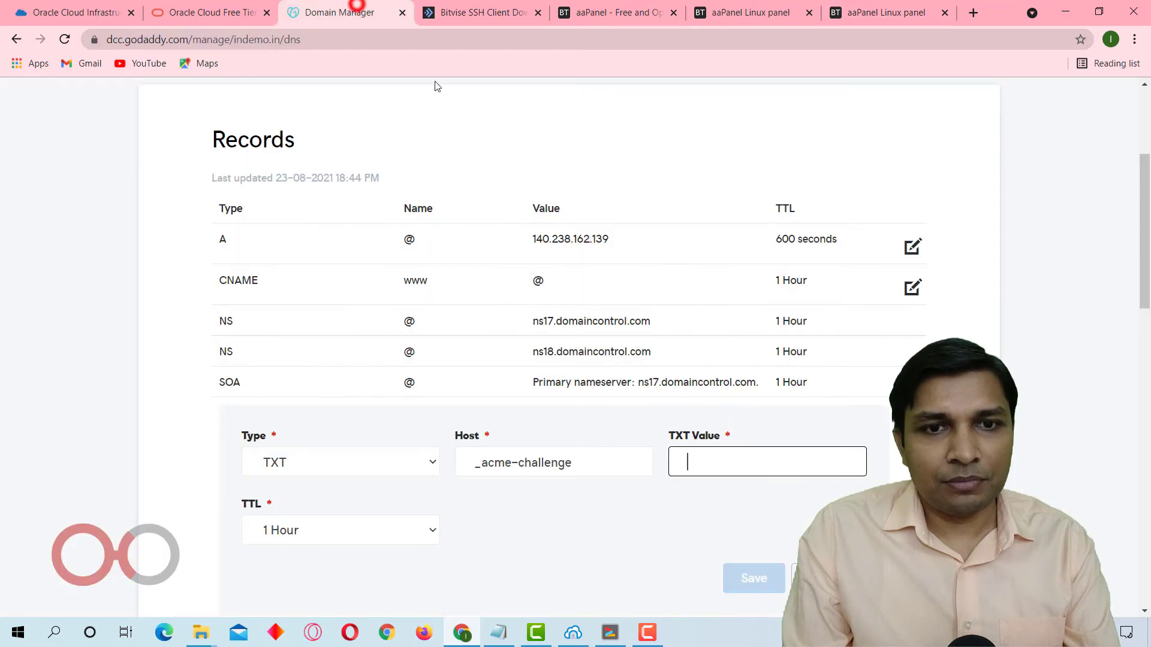
pyautogui.hotkey('ctrl', 'v')
# Set the _acme-challenge TXT record's TTL to a custom 600 seconds and save the record.
pyautogui.click(329, 530)
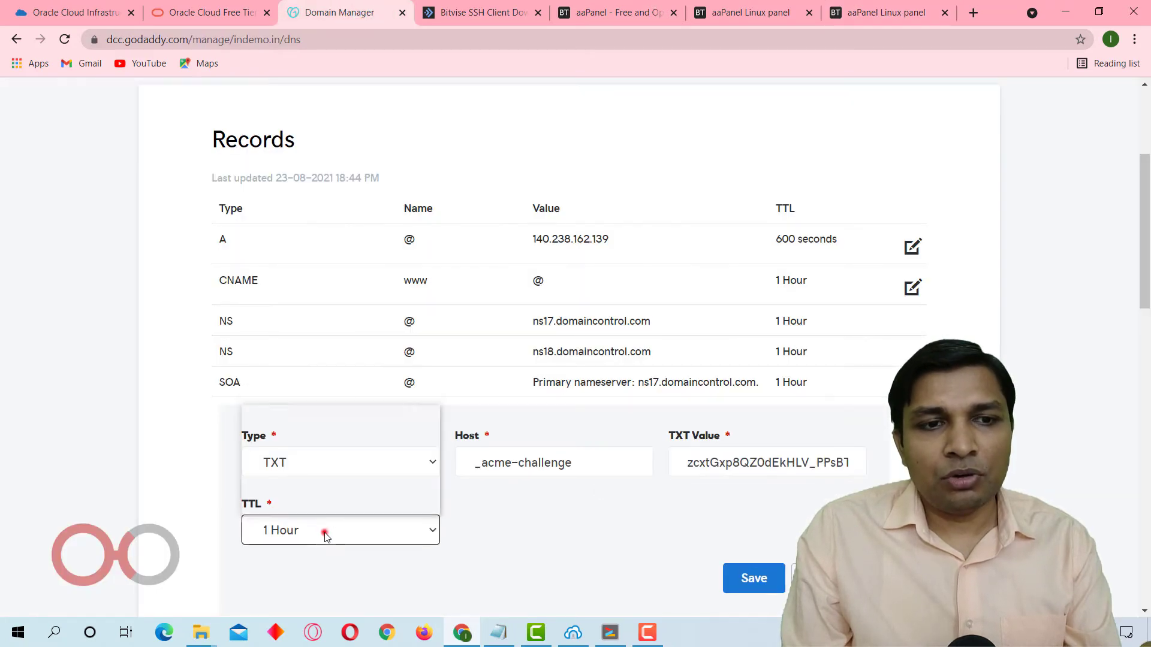
pyautogui.click(362, 506)
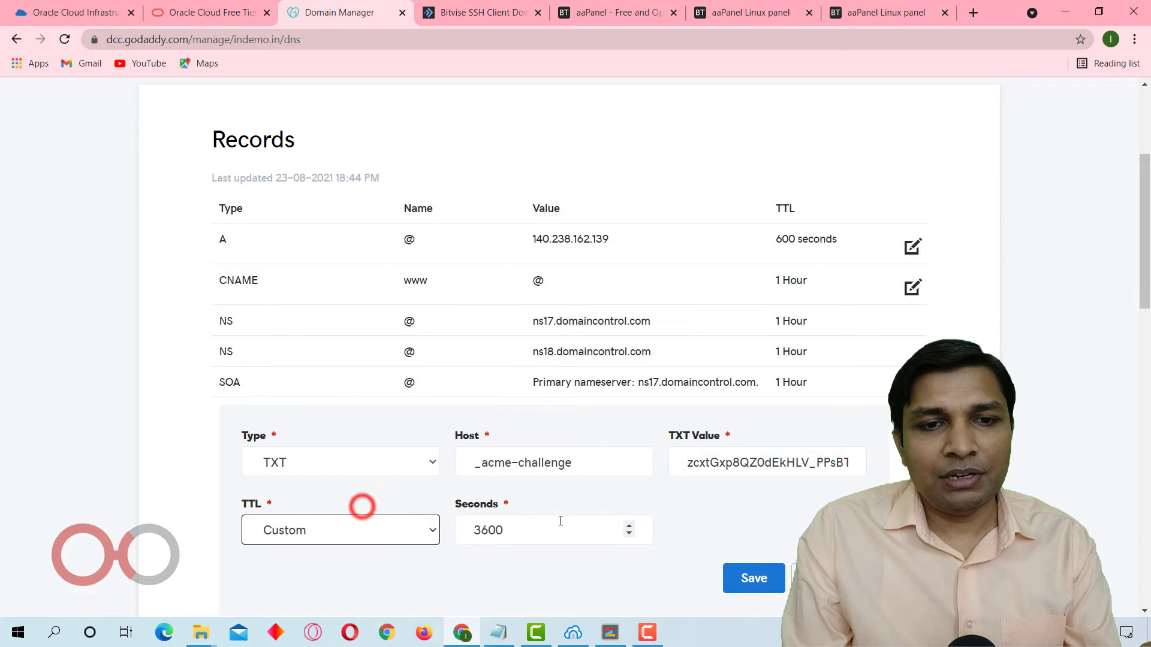
pyautogui.click(481, 530)
pyautogui.press('BackSpace')
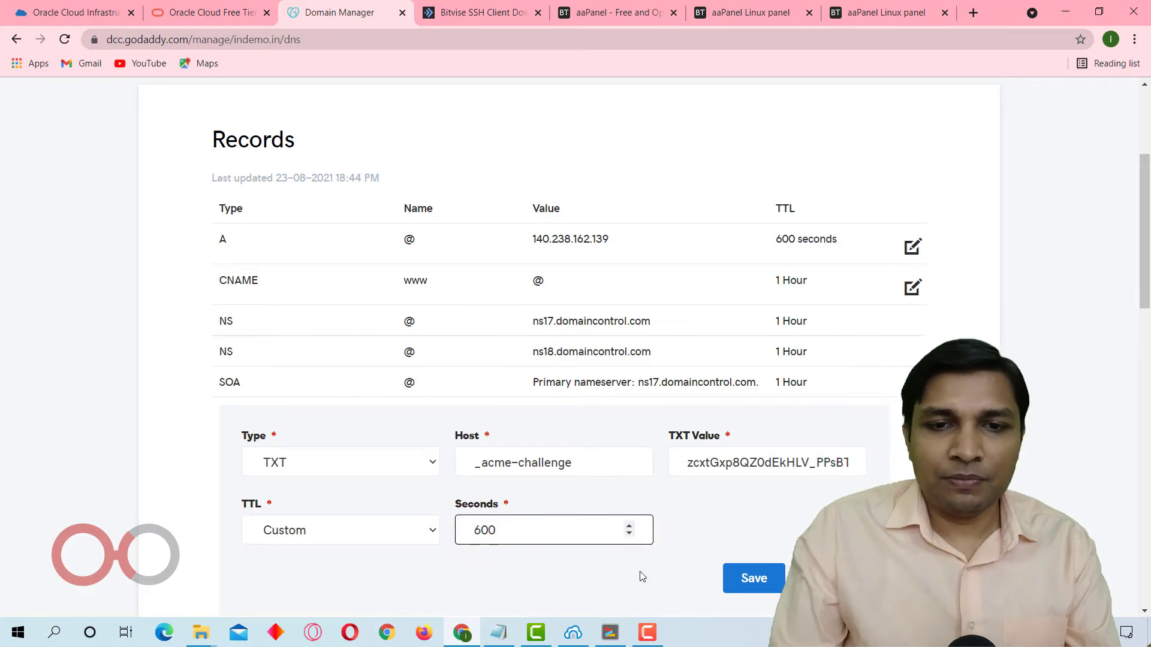
pyautogui.click(779, 579)
# Check the required CAA entry in aaPanel, and start a CAA record in GoDaddy with name @ and flags 0.
pyautogui.click(919, 7)
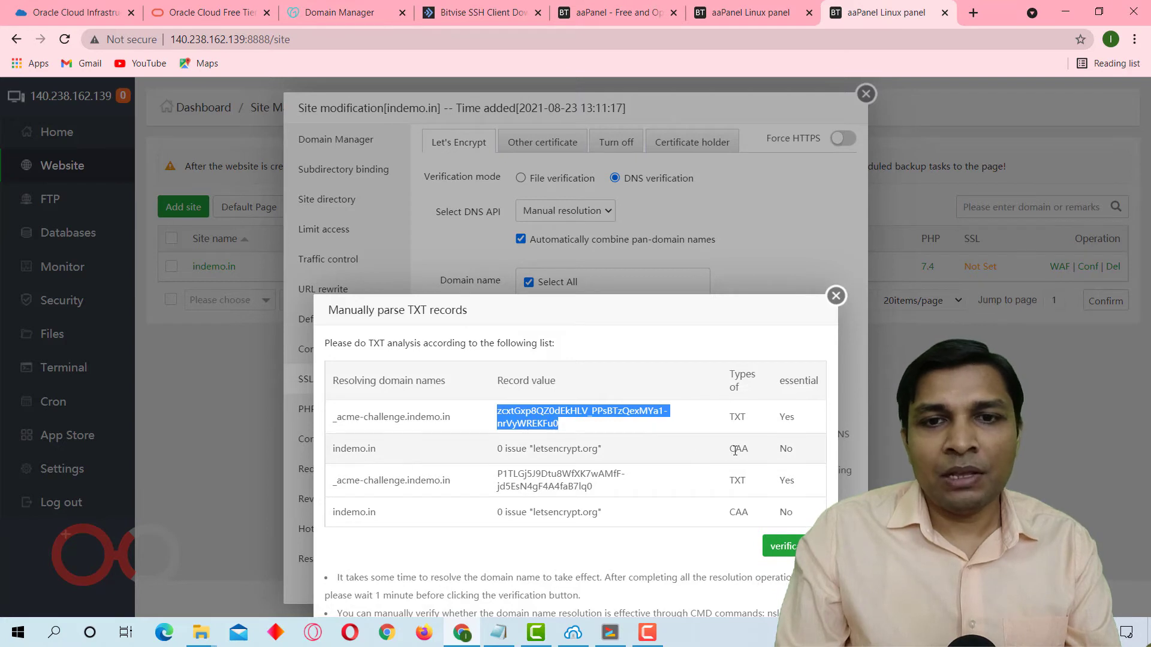
pyautogui.click(392, 9)
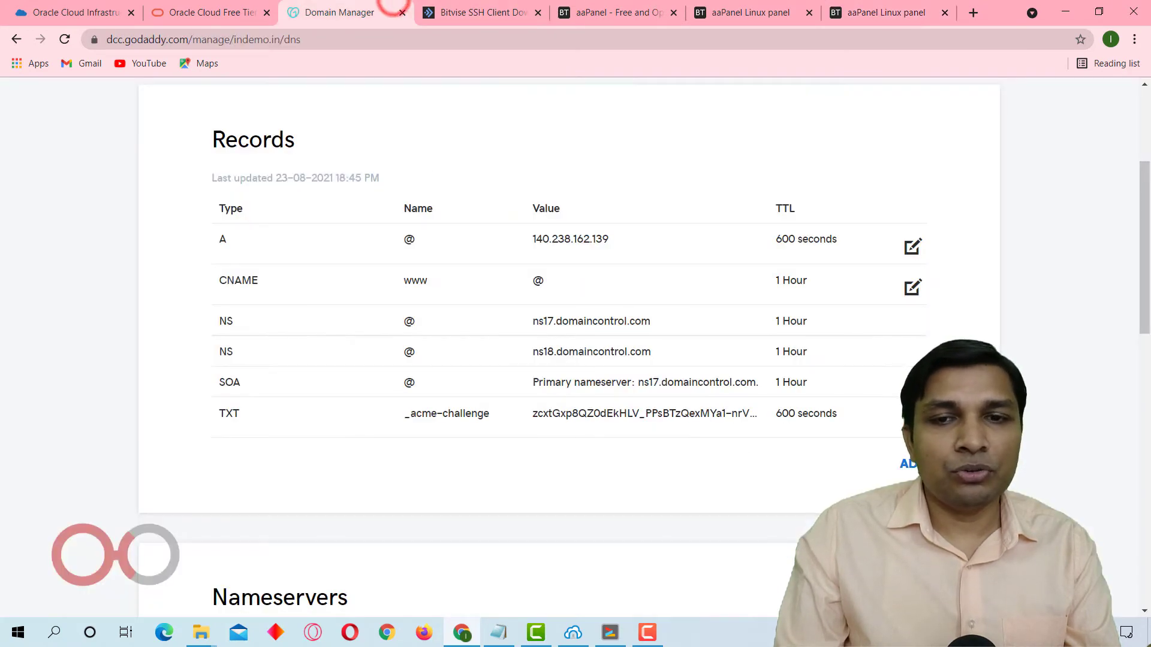
pyautogui.click(907, 464)
pyautogui.click(401, 506)
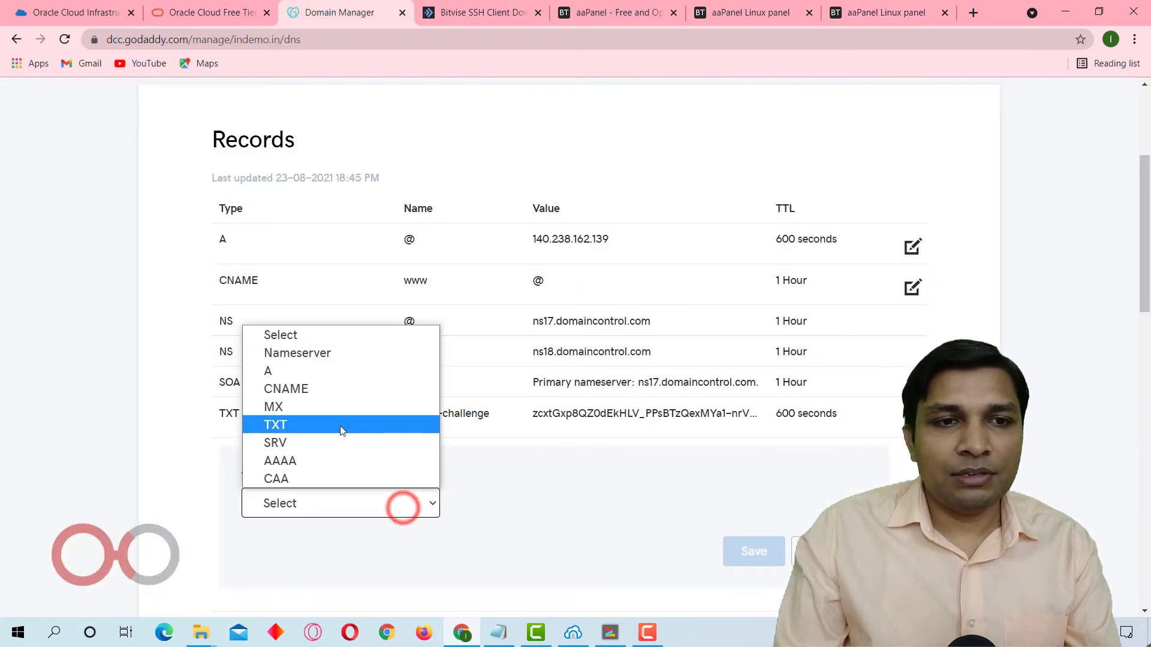
pyautogui.click(341, 477)
pyautogui.click(526, 506)
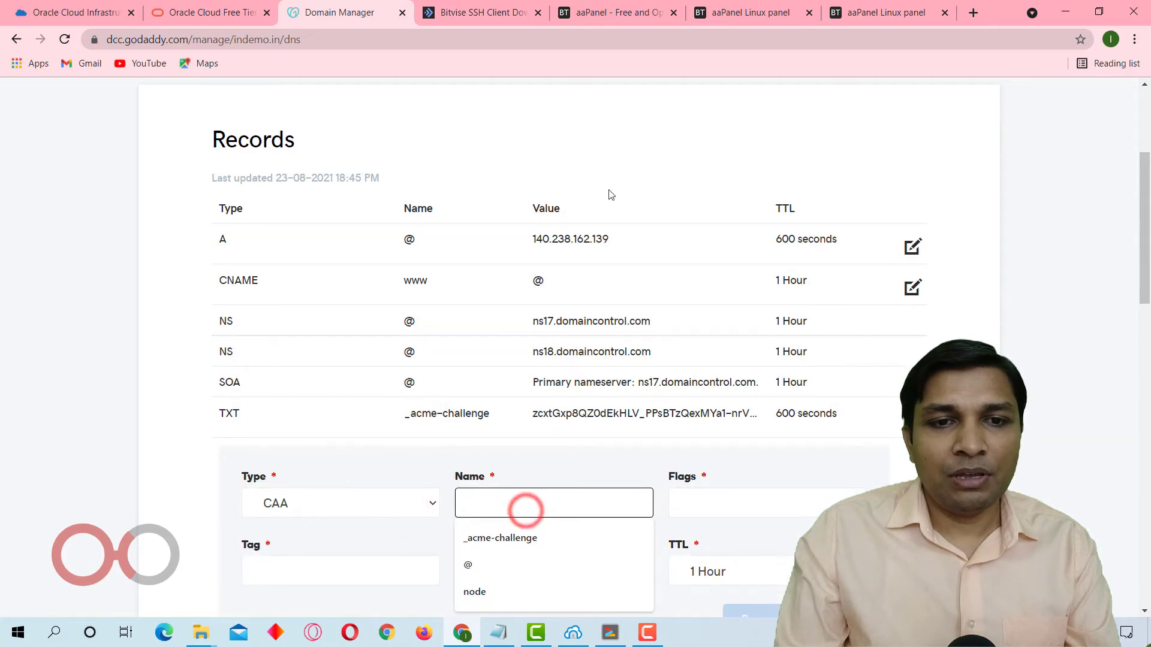
pyautogui.click(575, 569)
pyautogui.click(703, 497)
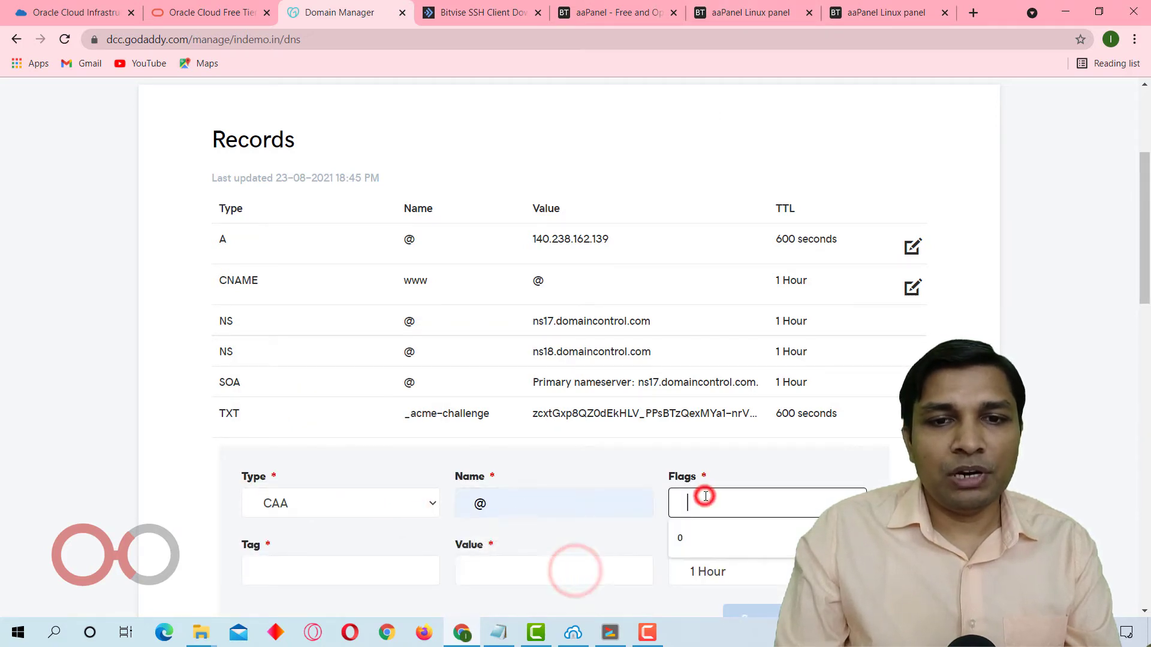
# Copy letsencrypt.org from aaPanel, and set the CAA record's tag to issue and its value to letsencrypt.org in GoDaddy.
pyautogui.click(859, 13)
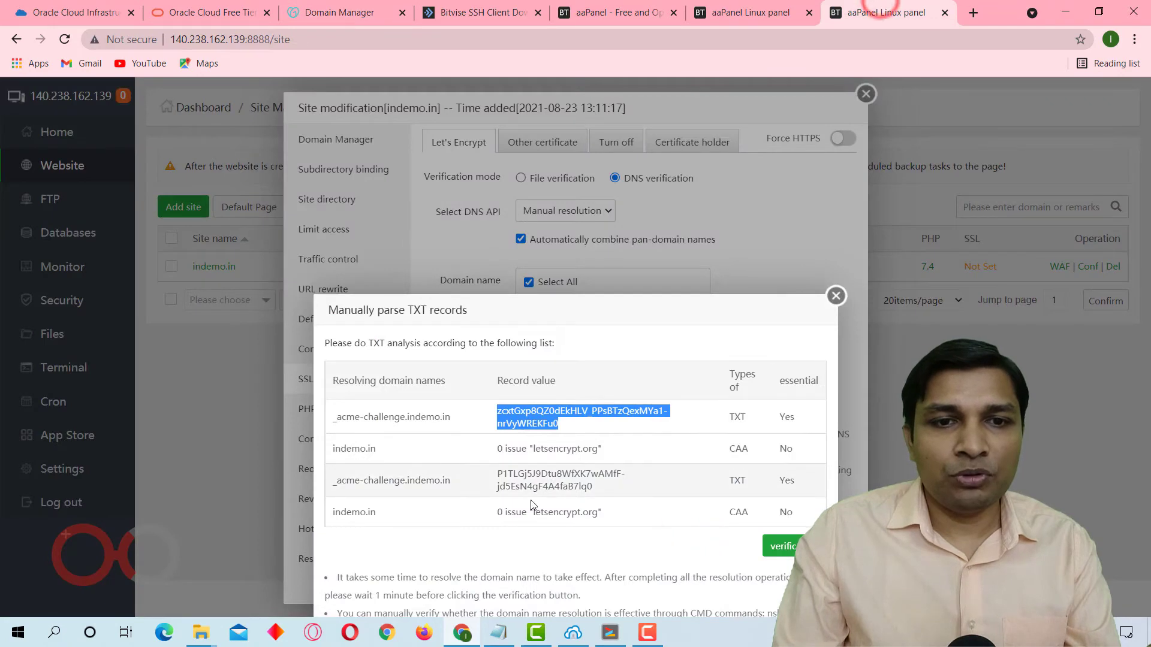
pyautogui.click(495, 448)
pyautogui.moveTo(495, 447); pyautogui.dragTo(603, 454)
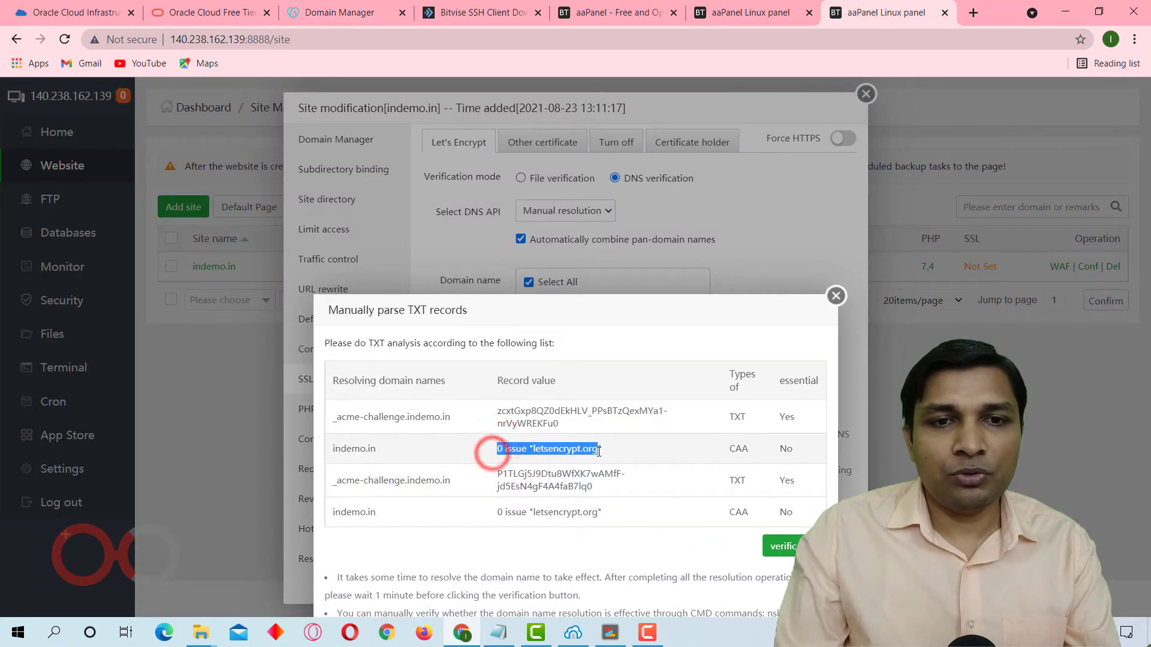
pyautogui.click(564, 457)
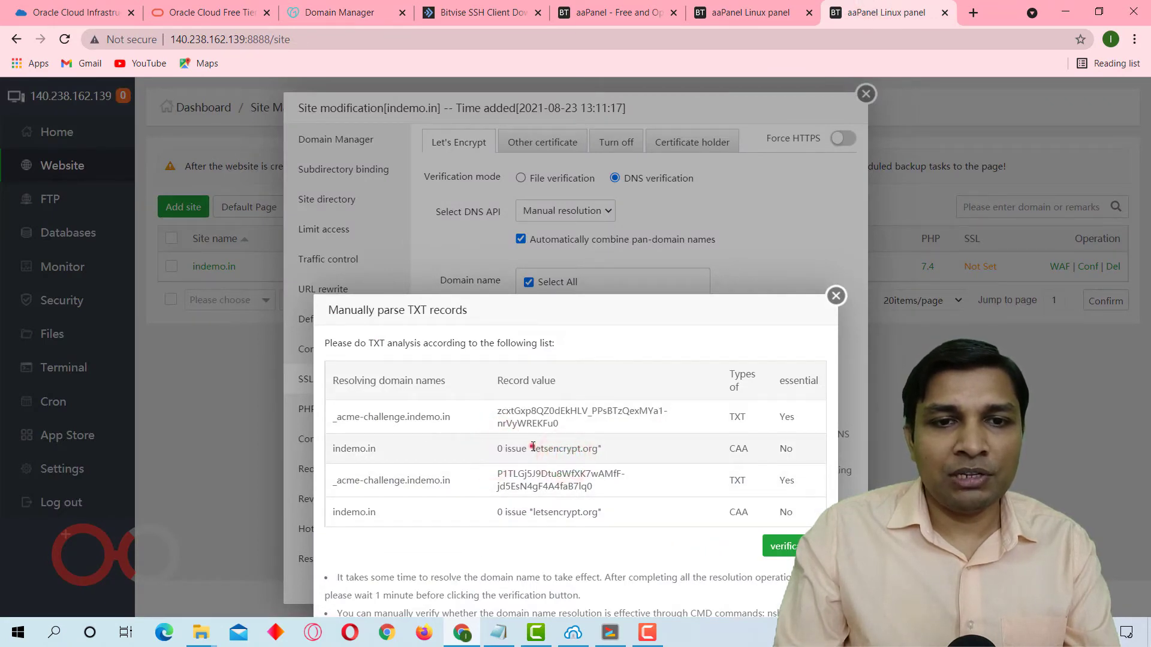
pyautogui.moveTo(596, 449); pyautogui.dragTo(598, 448)
pyautogui.hotkey('ctrl', 'c')
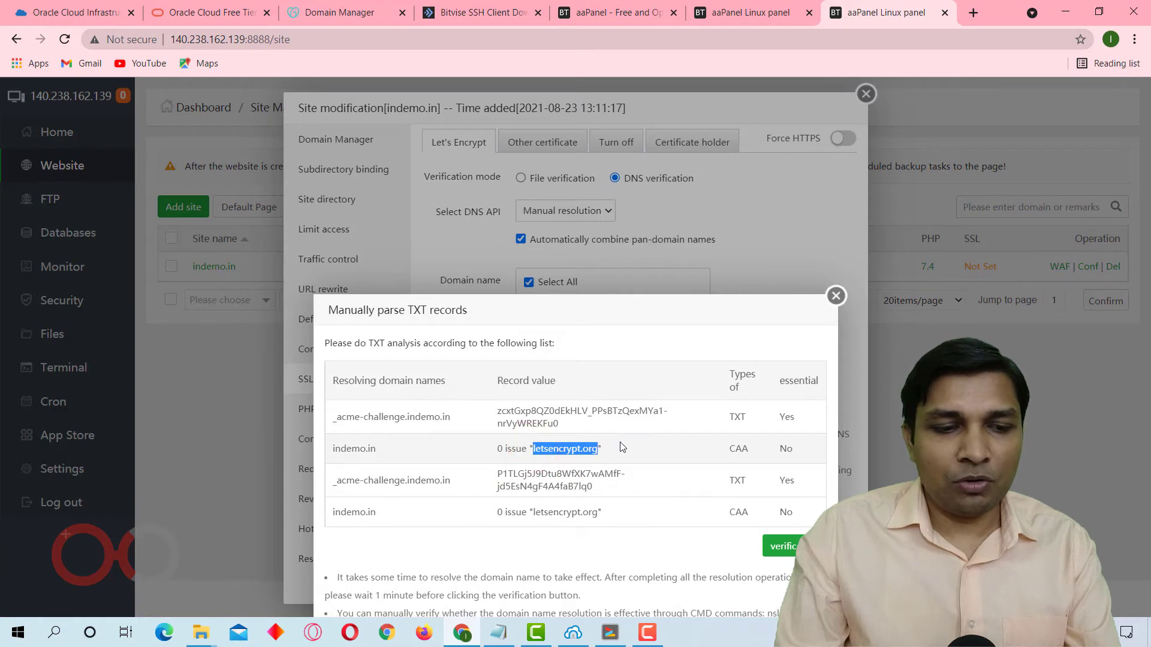
pyautogui.click(340, 12)
pyautogui.click(352, 568)
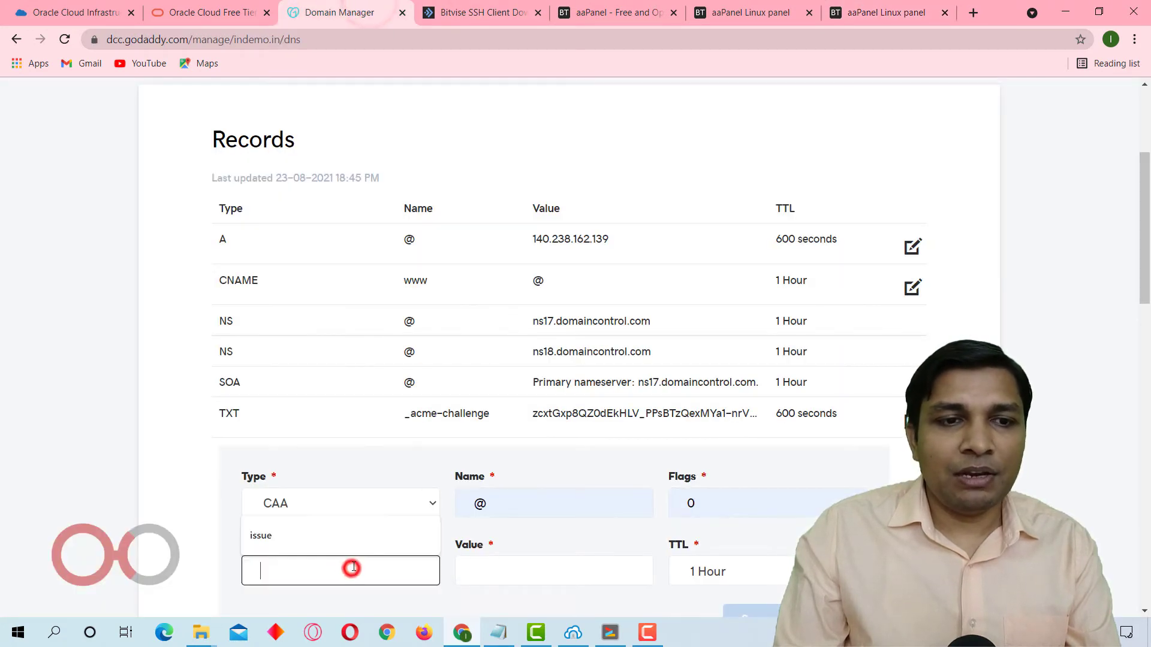
pyautogui.click(351, 542)
pyautogui.click(505, 574)
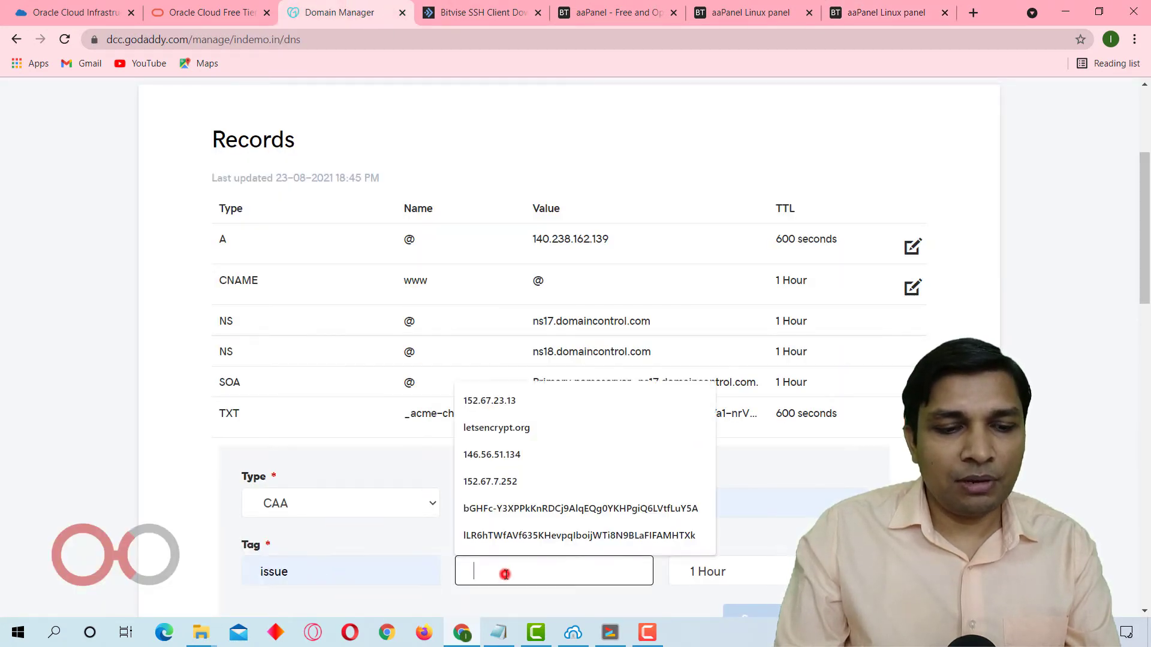
pyautogui.hotkey('ctrl', 'v')
# Set the CAA record's TTL to 1/2 Hour and save the record.
pyautogui.scroll(-2, 837, 476)
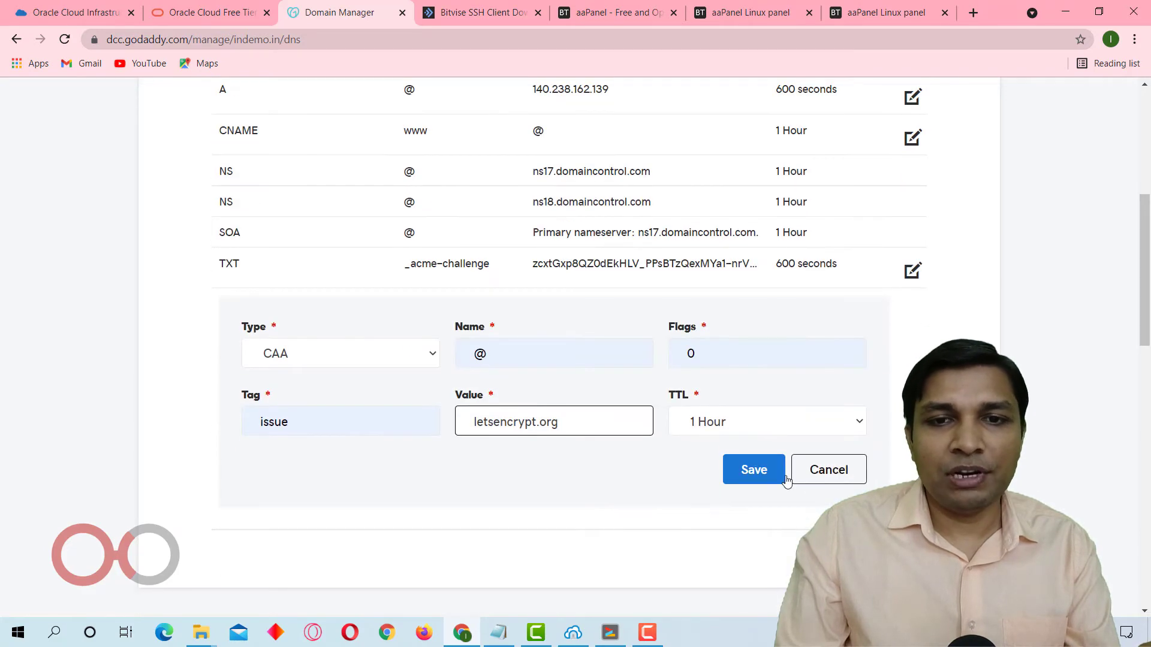
pyautogui.click(753, 429)
pyautogui.click(756, 444)
pyautogui.click(747, 473)
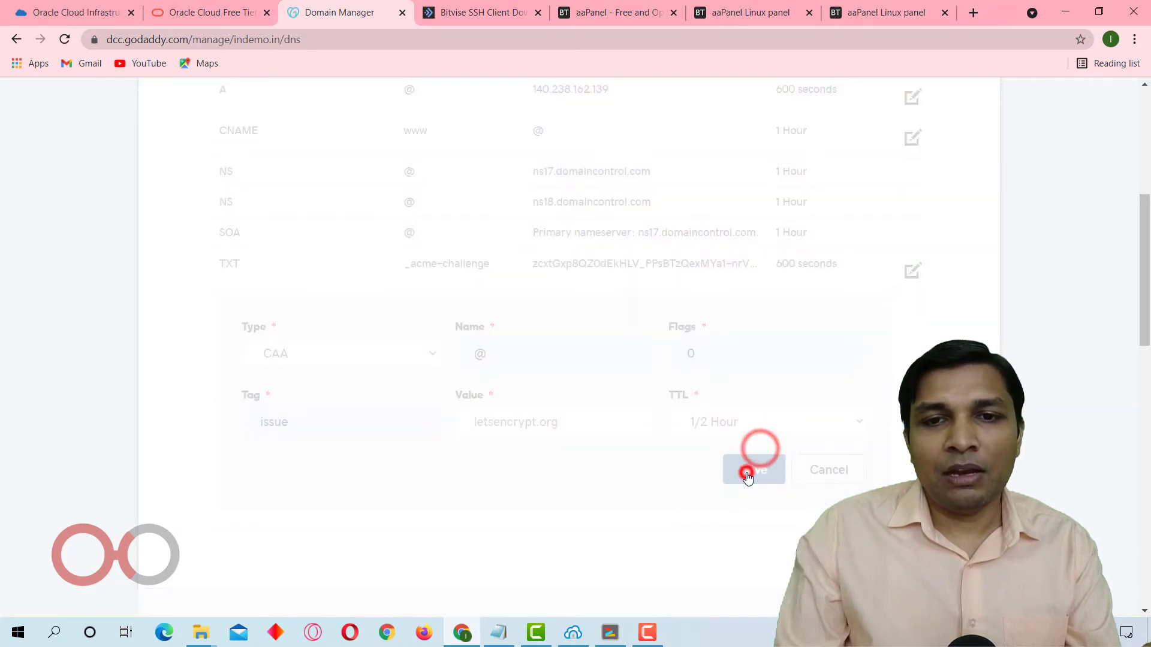
# Copy the second _acme-challenge name from aaPanel and start another GoDaddy TXT record with _acme-challenge as its host.
pyautogui.click(890, 12)
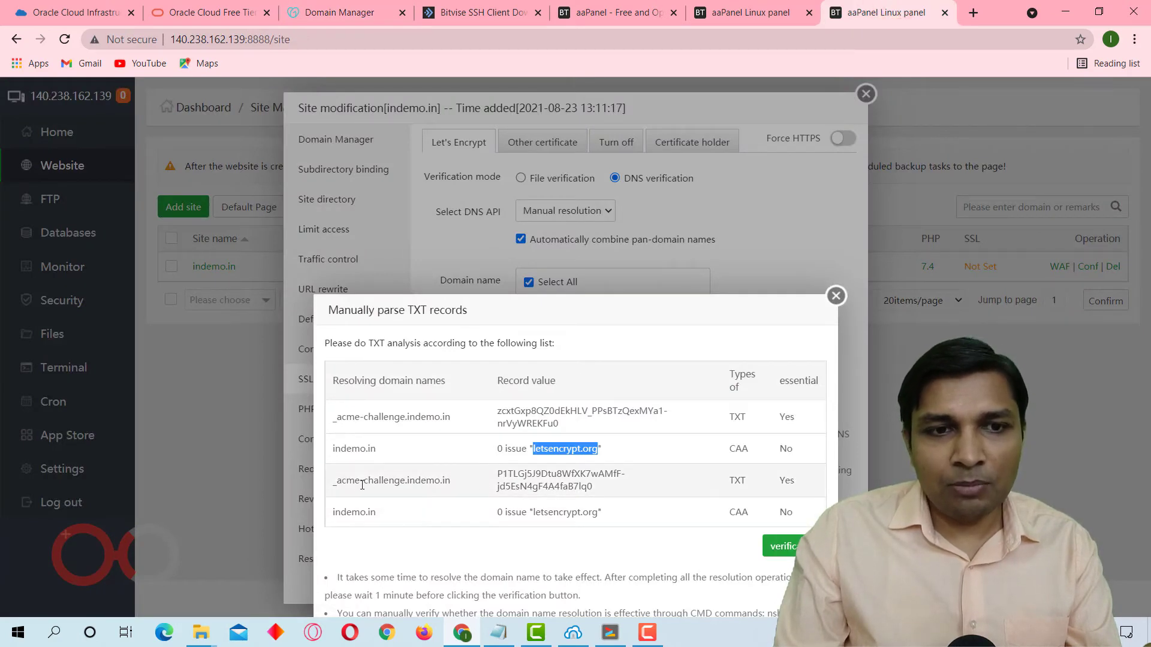
pyautogui.moveTo(397, 487); pyautogui.dragTo(406, 487)
pyautogui.hotkey('ctrl', 'c')
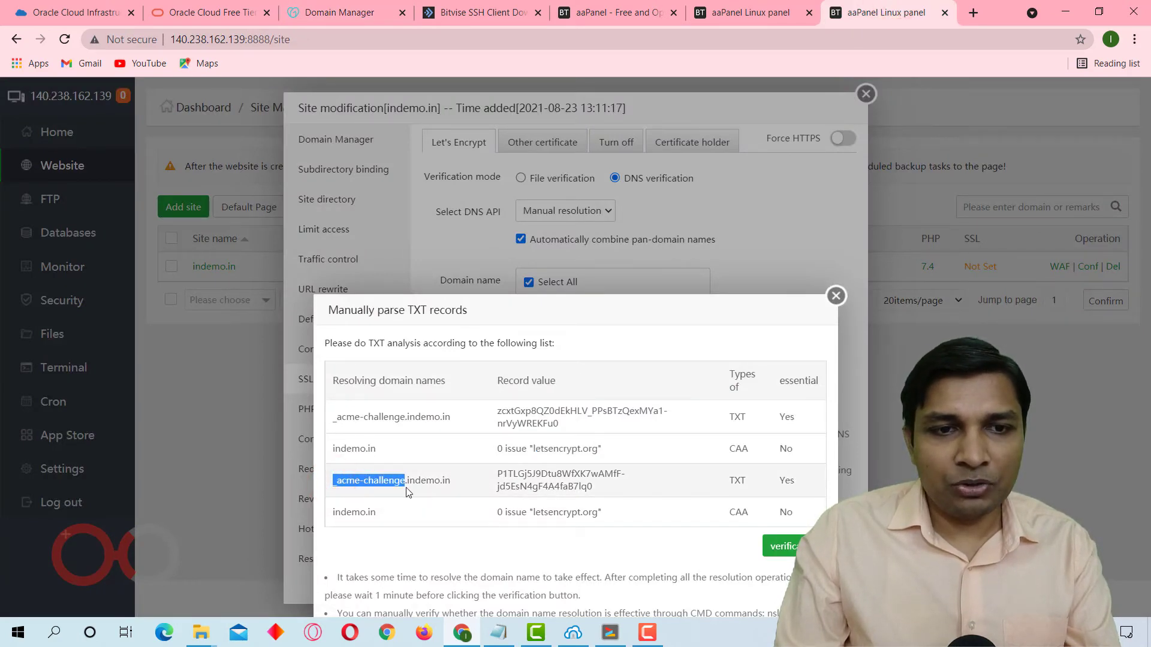
pyautogui.click(394, 5)
pyautogui.click(912, 355)
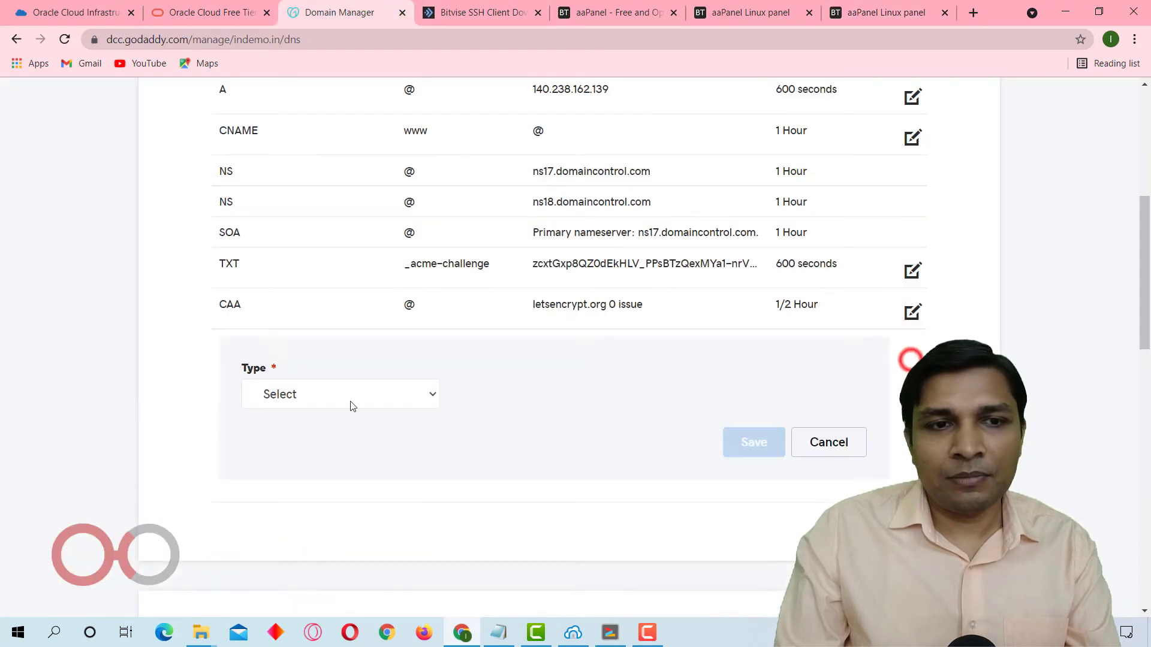
pyautogui.click(316, 400)
pyautogui.click(330, 509)
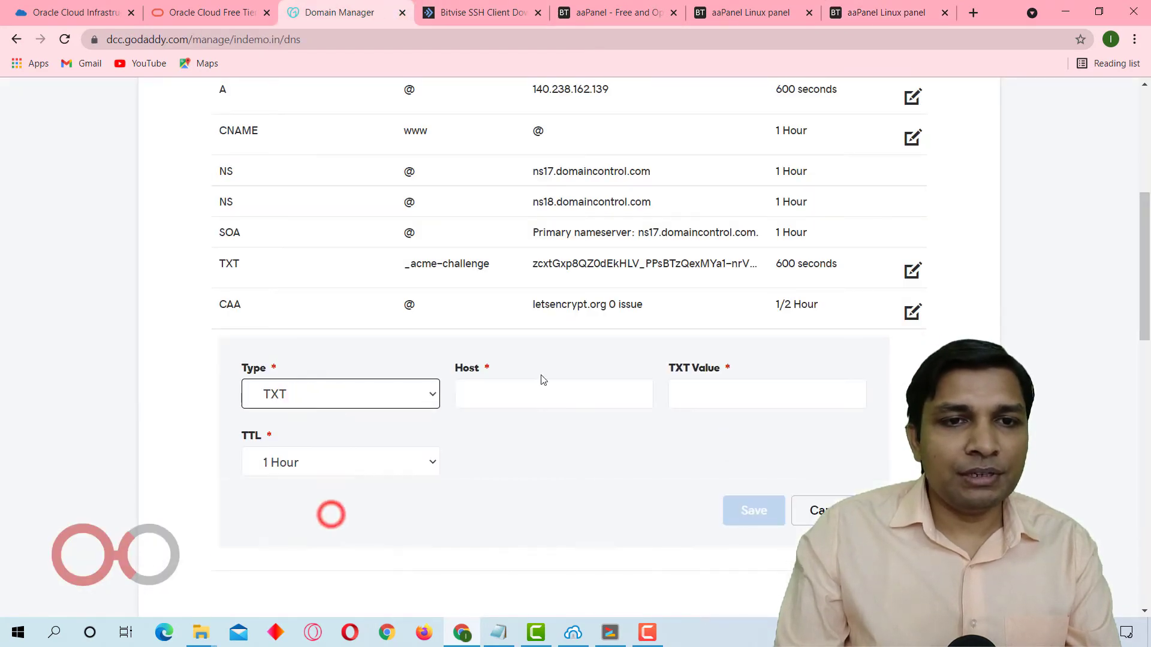
pyautogui.click(539, 406)
pyautogui.hotkey('ctrl', 'v')
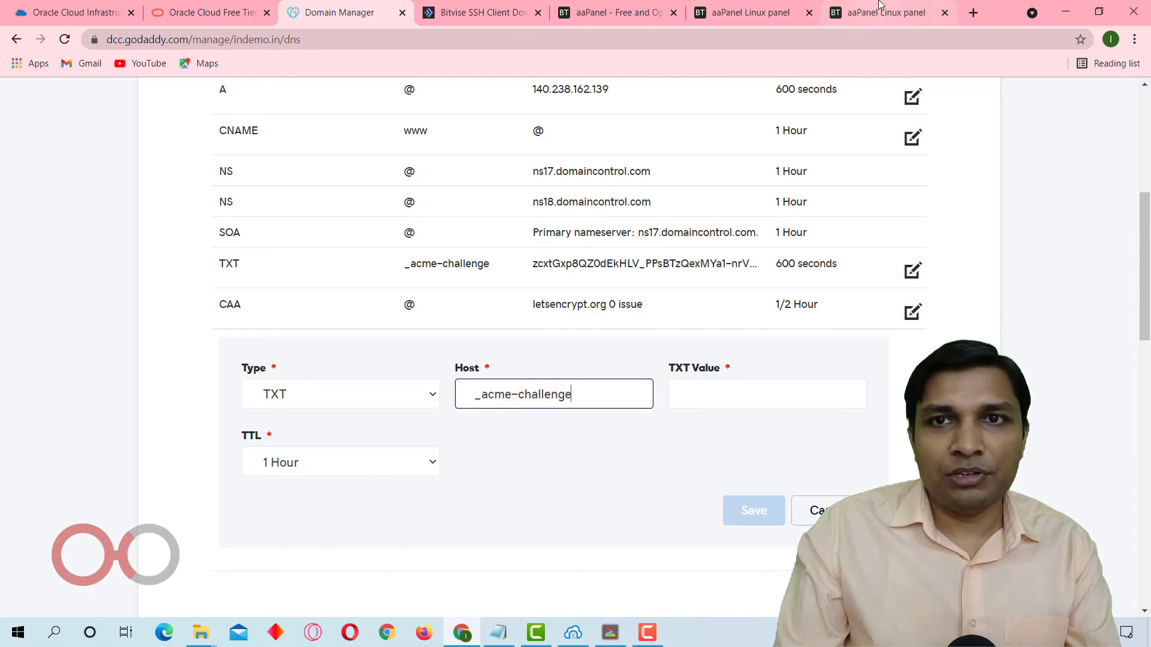
# Copy the second _acme-challenge record value from aaPanel and enter it as the second TXT record's value in GoDaddy.
pyautogui.click(878, 7)
pyautogui.moveTo(497, 474); pyautogui.dragTo(605, 492)
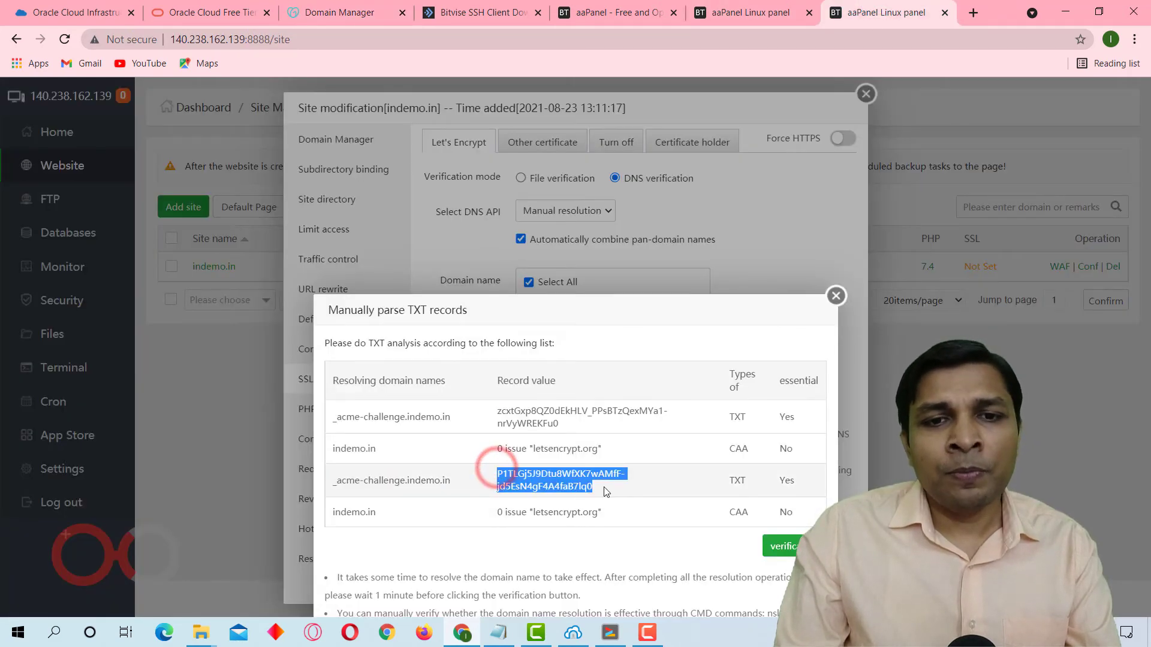
pyautogui.click(396, 8)
pyautogui.click(770, 400)
pyautogui.hotkey('ctrl', 'v')
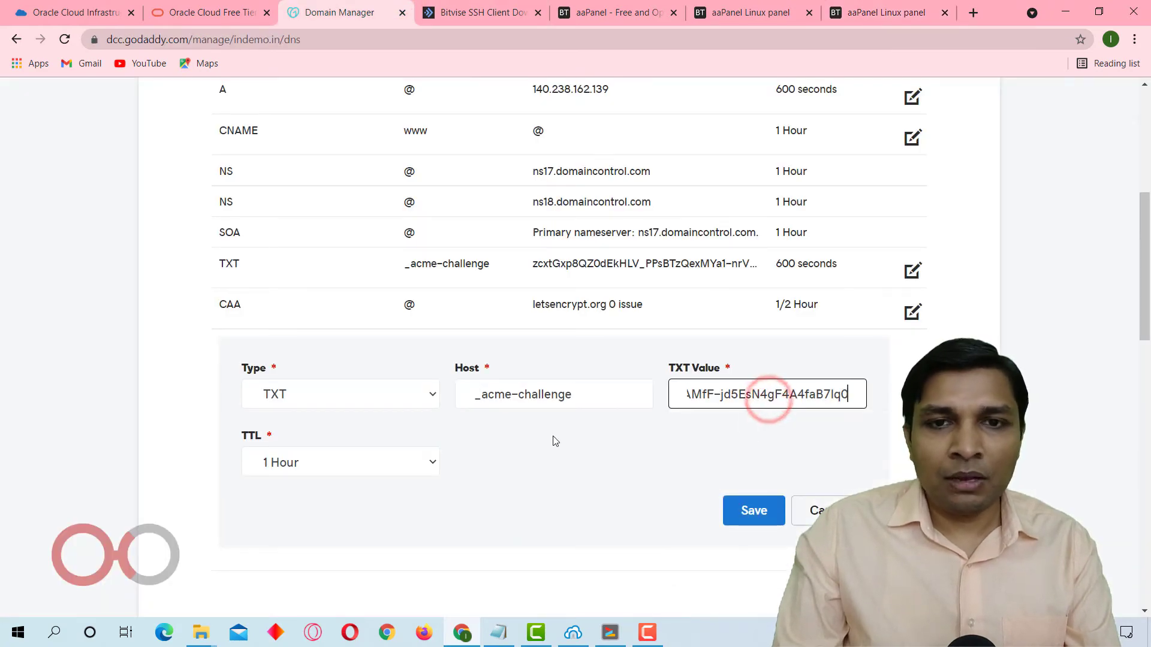
# Set the second _acme-challenge TXT record's TTL to 1/2 Hour and save the record.
pyautogui.click(359, 468)
pyautogui.click(366, 485)
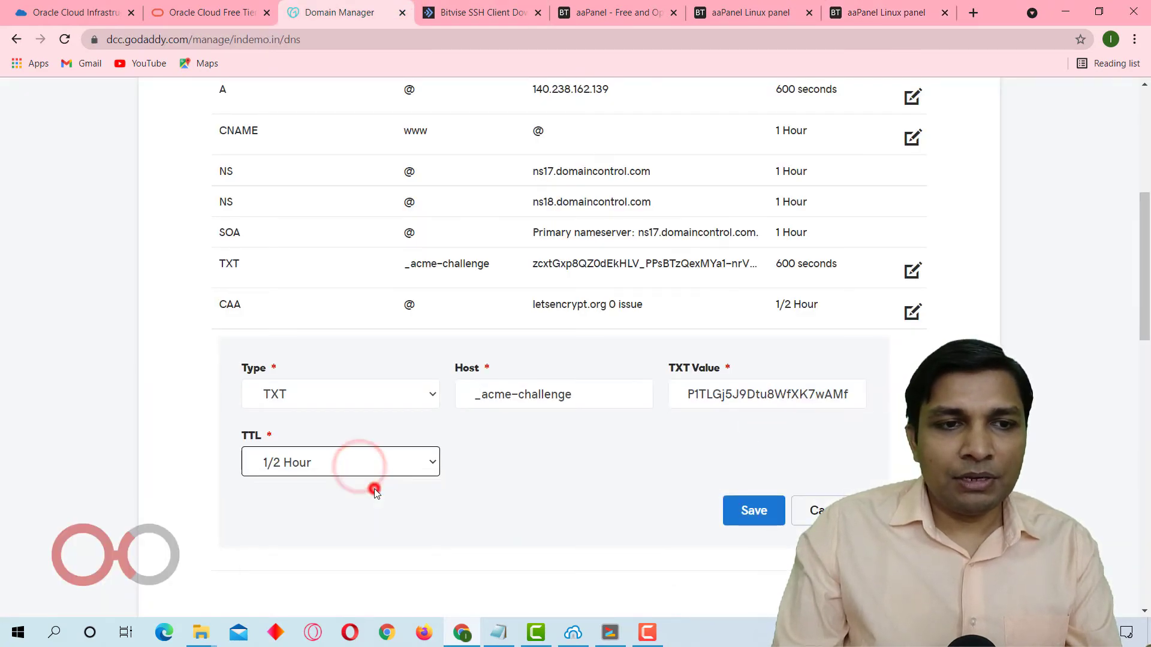
pyautogui.click(754, 510)
# Review the required TXT and CAA records for indemo.in in aaPanel and start the DNS verification.
pyautogui.click(863, 12)
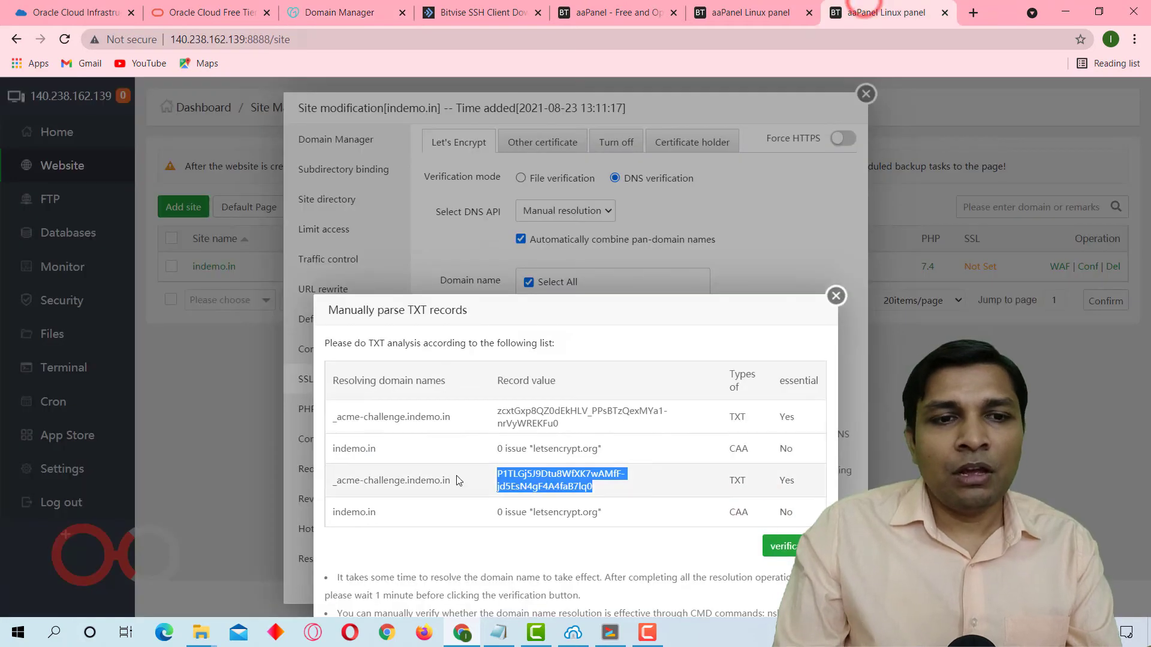
pyautogui.click(711, 513)
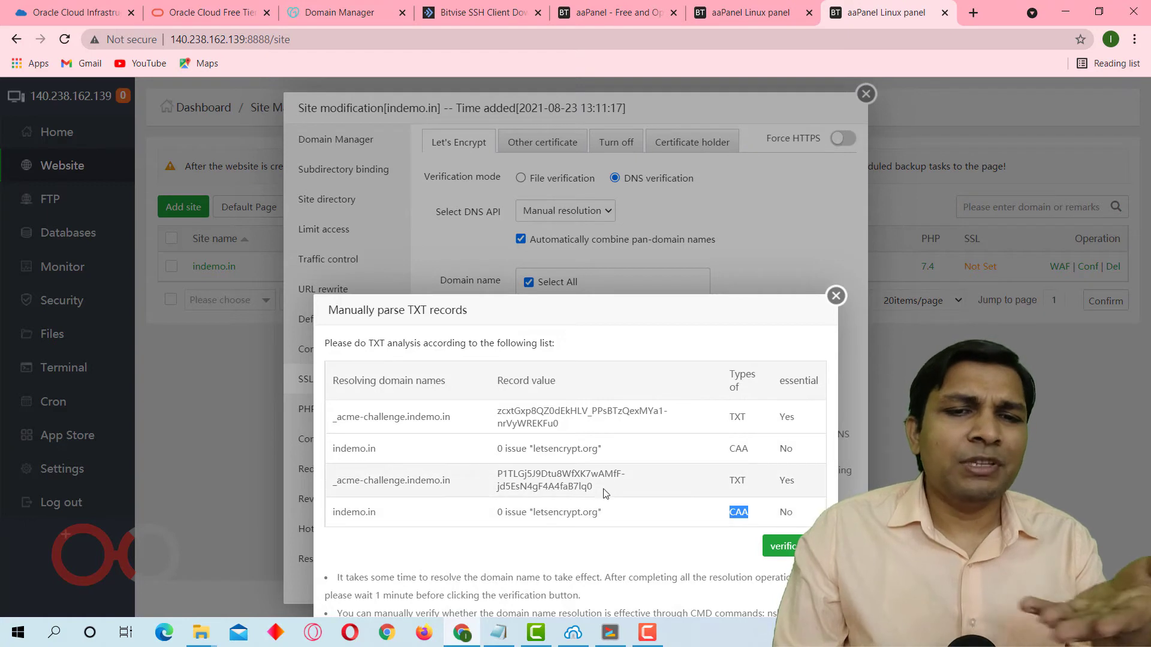
pyautogui.moveTo(491, 453); pyautogui.dragTo(612, 452)
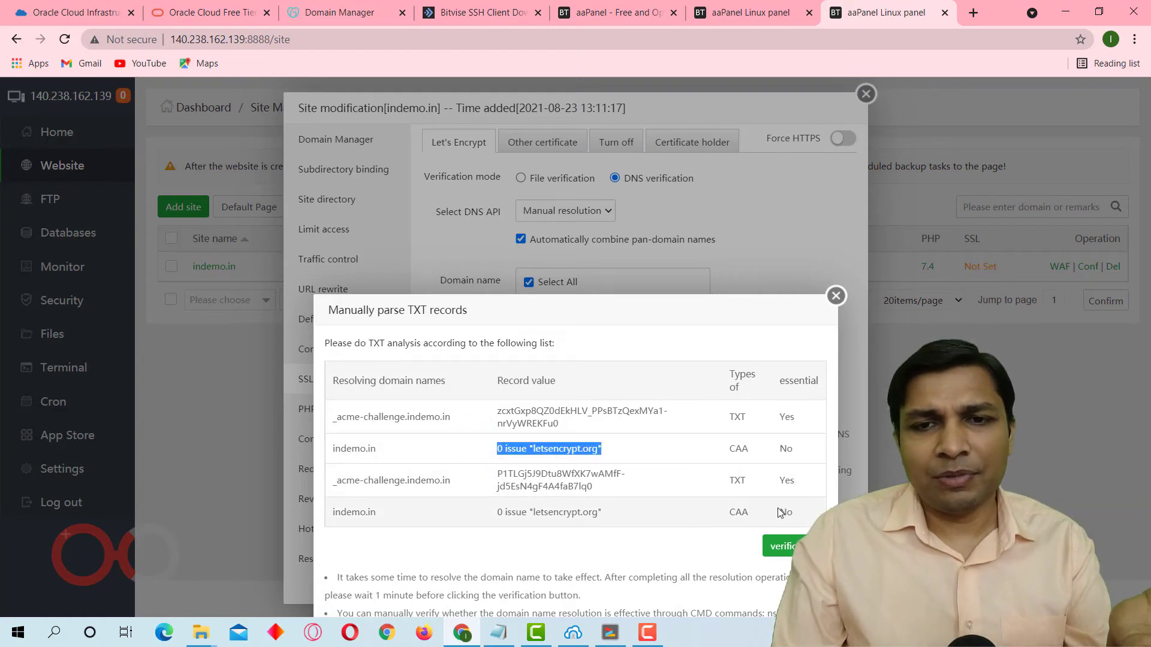
pyautogui.moveTo(772, 448); pyautogui.dragTo(801, 455)
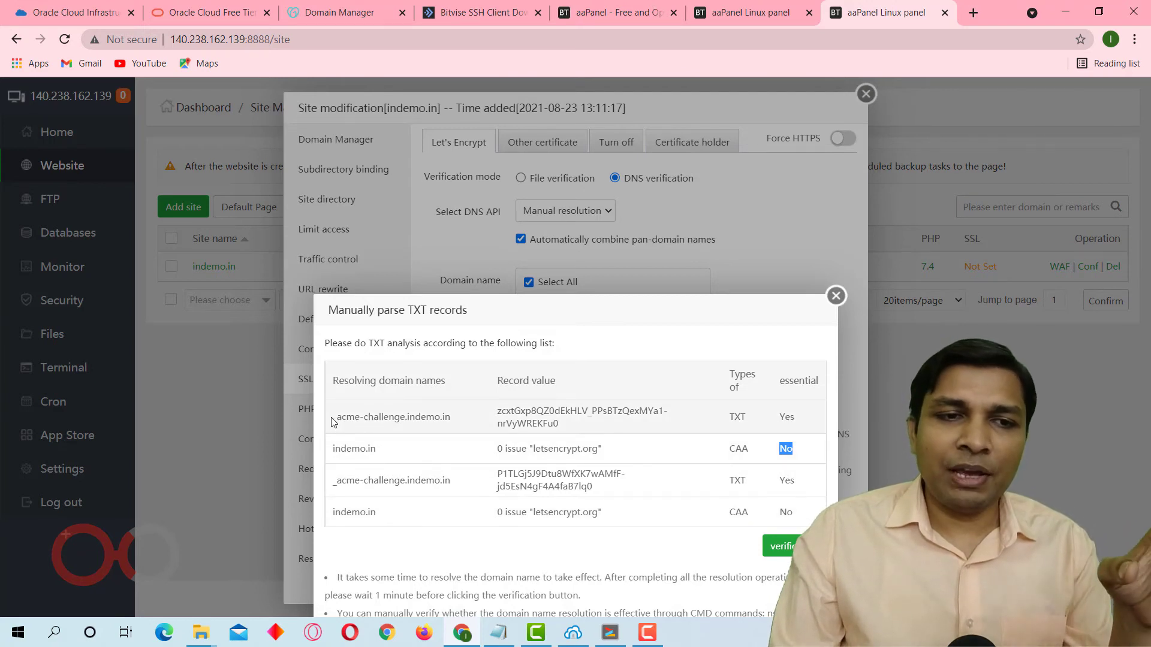
pyautogui.moveTo(357, 418); pyautogui.dragTo(783, 499)
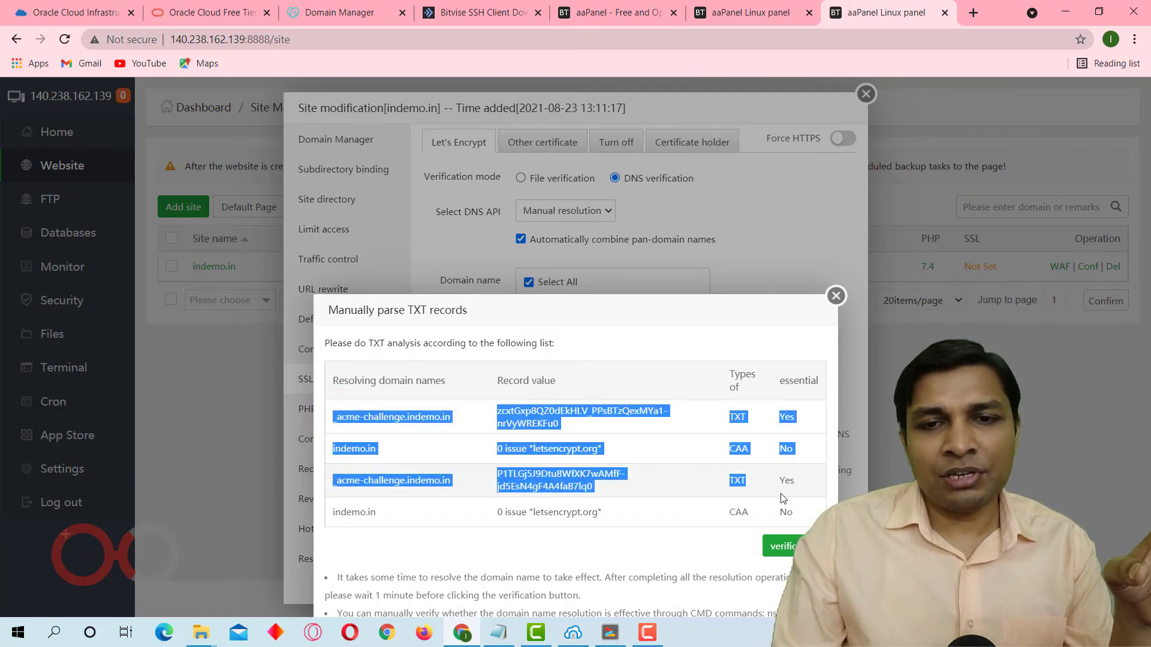
pyautogui.click(782, 546)
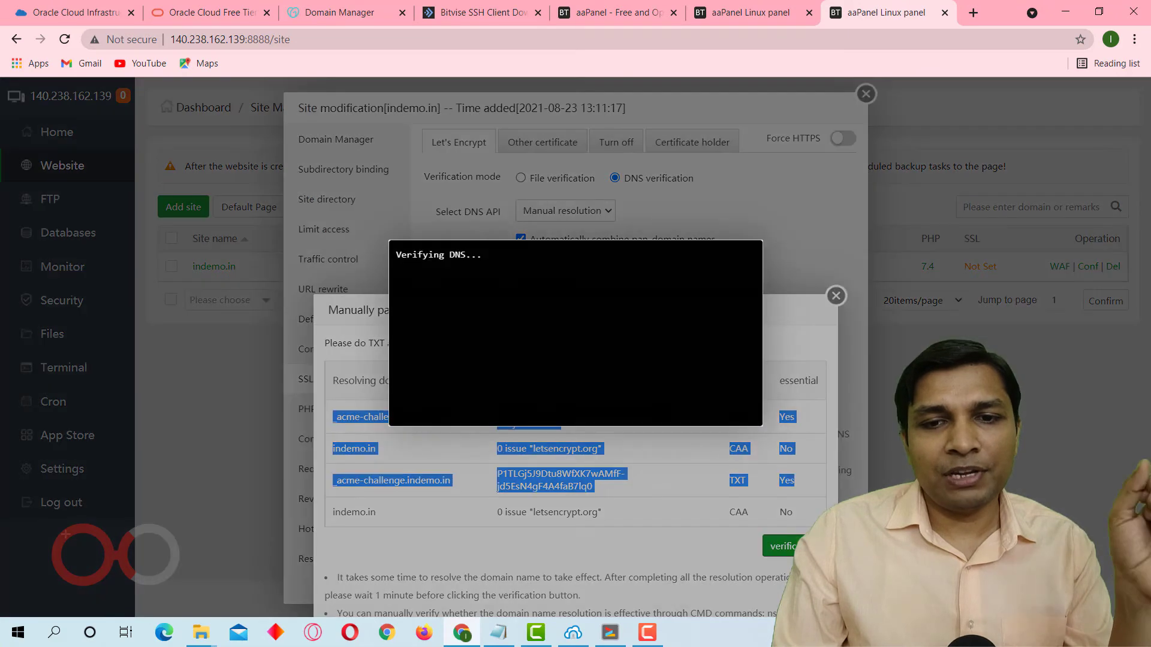
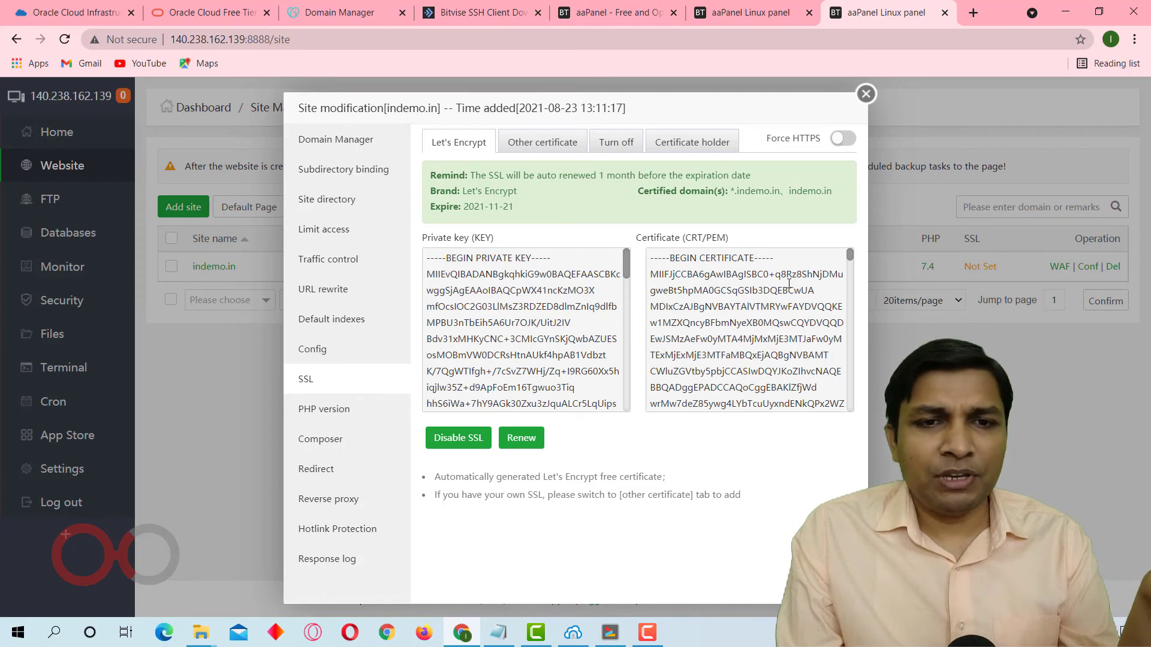
# Close the SSL settings, open indemo.in's document root and start a remote file download there.
pyautogui.click(866, 94)
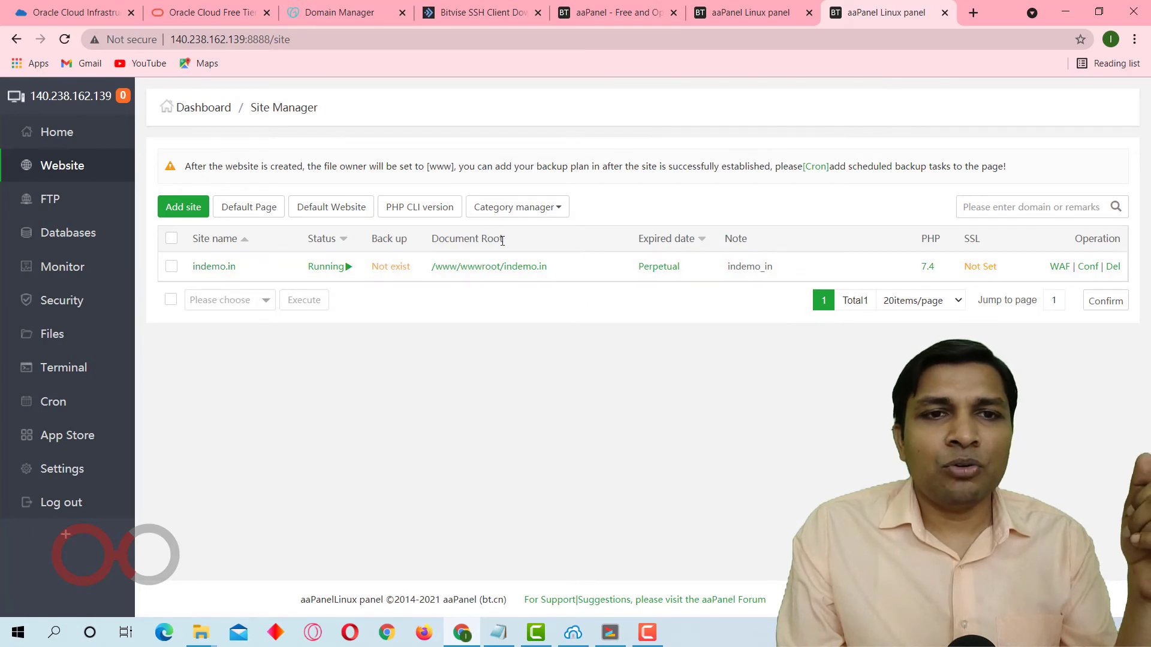
pyautogui.click(476, 266)
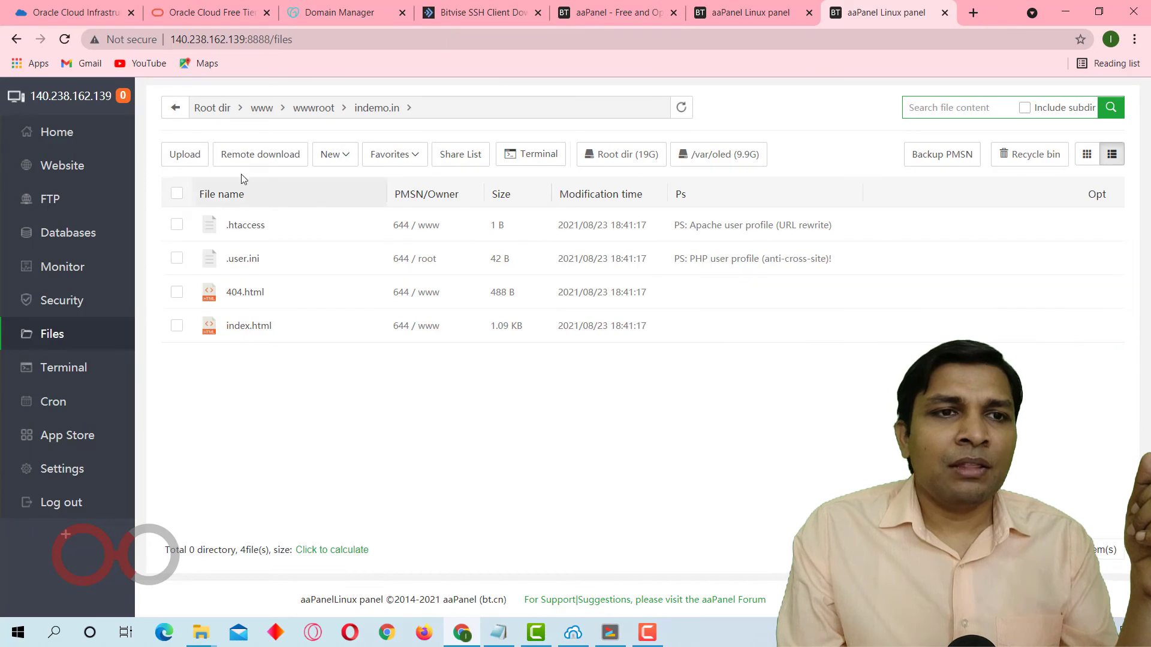
pyautogui.click(260, 157)
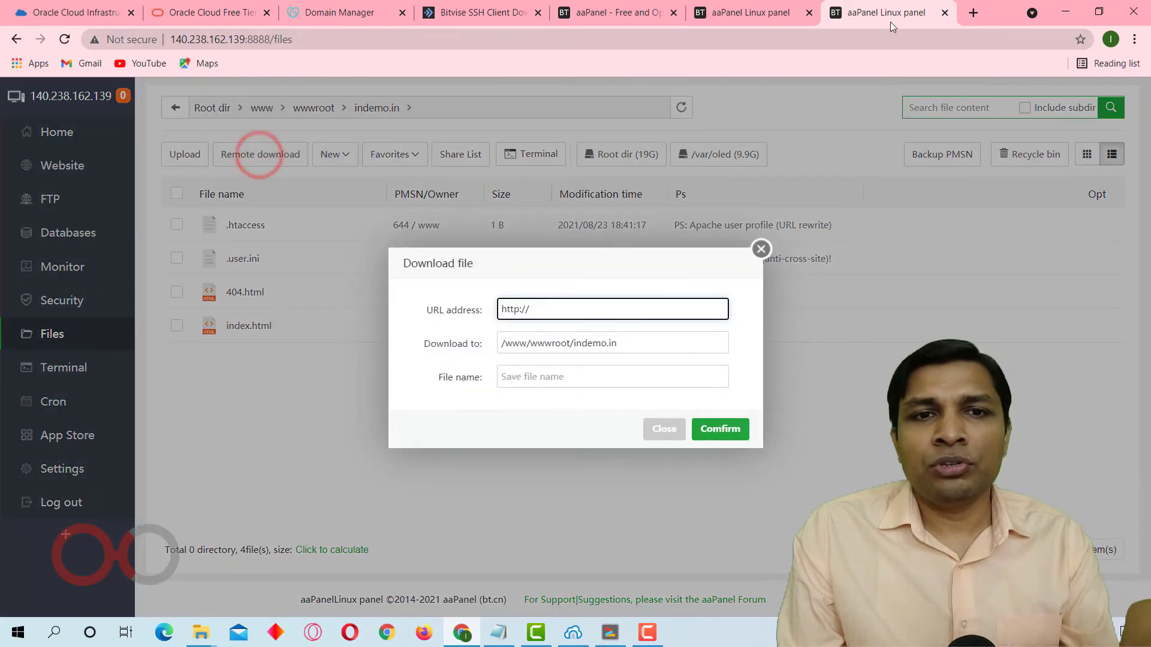
# Open the wordpress.org download page in a new browser tab and copy the WordPress 5.8 download link.
pyautogui.click(973, 13)
pyautogui.write('wordp')
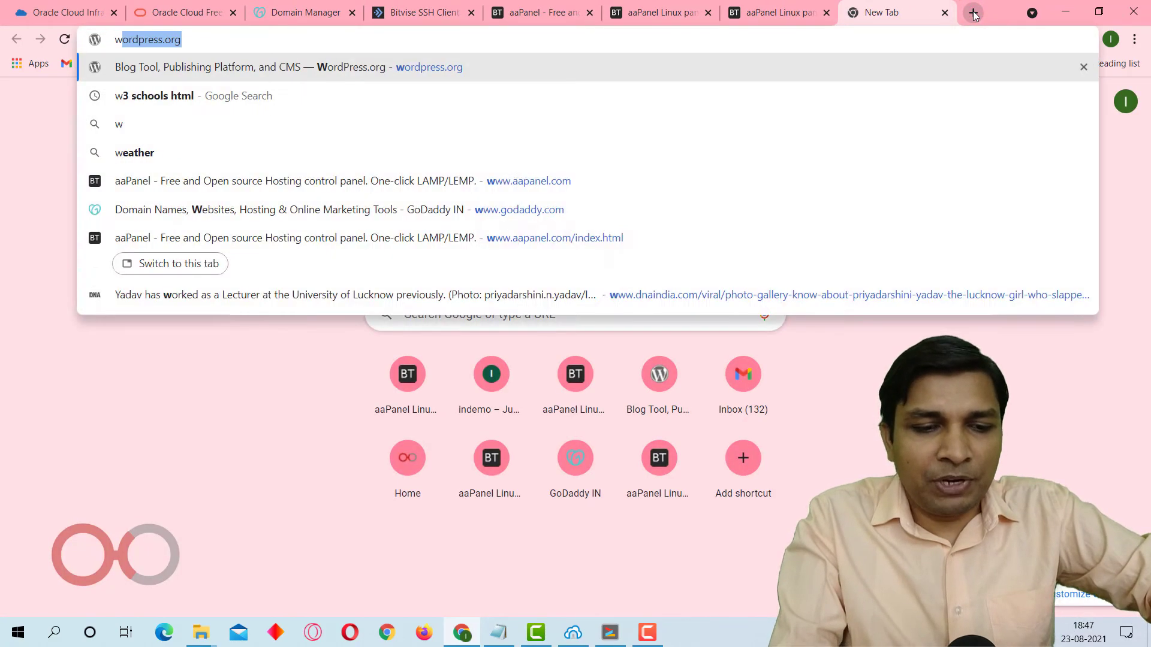
pyautogui.press('Return')
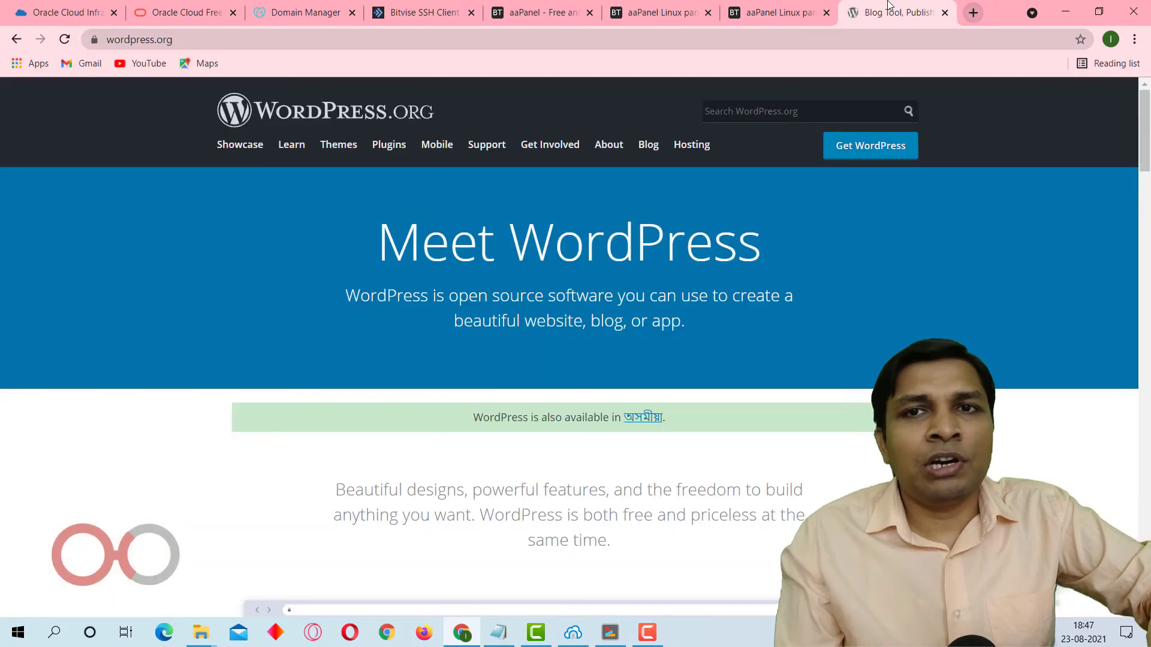
pyautogui.scroll(-1, 674, 480)
pyautogui.scroll(-15, 674, 480)
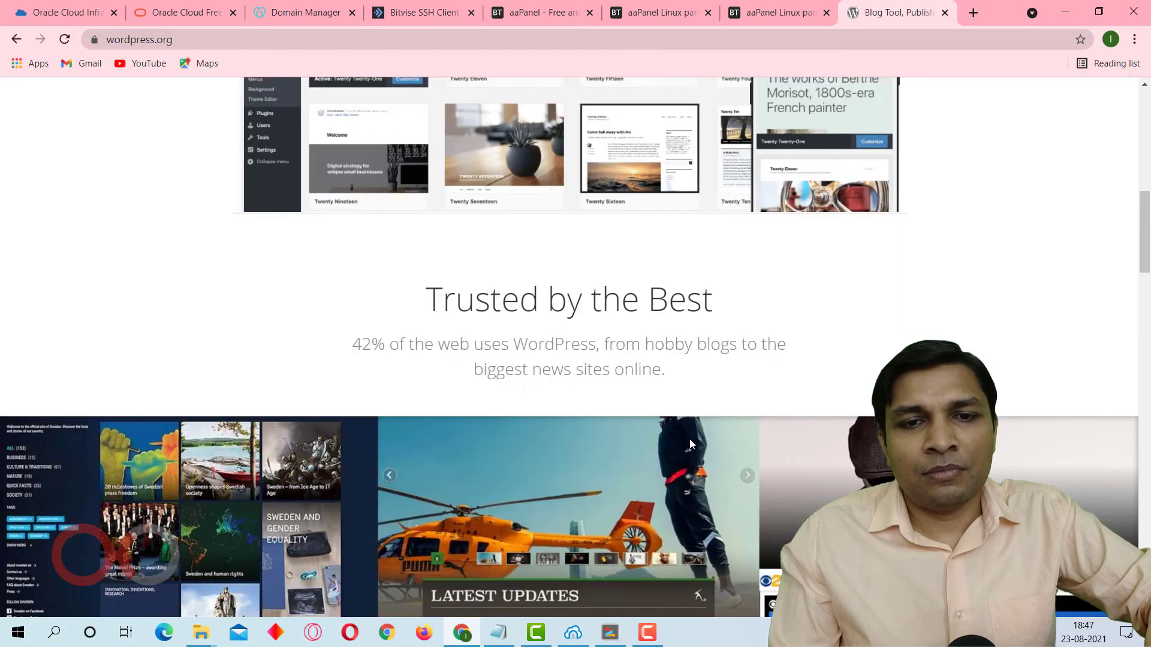
pyautogui.scroll(15, 691, 439)
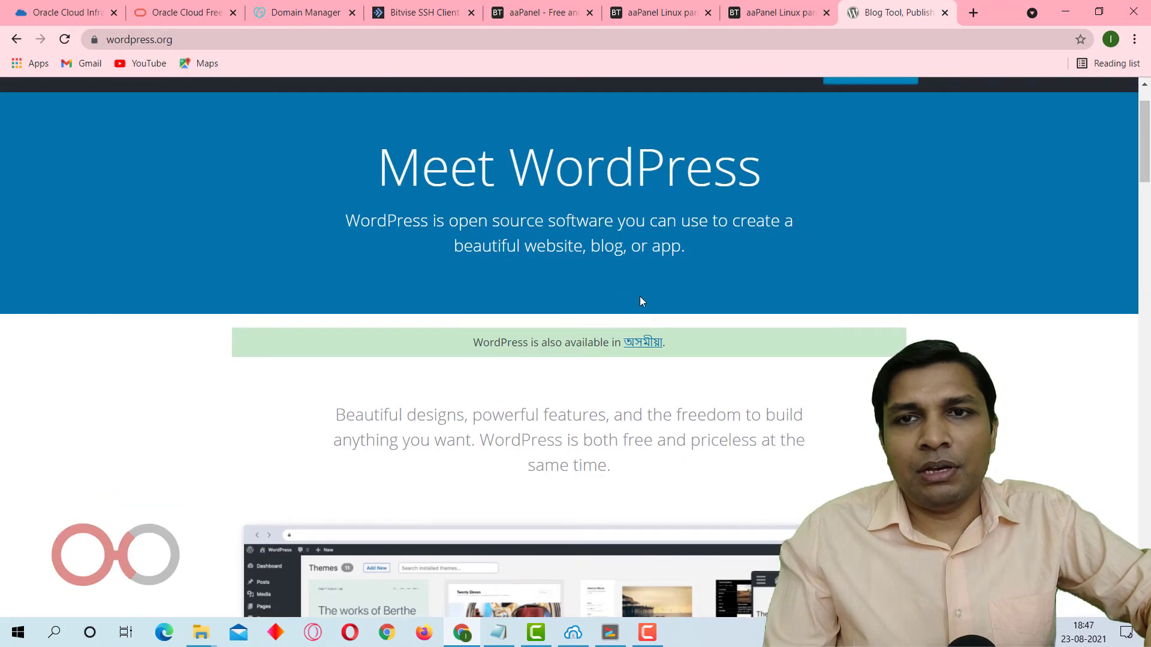
pyautogui.scroll(1, 919, 145)
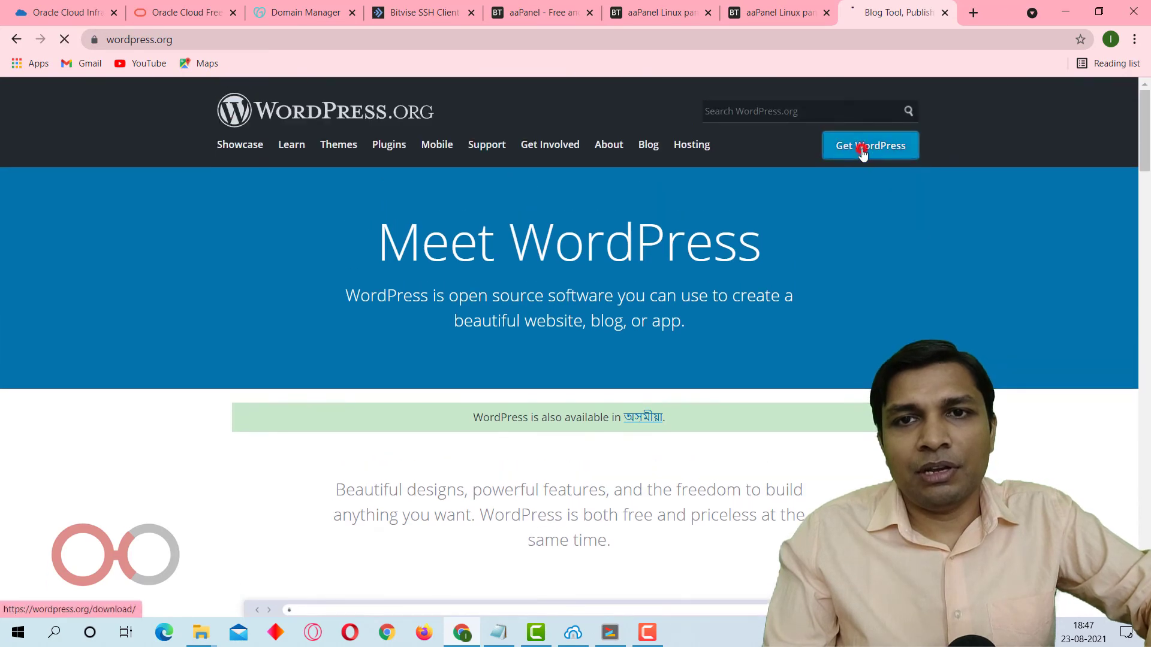
pyautogui.click(865, 144)
pyautogui.scroll(-5, 723, 412)
pyautogui.scroll(-13, 723, 411)
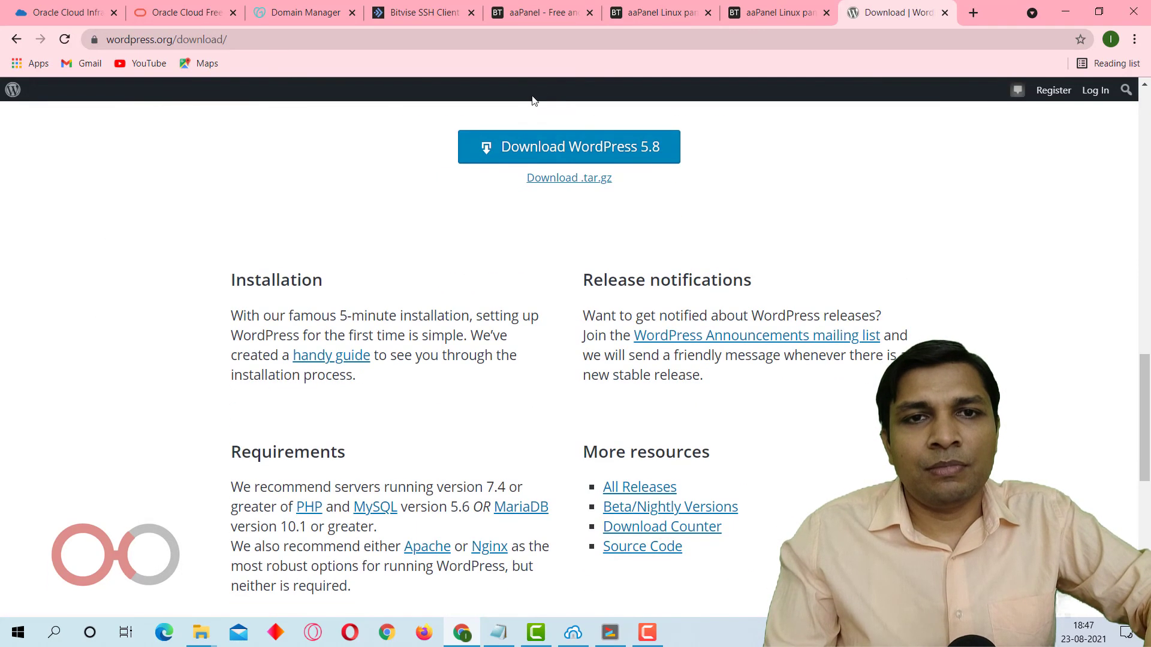
pyautogui.rightClick(580, 154)
pyautogui.click(637, 240)
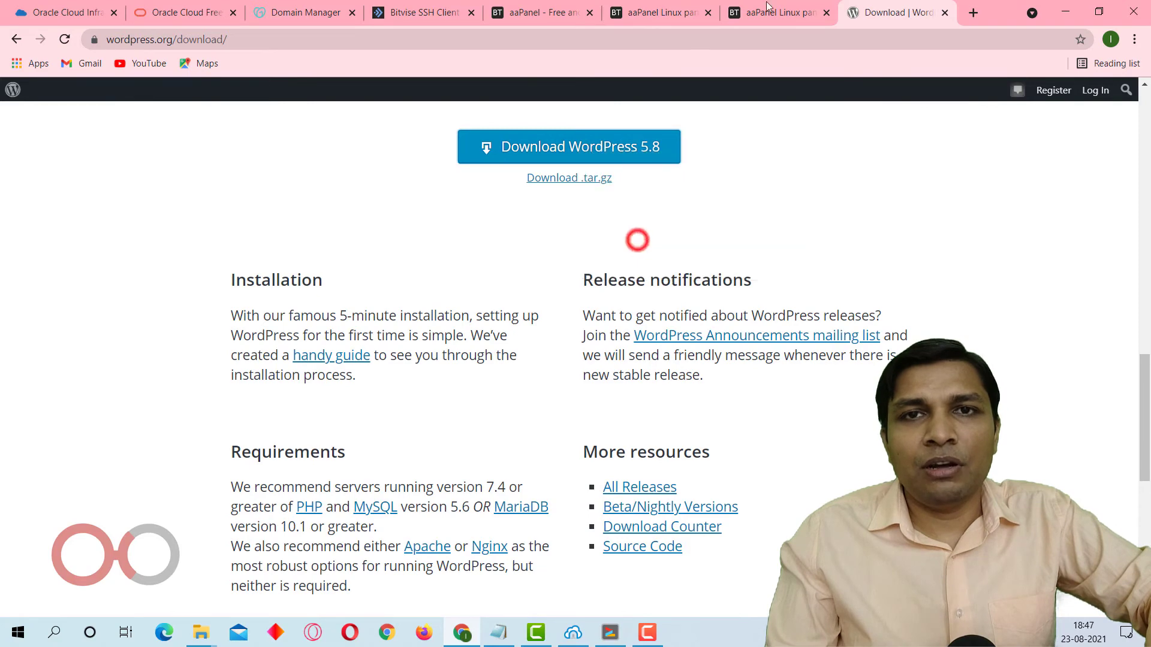
pyautogui.click(807, 5)
pyautogui.hotkey('ctrl', 'a')
pyautogui.hotkey('ctrl', 'v')
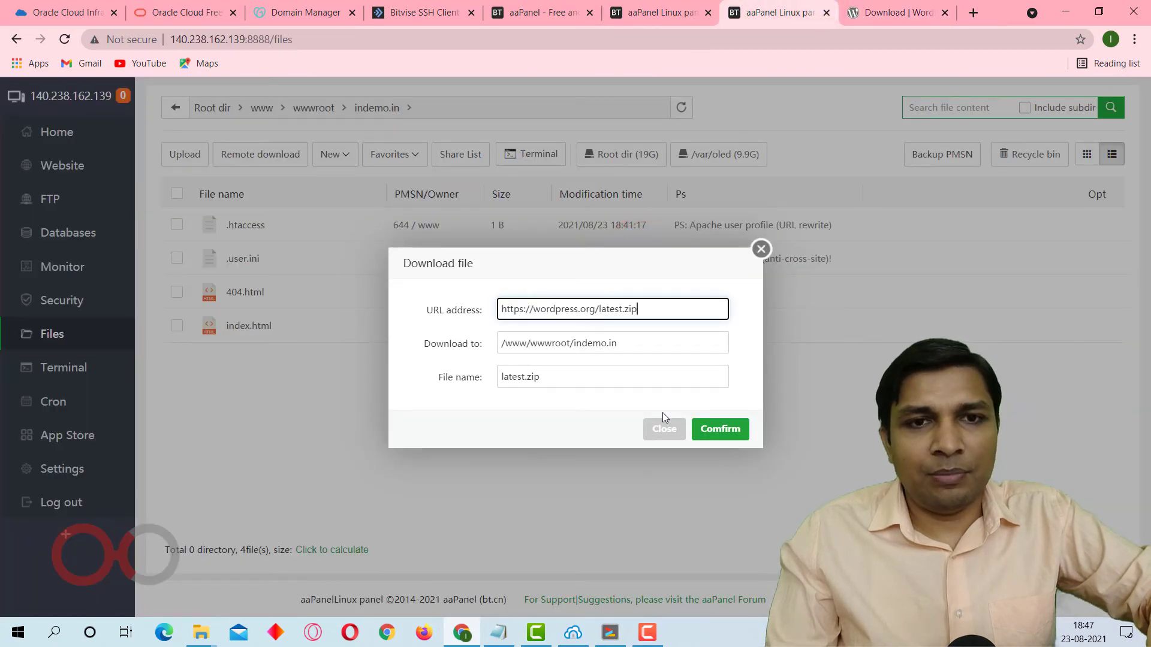
pyautogui.click(720, 429)
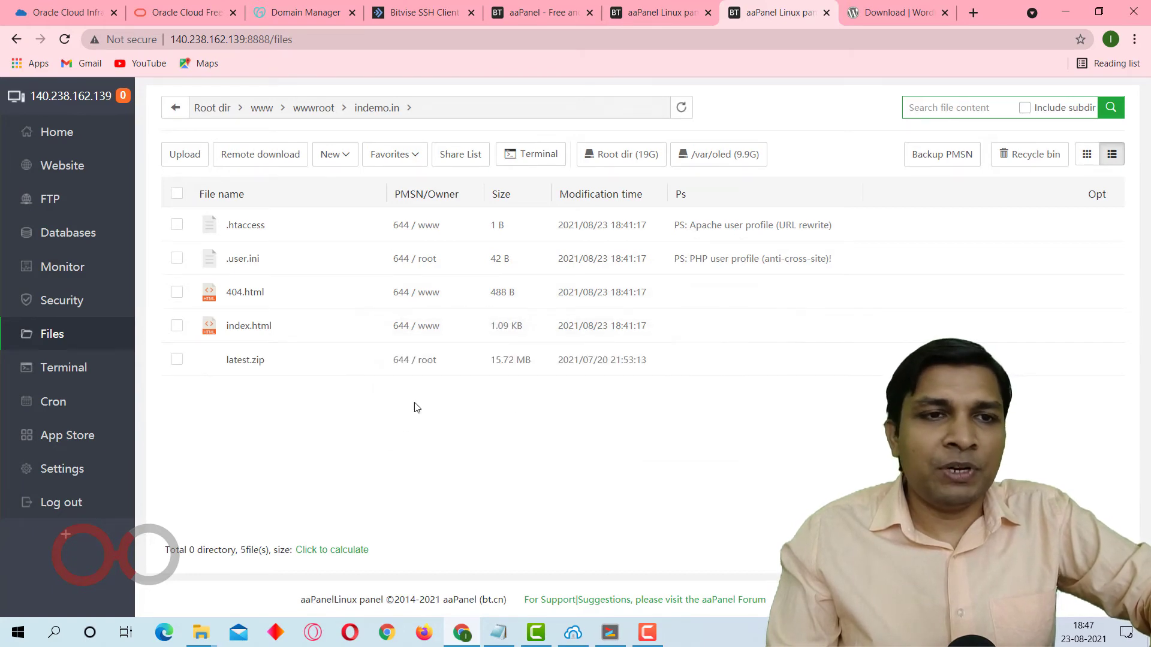
pyautogui.doubleClick(245, 361)
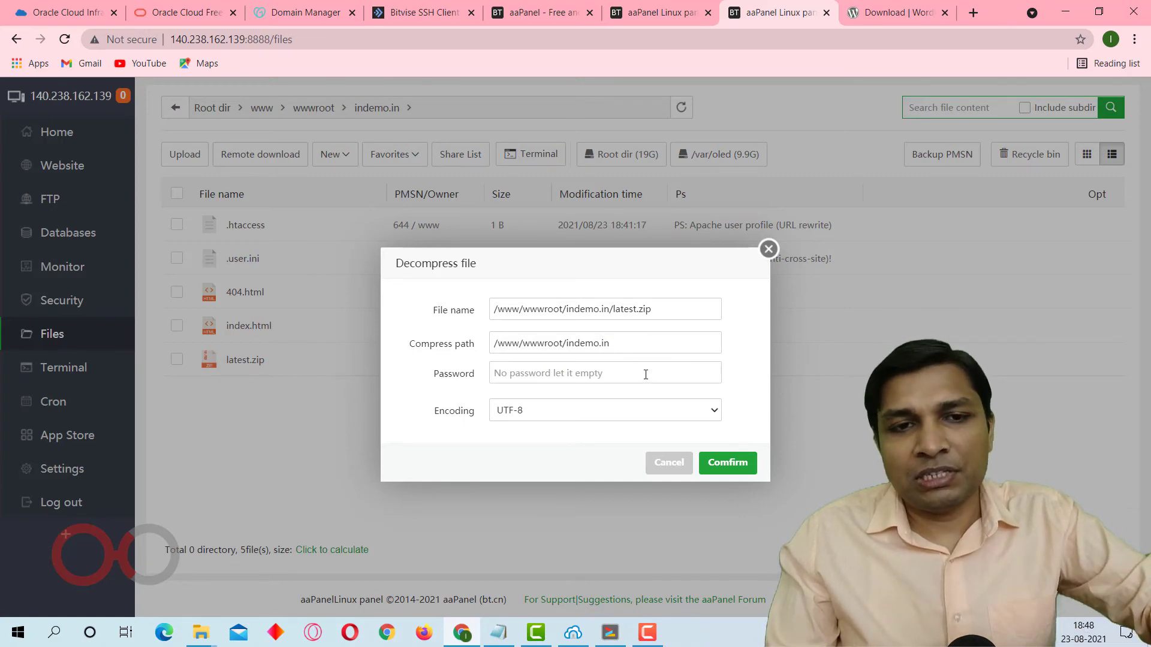
pyautogui.click(736, 463)
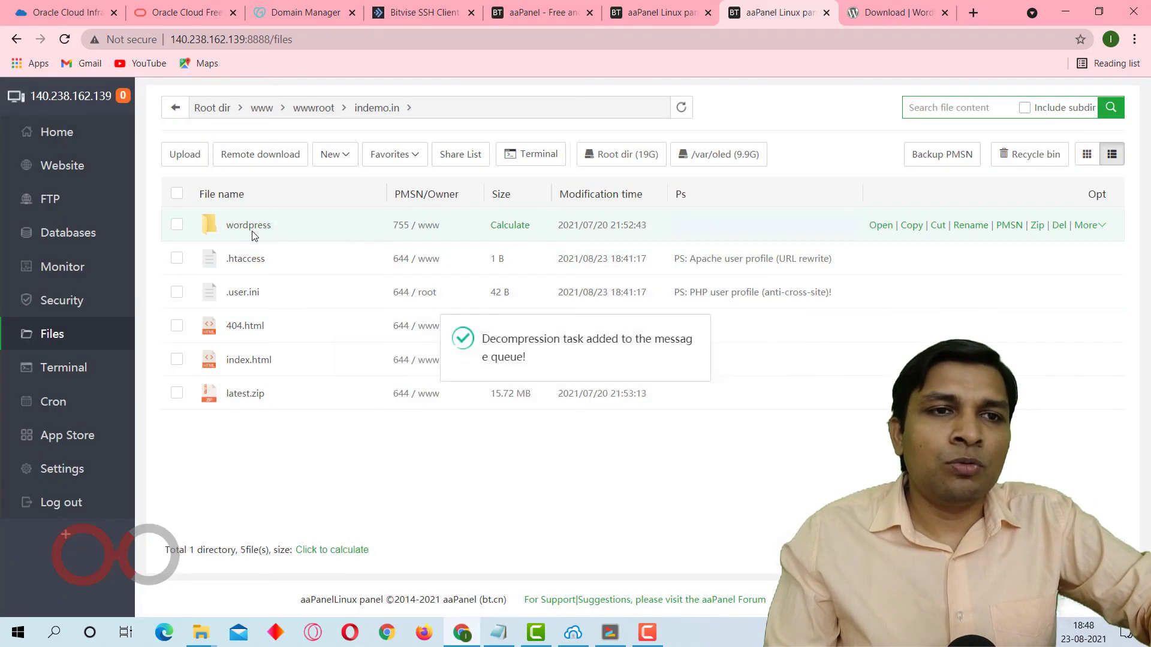
# Move all files and folders from the extracted wordpress folder into the indemo.in directory and check the resulting file list.
pyautogui.click(248, 226)
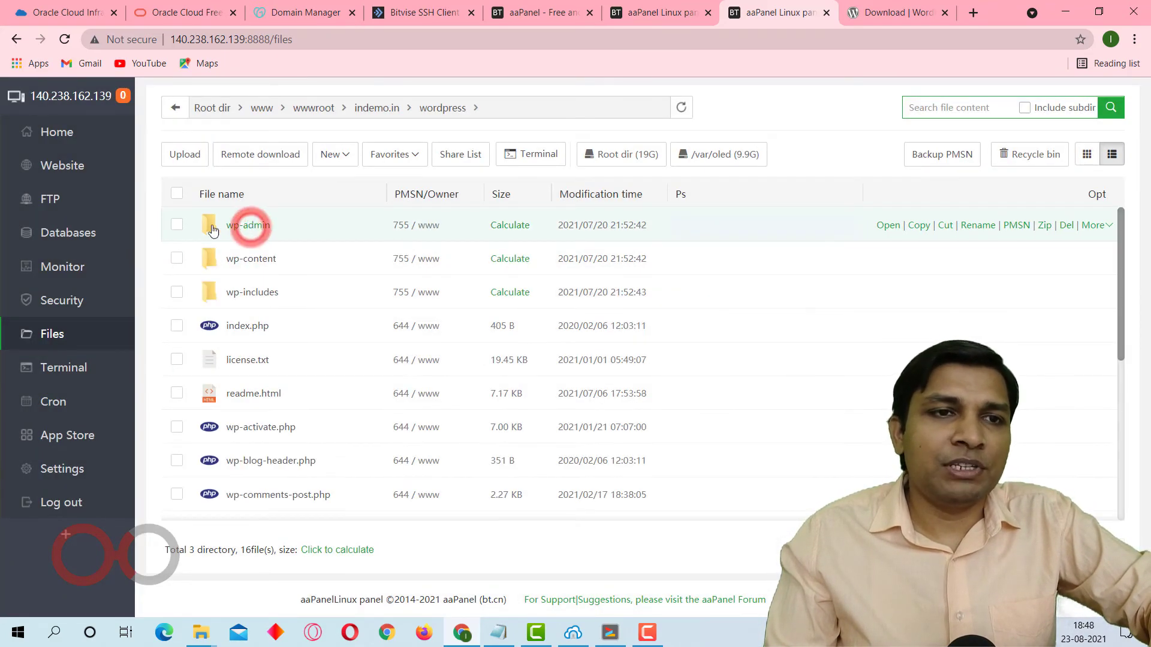
pyautogui.click(178, 194)
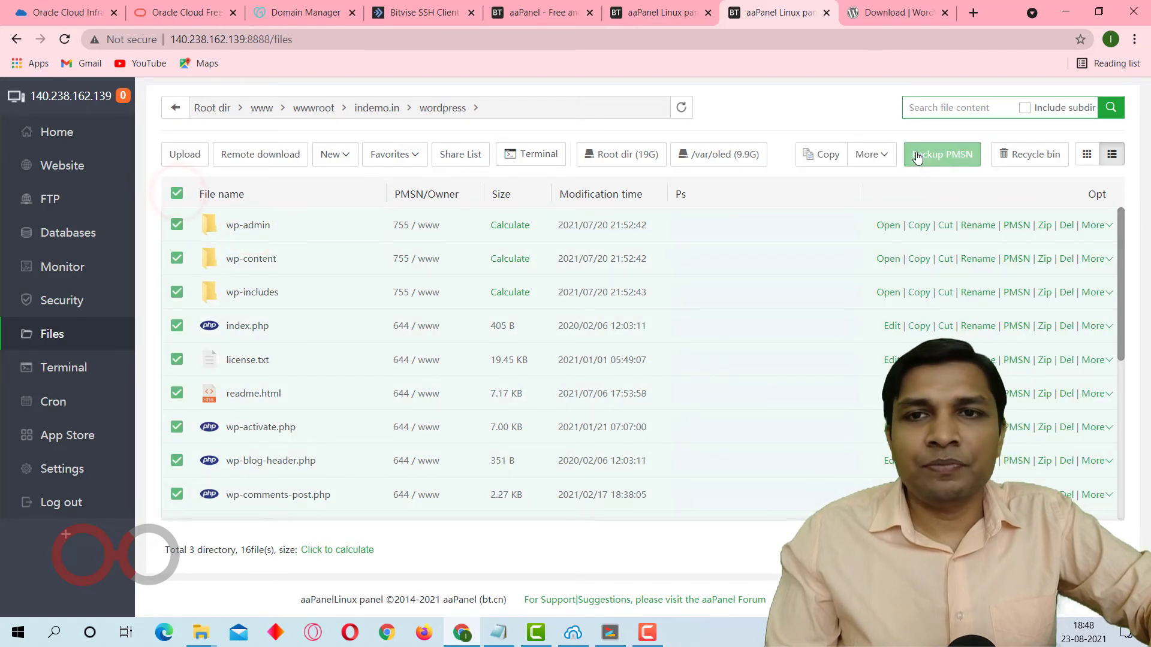
pyautogui.moveTo(854, 163)
pyautogui.click(875, 200)
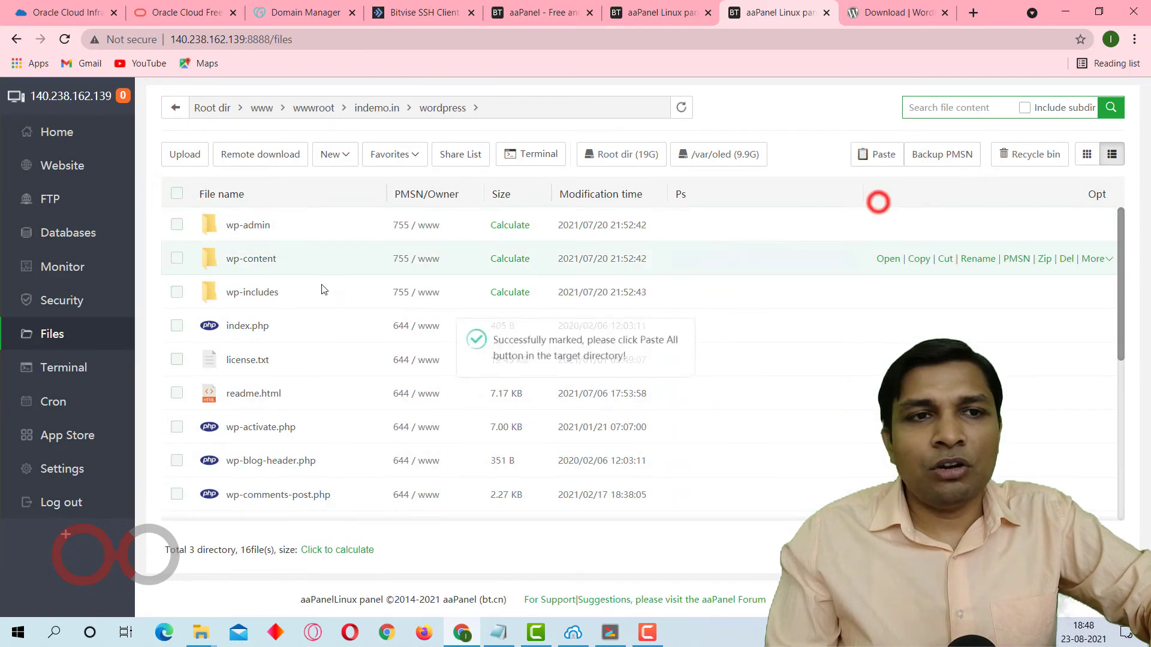
pyautogui.click(384, 108)
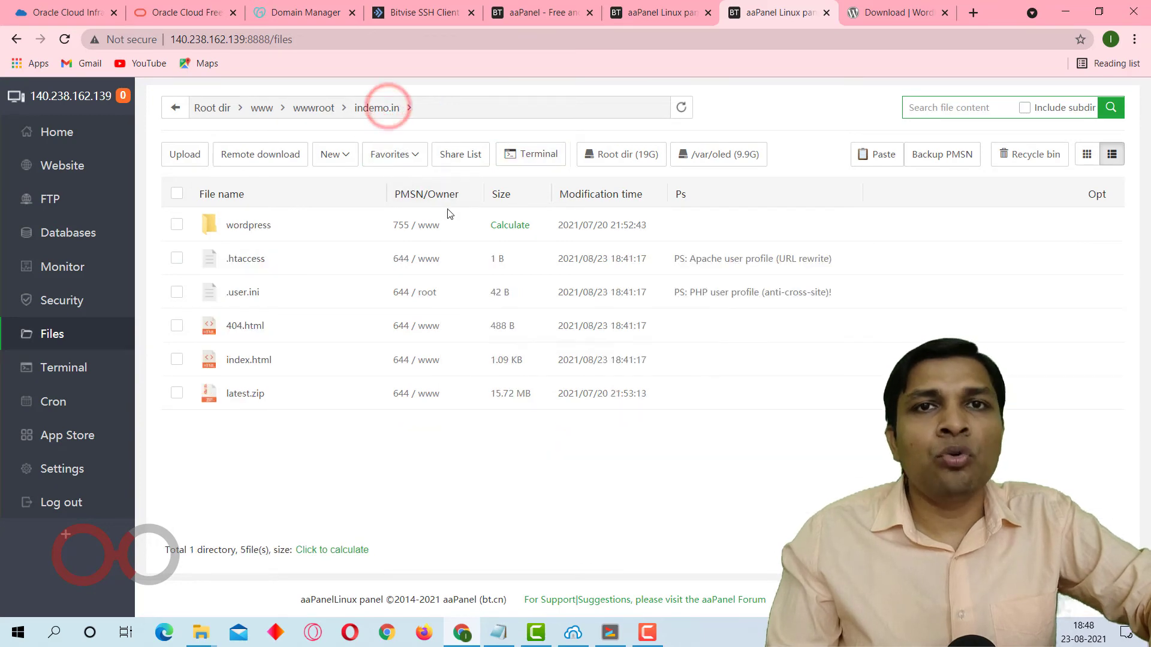
pyautogui.click(887, 155)
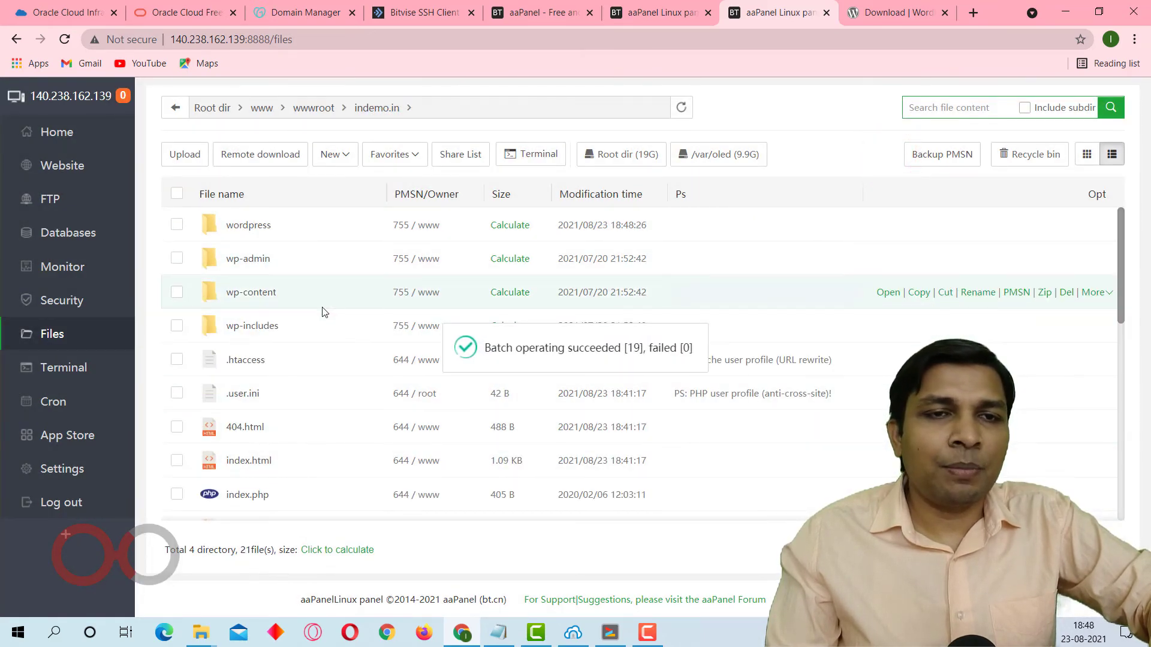
pyautogui.scroll(-3, 328, 276)
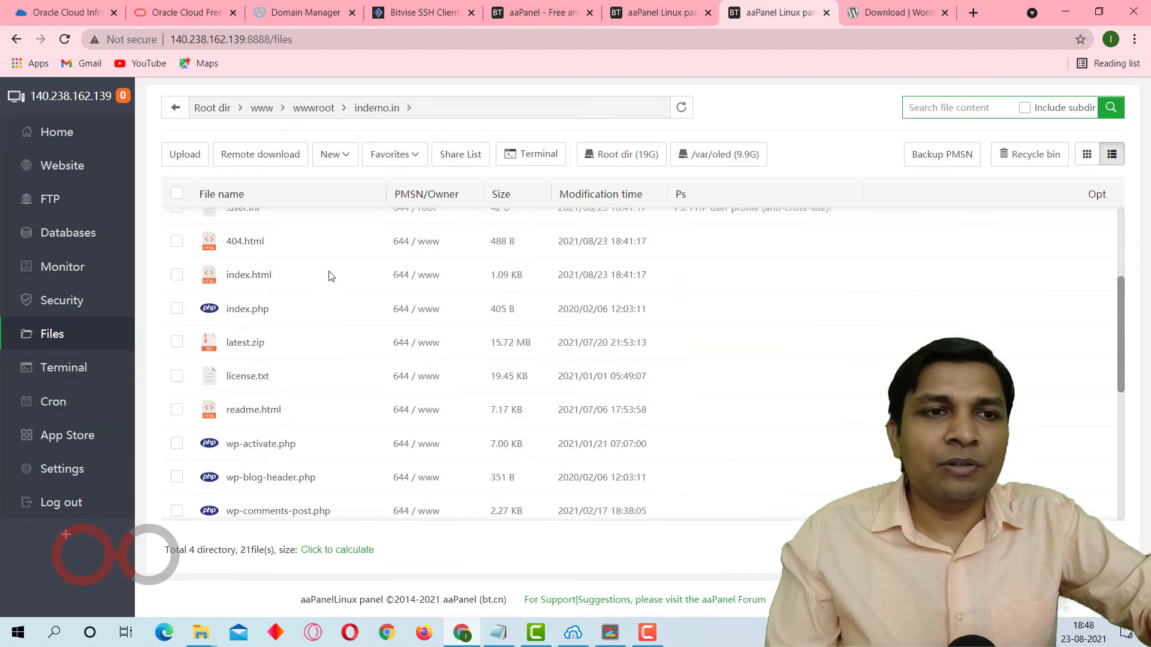
pyautogui.scroll(3, 380, 365)
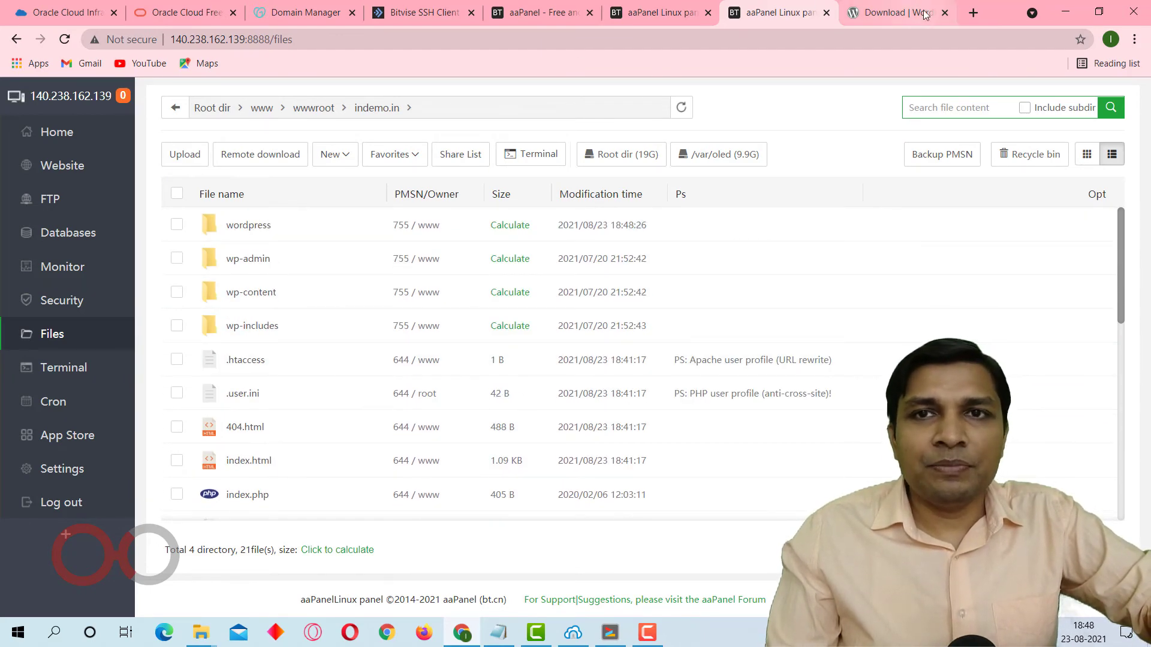
pyautogui.click(972, 12)
pyautogui.write('indem')
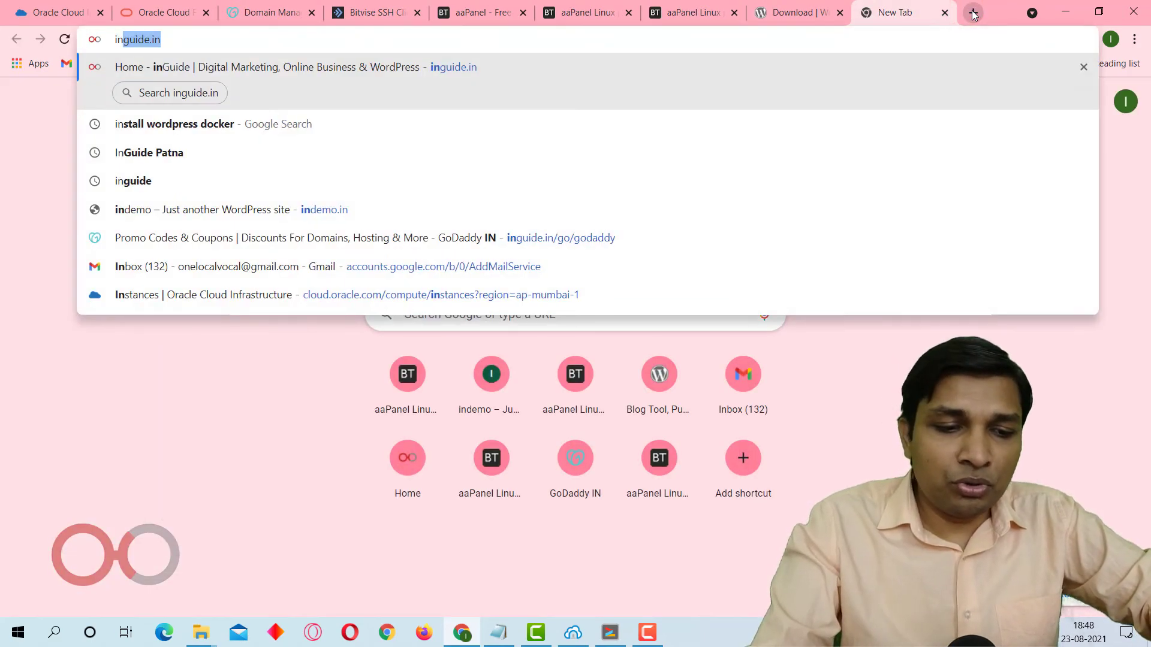
pyautogui.write('o.in')
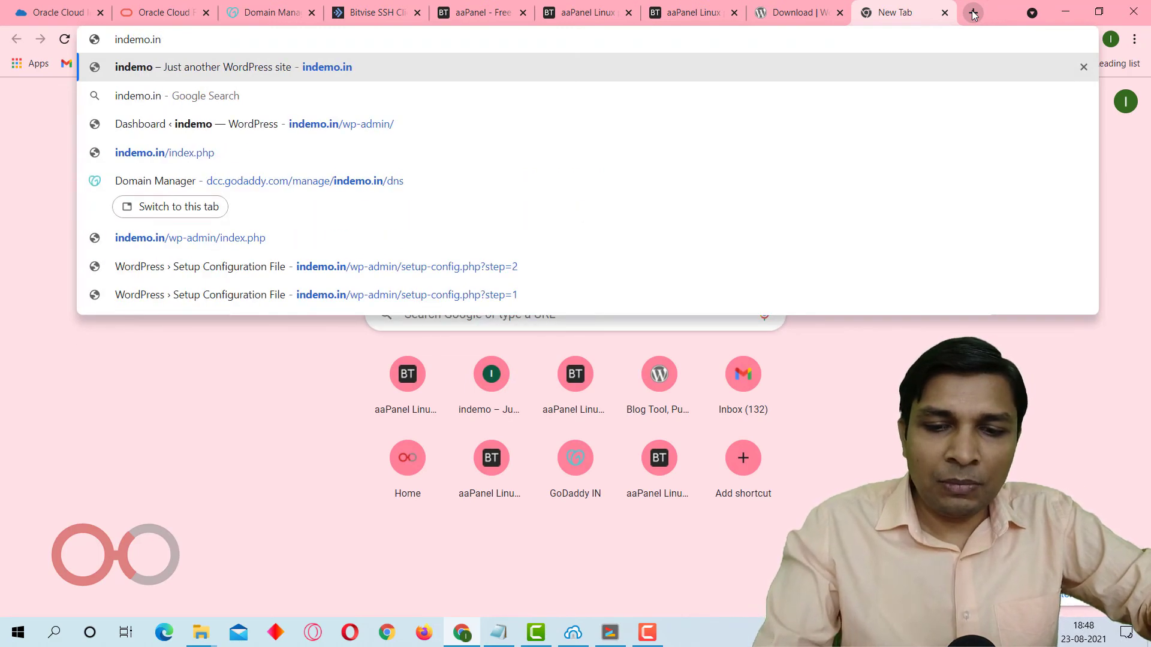
pyautogui.press('Home')
pyautogui.write('htt')
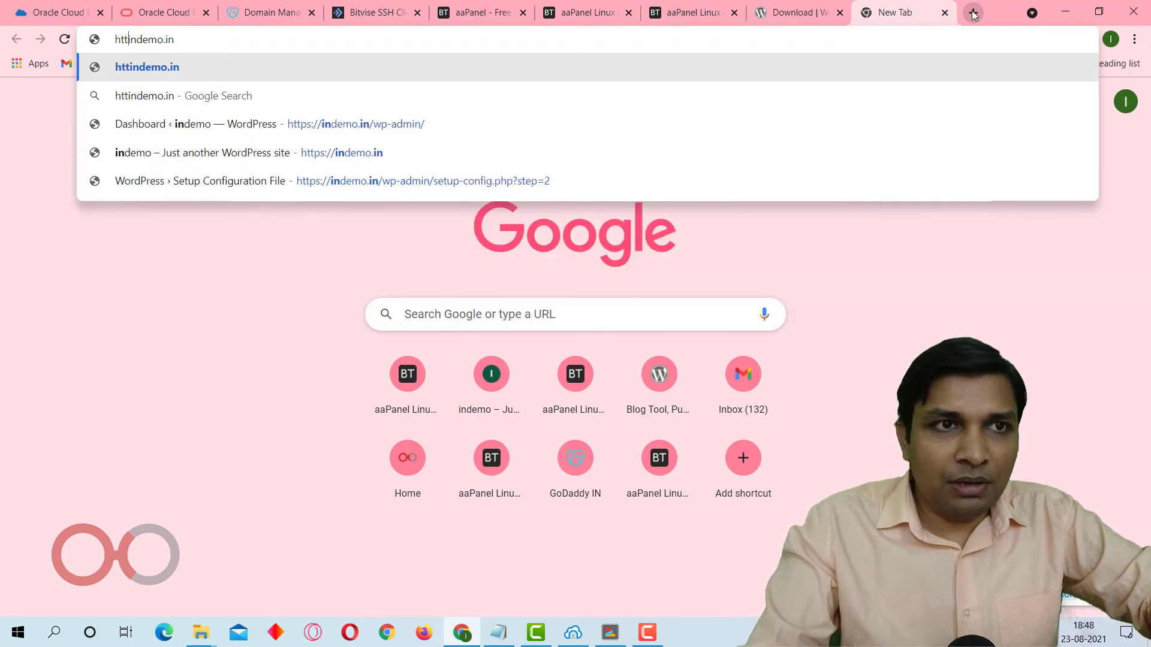
pyautogui.write('ps://')
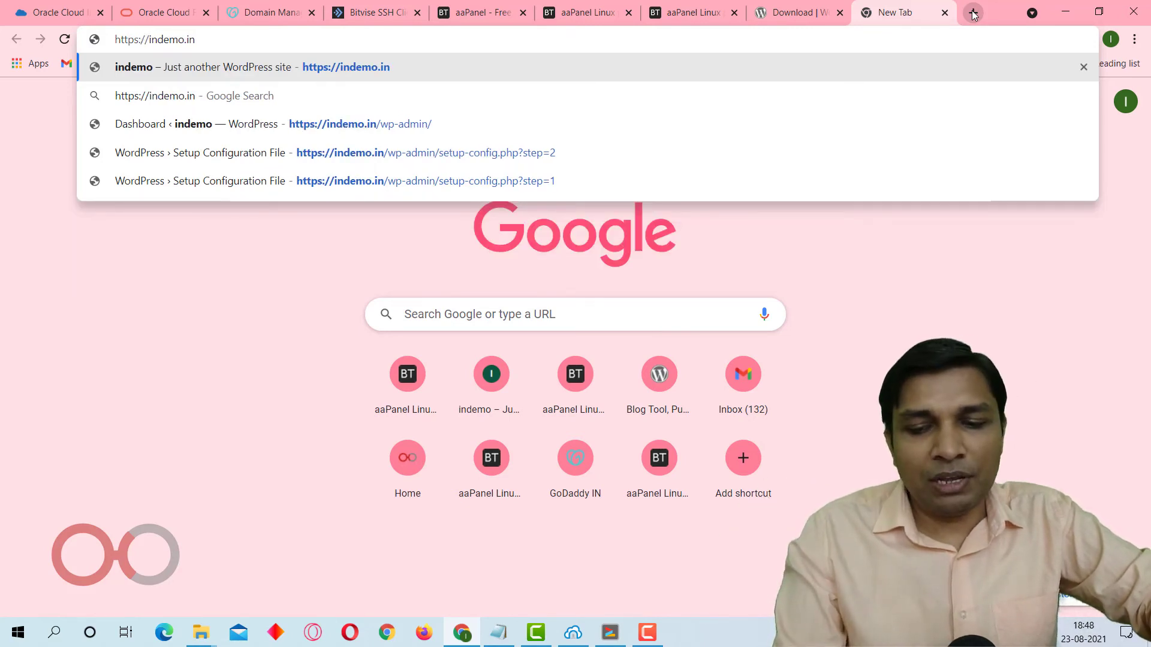
pyautogui.press('Return')
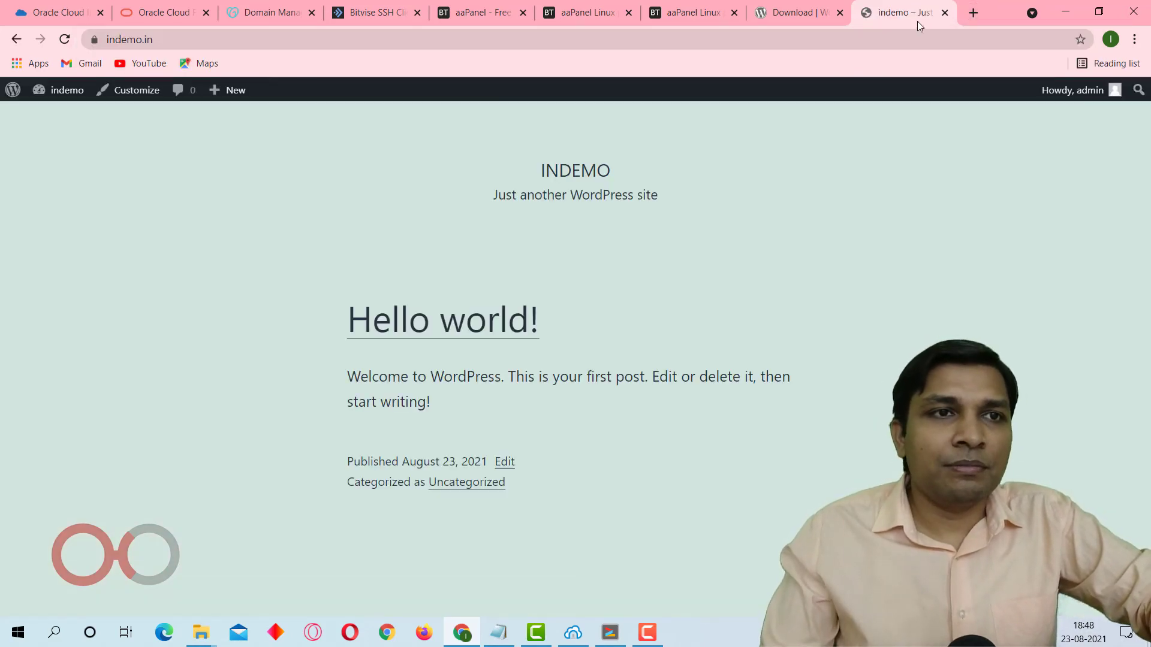
pyautogui.click(878, 39)
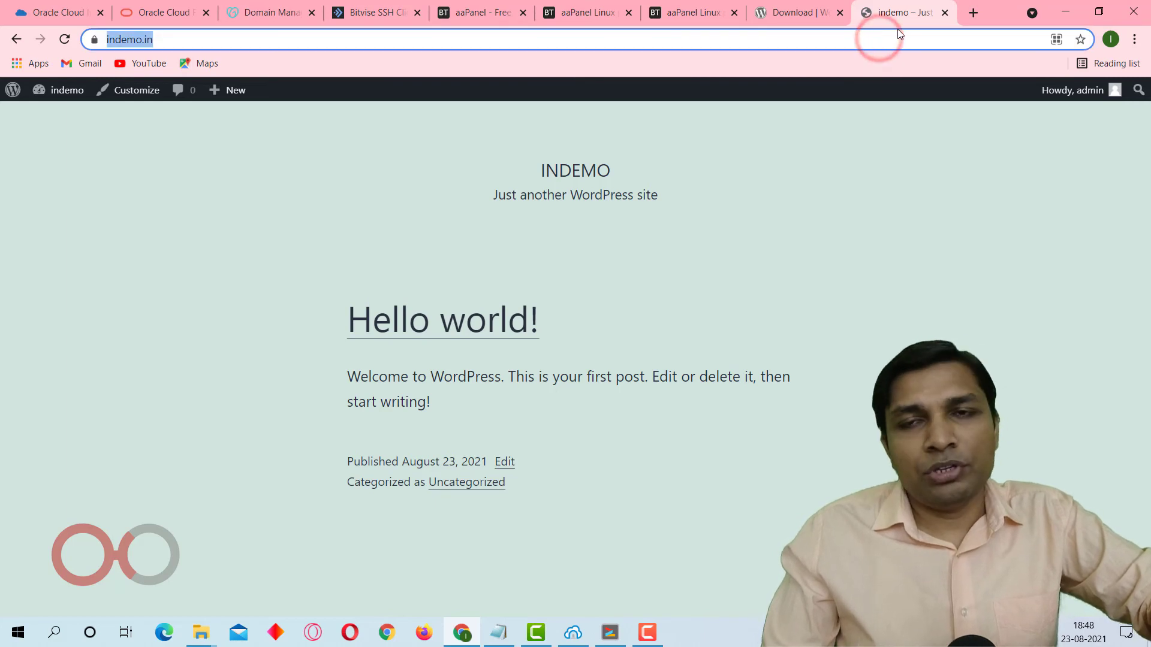
pyautogui.click(946, 13)
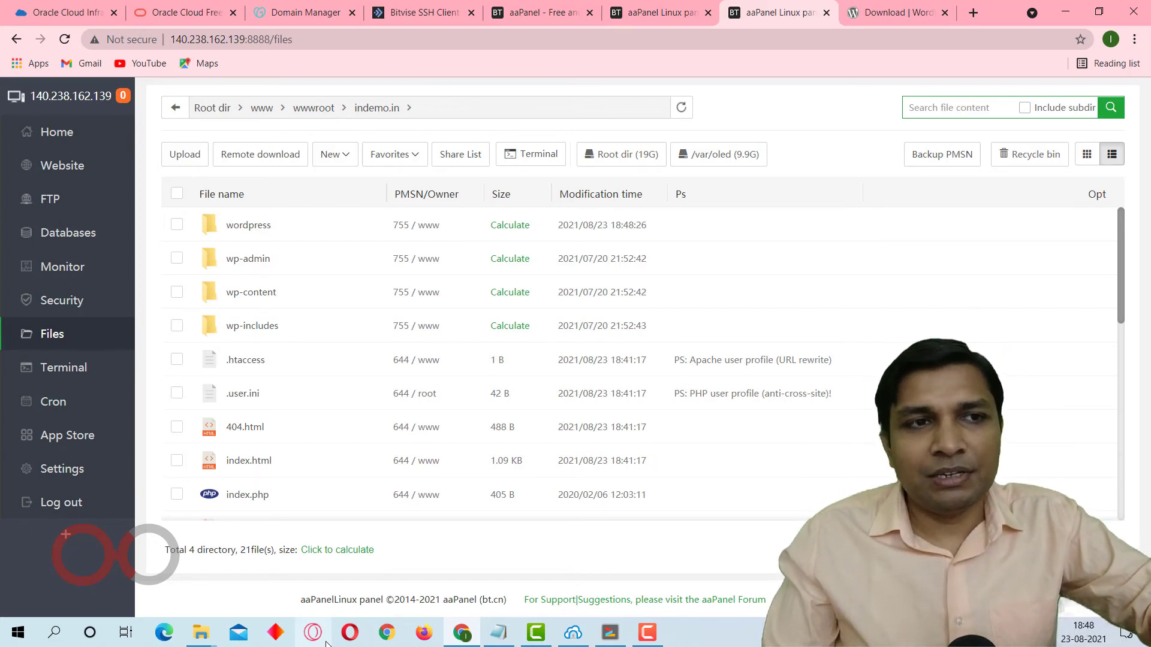
# Open a Remote Desktop Connection session to the recent computer 83.229.74.151 and bring its window forward.
pyautogui.press('super')
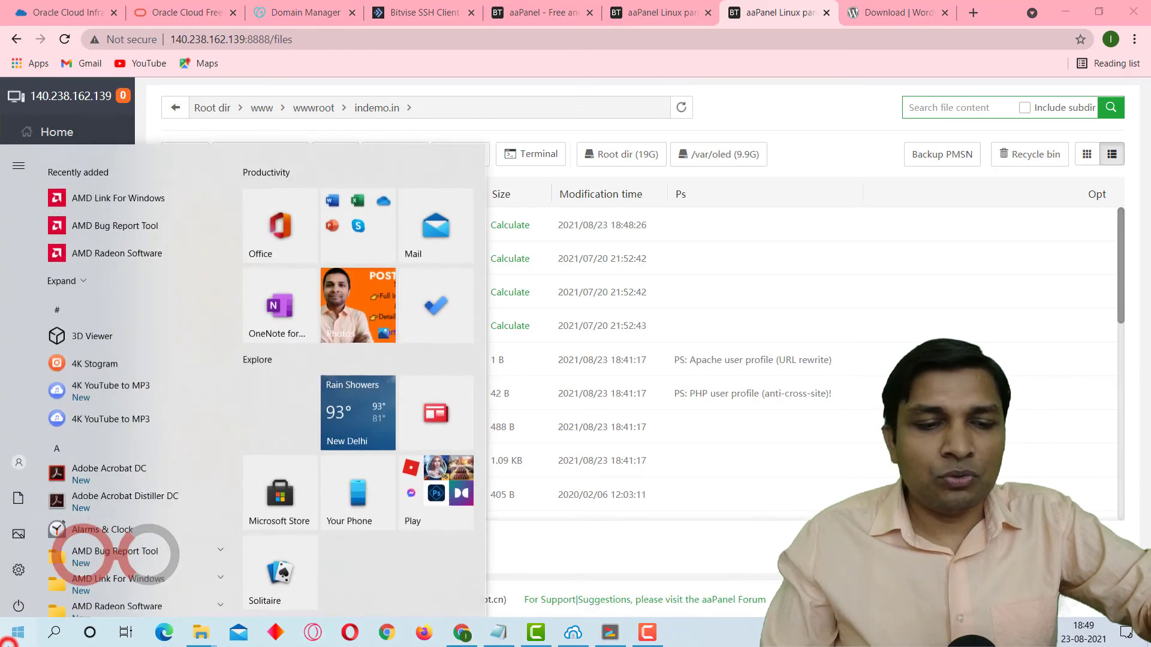
pyautogui.write('rdp')
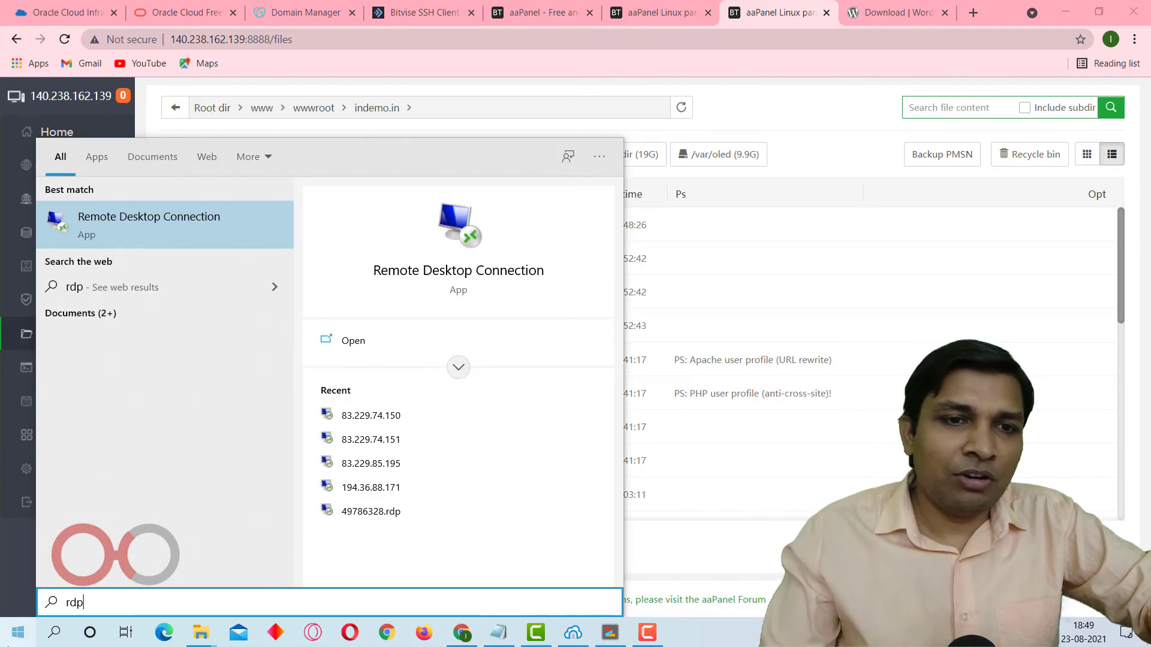
pyautogui.click(377, 442)
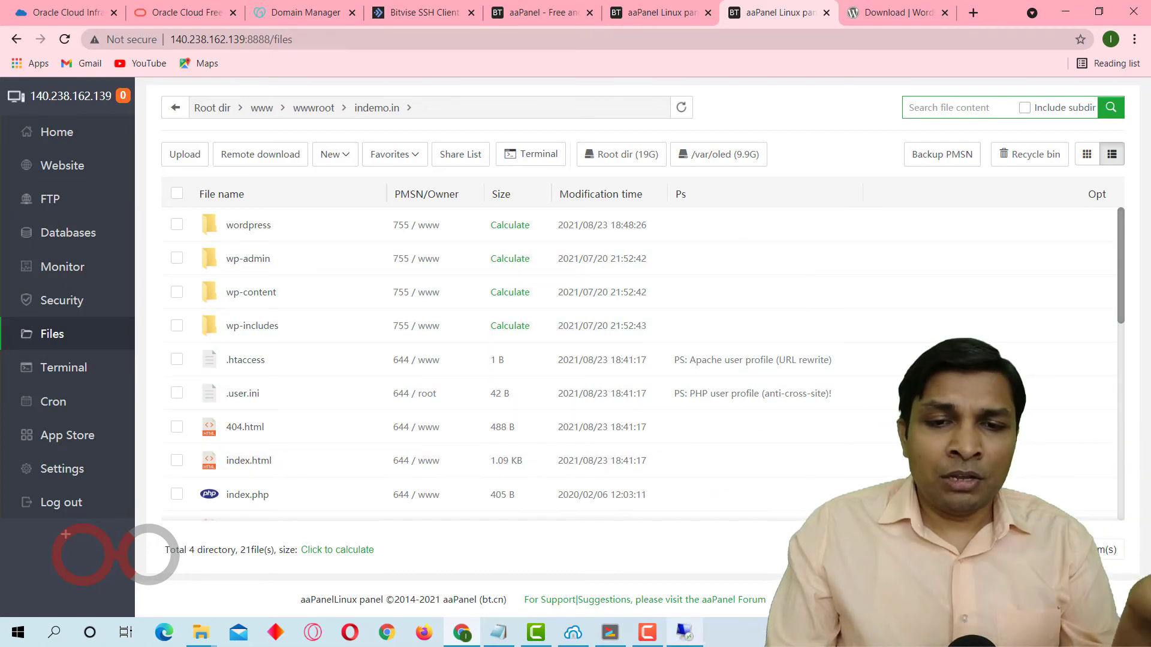
pyautogui.click(684, 641)
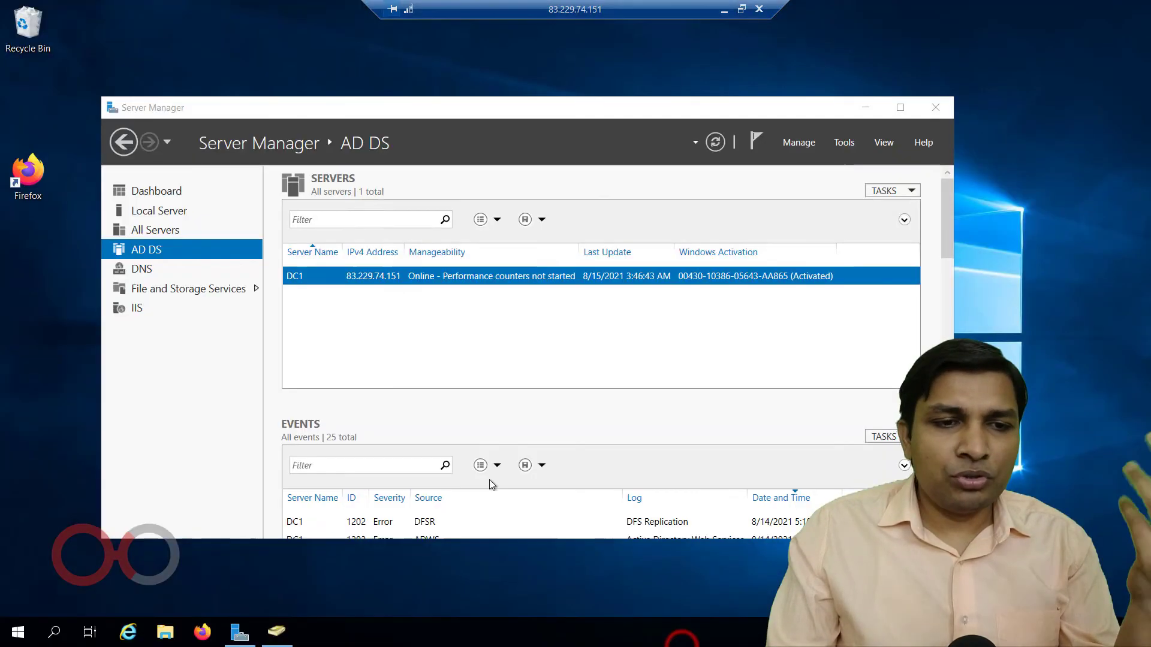
# Load indemo.in in Firefox on the remote machine to reach the WordPress setup page.
pyautogui.click(203, 634)
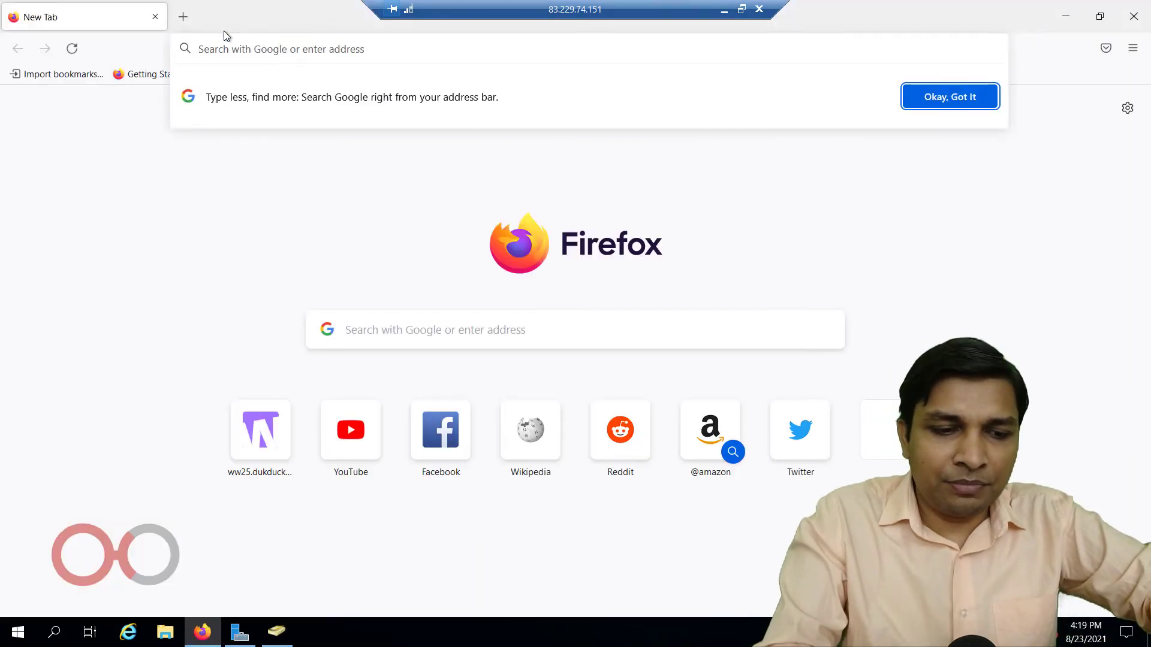
pyautogui.write('indemo.in')
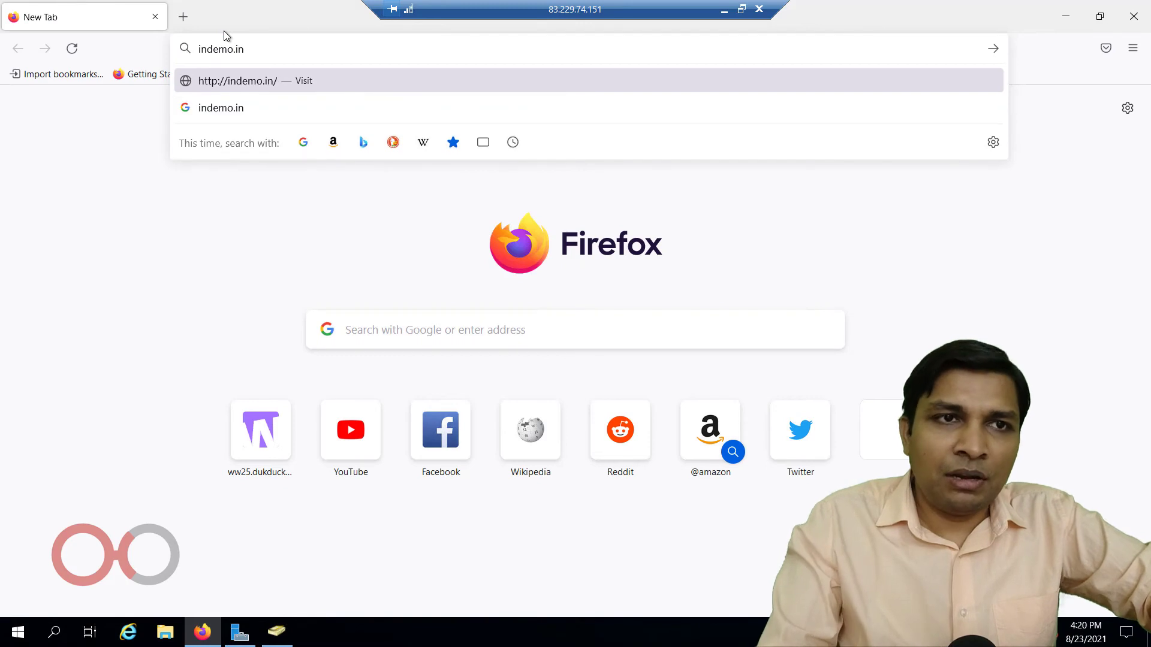
pyautogui.press('Return')
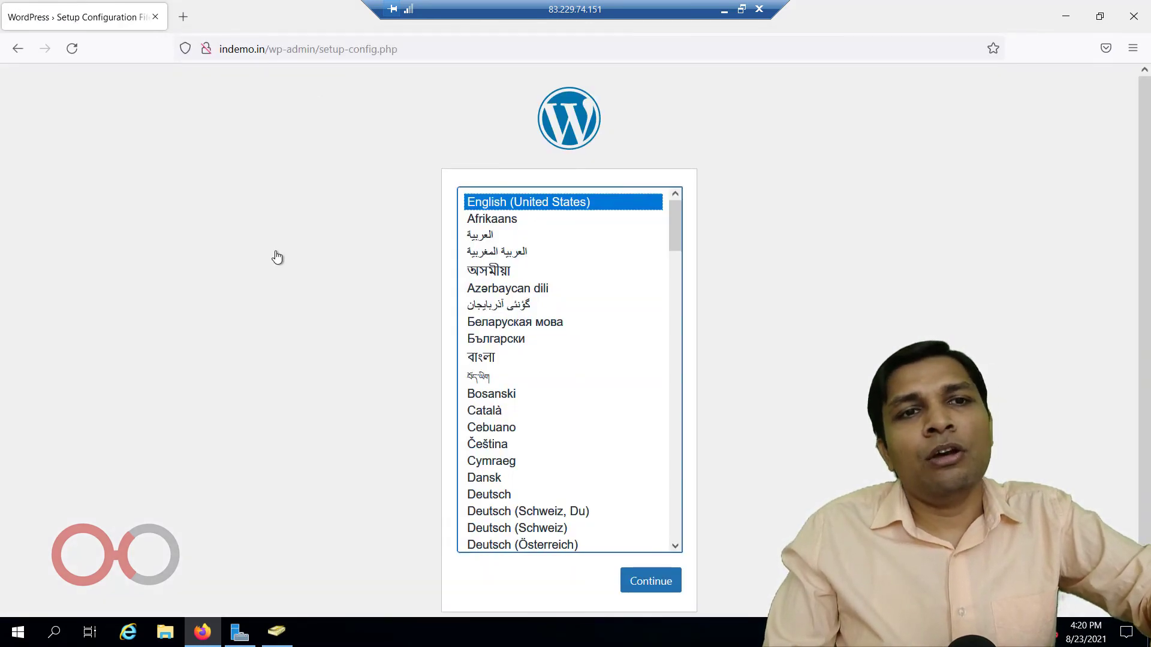
pyautogui.click(227, 53)
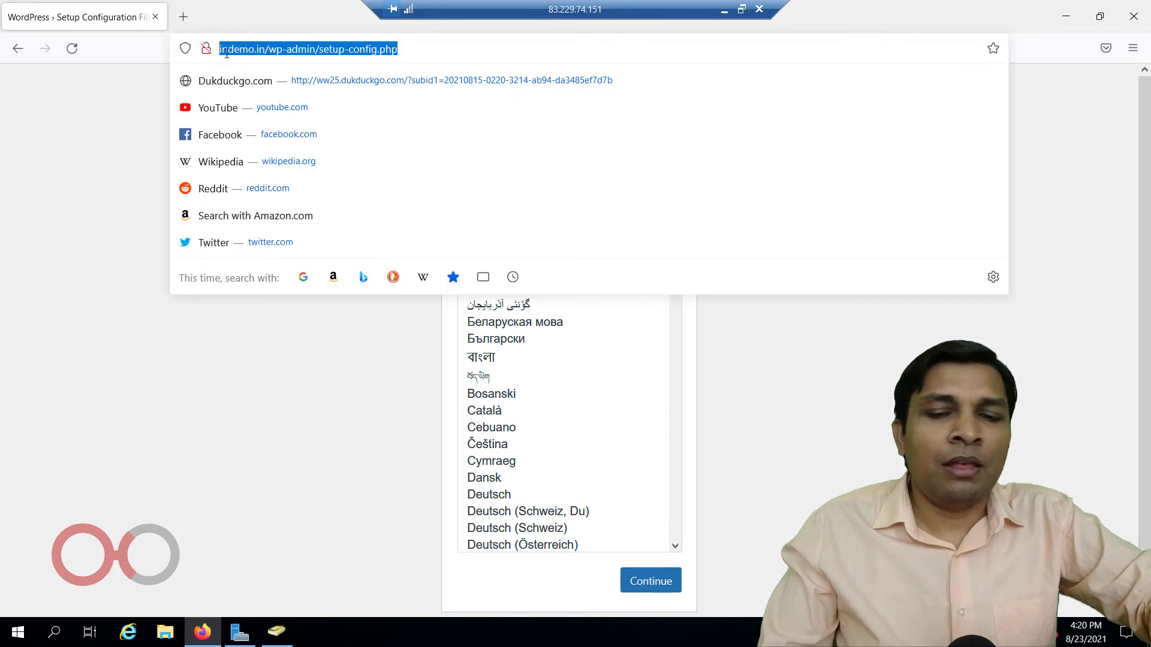
pyautogui.click(227, 53)
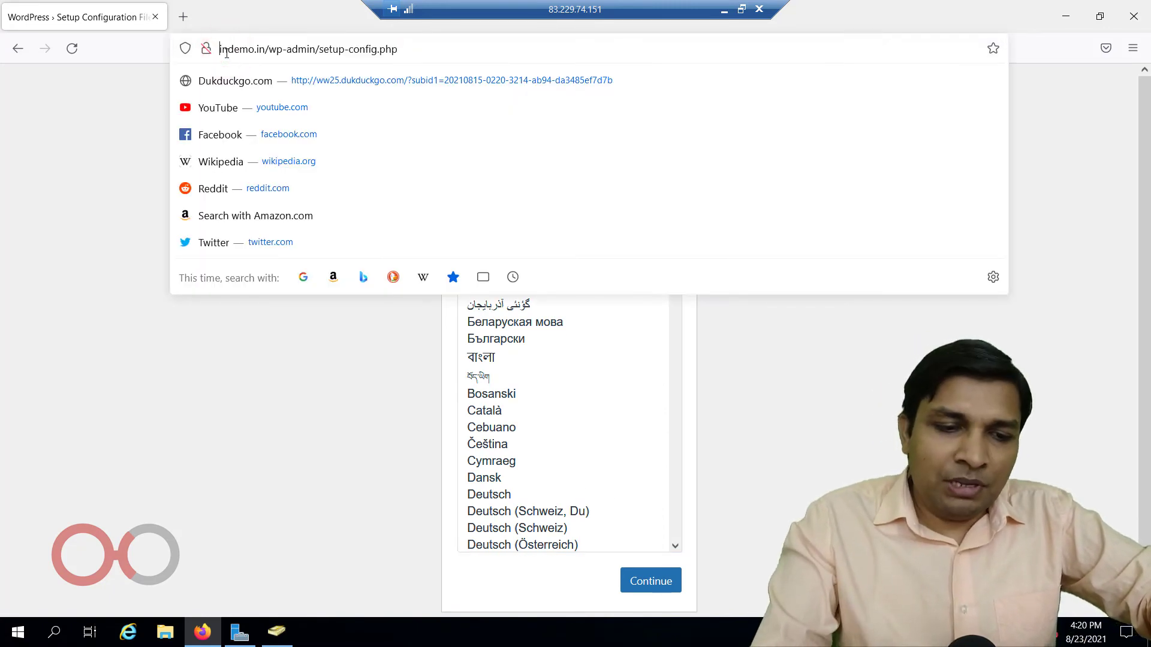
pyautogui.write('https')
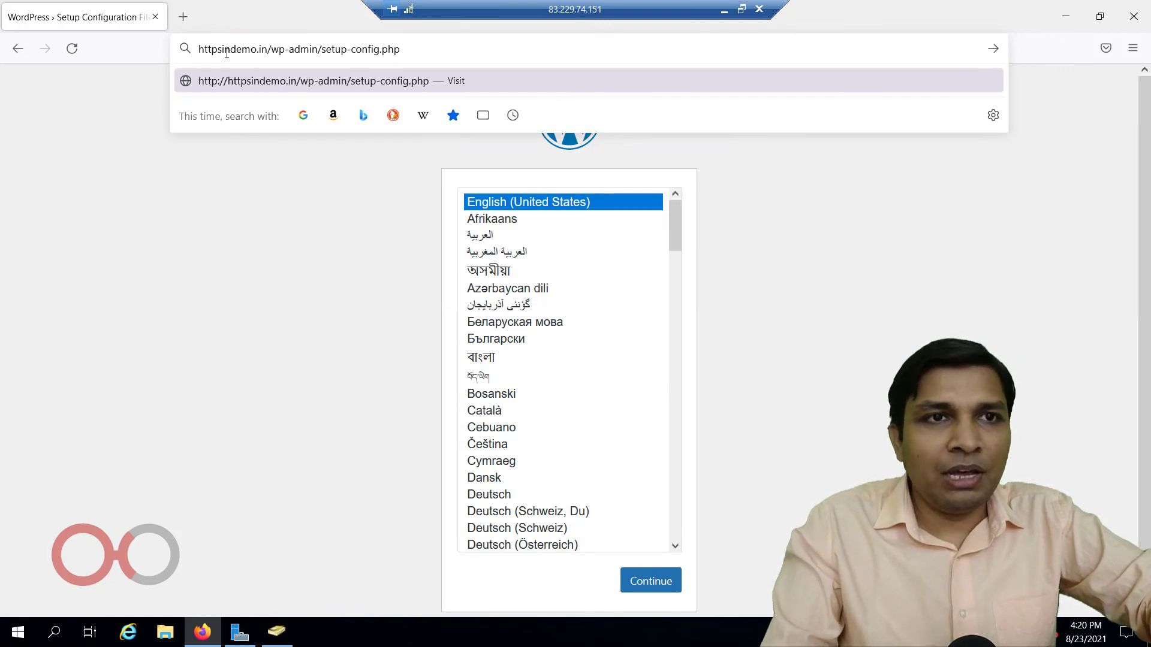
pyautogui.write('://')
pyautogui.press('Return')
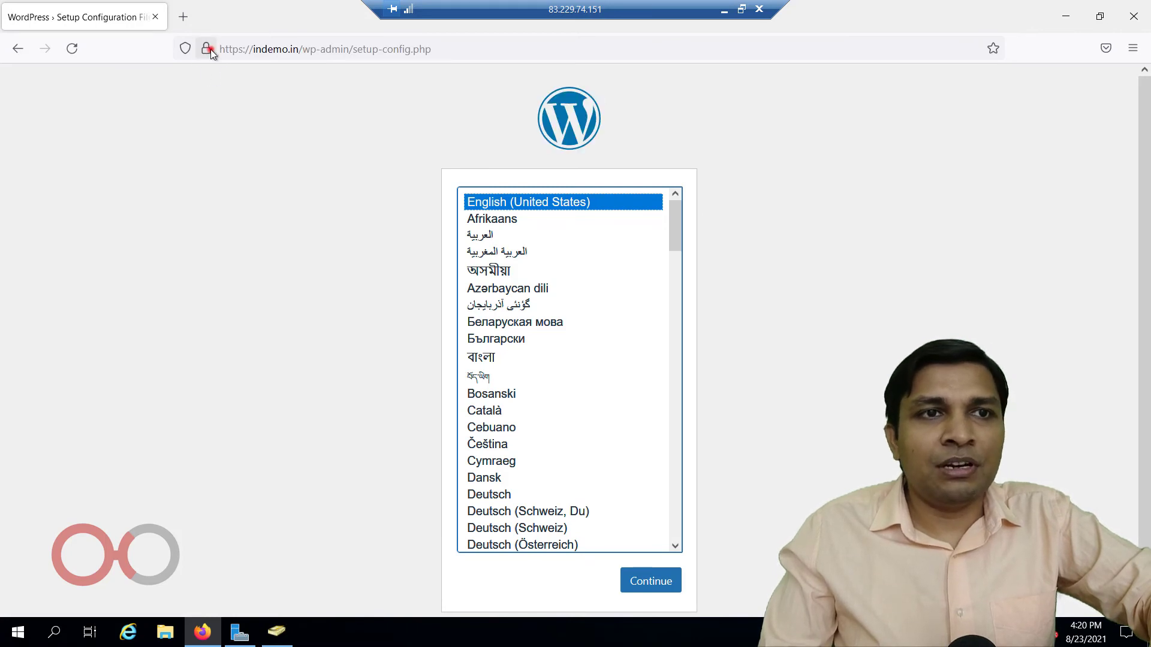
# Check the connection security details and certificate issuer for indemo.in, then dismiss them.
pyautogui.click(207, 48)
pyautogui.click(273, 114)
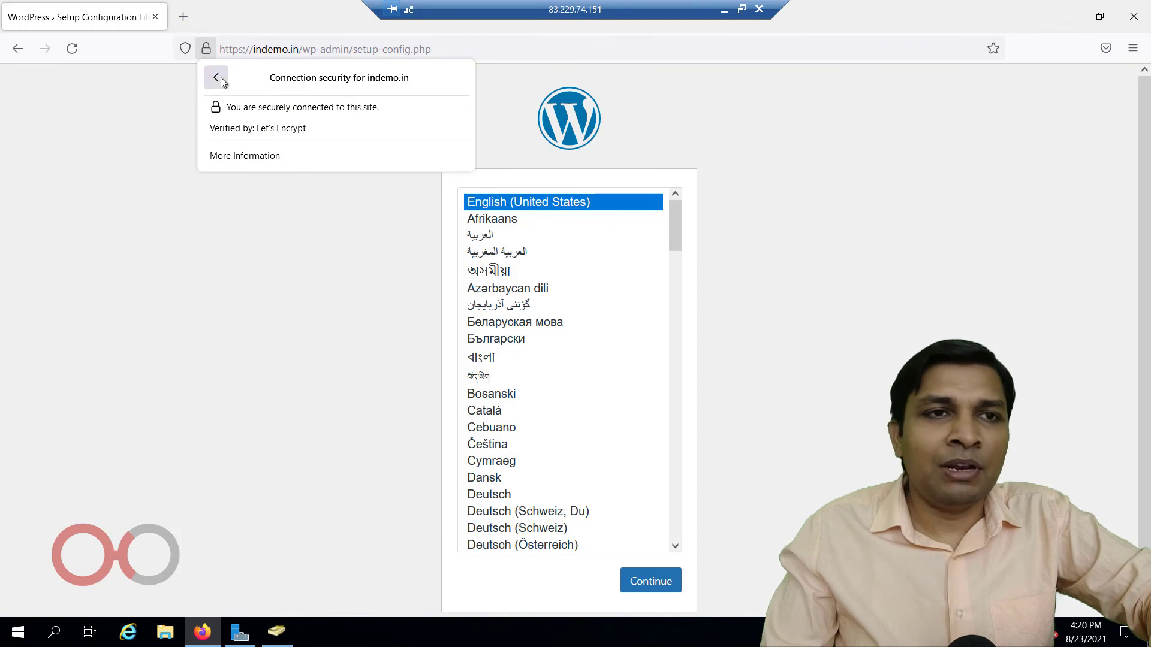
pyautogui.click(216, 223)
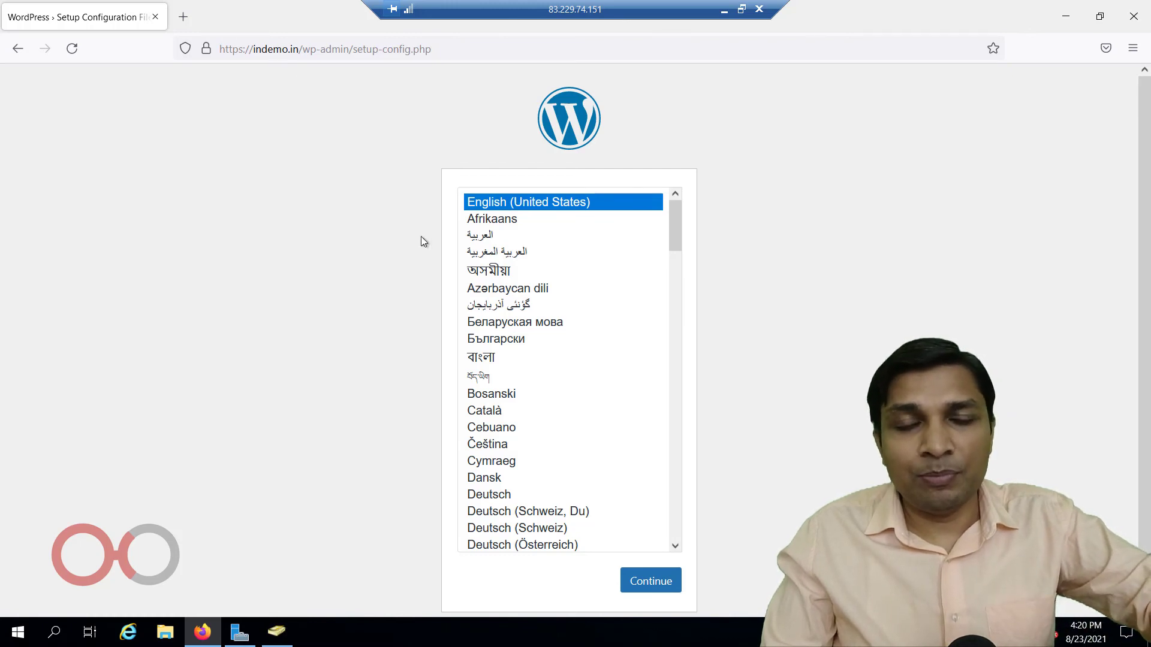
# Continue the WordPress setup in English (United States) and proceed to the database connection details form.
pyautogui.click(648, 580)
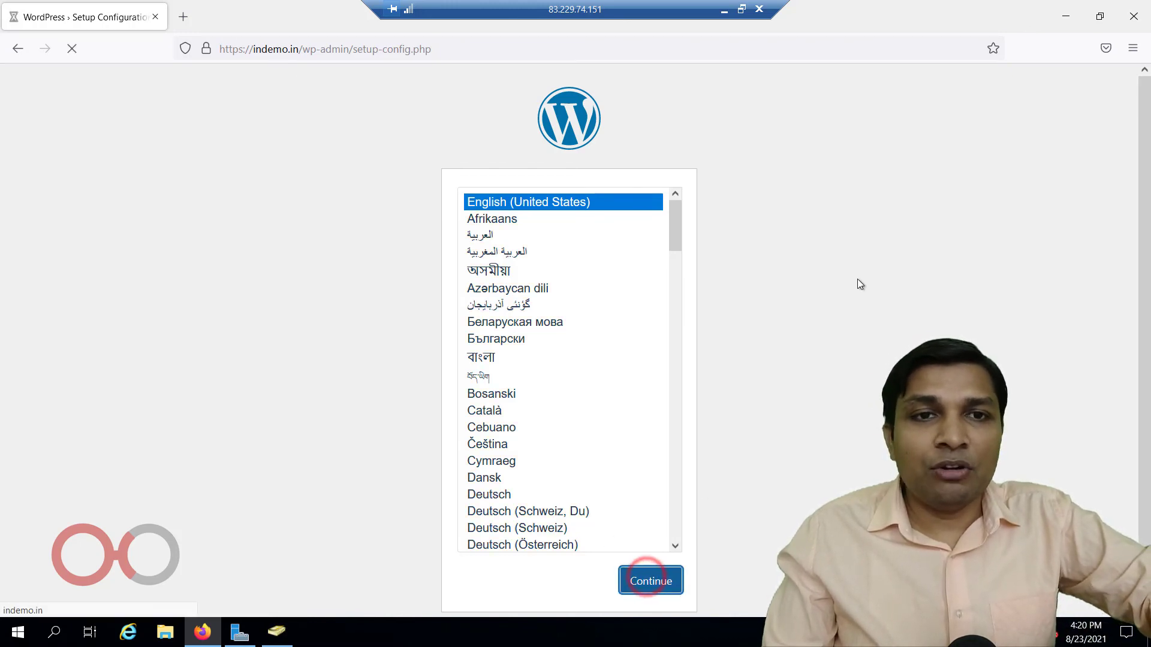
pyautogui.click(339, 476)
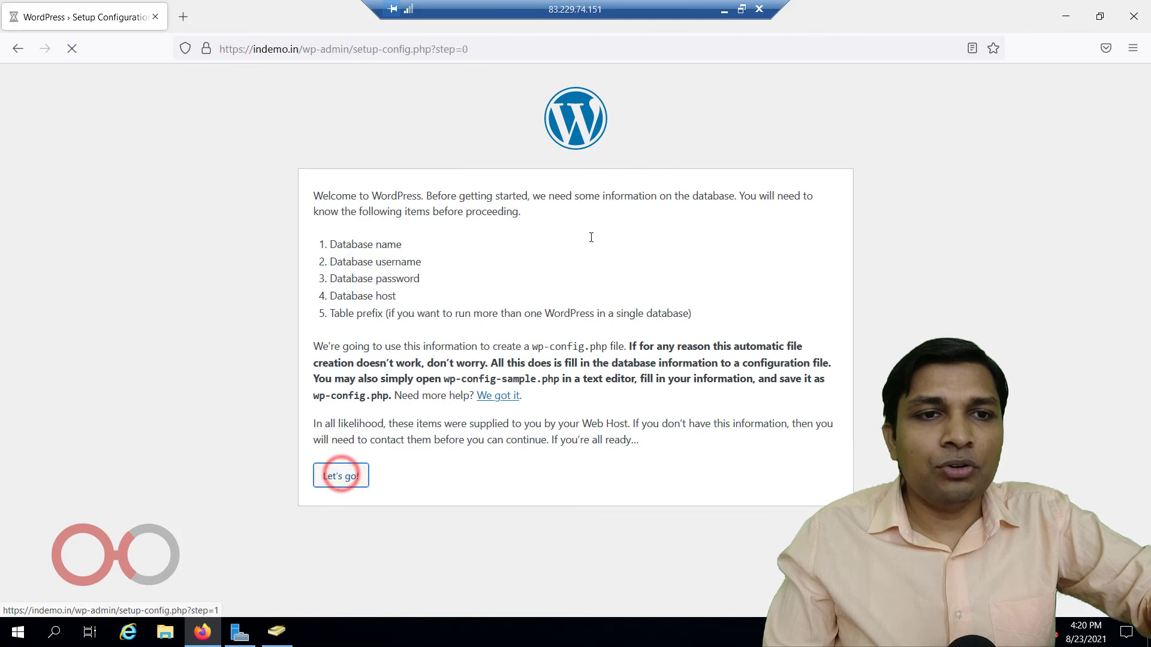
pyautogui.doubleClick(514, 235)
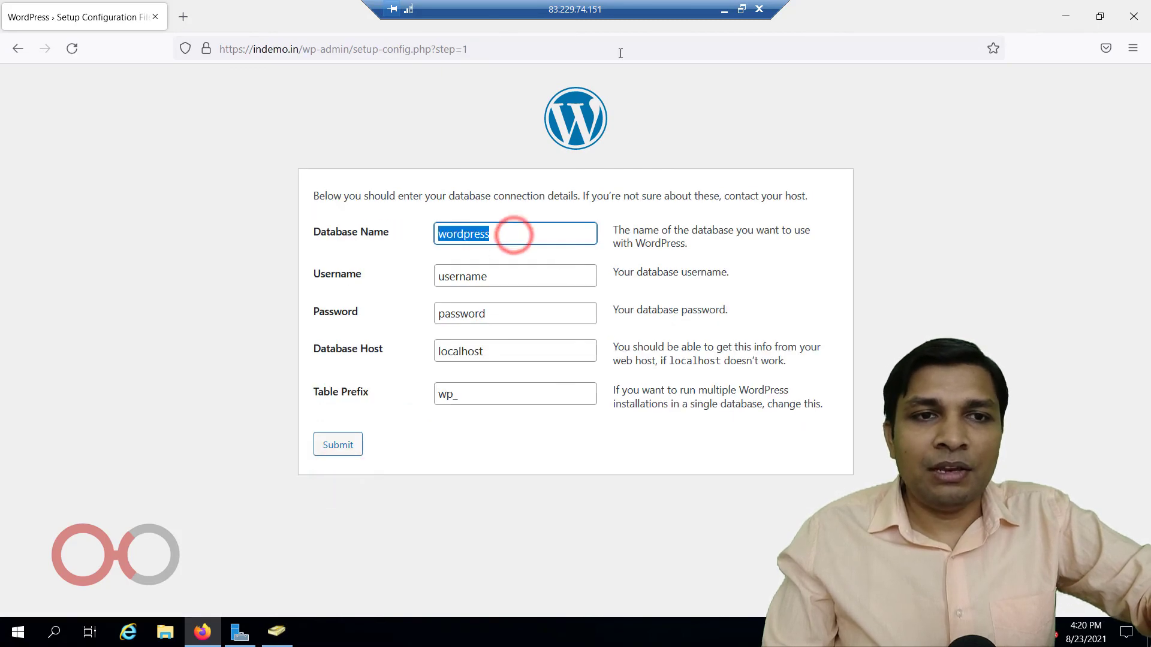
# Copy sql_indemo_in from the Notepad notes and enter it as both the Database Name and Username in the remote setup form.
pyautogui.click(723, 12)
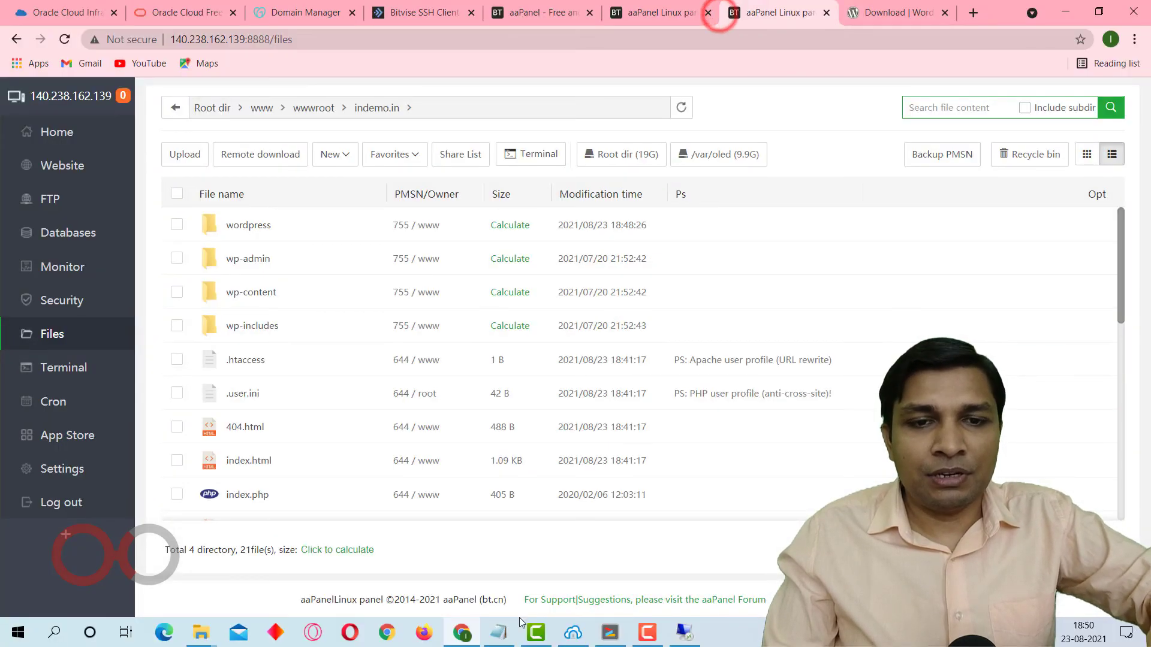
pyautogui.click(496, 638)
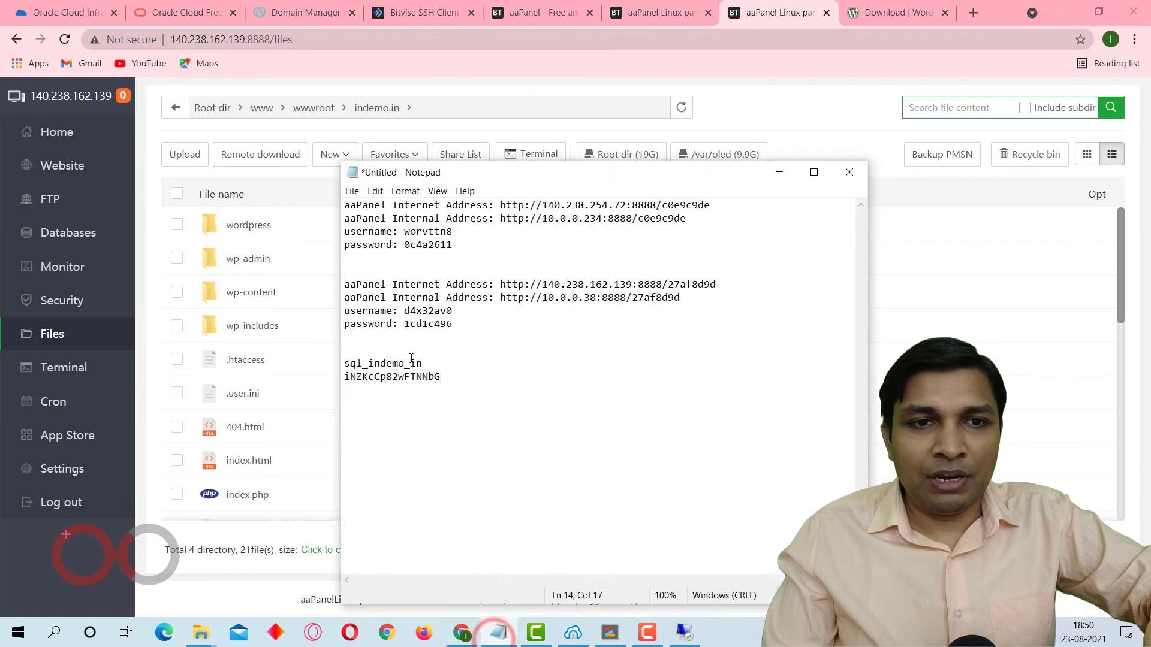
pyautogui.doubleClick(387, 362)
pyautogui.hotkey('ctrl', 'c')
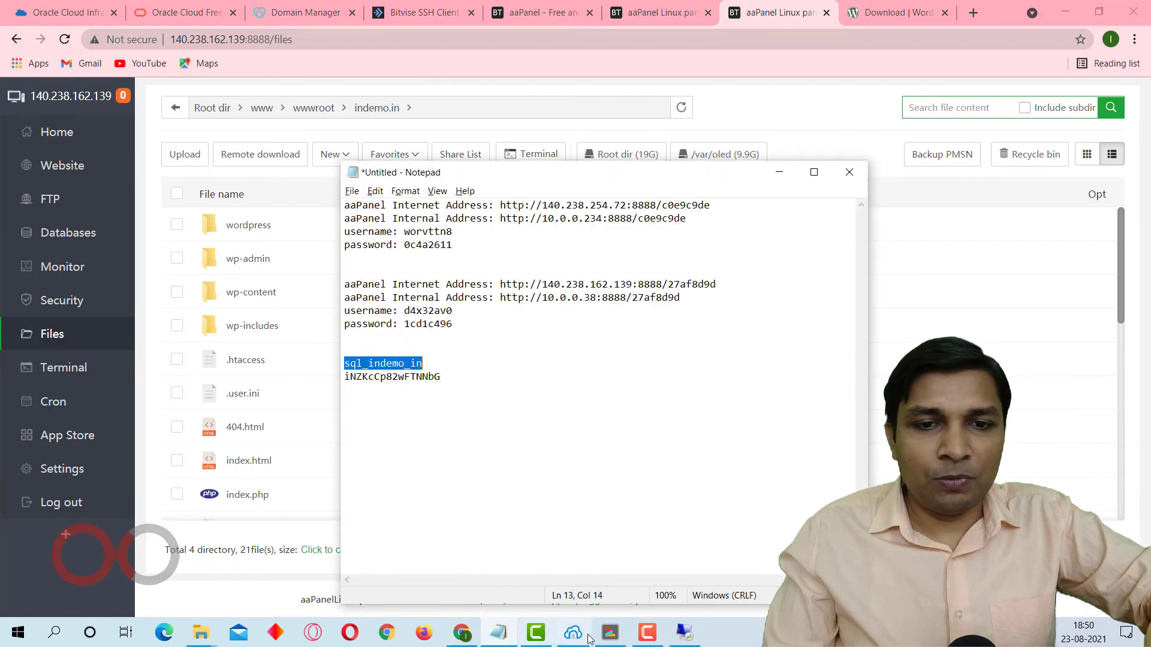
pyautogui.click(678, 638)
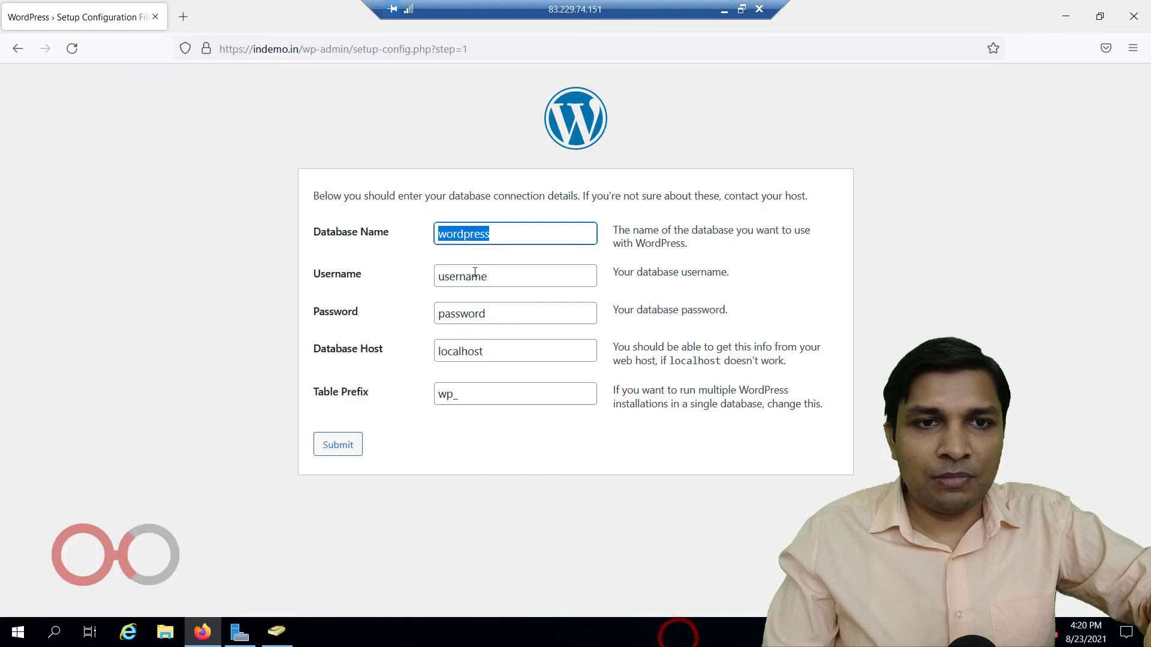
pyautogui.doubleClick(510, 269)
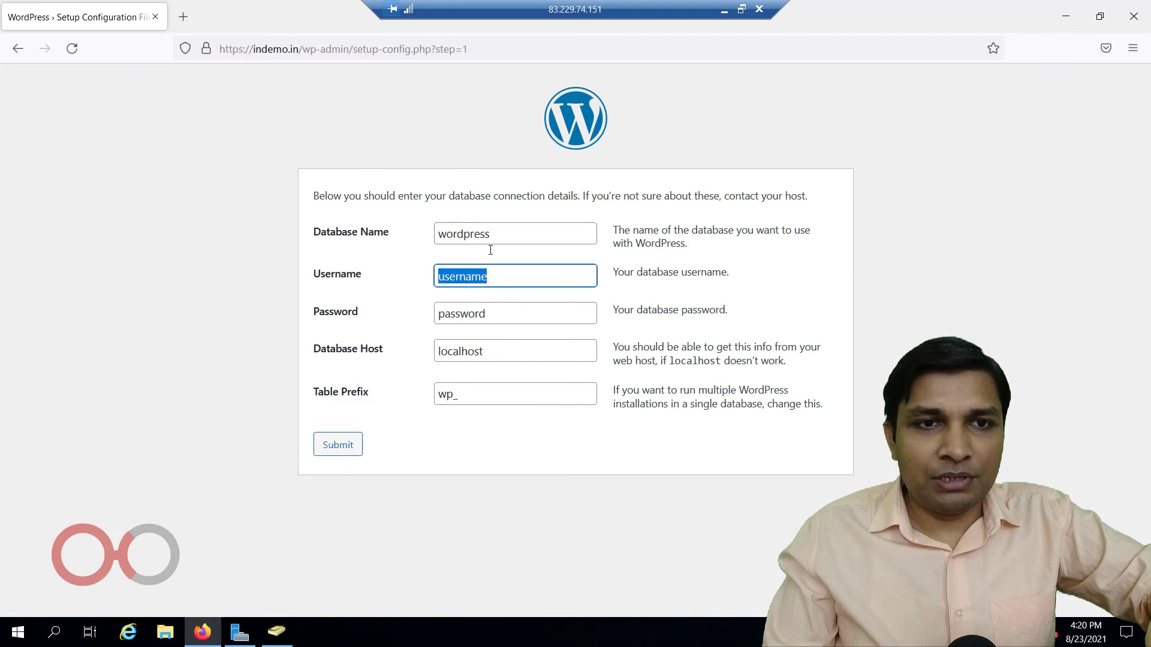
pyautogui.doubleClick(543, 236)
pyautogui.hotkey('ctrl', 'v')
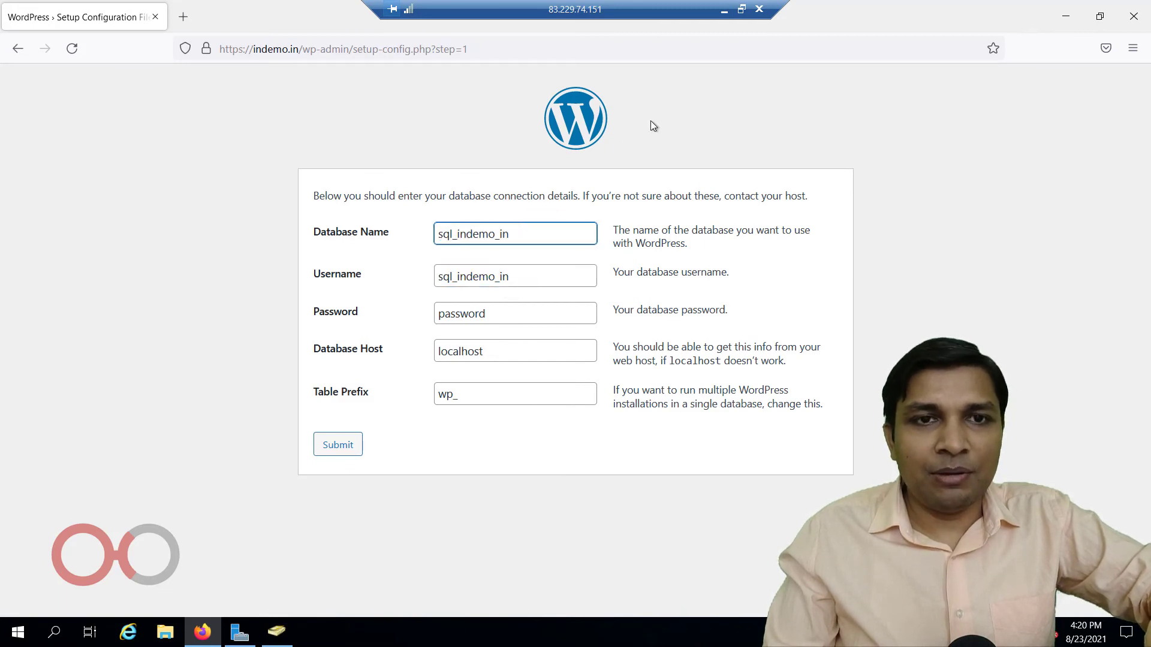
# Copy the database password from the Notepad notes into the setup form's Password field and submit the database details.
pyautogui.click(724, 10)
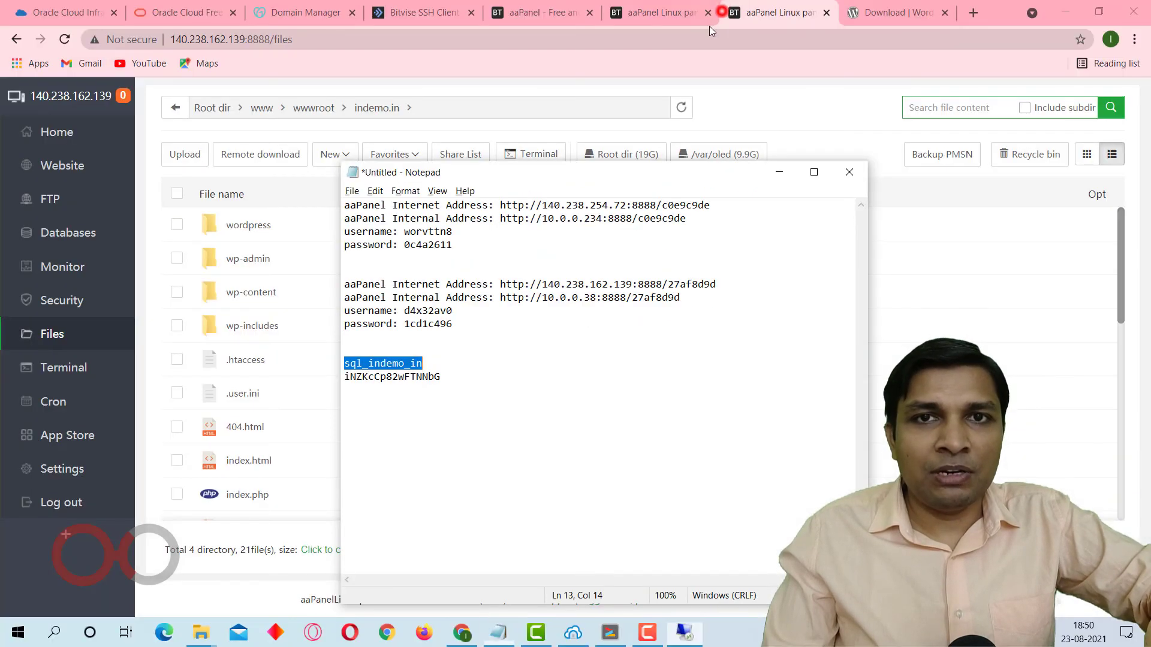
pyautogui.doubleClick(417, 377)
pyautogui.hotkey('ctrl', 'c')
pyautogui.click(621, 636)
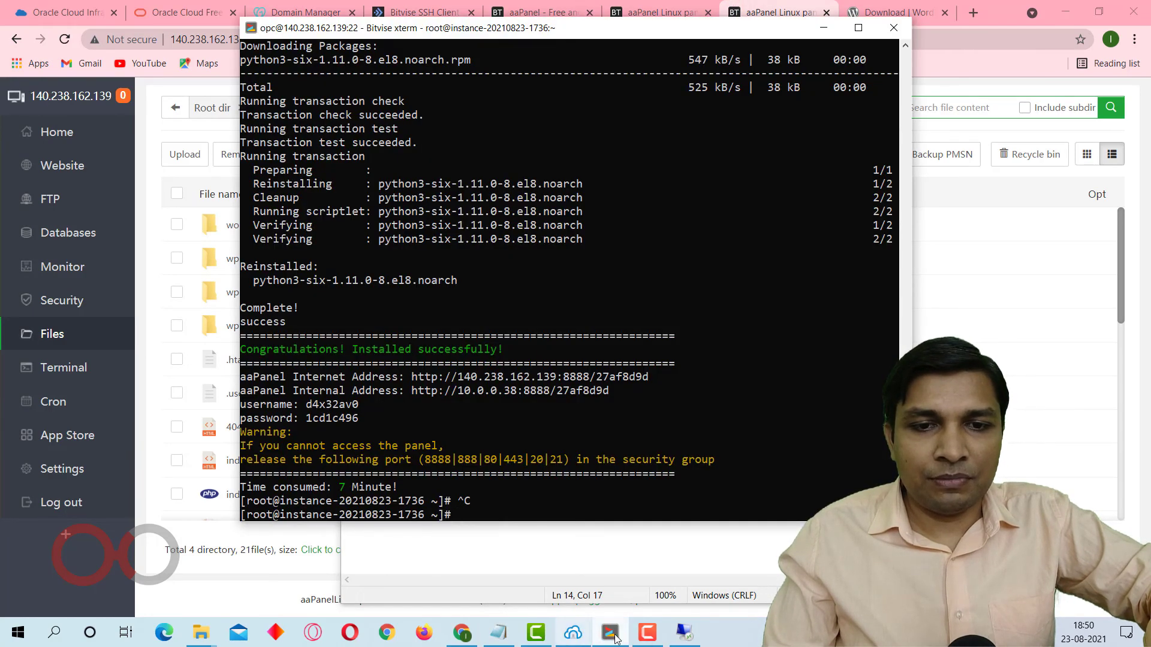
pyautogui.click(684, 632)
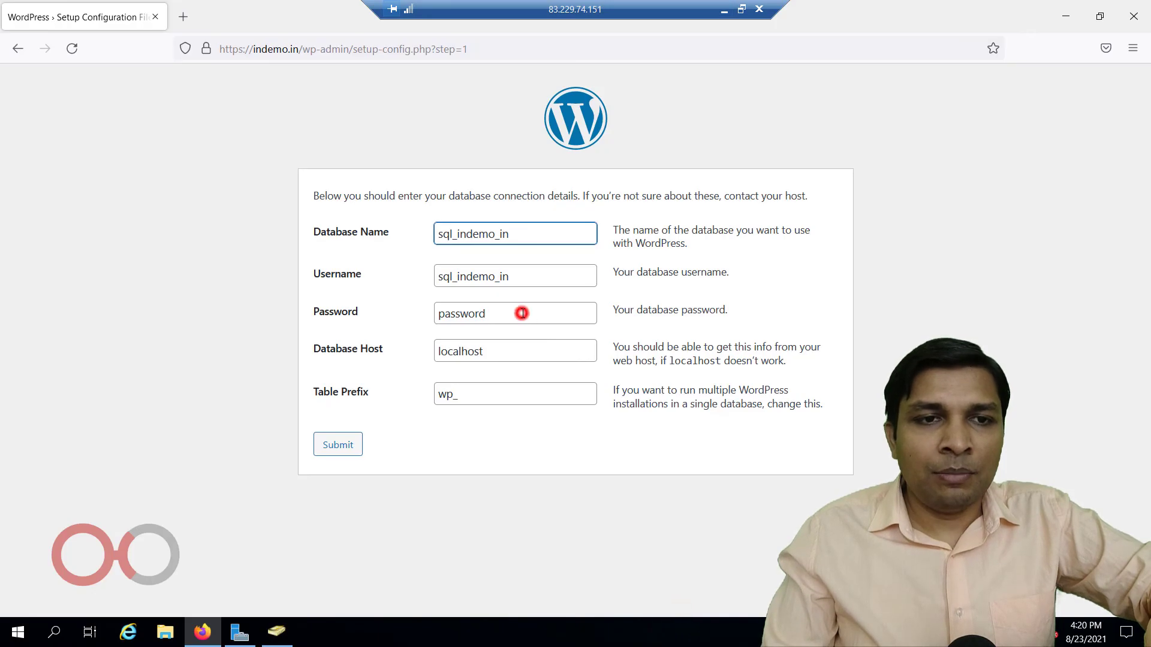
pyautogui.click(522, 313)
pyautogui.doubleClick(516, 315)
pyautogui.hotkey('ctrl', 'v')
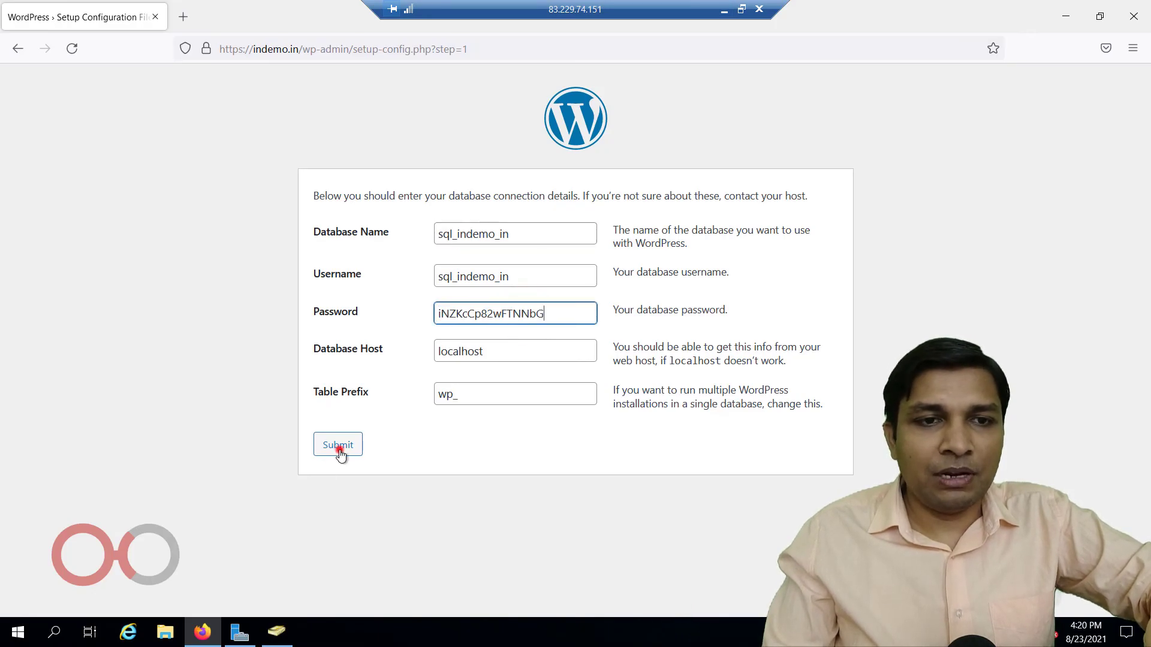
pyautogui.click(340, 454)
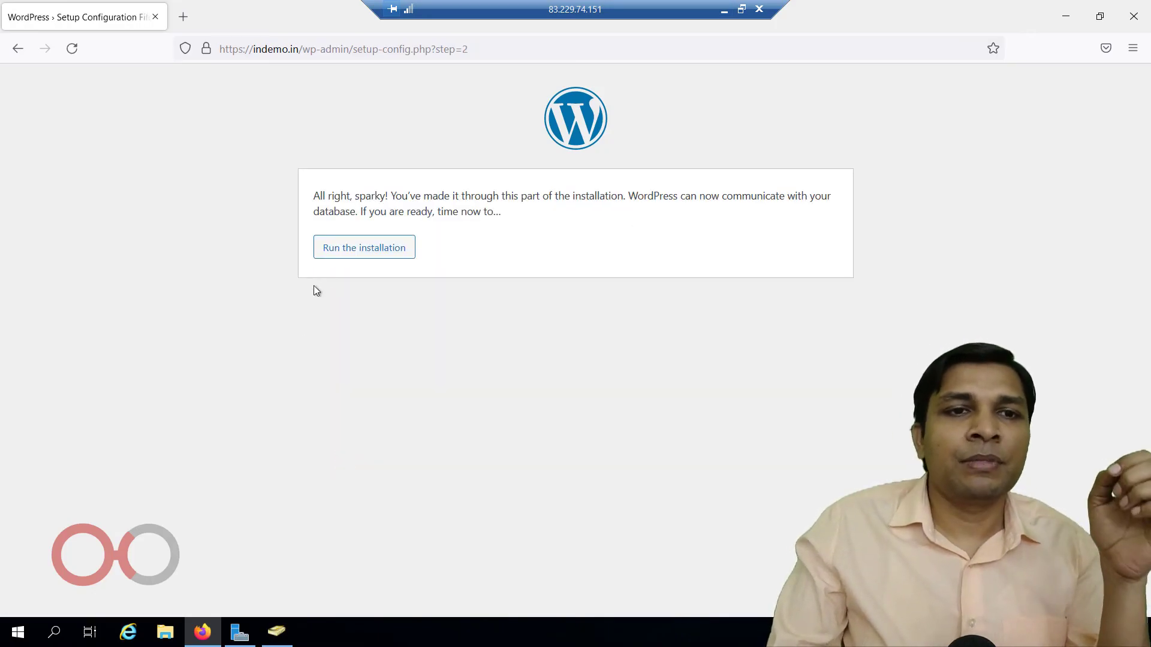
# Run the installation and fill in the site title indemo, the username admin and the administrator's e-mail, keeping the generated password.
pyautogui.click(337, 254)
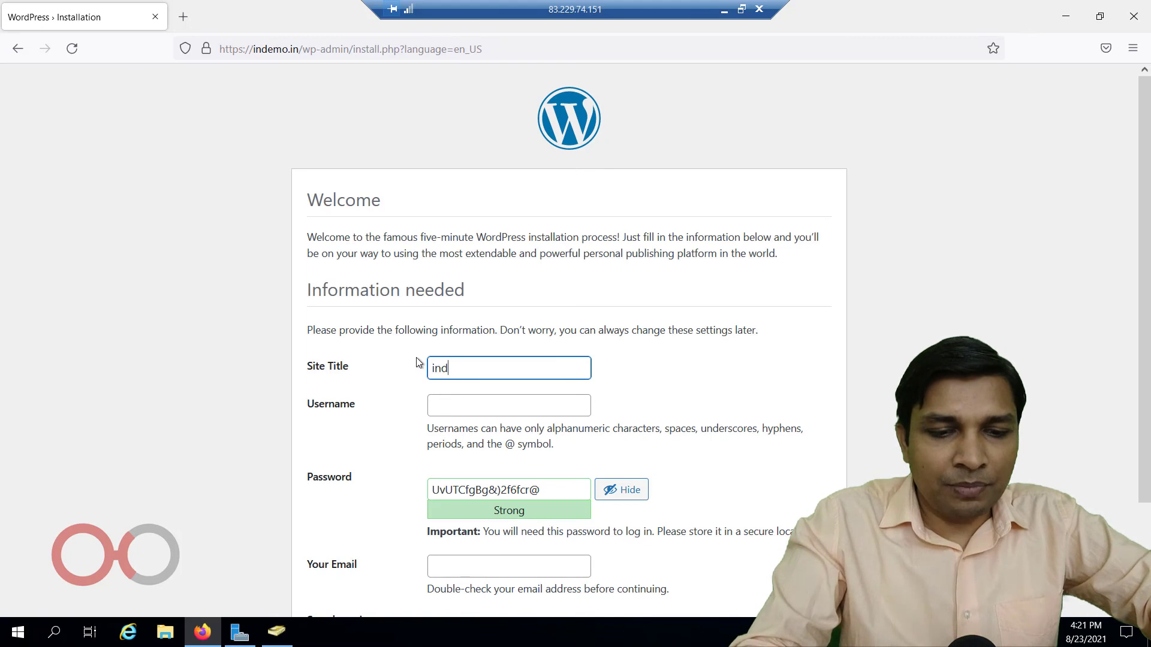
pyautogui.write('indemo')
pyautogui.press('Tab')
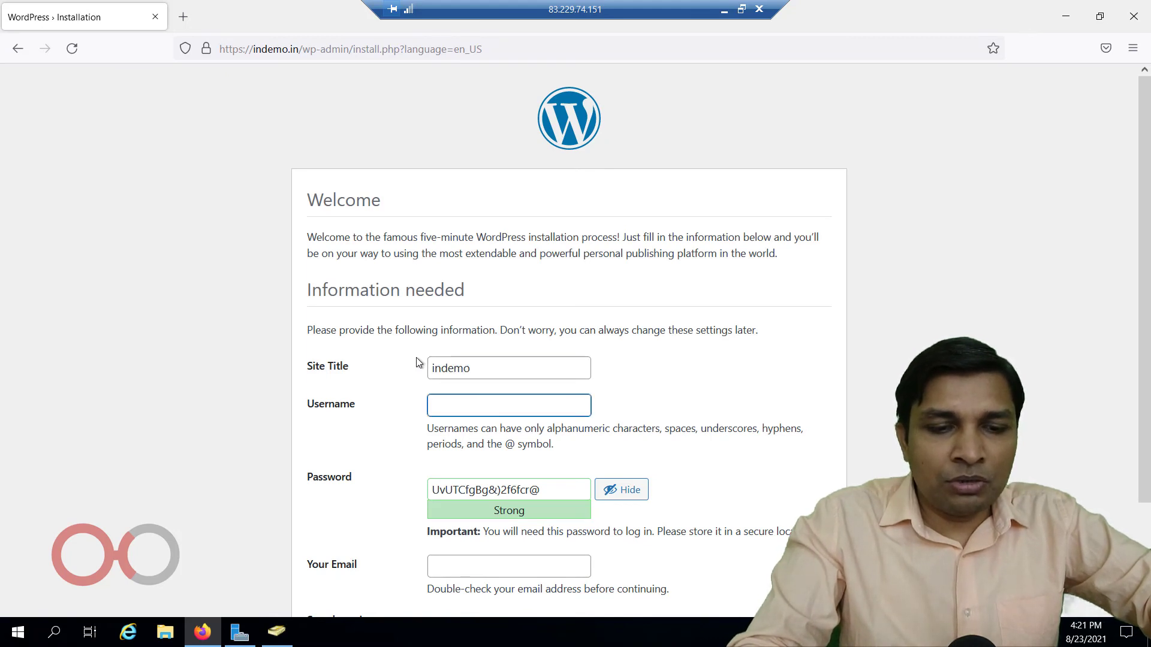
pyautogui.write('admin')
pyautogui.press('Tab')
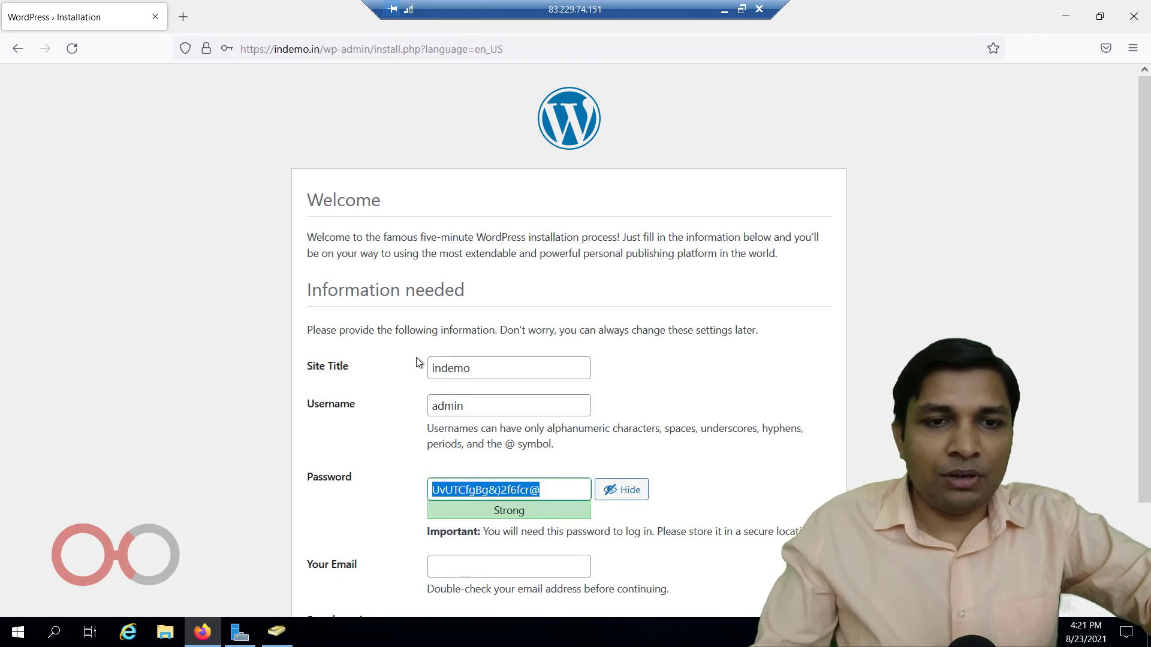
pyautogui.scroll(-3, 441, 449)
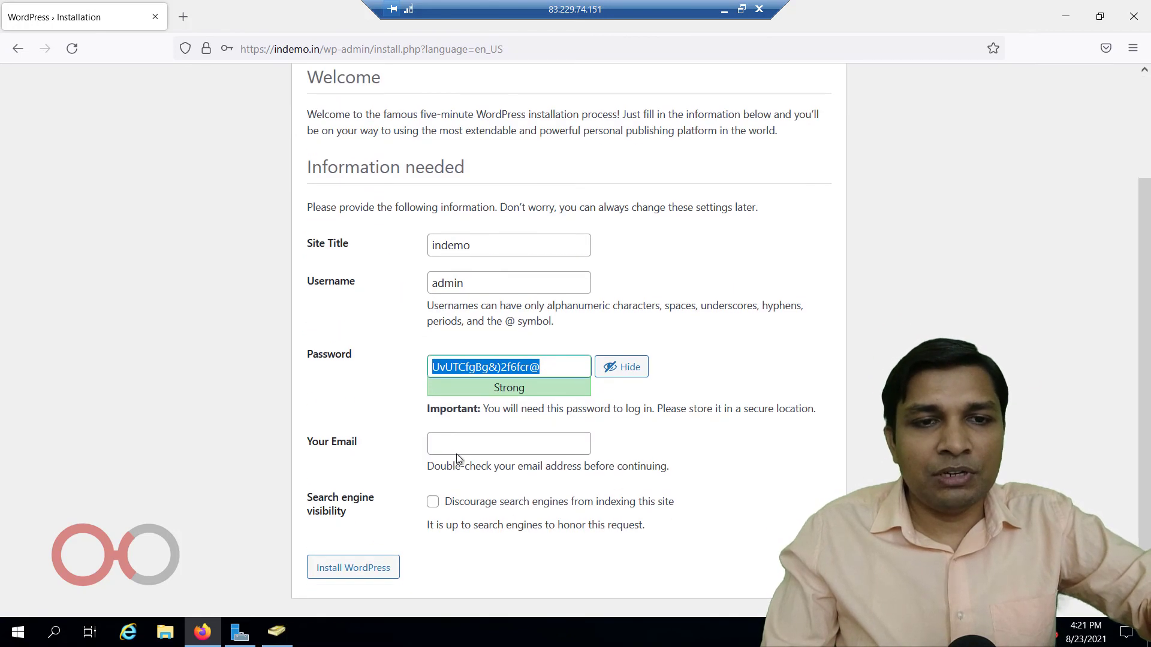
pyautogui.click(459, 452)
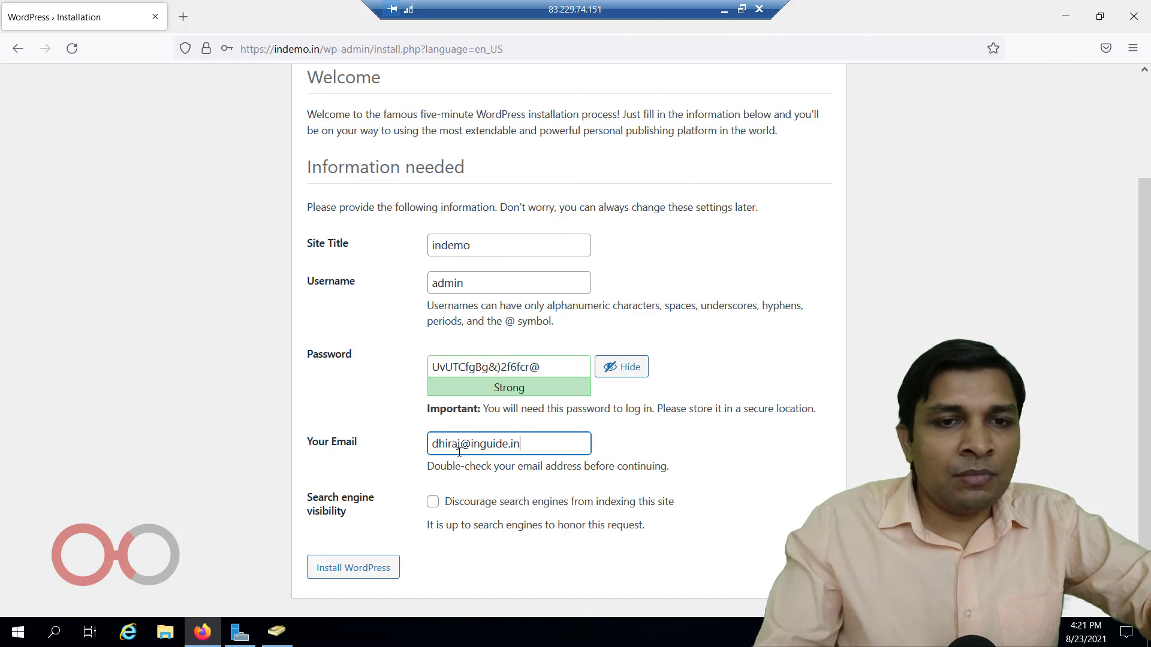
# Install WordPress, saving the admin login in the browser, and log in to the new site.
pyautogui.click(324, 573)
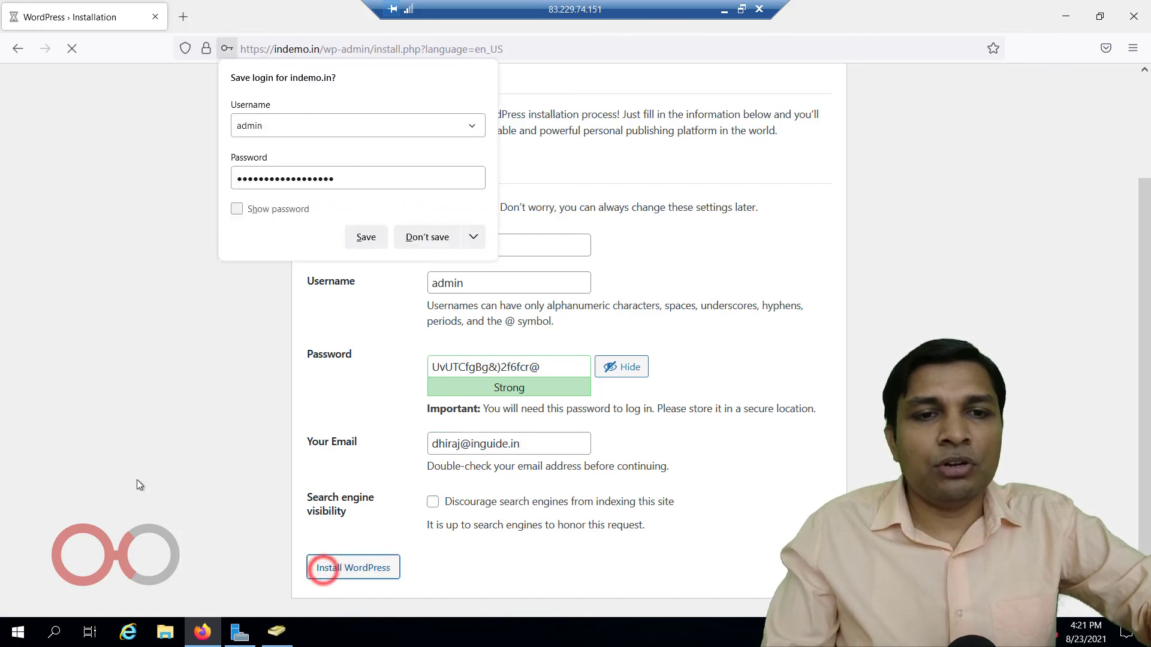
pyautogui.click(366, 239)
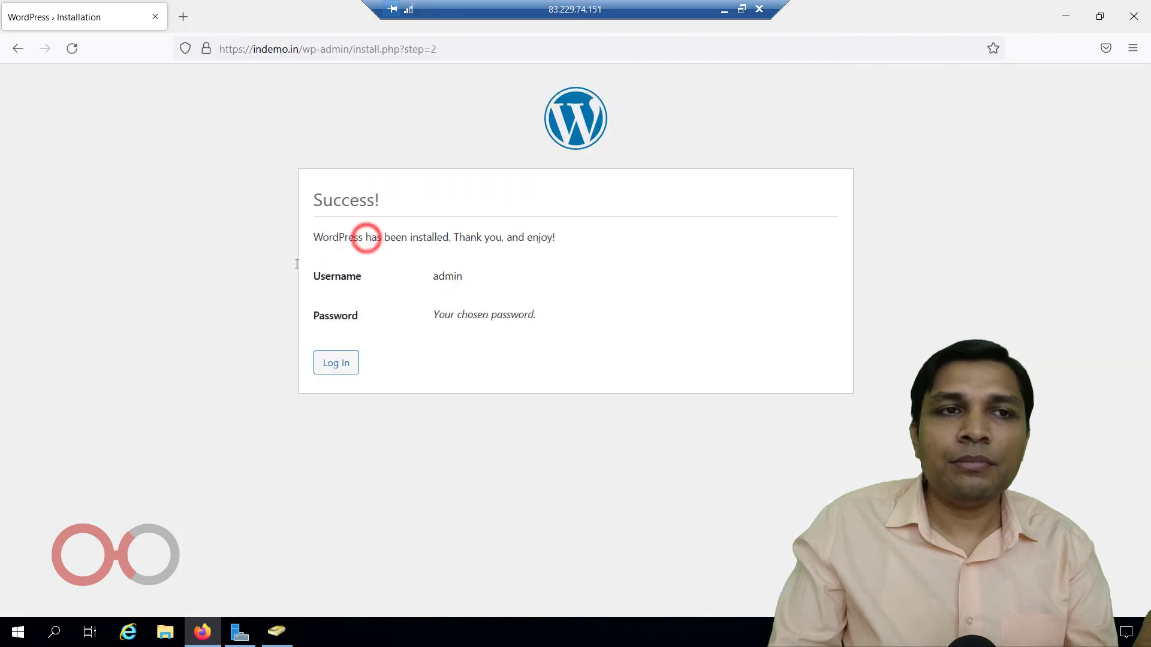
pyautogui.click(331, 367)
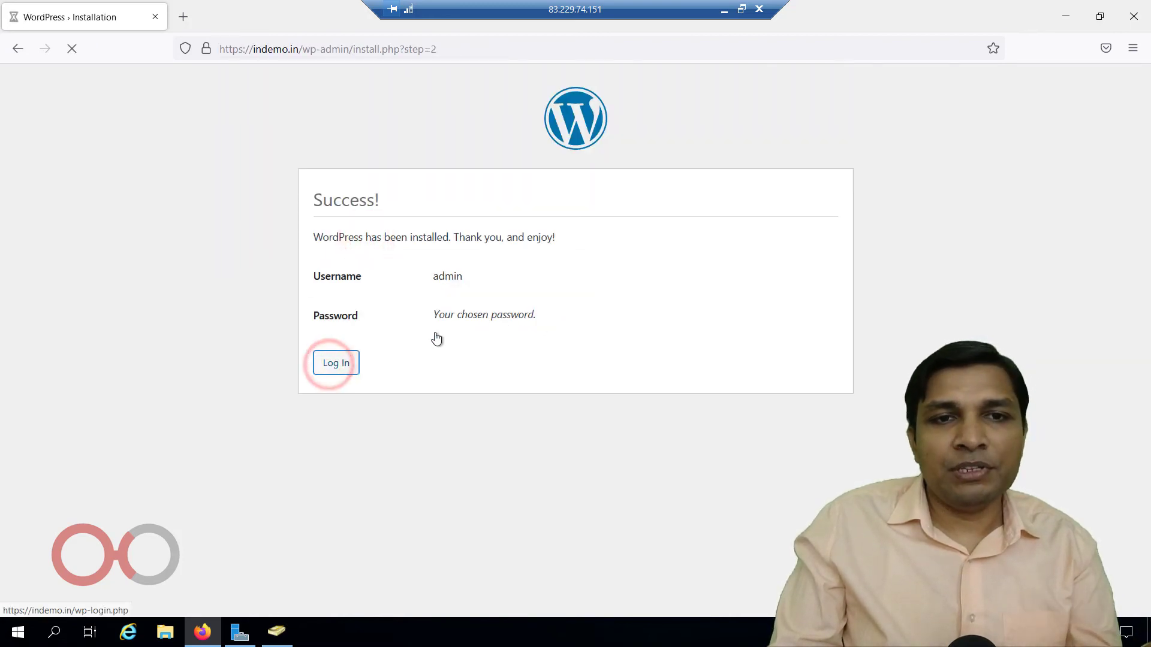
pyautogui.click(663, 390)
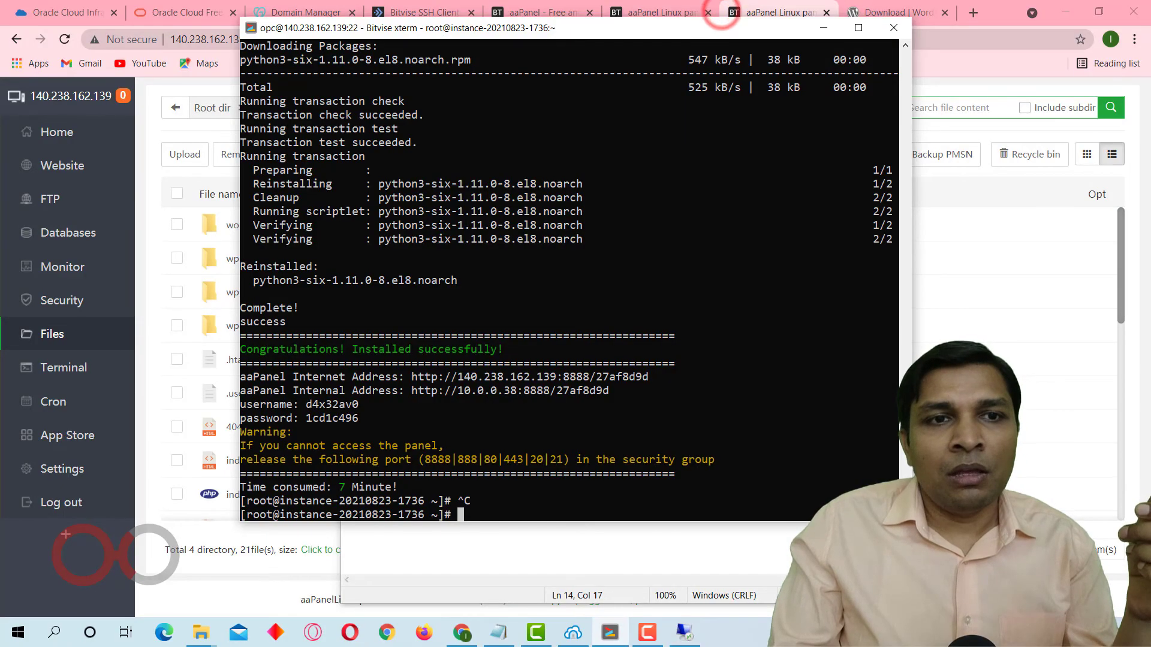
# Minimise the terminal and Notepad windows and view the database list in aaPanel.
pyautogui.click(823, 27)
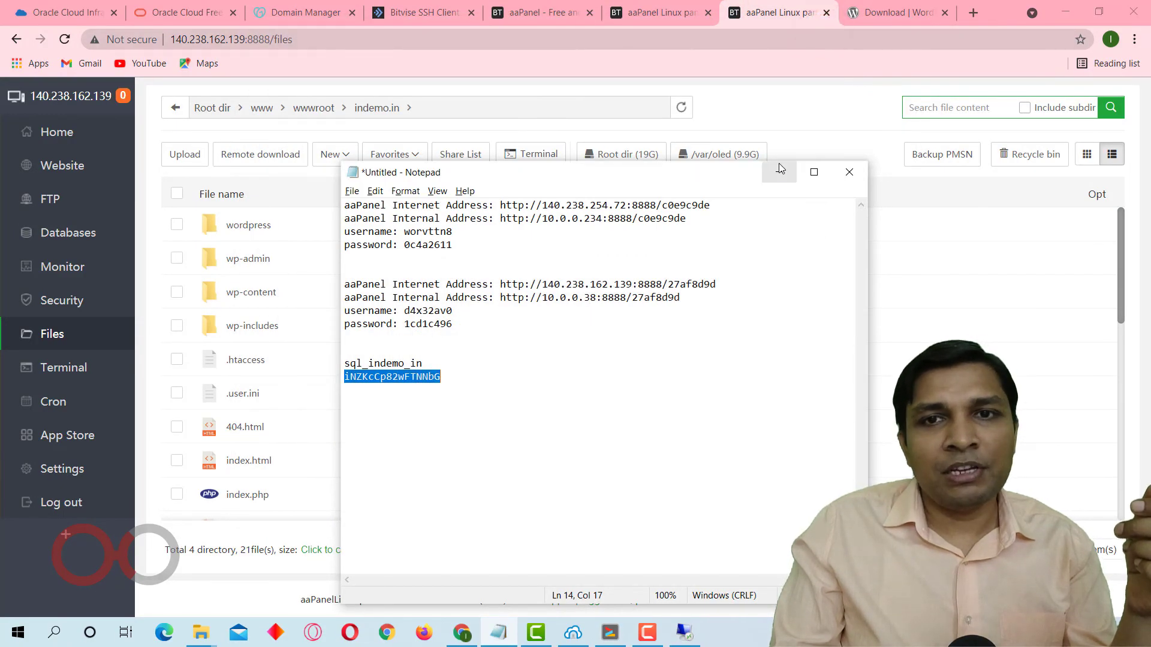
pyautogui.click(779, 169)
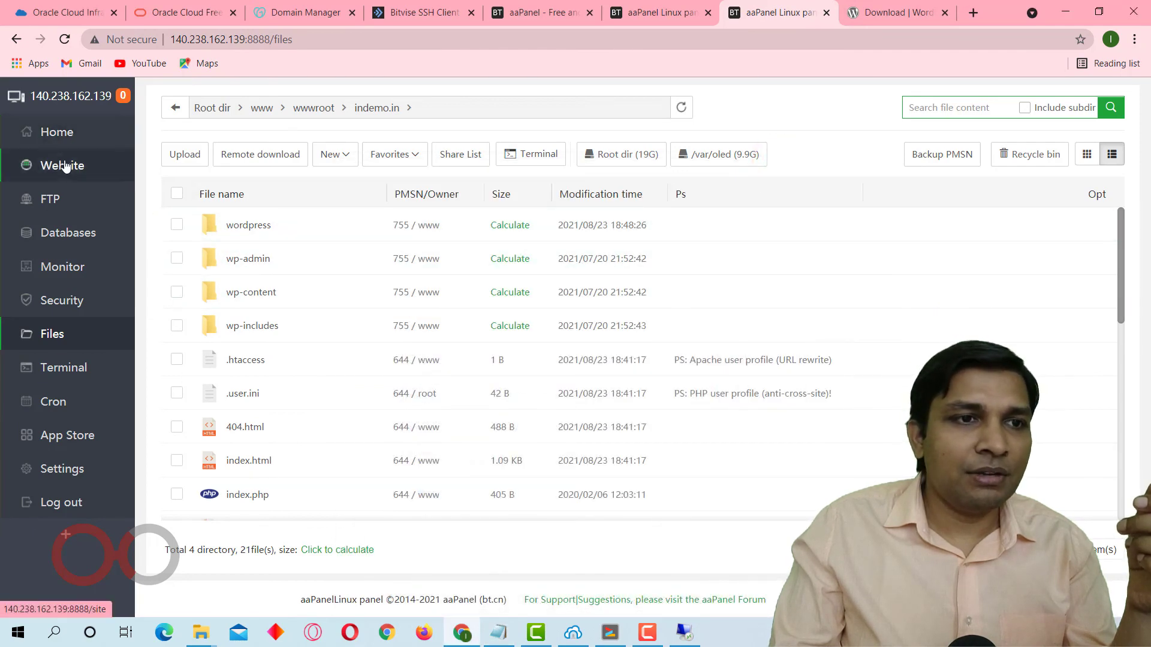
pyautogui.click(61, 234)
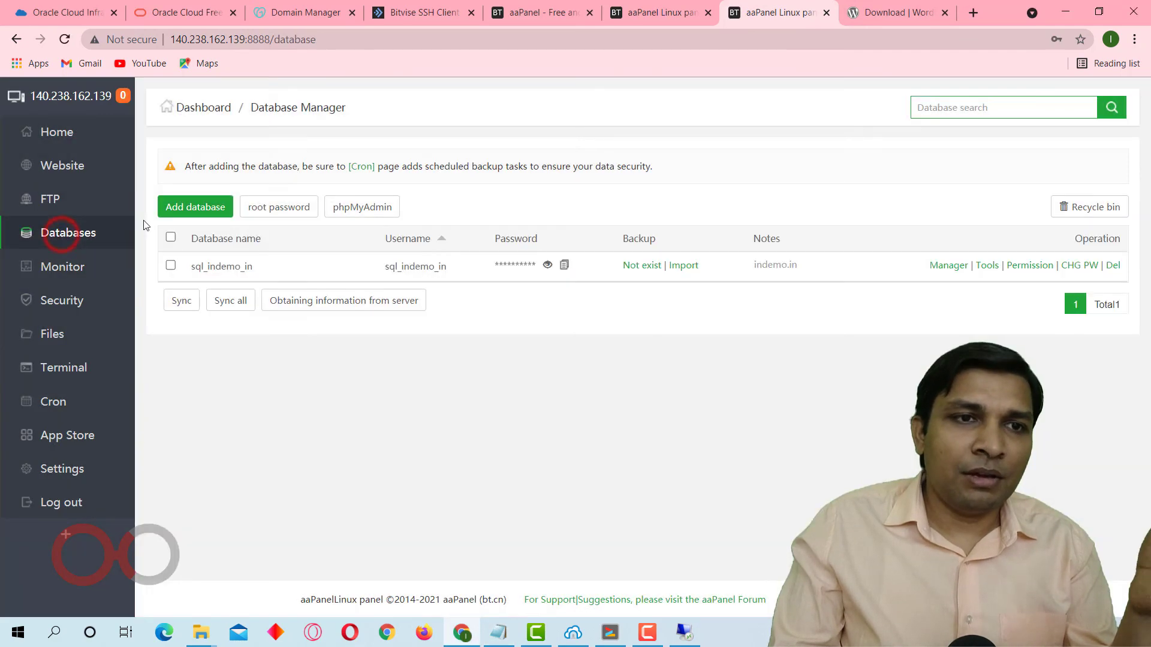
# Enable Force HTTPS in the SSL settings of the indemo.in website.
pyautogui.click(59, 166)
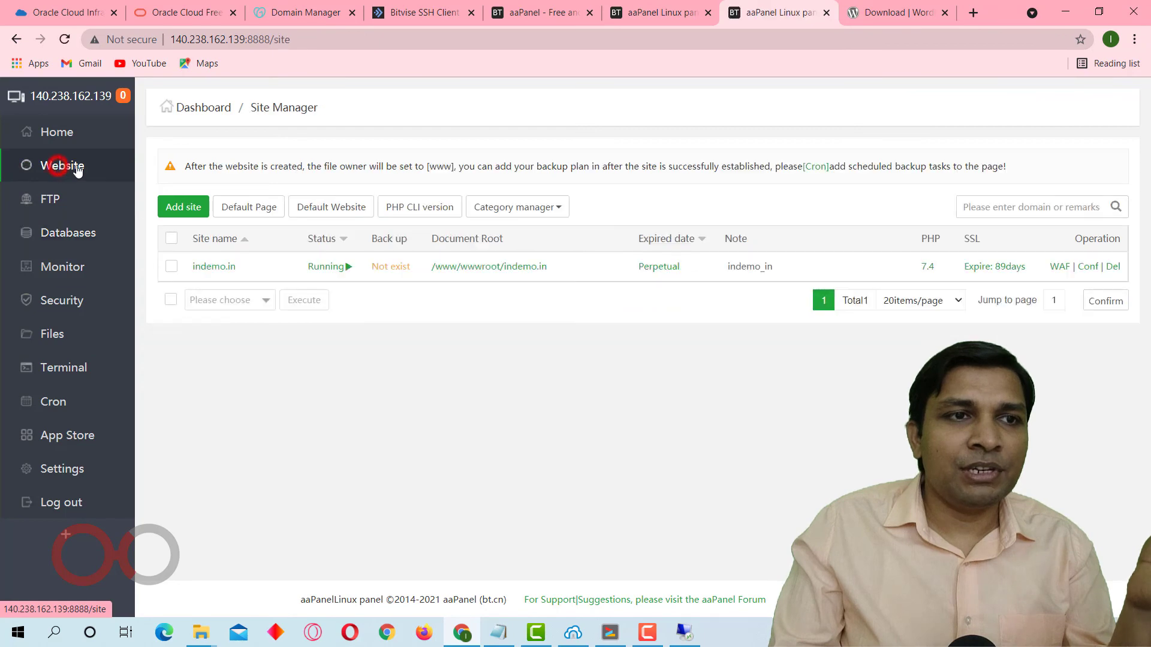
pyautogui.click(217, 268)
pyautogui.click(313, 380)
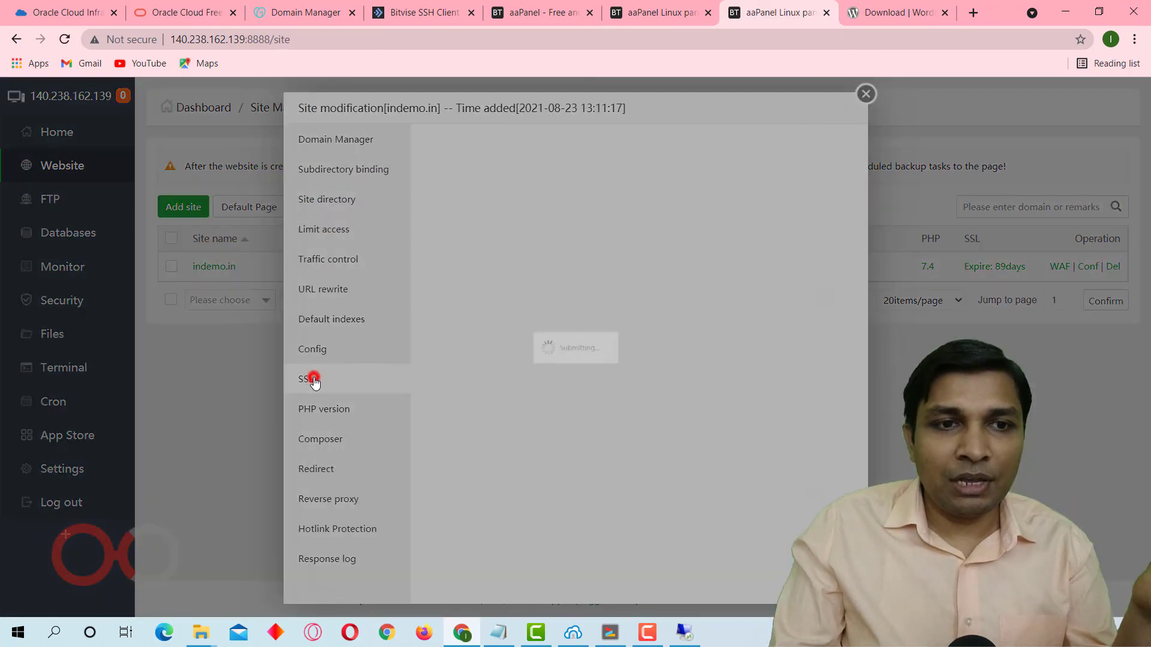
pyautogui.click(843, 138)
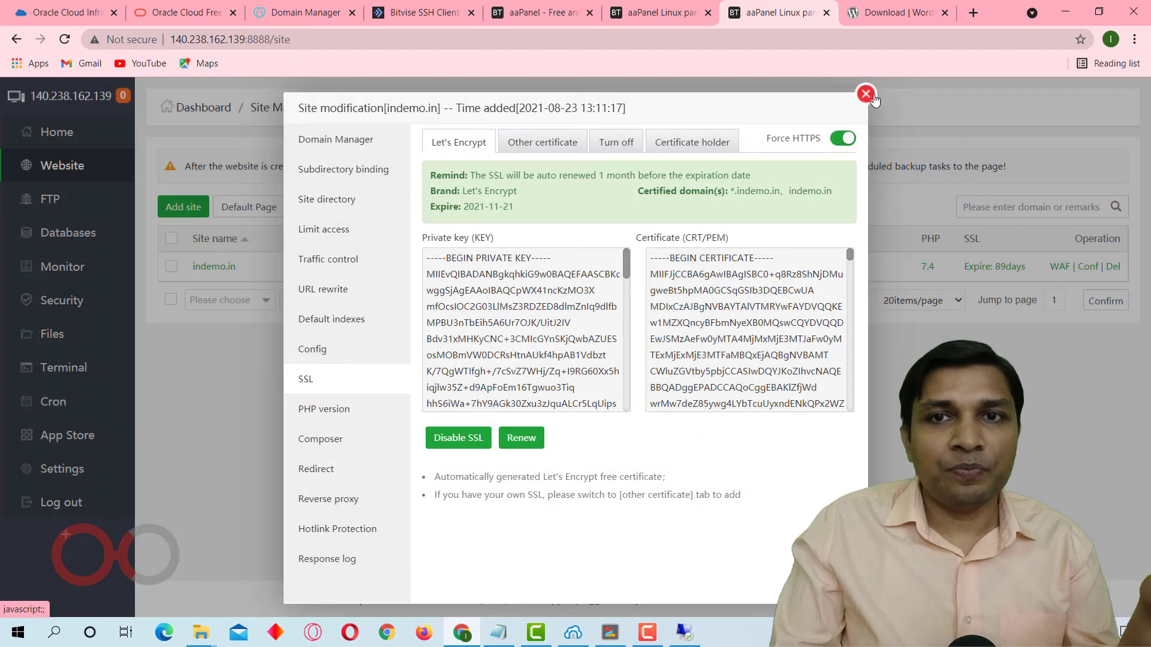
# Close the indemo.in site settings and view the cron job page in aaPanel.
pyautogui.click(870, 94)
pyautogui.click(71, 391)
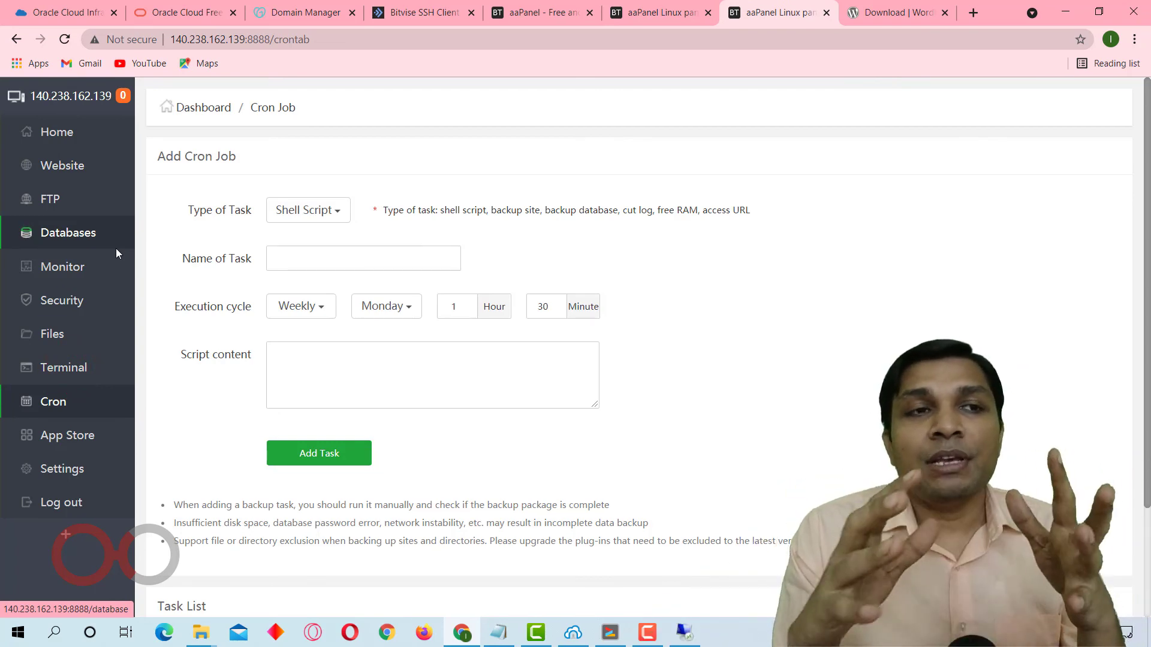
# Switch to Oracle Cloud and sign in through the oracleidentitycloudservice identity provider with the saved credentials.
pyautogui.click(78, 12)
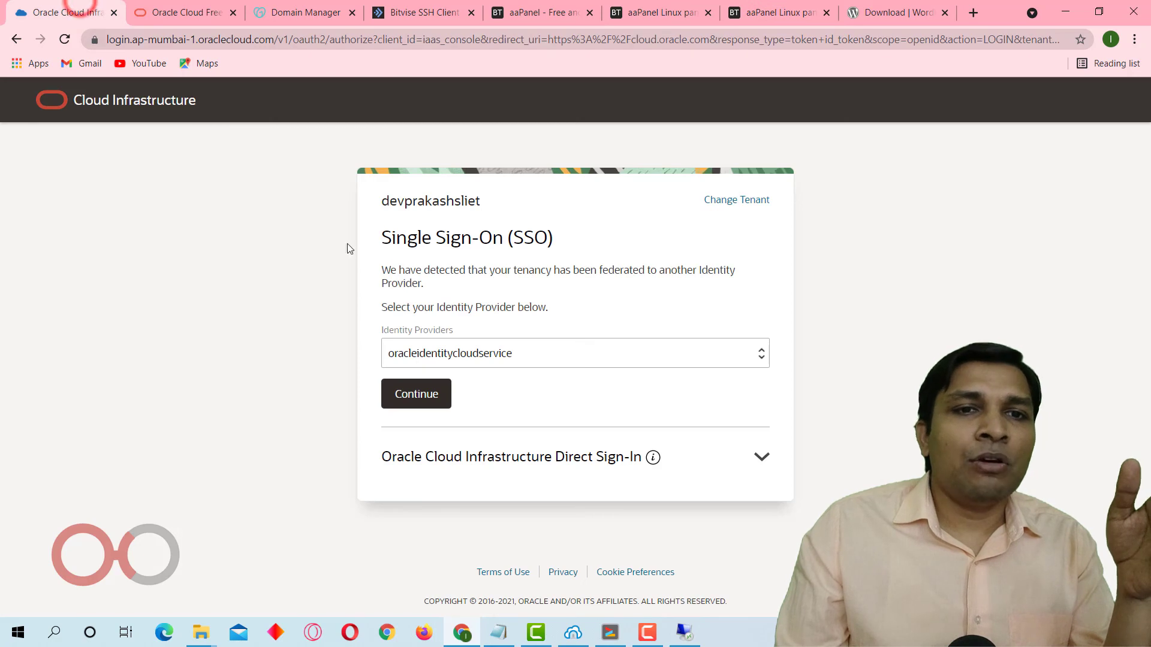
pyautogui.click(423, 399)
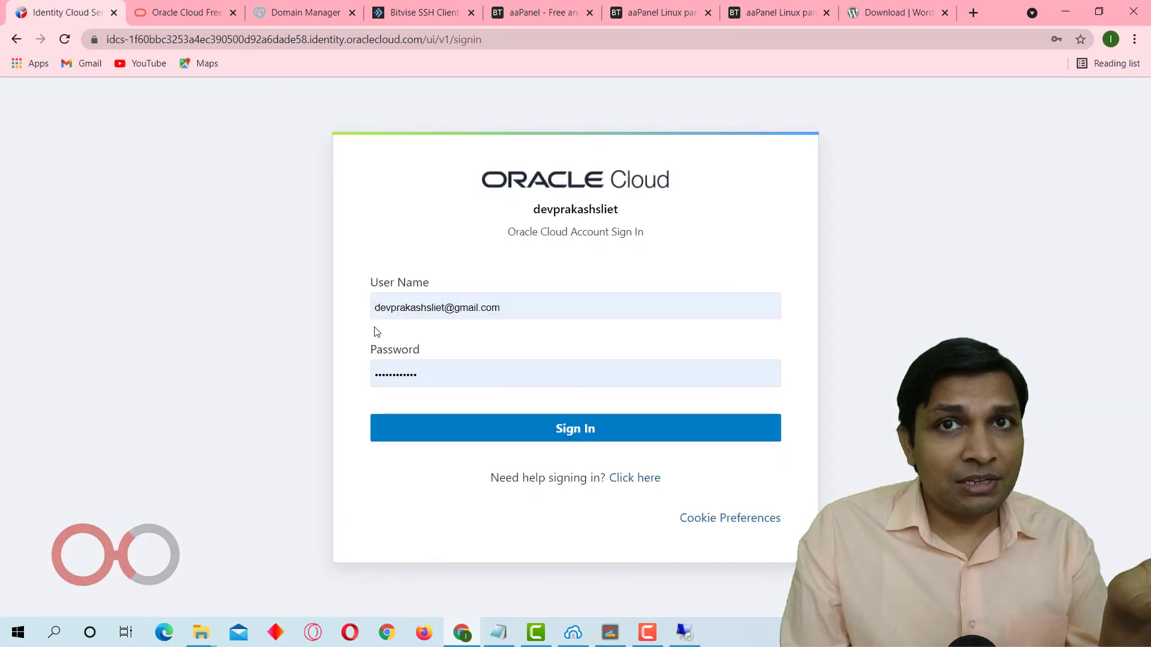
pyautogui.click(519, 427)
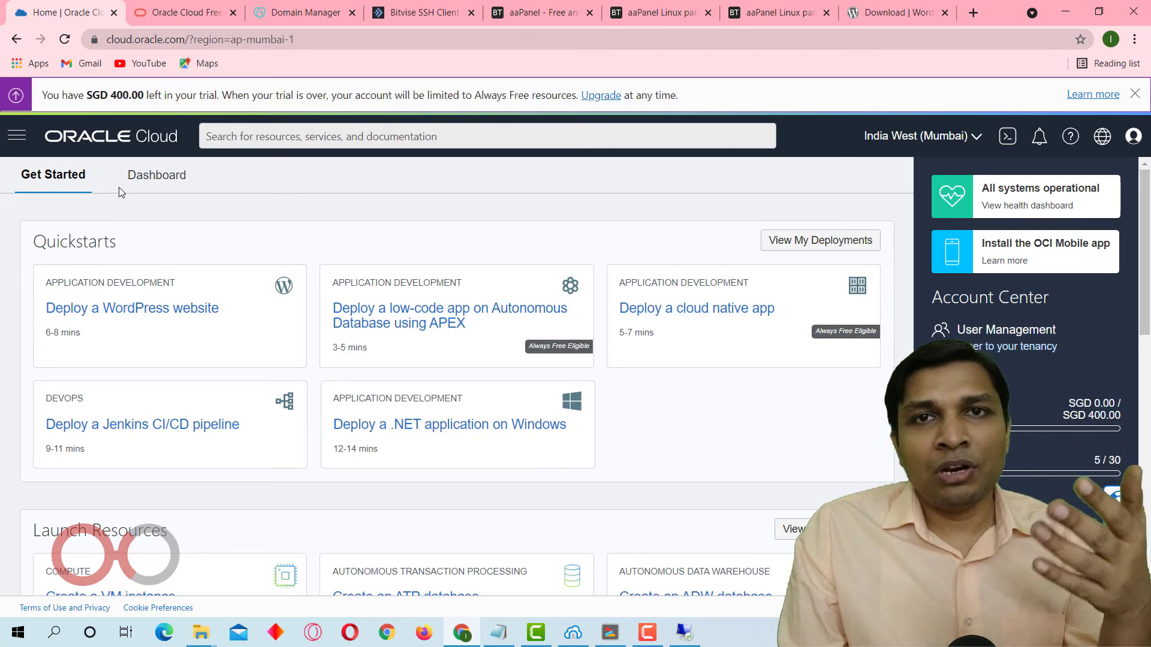
# Look through the App Store software list in the aaPanel of the other server.
pyautogui.click(629, 6)
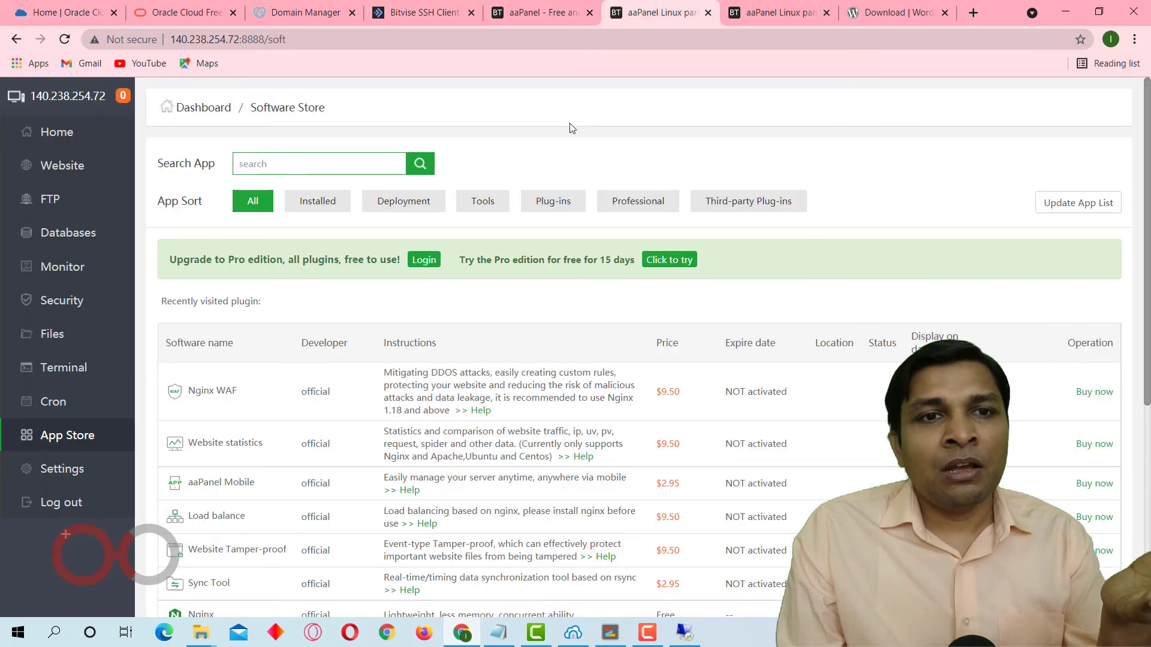
pyautogui.scroll(-4, 527, 252)
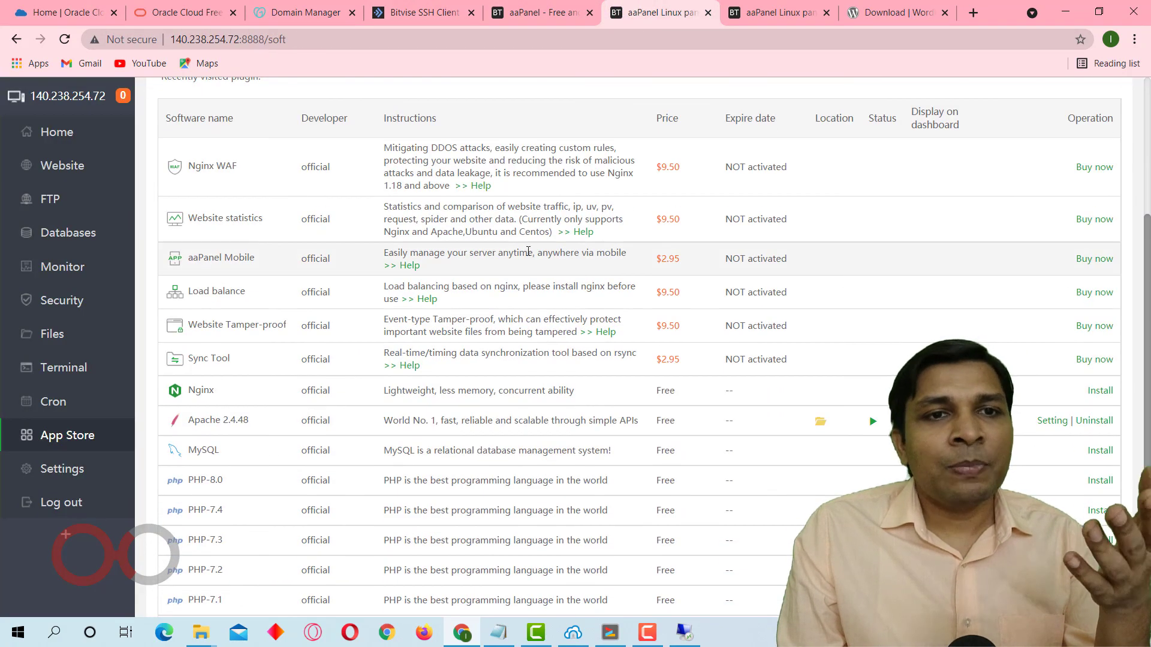
pyautogui.scroll(4, 528, 255)
# Return to the Oracle Cloud console and open the list of compute instances.
pyautogui.click(65, 12)
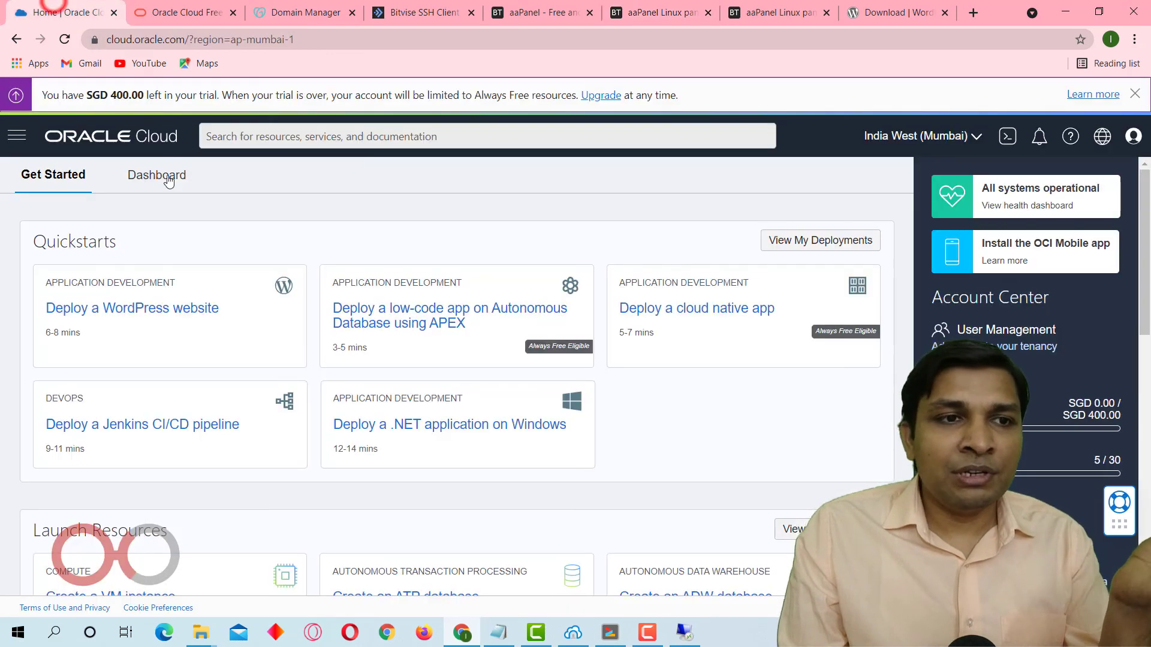
pyautogui.click(15, 138)
pyautogui.click(72, 250)
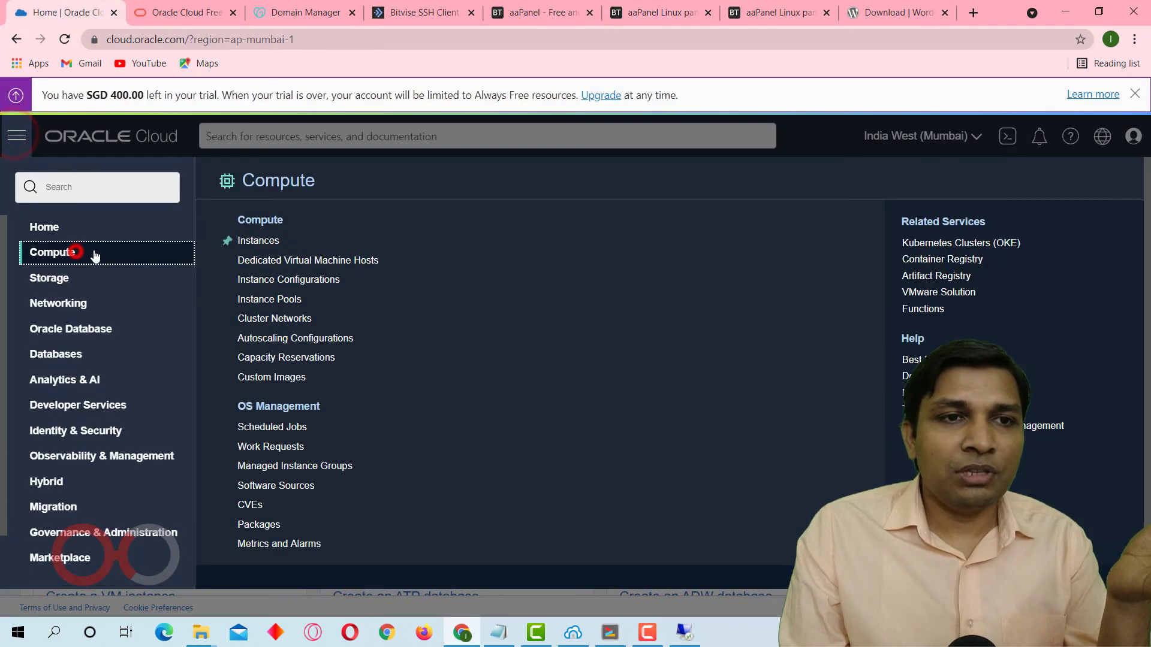
pyautogui.click(262, 240)
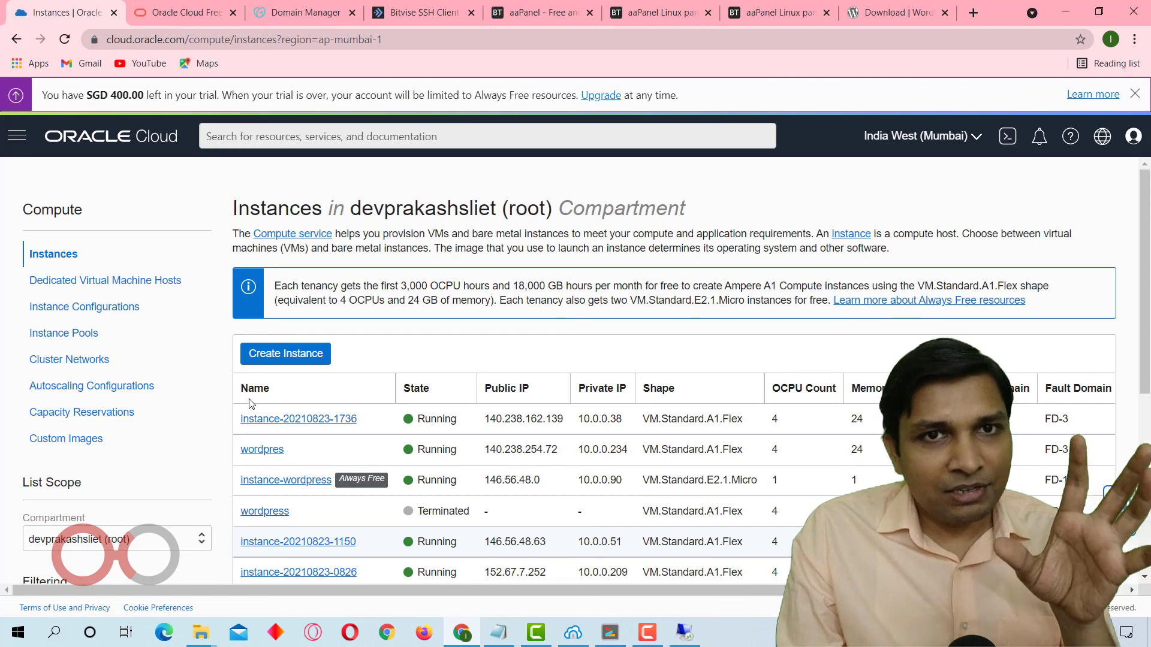
# Start creating a new compute instance and open its image and shape settings for editing.
pyautogui.click(244, 353)
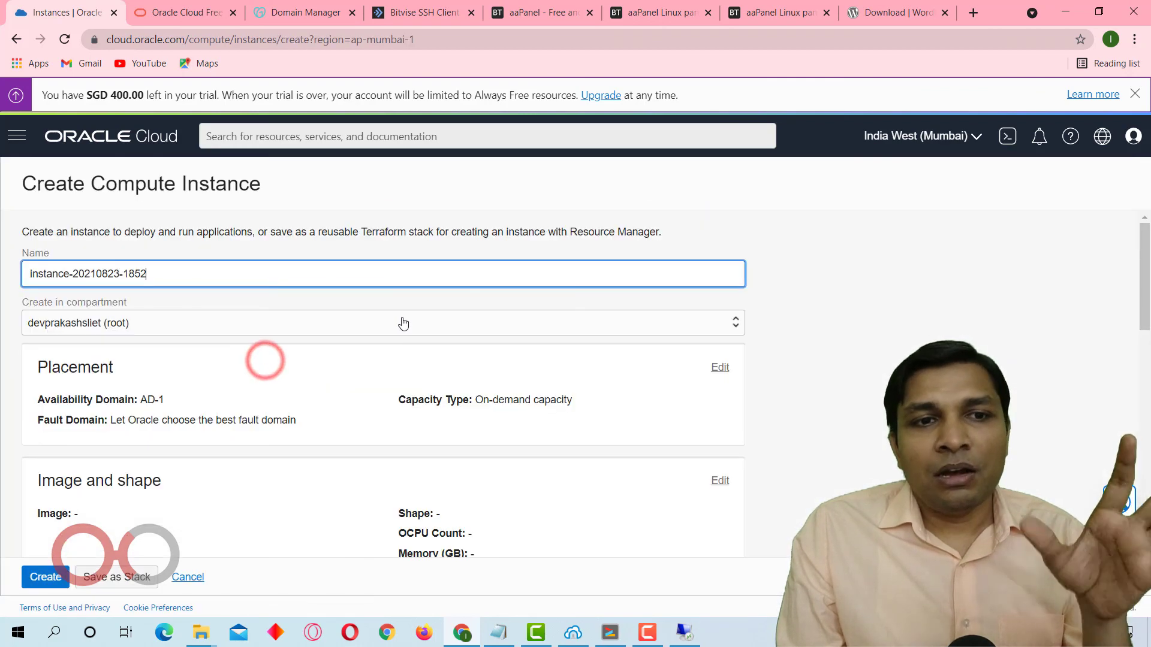
pyautogui.scroll(-3, 403, 323)
pyautogui.scroll(-1, 403, 324)
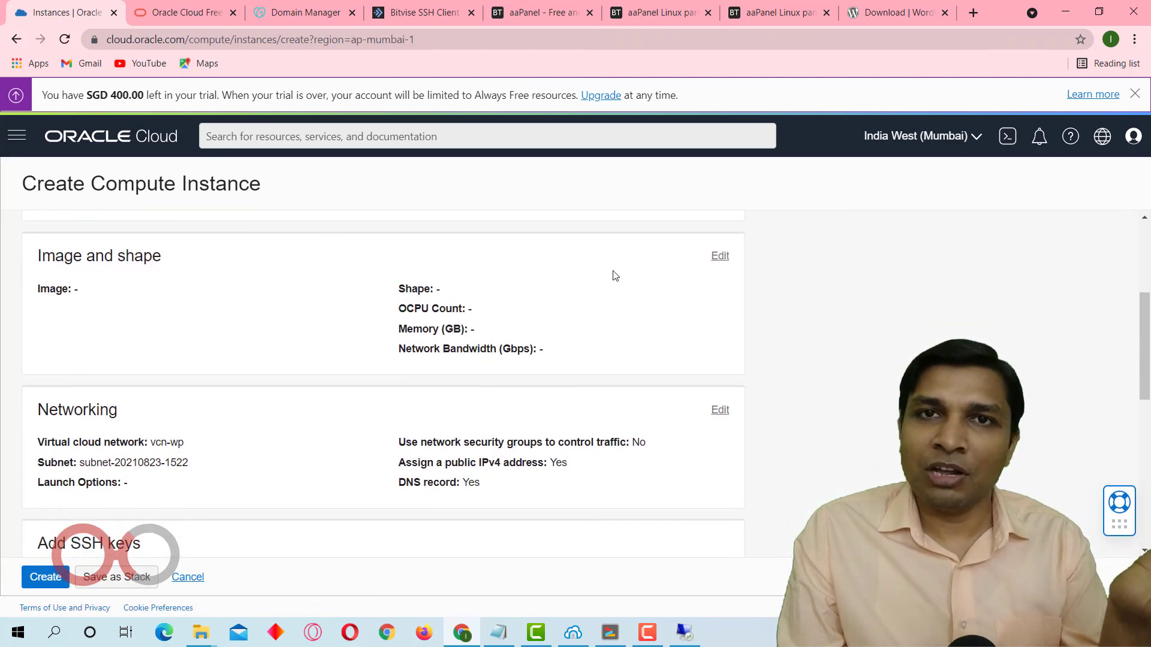
pyautogui.click(720, 256)
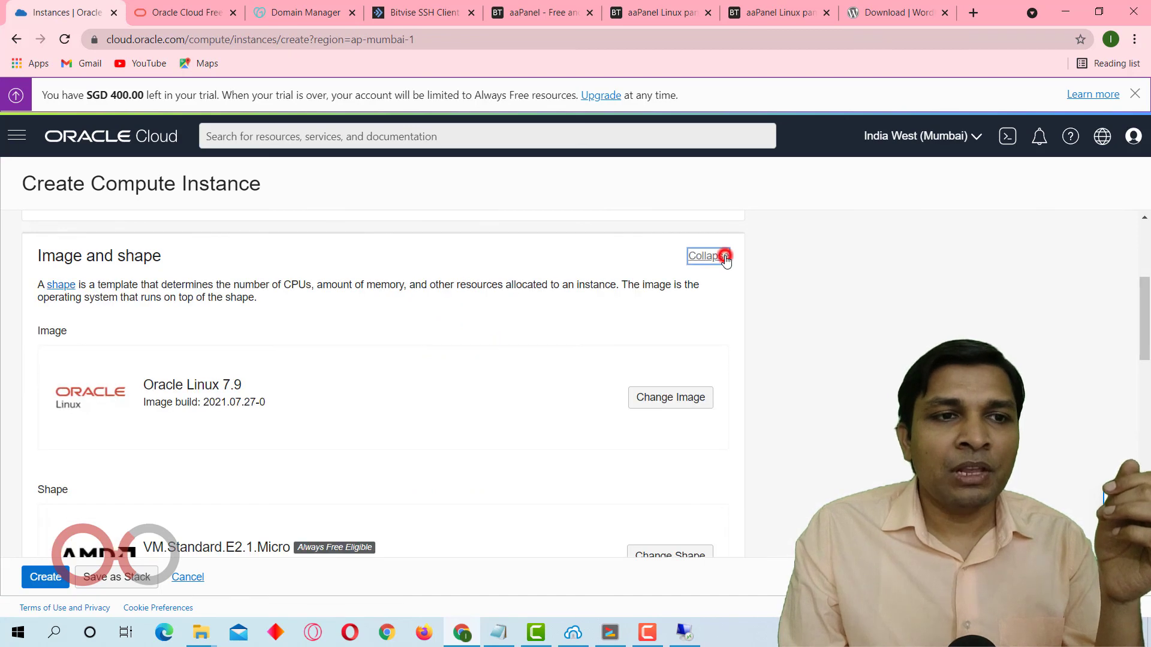
pyautogui.scroll(-1, 174, 360)
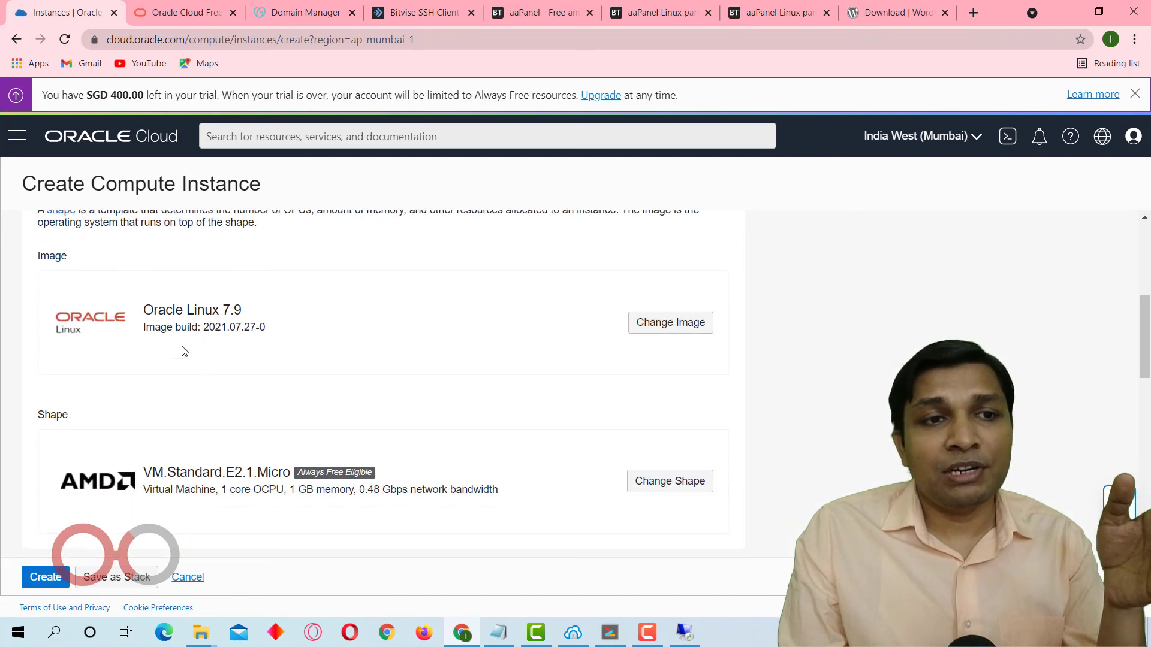
pyautogui.moveTo(146, 309); pyautogui.dragTo(246, 309)
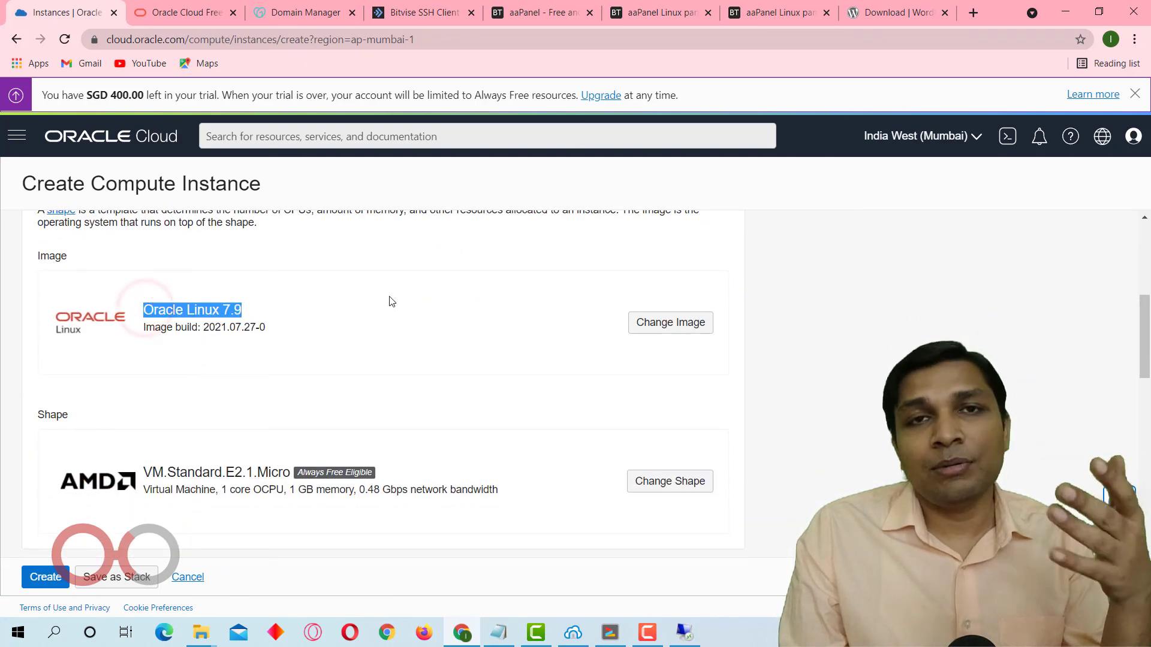
# Change the new instance's image to the Oracle Linux platform image with OS version 8.
pyautogui.click(687, 319)
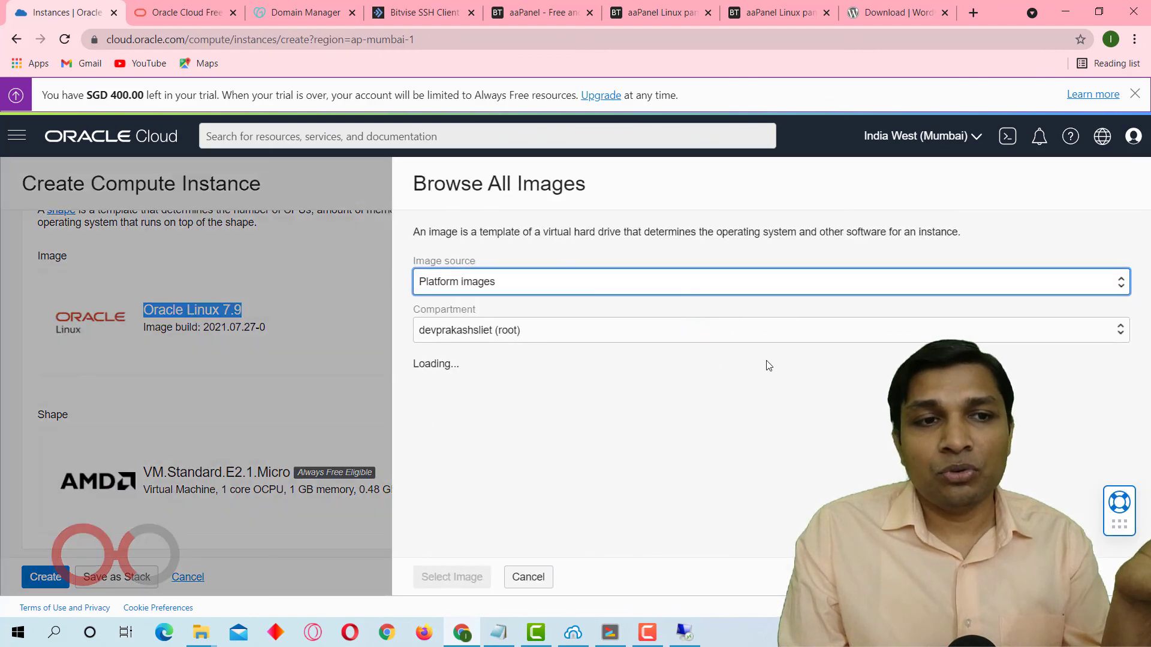
pyautogui.scroll(-2, 743, 455)
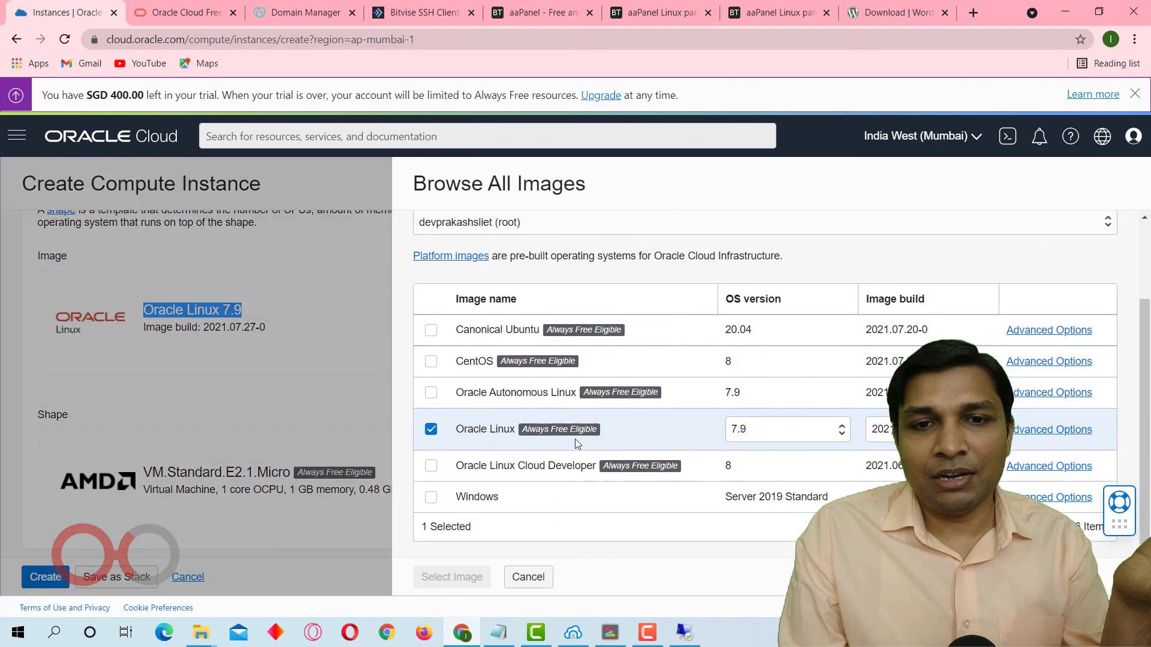
pyautogui.click(796, 429)
pyautogui.click(789, 450)
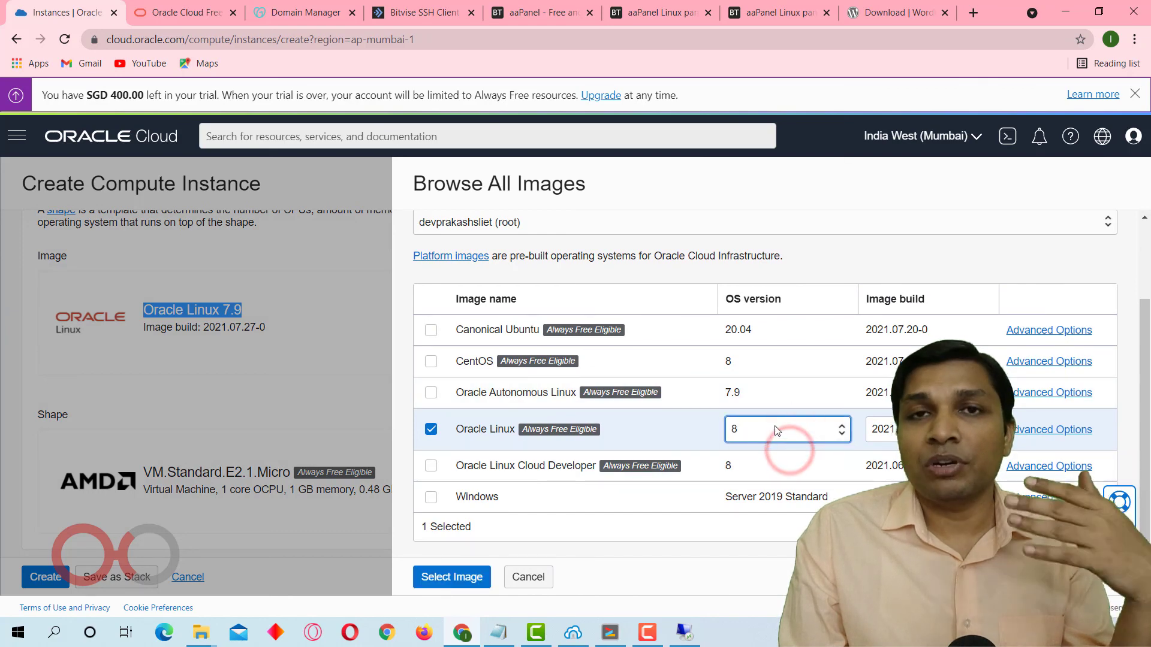
pyautogui.click(449, 578)
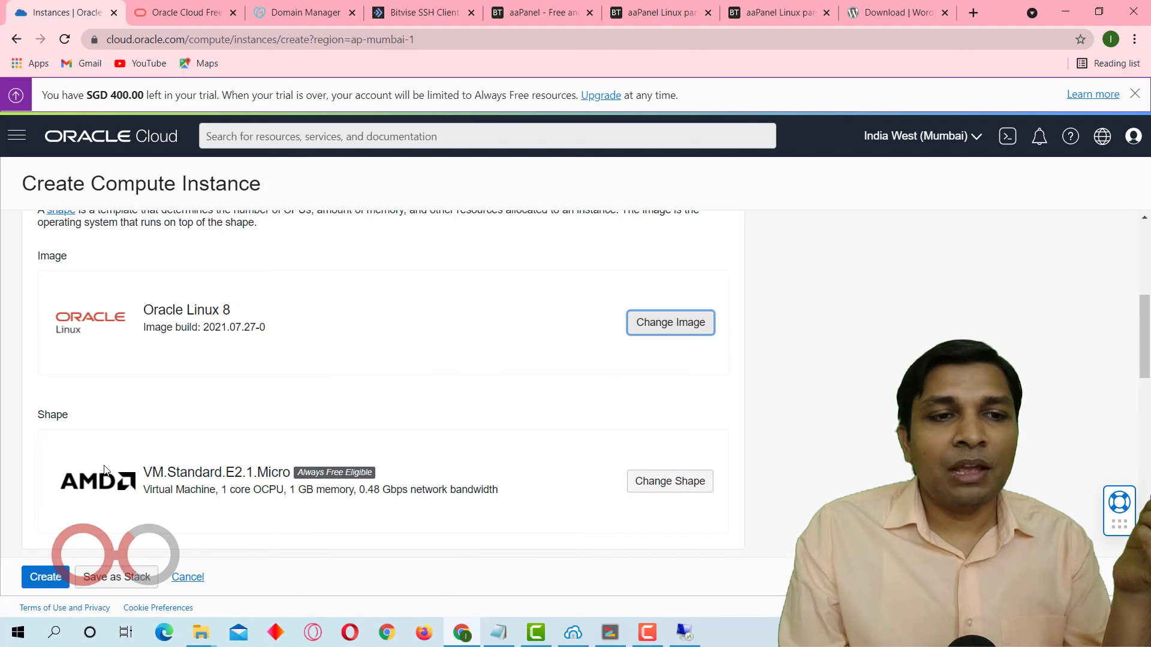
# Change the instance's shape to the Ampere VM.Standard.A1.Flex with 4 OCPUs and 24 GB of memory.
pyautogui.click(669, 481)
pyautogui.scroll(-4, 688, 420)
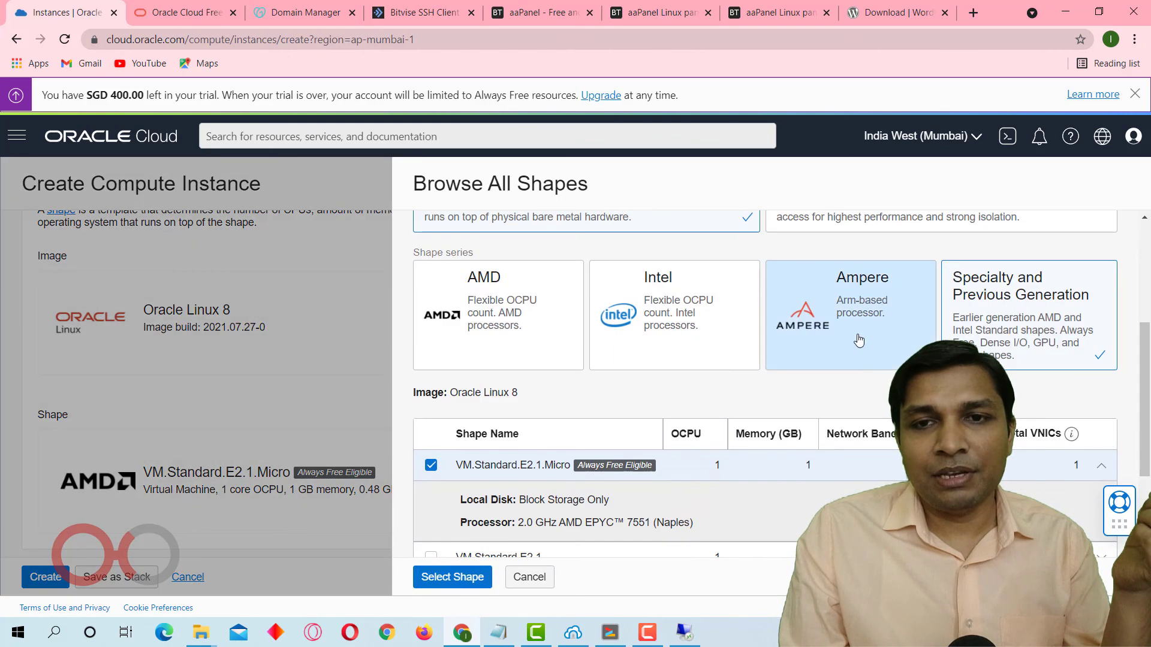
pyautogui.click(856, 327)
pyautogui.click(431, 498)
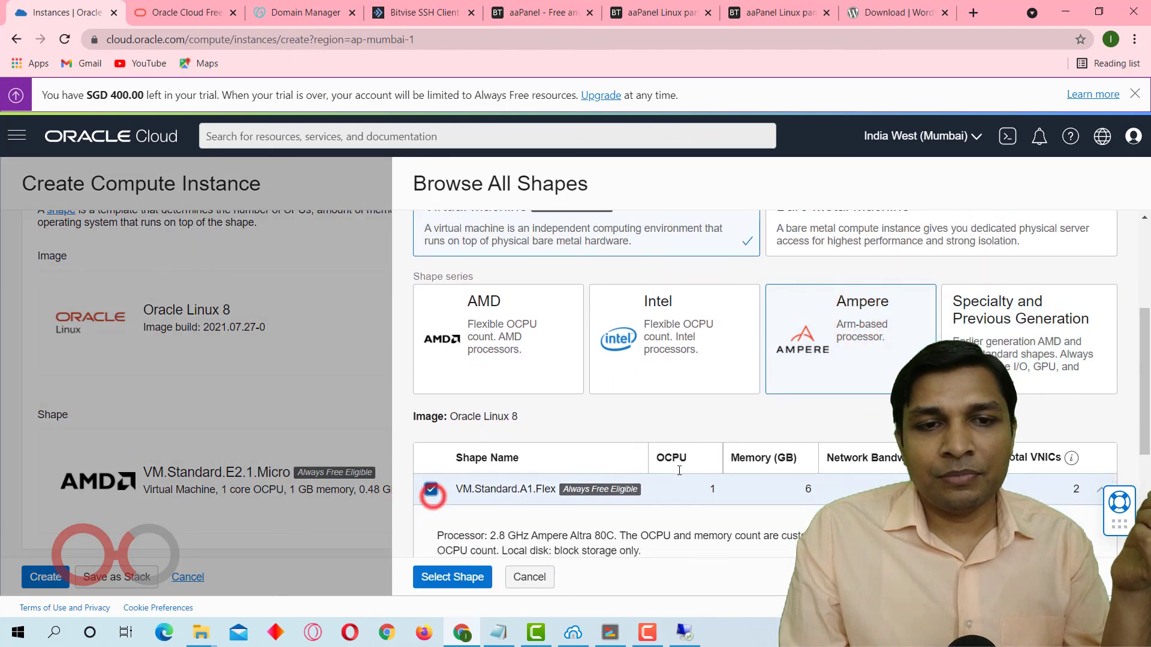
pyautogui.scroll(-3, 628, 471)
pyautogui.click(552, 475)
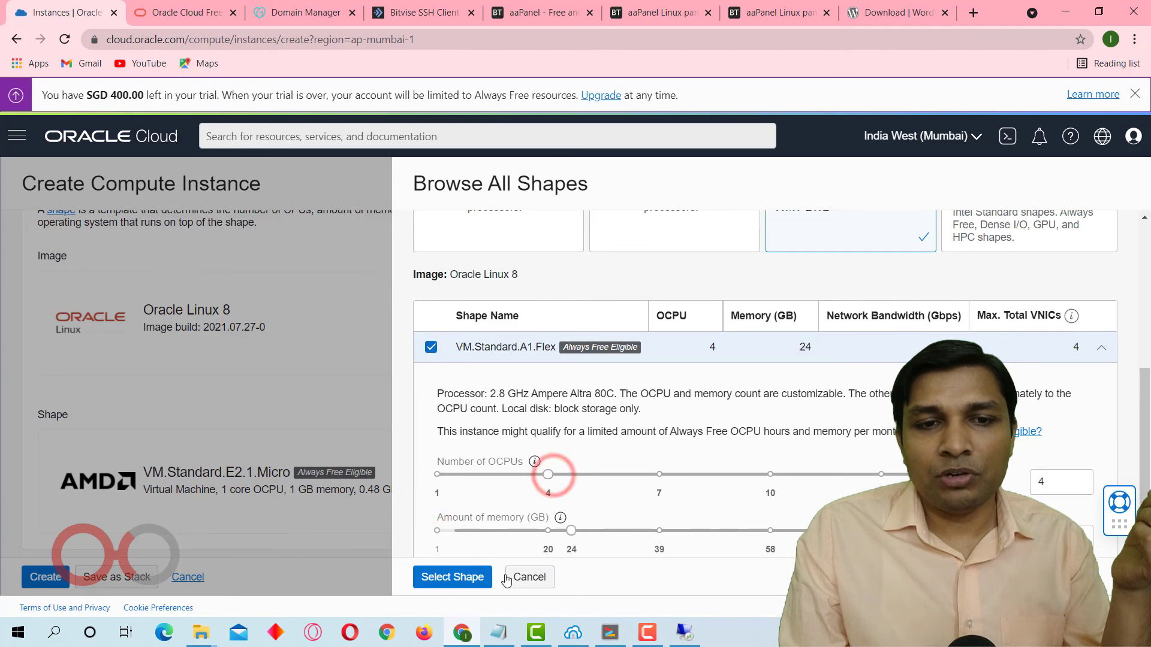
pyautogui.click(429, 580)
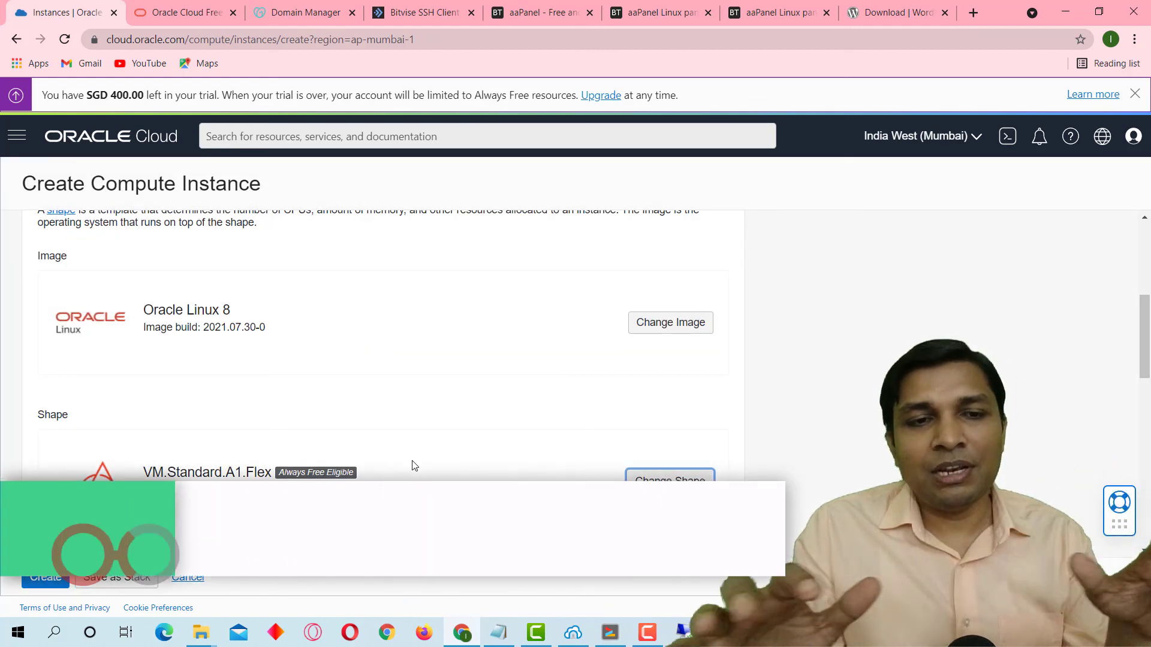